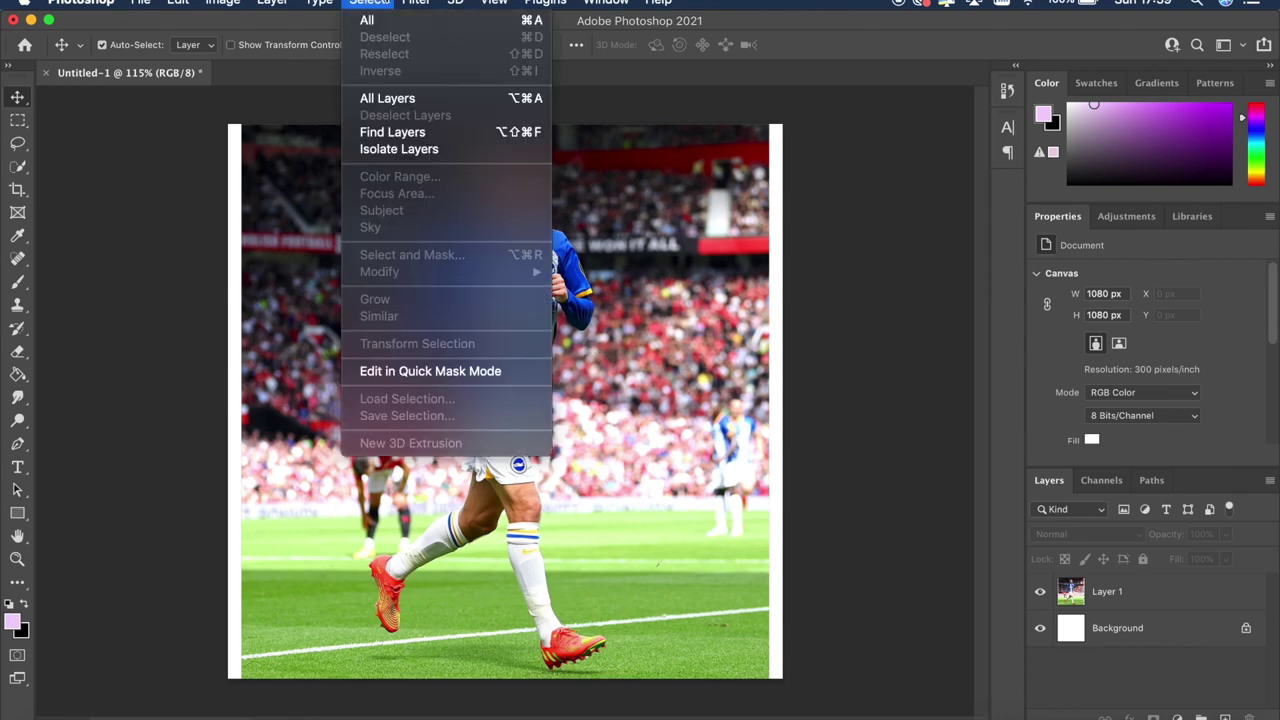
# - Subtract the background gap between the bent arm and the shirt from the player selection with the Lasso
pyautogui.scroll(10, 400, 213)
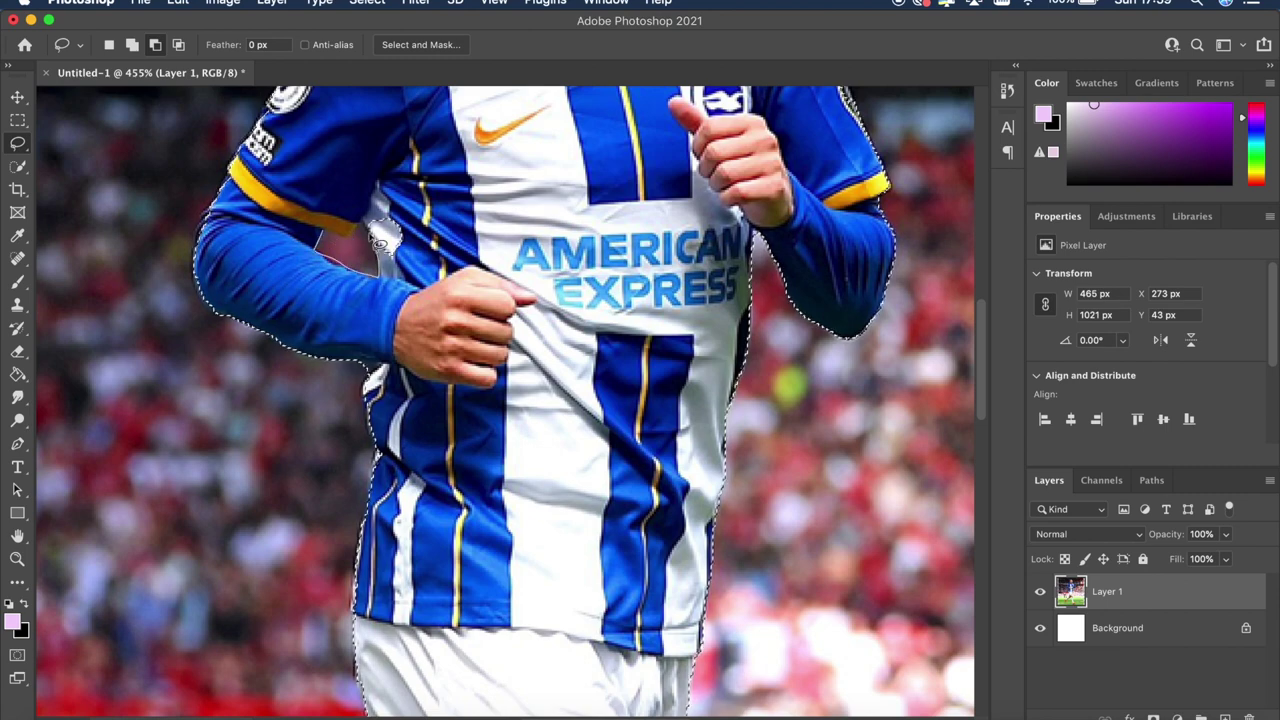
pyautogui.moveTo(333, 238); pyautogui.dragTo(322, 238)
pyautogui.hscroll(5, 641, 457)
pyautogui.scroll(8, 641, 457)
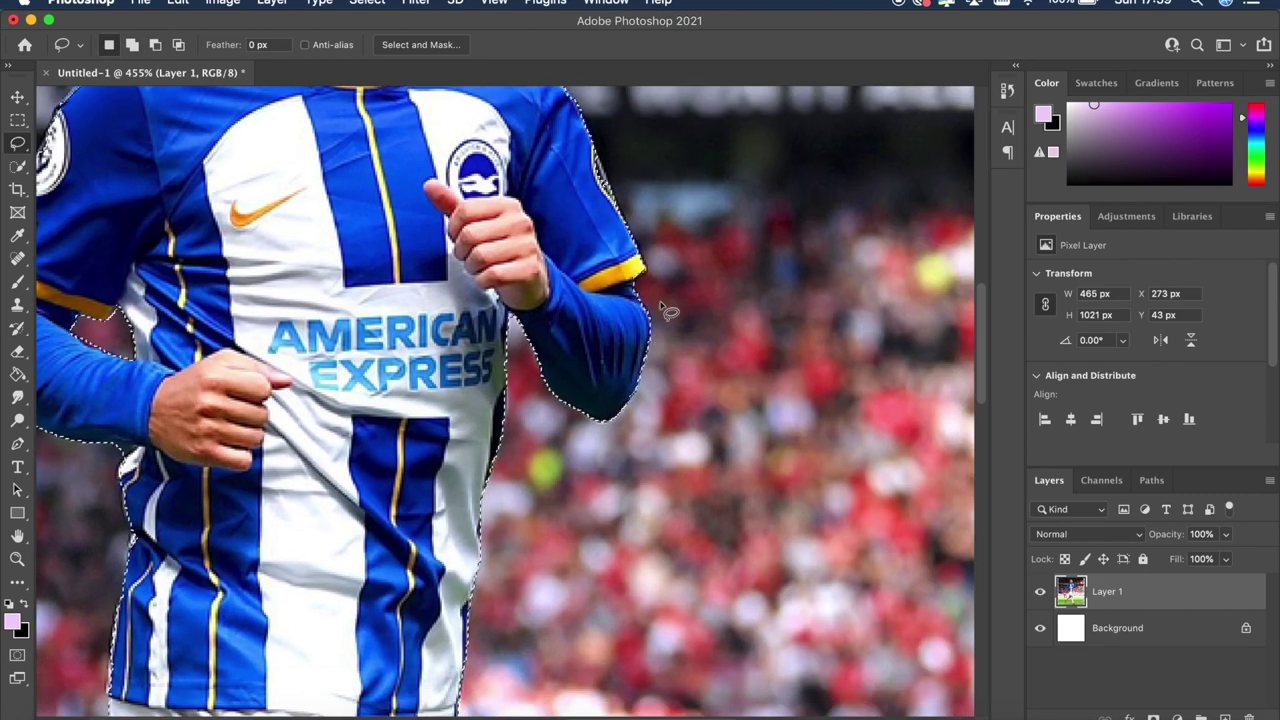
# - Check the selection around the head and shoulders and add the missed edge of the bent arm with the Lasso
pyautogui.scroll(5, 620, 446)
pyautogui.hscroll(-4, 620, 446)
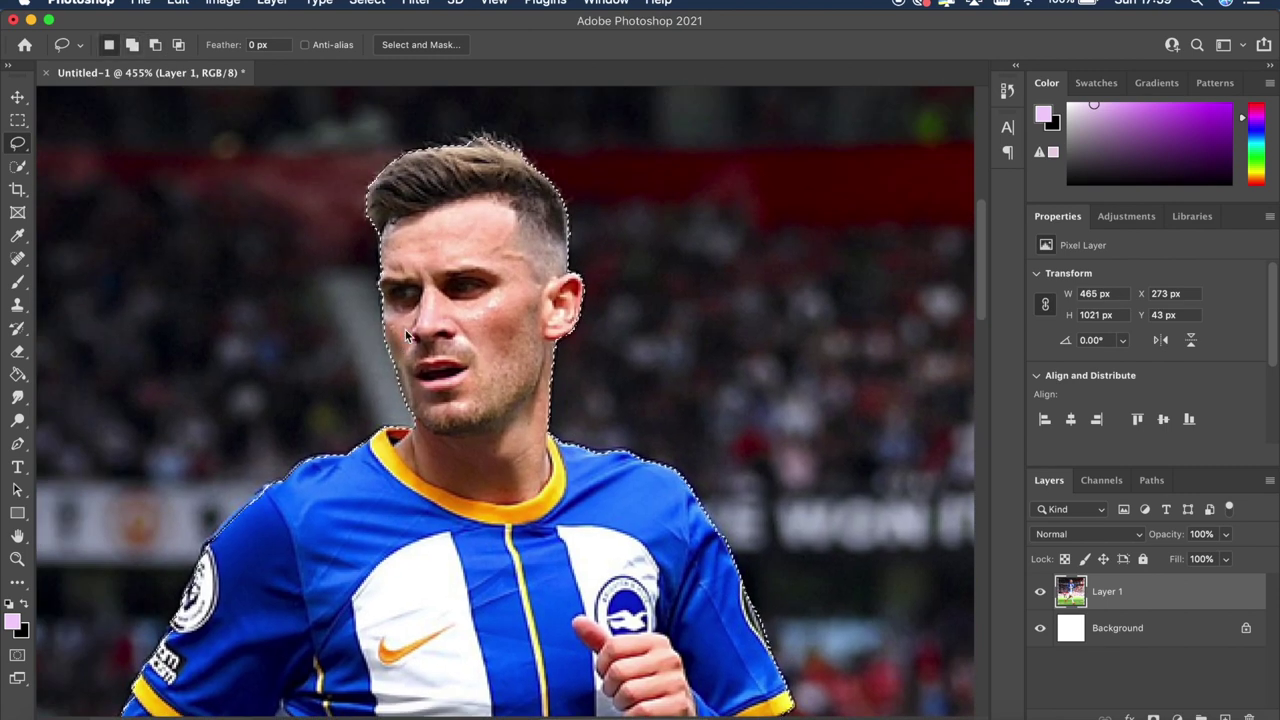
pyautogui.scroll(5, 402, 328)
pyautogui.scroll(1, 340, 350)
pyautogui.hscroll(1, 340, 350)
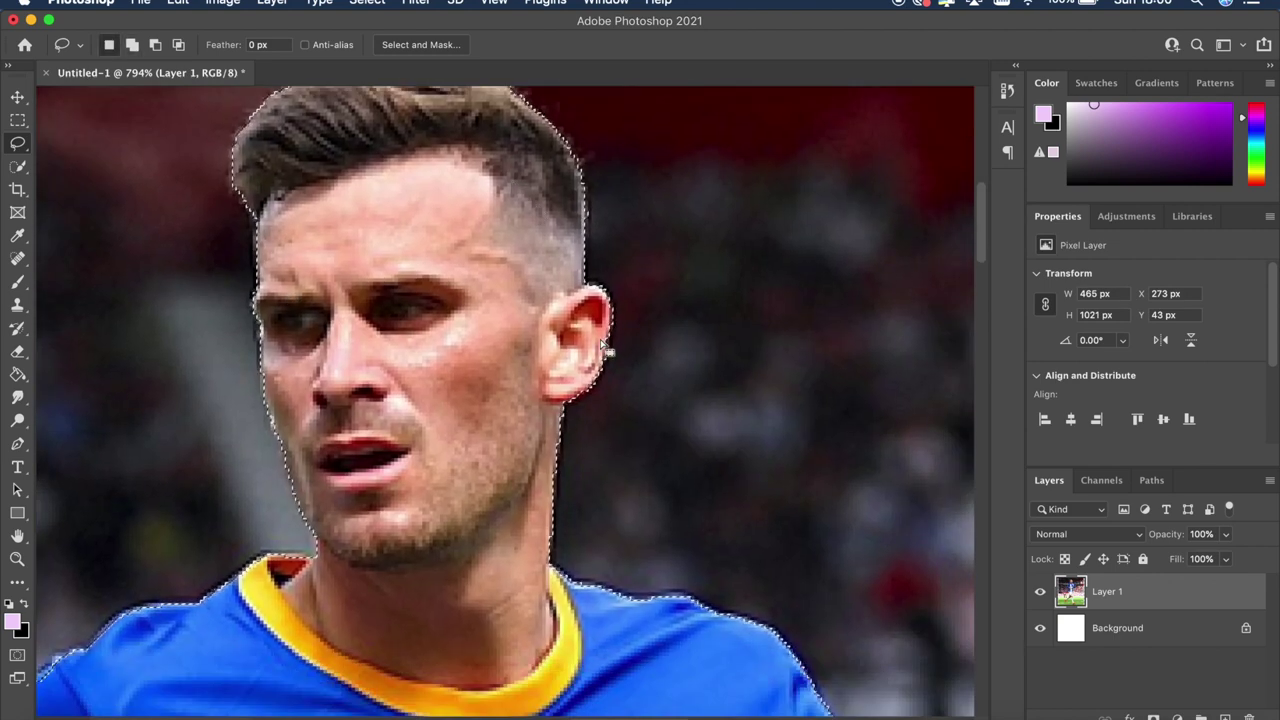
pyautogui.scroll(-5, 580, 408)
pyautogui.hscroll(-2, 580, 408)
pyautogui.press('shift')
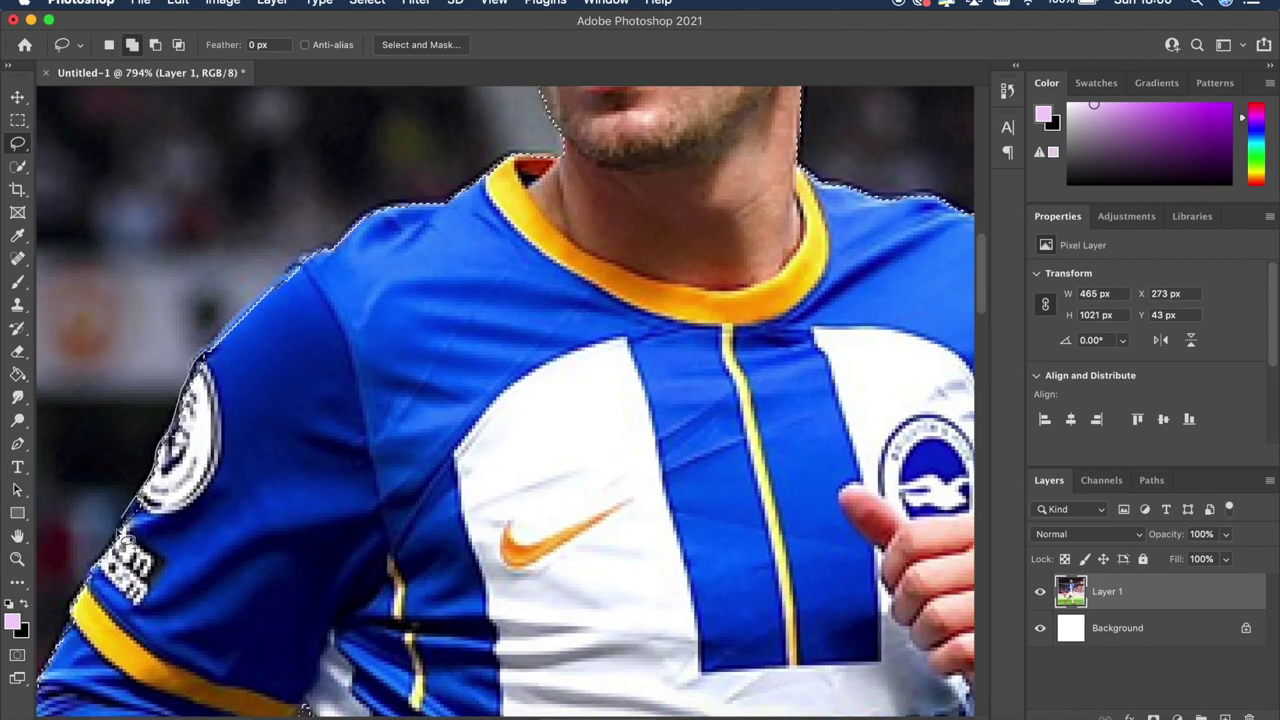
pyautogui.scroll(-5, 300, 330)
pyautogui.hscroll(-4, 300, 330)
pyautogui.moveTo(312, 305)
pyautogui.mouseDown()
pyautogui.moveTo(292, 395)
pyautogui.moveTo(301, 433)
pyautogui.mouseUp()
pyautogui.press('shift')
pyautogui.scroll(-5, 357, 329)
pyautogui.hscroll(3, 357, 329)
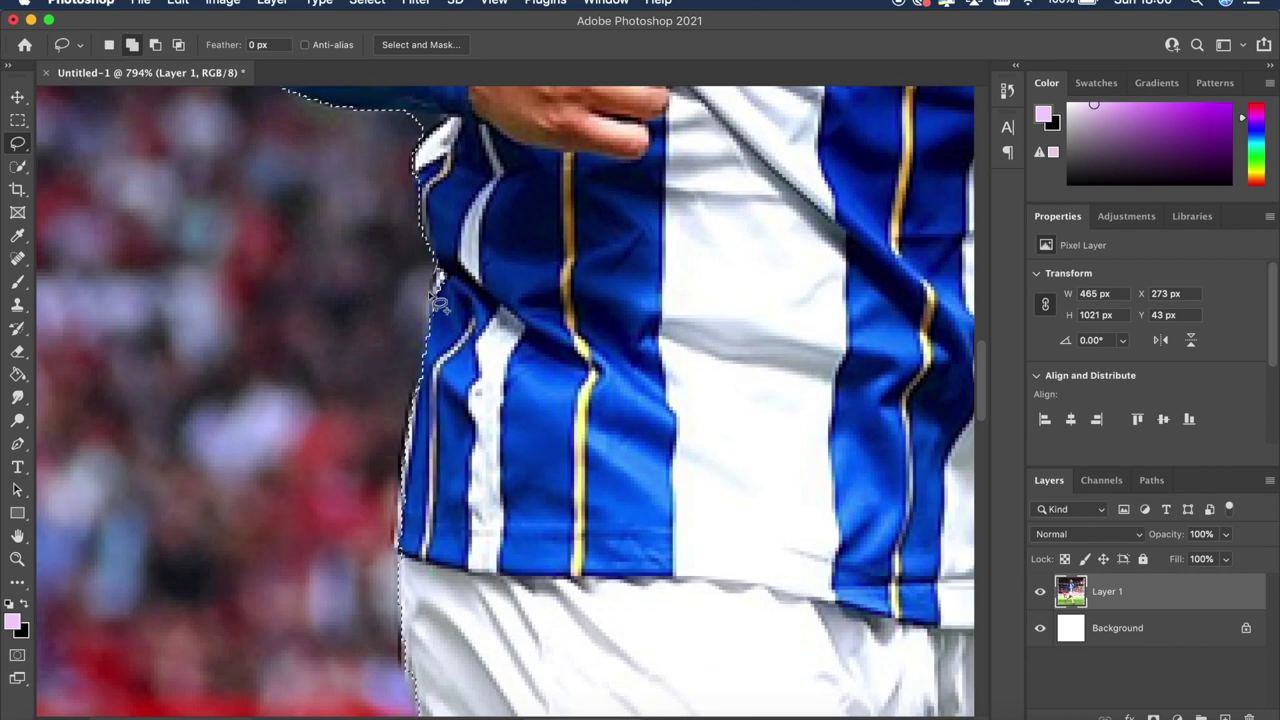
# - Add the missed edge areas of the trailing leg's sock and boot to the player selection
pyautogui.scroll(-10, 430, 220)
pyautogui.scroll(-3, 505, 388)
pyautogui.scroll(-5, 505, 388)
pyautogui.hscroll(-2, 505, 388)
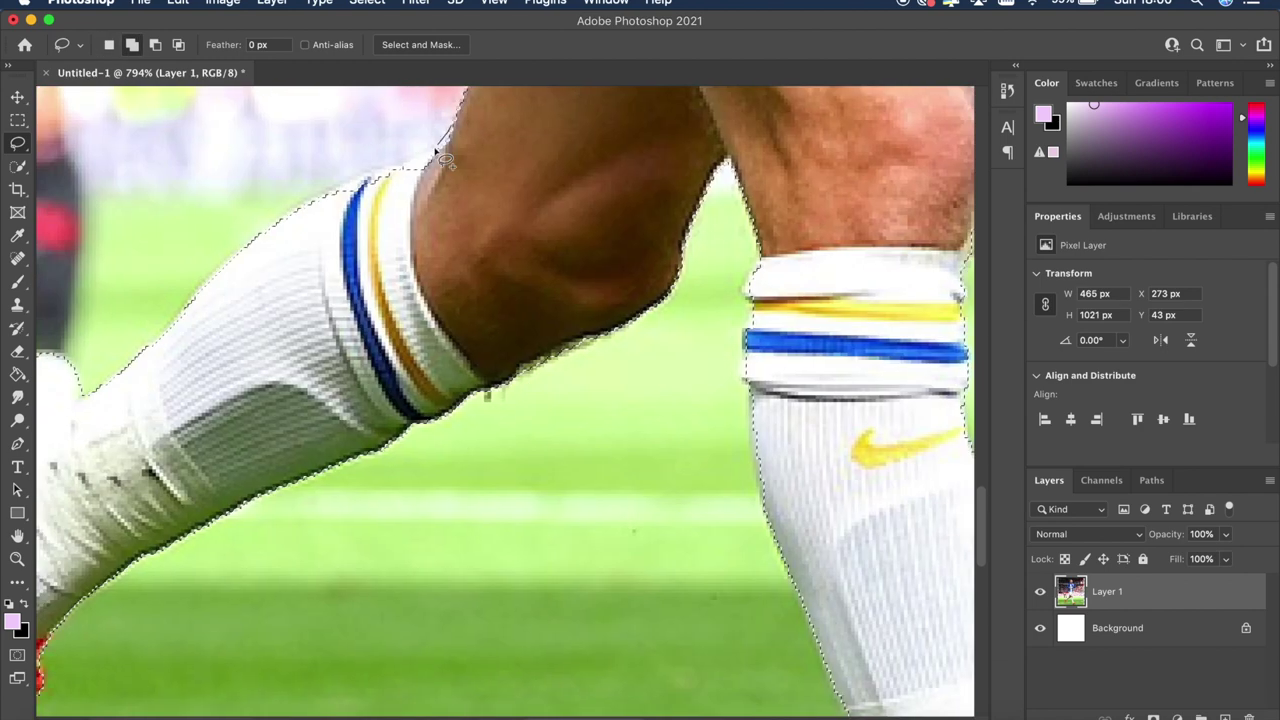
pyautogui.hscroll(-5, 463, 305)
pyautogui.rightClick(463, 305)
pyautogui.click(454, 301)
pyautogui.moveTo(455, 302)
pyautogui.mouseDown()
pyautogui.moveTo(540, 233)
pyautogui.moveTo(433, 373)
pyautogui.moveTo(409, 296)
pyautogui.moveTo(337, 350)
pyautogui.moveTo(390, 386)
pyautogui.moveTo(367, 423)
pyautogui.moveTo(384, 441)
pyautogui.moveTo(381, 346)
pyautogui.moveTo(441, 498)
pyautogui.mouseUp()
pyautogui.hscroll(-3, 431, 369)
pyautogui.scroll(-1, 431, 369)
pyautogui.scroll(-3, 338, 358)
pyautogui.hscroll(6, 441, 498)
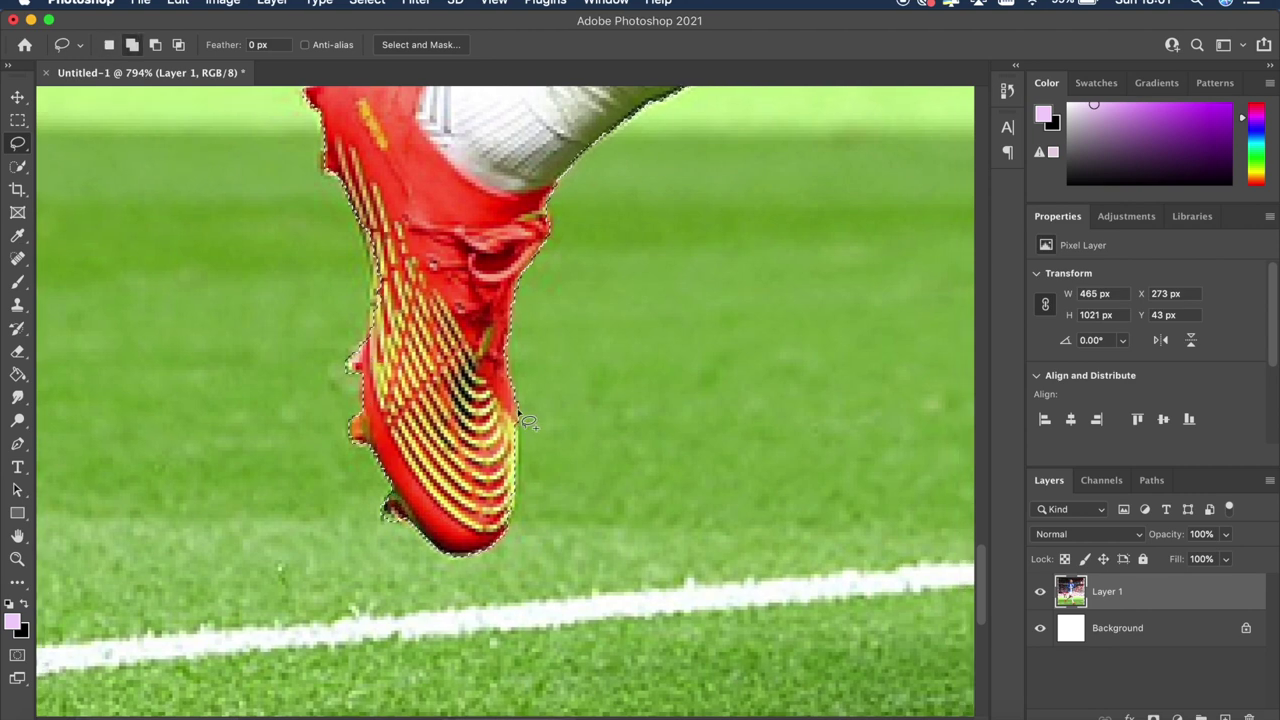
# - Add the missed edge of the front leg's white sock to the player selection
pyautogui.scroll(7, 504, 411)
pyautogui.scroll(-1, 716, 325)
pyautogui.press('shift')
pyautogui.moveTo(490, 280)
pyautogui.mouseDown()
pyautogui.moveTo(491, 333)
pyautogui.moveTo(555, 400)
pyautogui.moveTo(584, 410)
pyautogui.mouseUp()
# - Refine the selection along the front boot's heel and studs with the Lasso
pyautogui.scroll(-10, 526, 375)
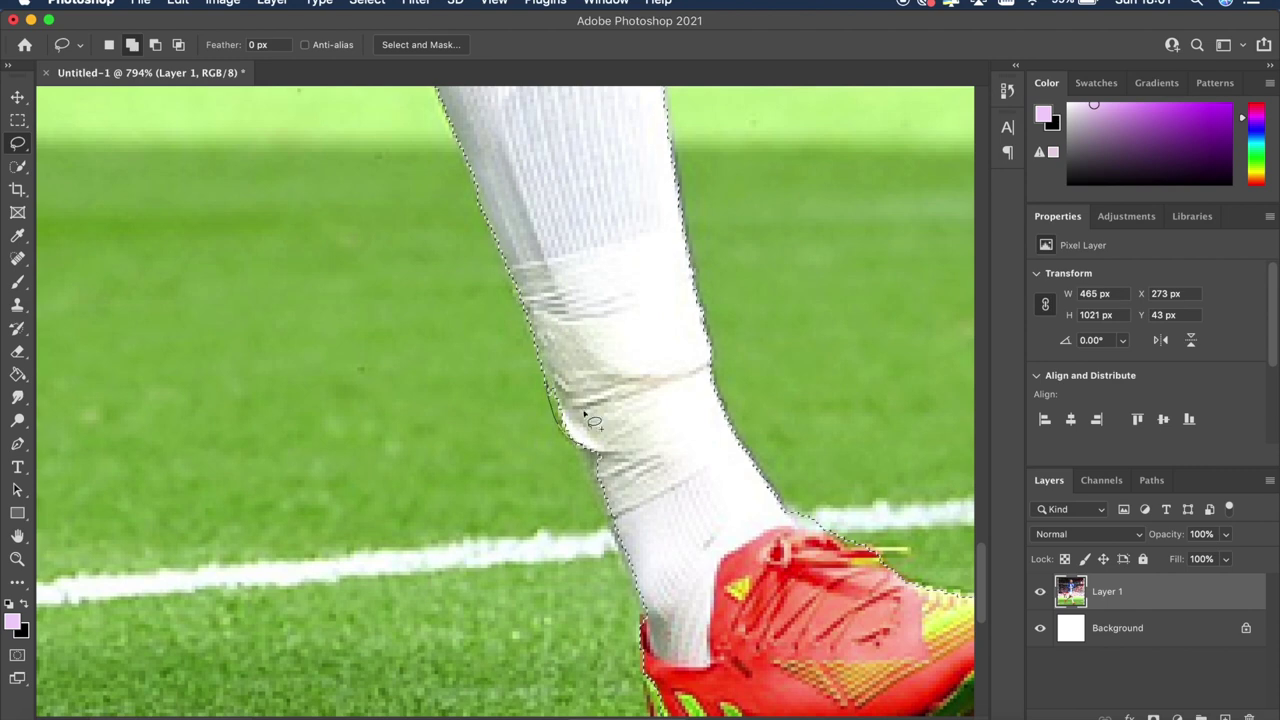
pyautogui.scroll(-3, 580, 400)
pyautogui.scroll(-4, 540, 380)
pyautogui.hscroll(2, 520, 360)
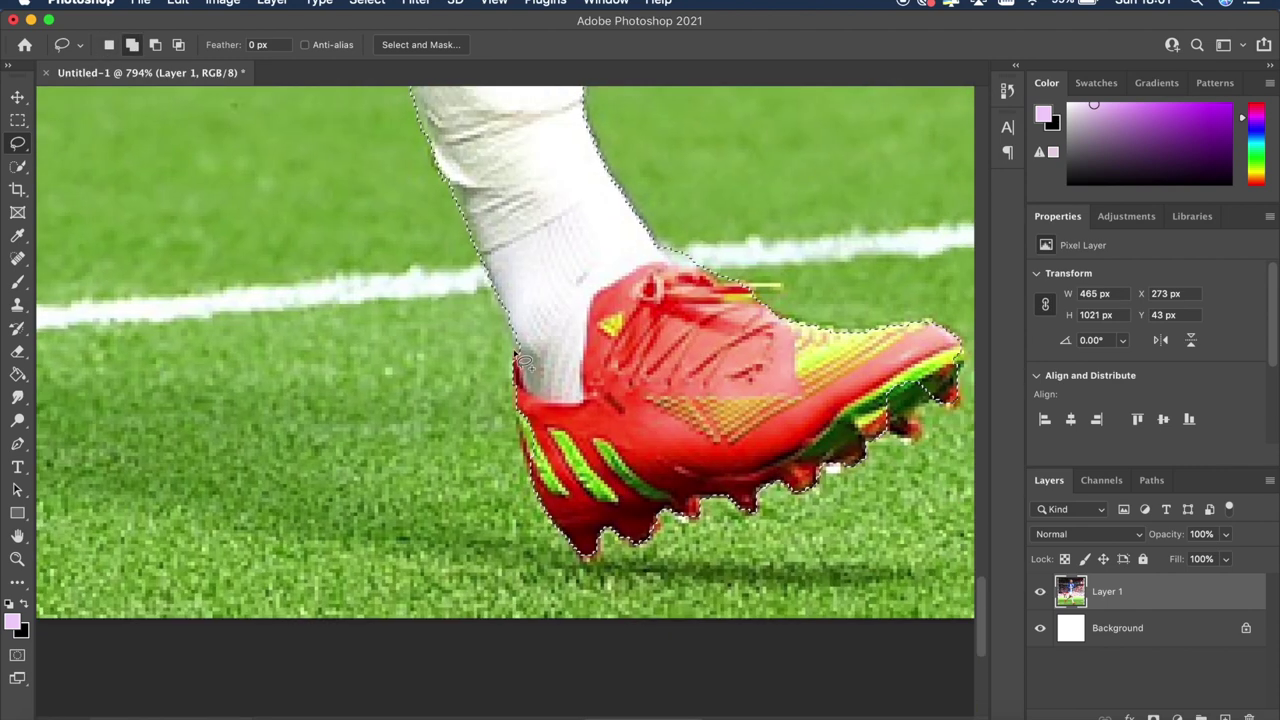
pyautogui.moveTo(556, 522); pyautogui.dragTo(576, 546)
pyautogui.hscroll(3, 576, 546)
pyautogui.scroll(-1, 576, 546)
pyautogui.moveTo(758, 388)
pyautogui.mouseDown()
pyautogui.moveTo(810, 382)
pyautogui.moveTo(736, 376)
pyautogui.mouseUp()
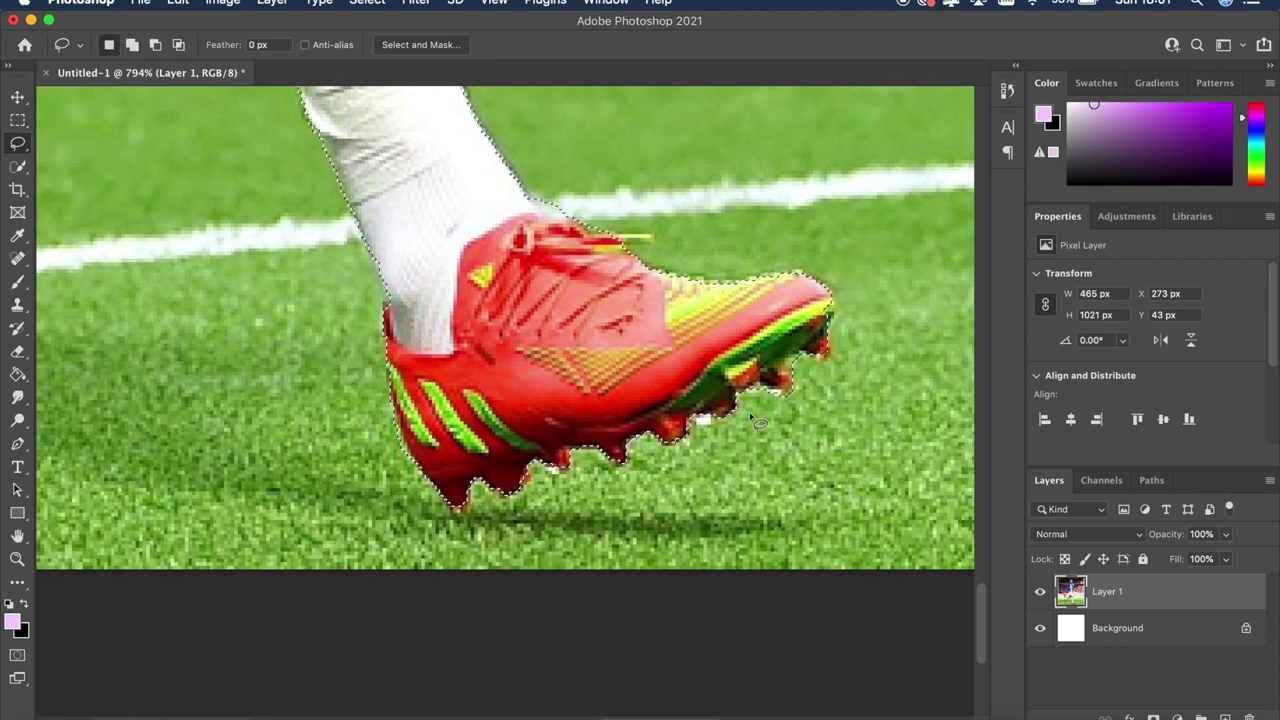
# - Finish refining the selection along the shorts and shirt, and use it as a layer mask on Layer 1 to hide the background
pyautogui.scroll(10, 510, 355)
pyautogui.hscroll(-2, 510, 355)
pyautogui.scroll(15, 508, 355)
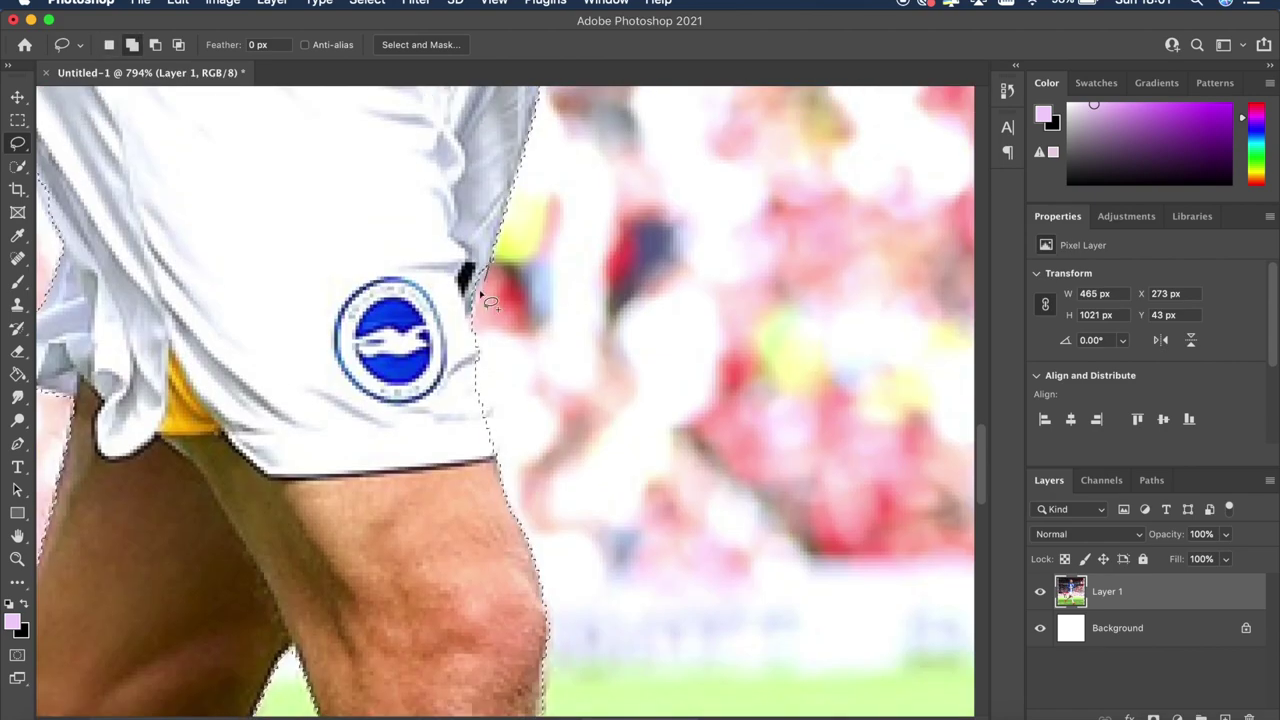
pyautogui.scroll(10, 487, 397)
pyautogui.scroll(2, 763, 386)
pyautogui.press('shift')
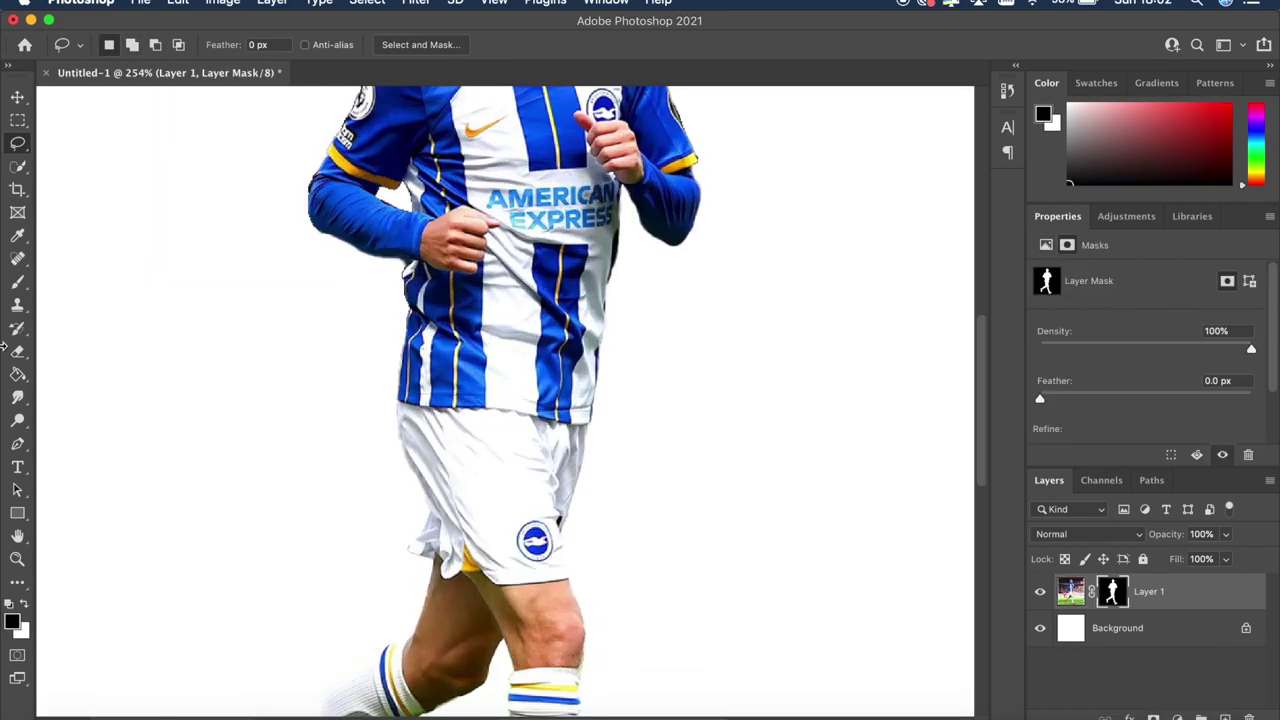
# - Erase the leftover fringe along the shoulder and the badged sleeve with a size 7 Eraser on Layer 1
pyautogui.press('e')
pyautogui.press('[')
pyautogui.press('[')
pyautogui.press('[')
pyautogui.press('[')
pyautogui.press('[')
pyautogui.press('[')
pyautogui.press('[')
pyautogui.press('[')
pyautogui.press('[')
pyautogui.press('[')
pyautogui.press('[')
pyautogui.press('[')
pyautogui.press('[')
pyautogui.press('[')
pyautogui.scroll(4, 602, 449)
pyautogui.scroll(8, 432, 284)
pyautogui.rightClick(482, 278)
pyautogui.click(443, 261)
pyautogui.press('[')
pyautogui.press('[')
pyautogui.press('[')
pyautogui.press('[')
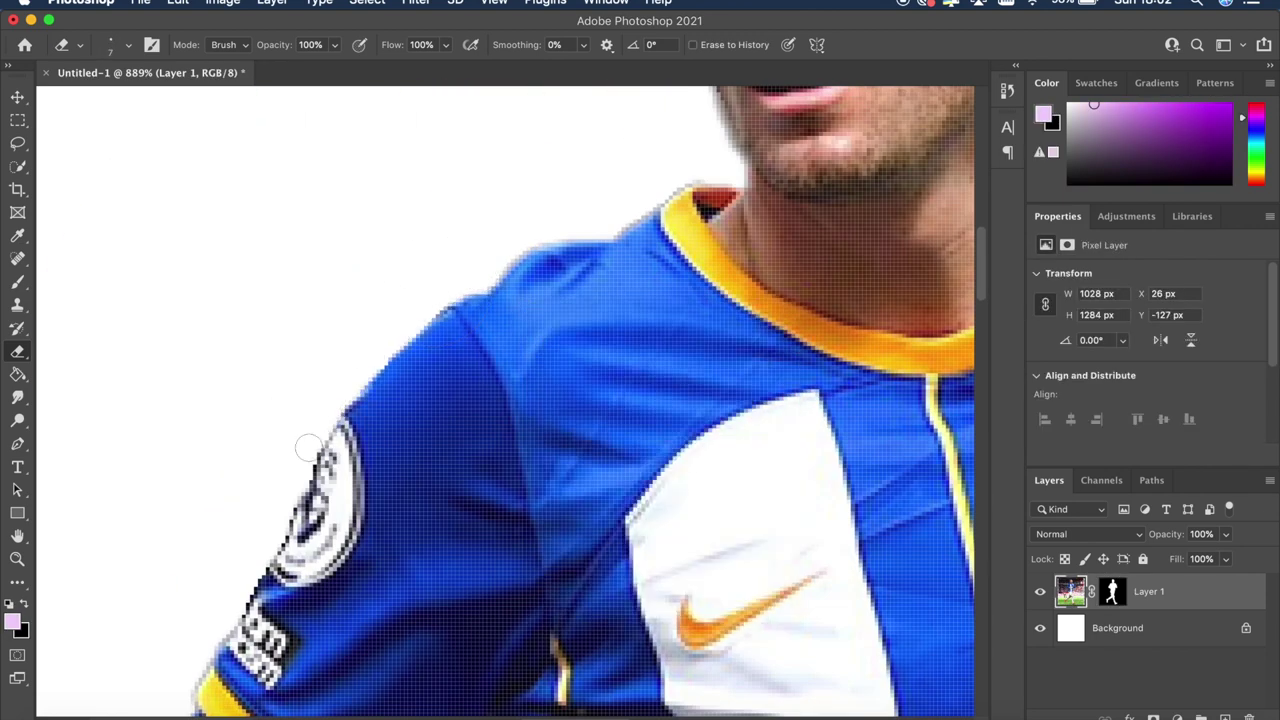
pyautogui.scroll(-6, 248, 578)
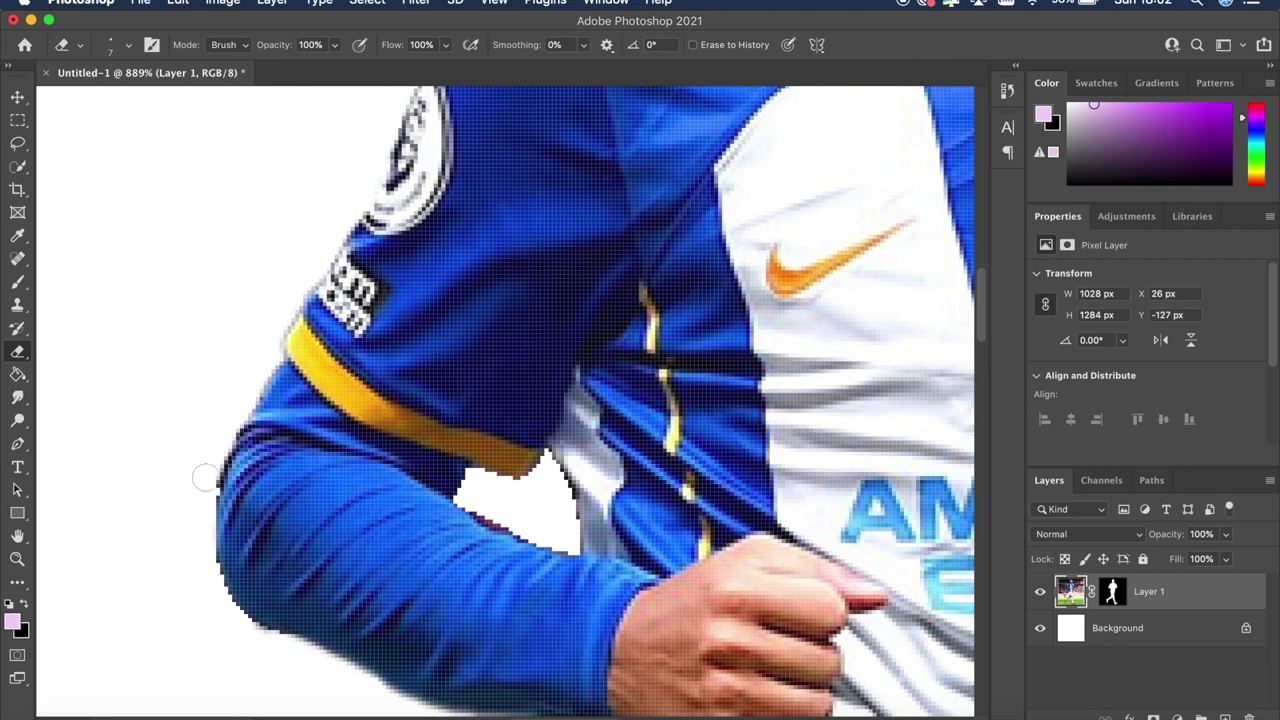
# - Clean the gap between the bent arm and shirt and the opposite sleeve's outer edge with a size 5 Eraser
pyautogui.hscroll(2, 424, 472)
pyautogui.scroll(-1, 424, 472)
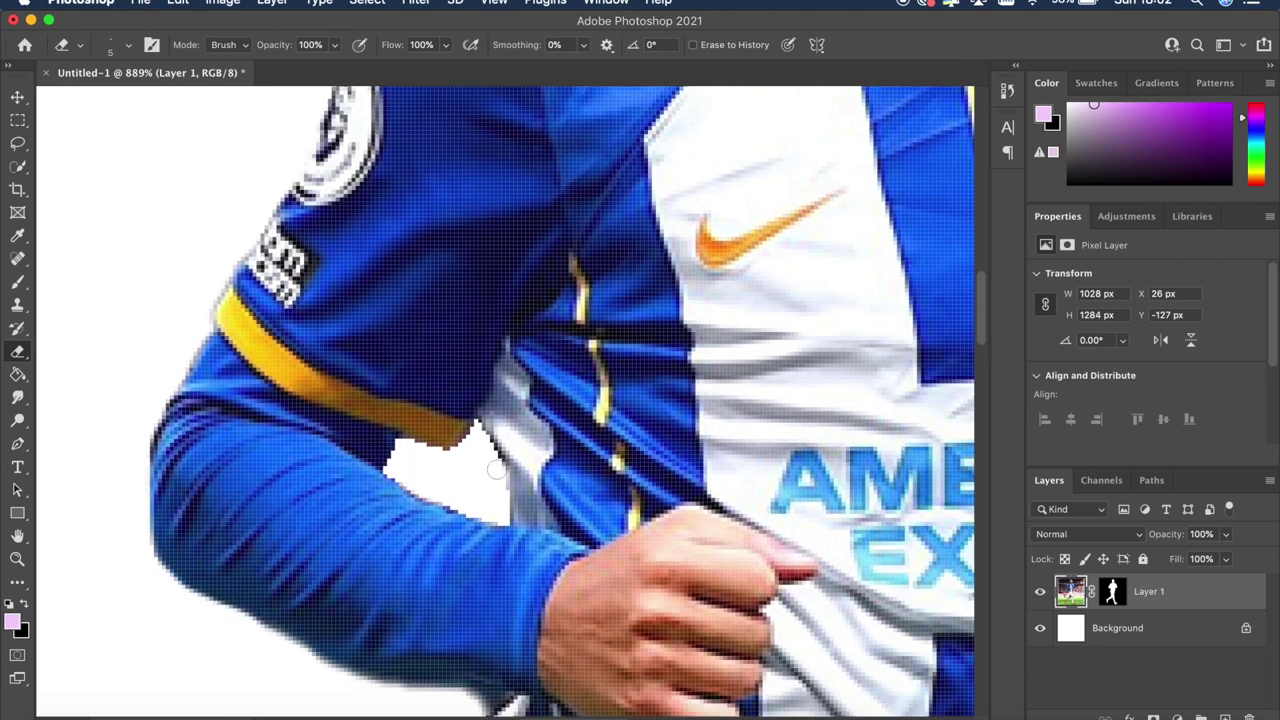
pyautogui.hscroll(10, 497, 511)
pyautogui.scroll(3, 514, 403)
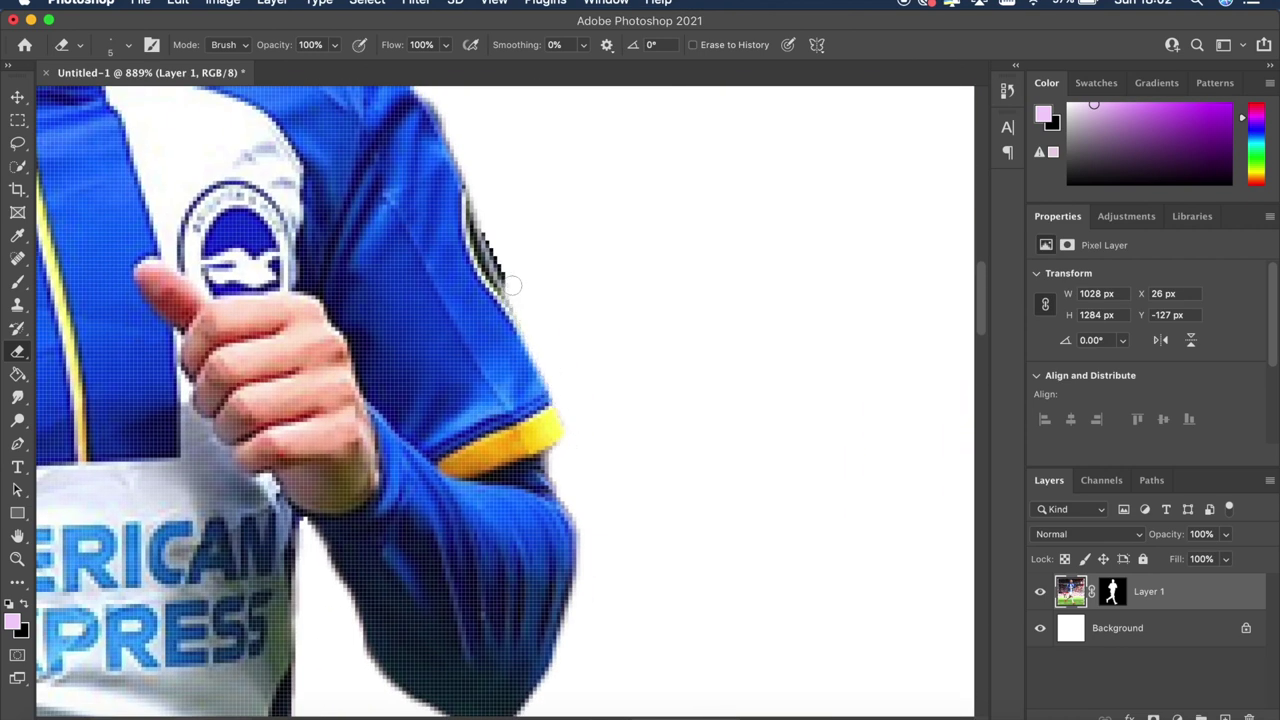
# - Trim the fringe around the ear, face, neck and hair with a size 2 Eraser
pyautogui.scroll(10, 452, 135)
pyautogui.hscroll(-4, 452, 135)
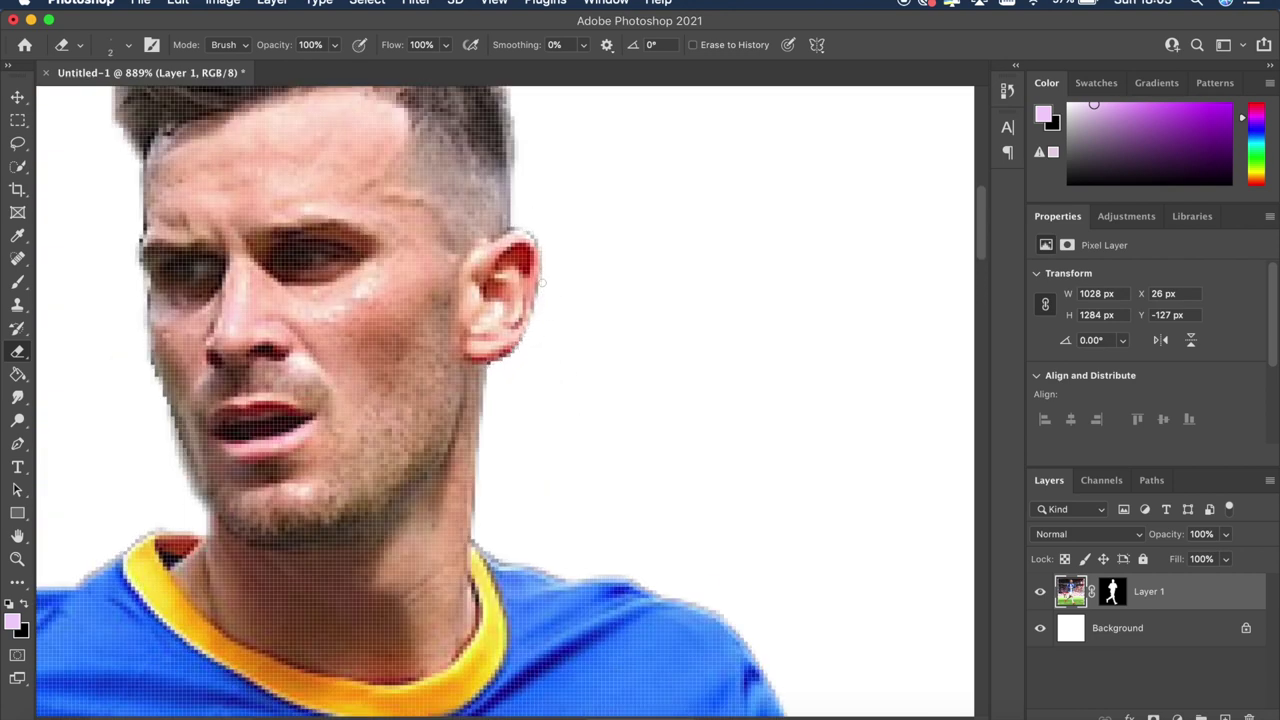
pyautogui.hscroll(-5, 303, 214)
pyautogui.scroll(2, 303, 214)
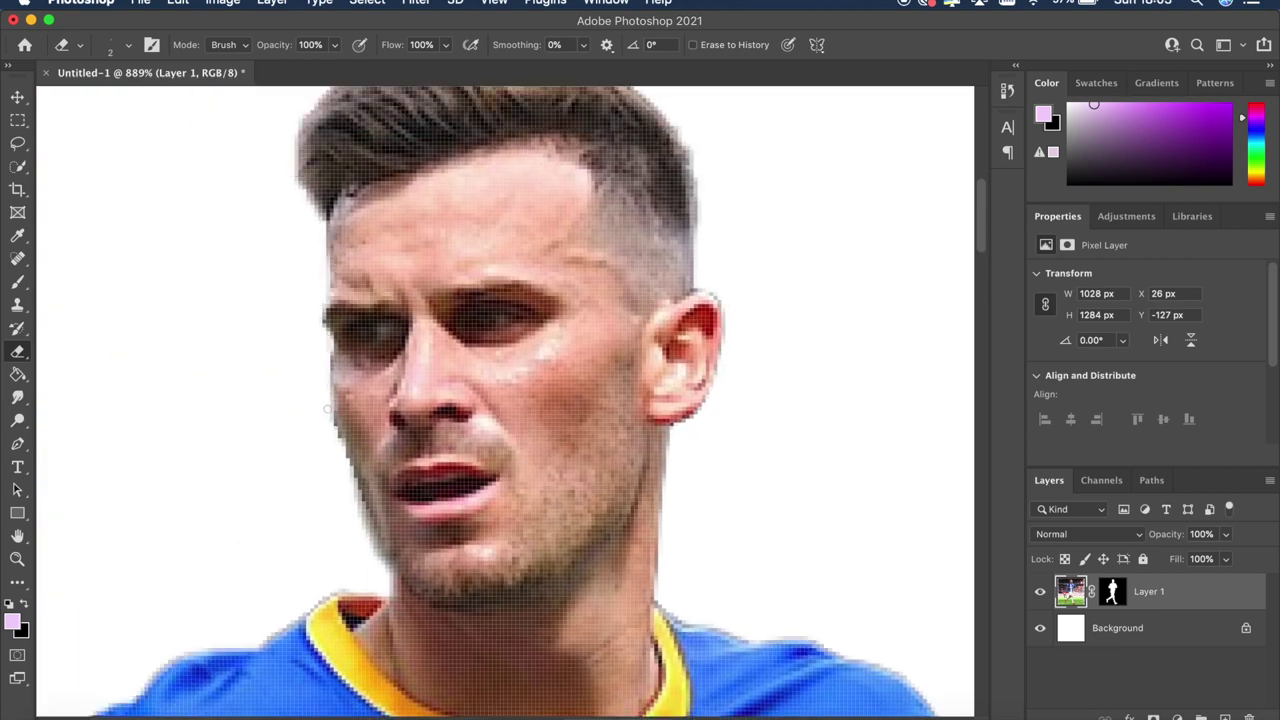
pyautogui.scroll(-5, 327, 385)
pyautogui.scroll(6, 303, 243)
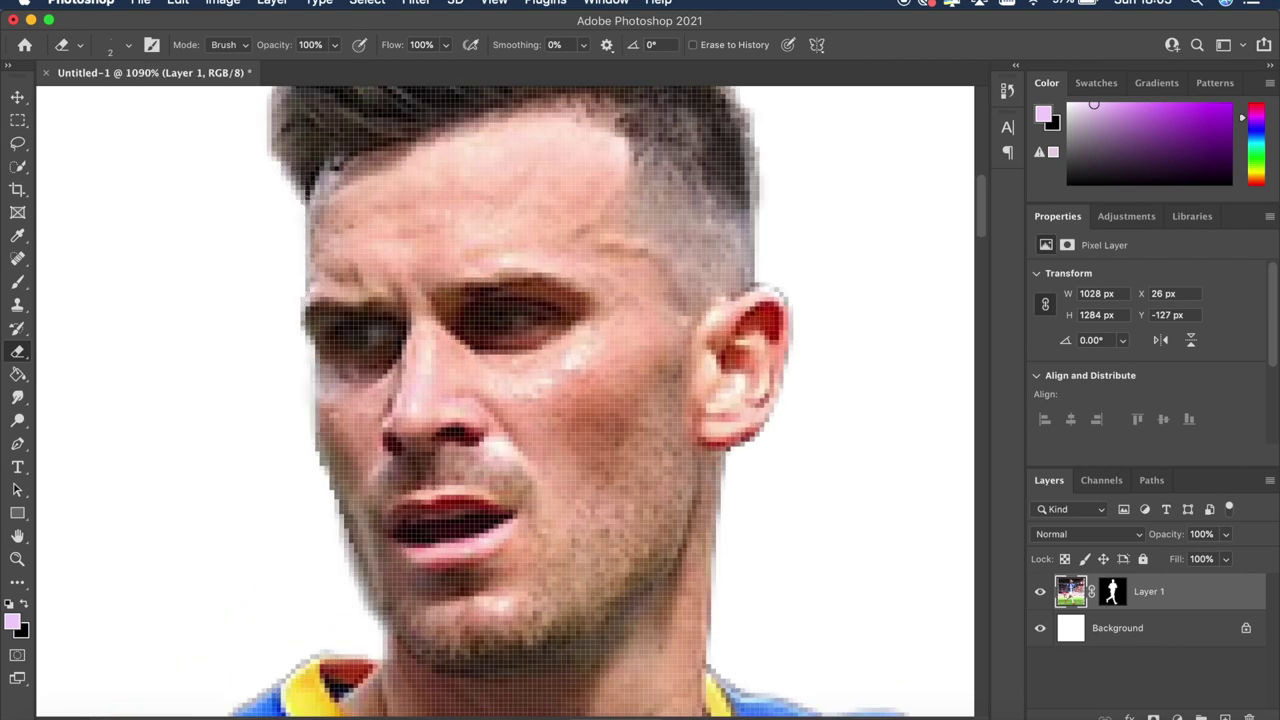
pyautogui.scroll(-5, 641, 315)
pyautogui.scroll(5, 641, 315)
pyautogui.scroll(4, 454, 262)
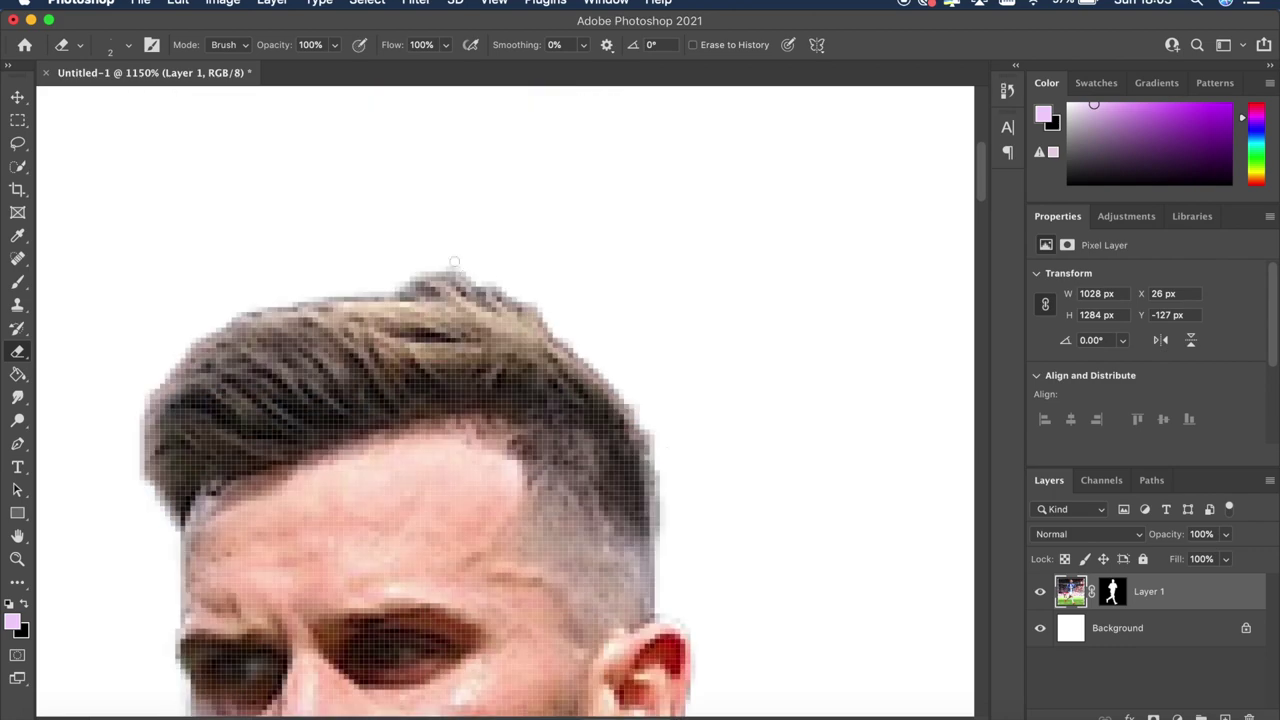
# - Enlarge the Eraser to size 5 and clean the edges of the shirt's side and the bent forearm
pyautogui.scroll(-5, 386, 291)
pyautogui.scroll(-5, 420, 300)
pyautogui.scroll(4, 443, 280)
pyautogui.press(']')
pyautogui.press(']')
pyautogui.press(']')
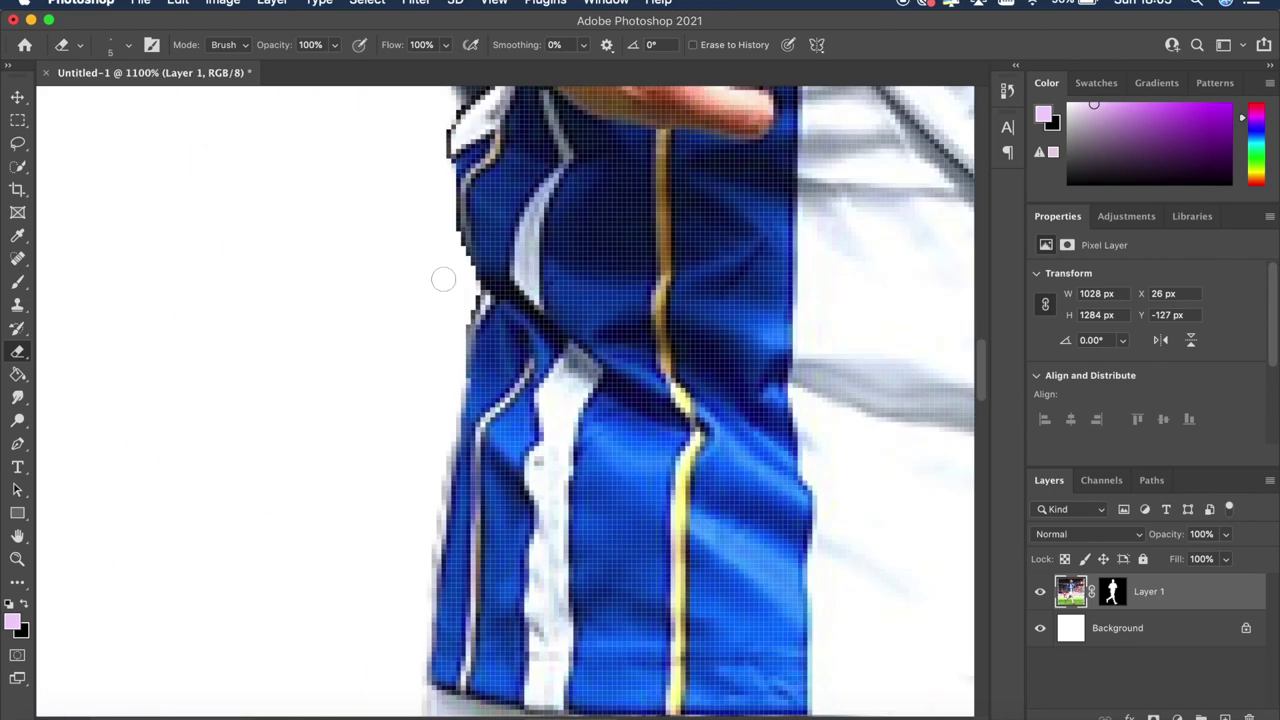
pyautogui.scroll(3, 443, 280)
pyautogui.moveTo(414, 258); pyautogui.dragTo(411, 237)
pyautogui.scroll(-4, 388, 420)
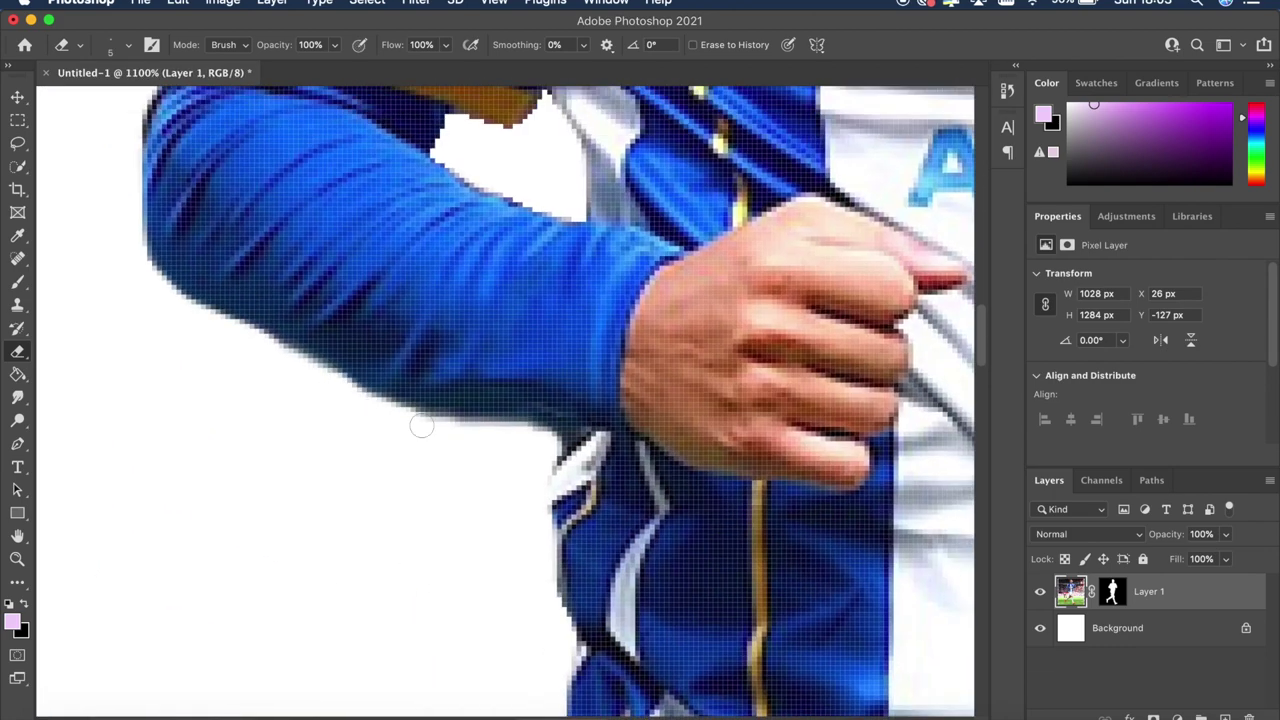
# - Erase the leftover fringe along the shorts' hem and the trailing leg
pyautogui.scroll(5, 430, 380)
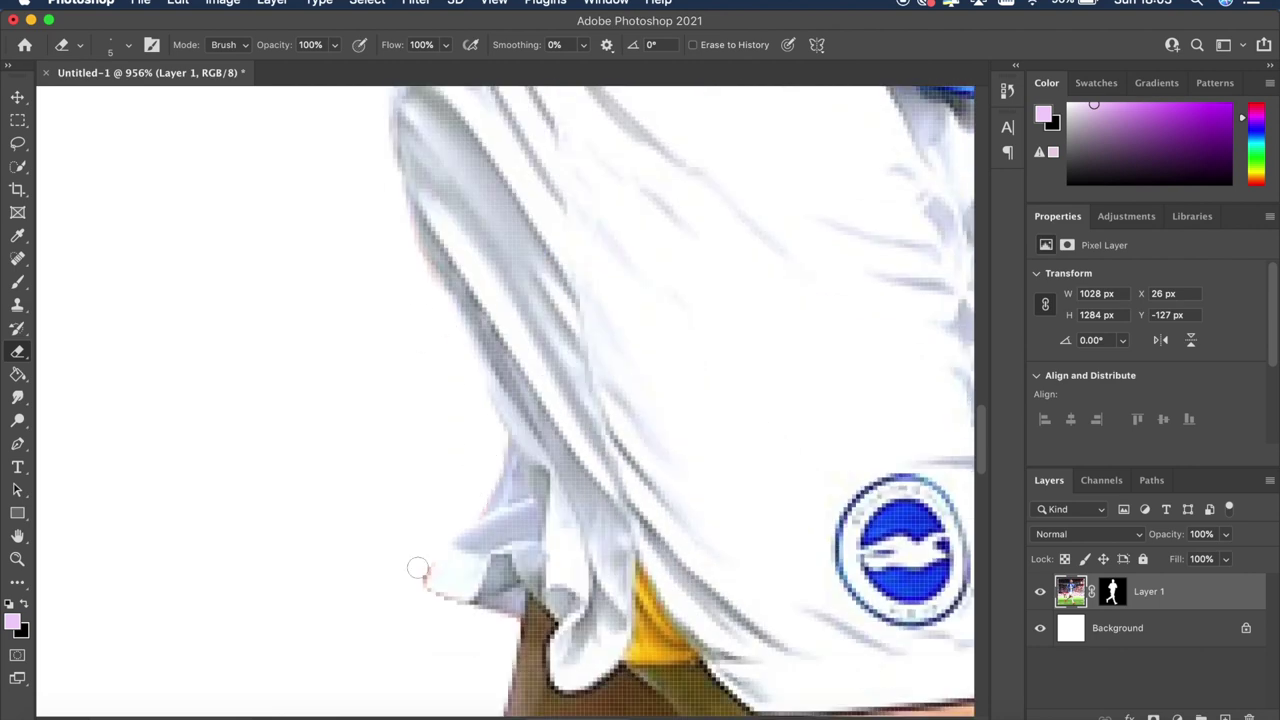
pyautogui.scroll(-10, 430, 553)
pyautogui.scroll(6, 467, 399)
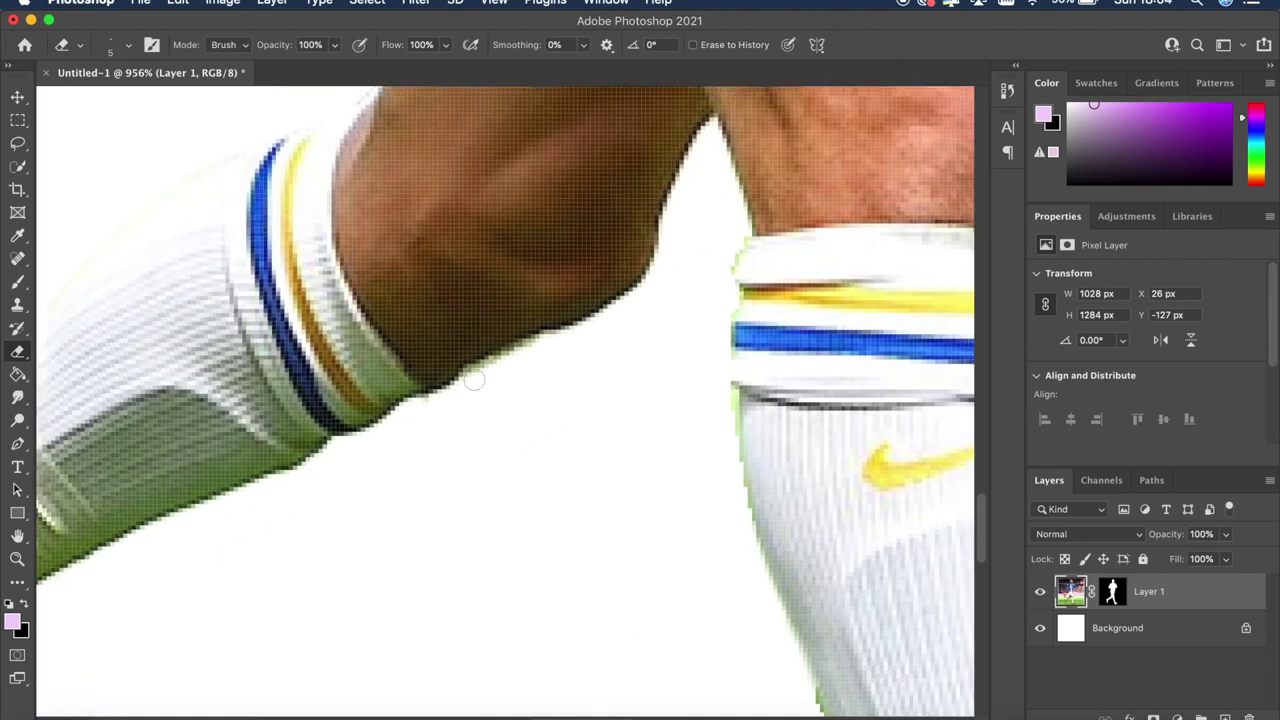
# - Erase the green grass fringe along both edges of the front leg's sock
pyautogui.hscroll(5, 634, 316)
pyautogui.scroll(-6, 746, 409)
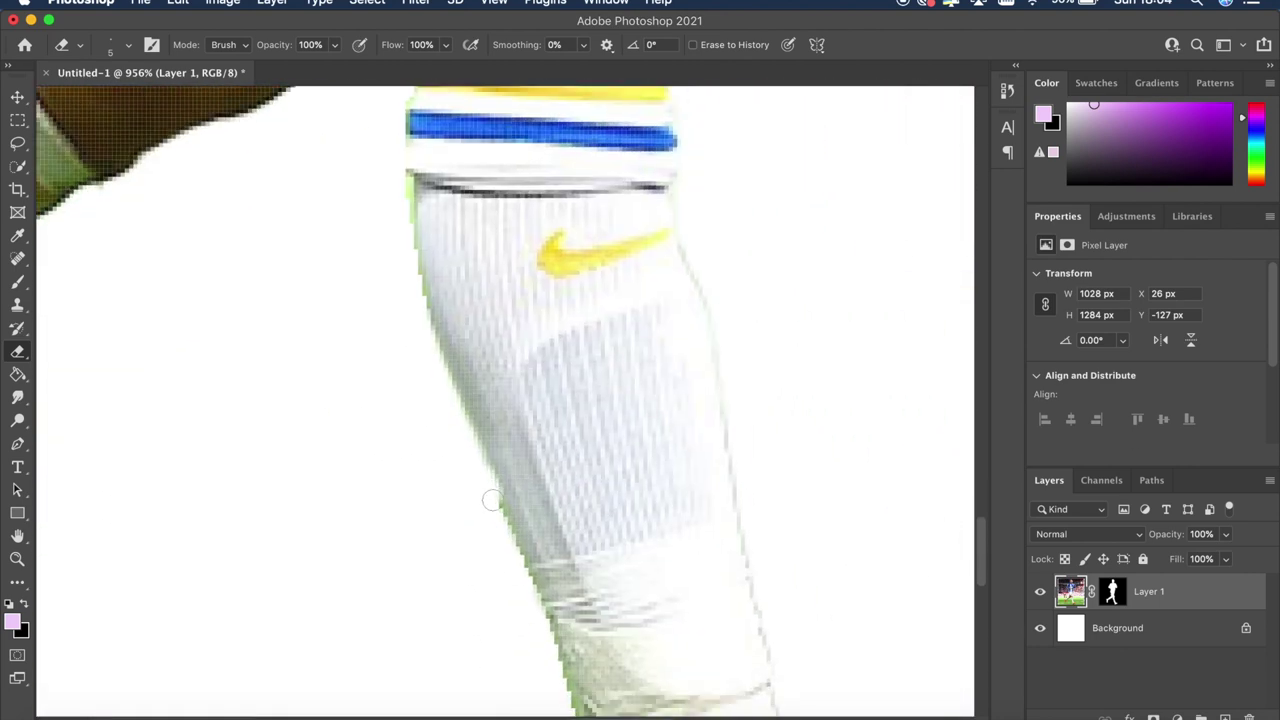
pyautogui.scroll(-8, 528, 201)
pyautogui.hscroll(8, 567, 318)
pyautogui.scroll(2, 541, 420)
pyautogui.scroll(8, 370, 203)
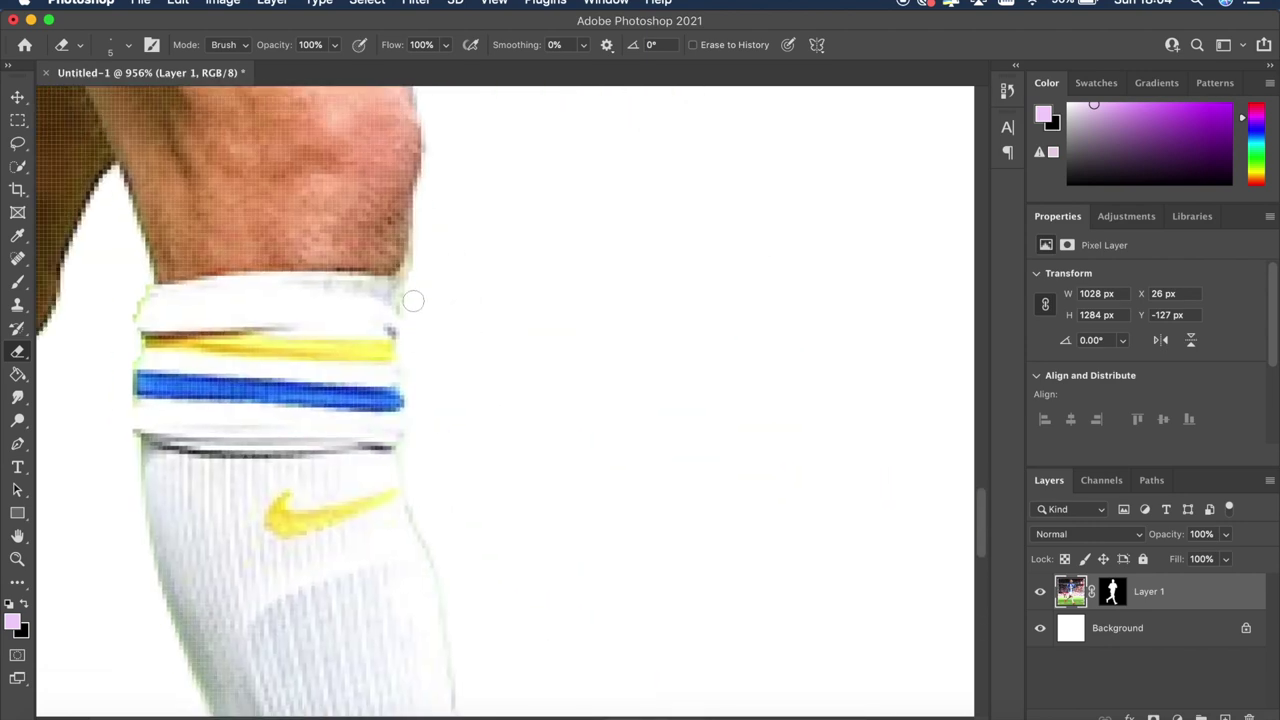
# - Clean the cutout edge around the raised hand's wrist and forearm with the size 5 Eraser
pyautogui.scroll(15, 428, 198)
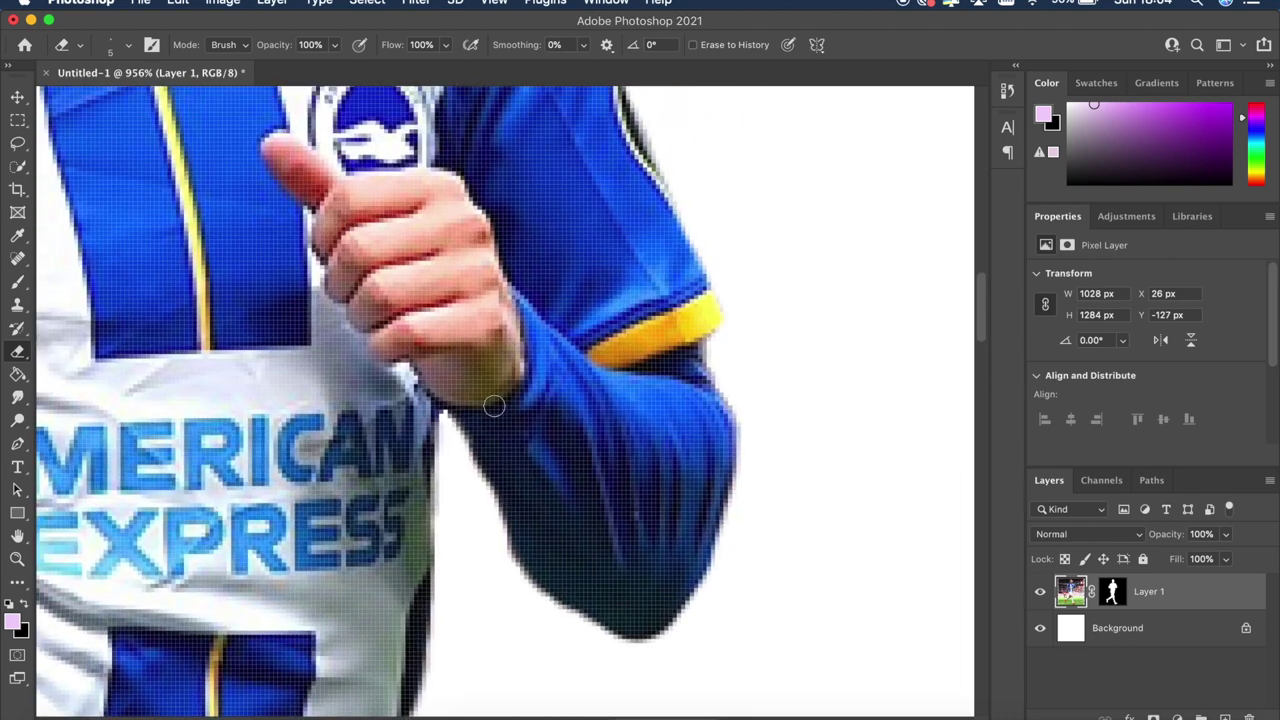
pyautogui.hotkey('ctrl', '0')
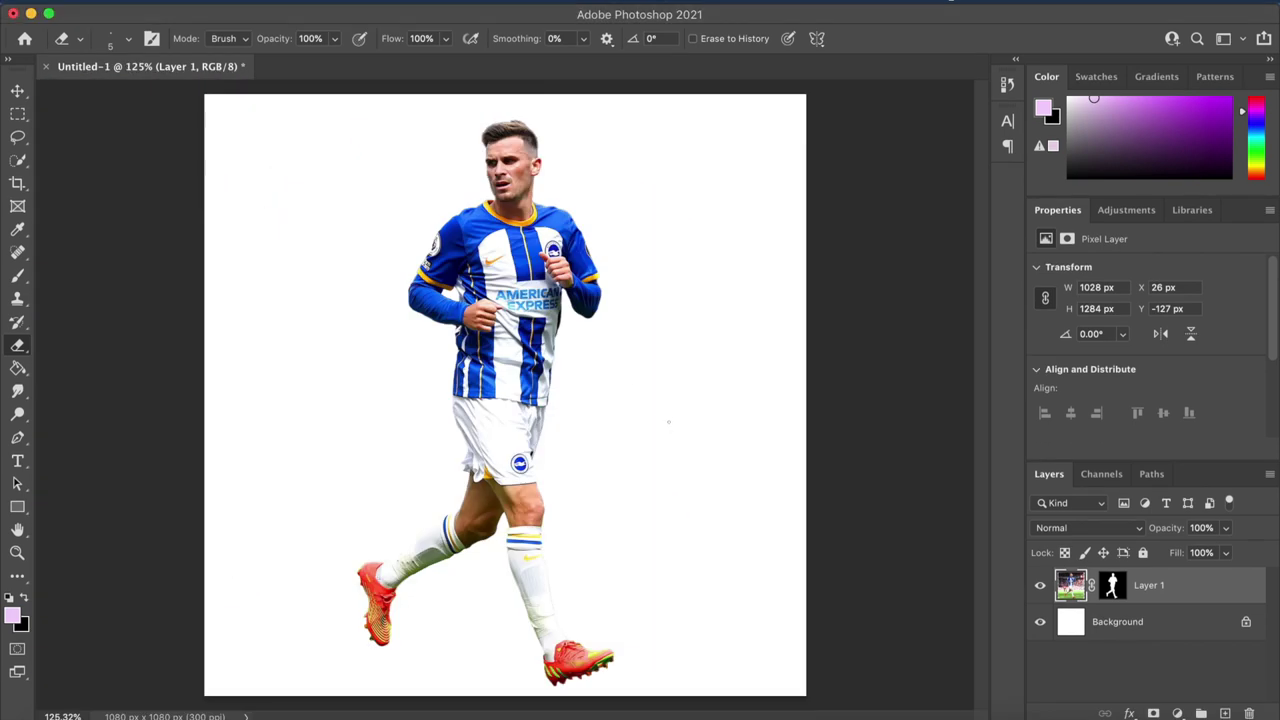
# - Add a medium blue Solid Color fill layer directly above the Background layer
pyautogui.scroll(4, 669, 422)
pyautogui.scroll(3, 680, 448)
pyautogui.scroll(-4, 686, 458)
pyautogui.scroll(2, 686, 458)
pyautogui.click(1150, 621)
pyautogui.click(1177, 713)
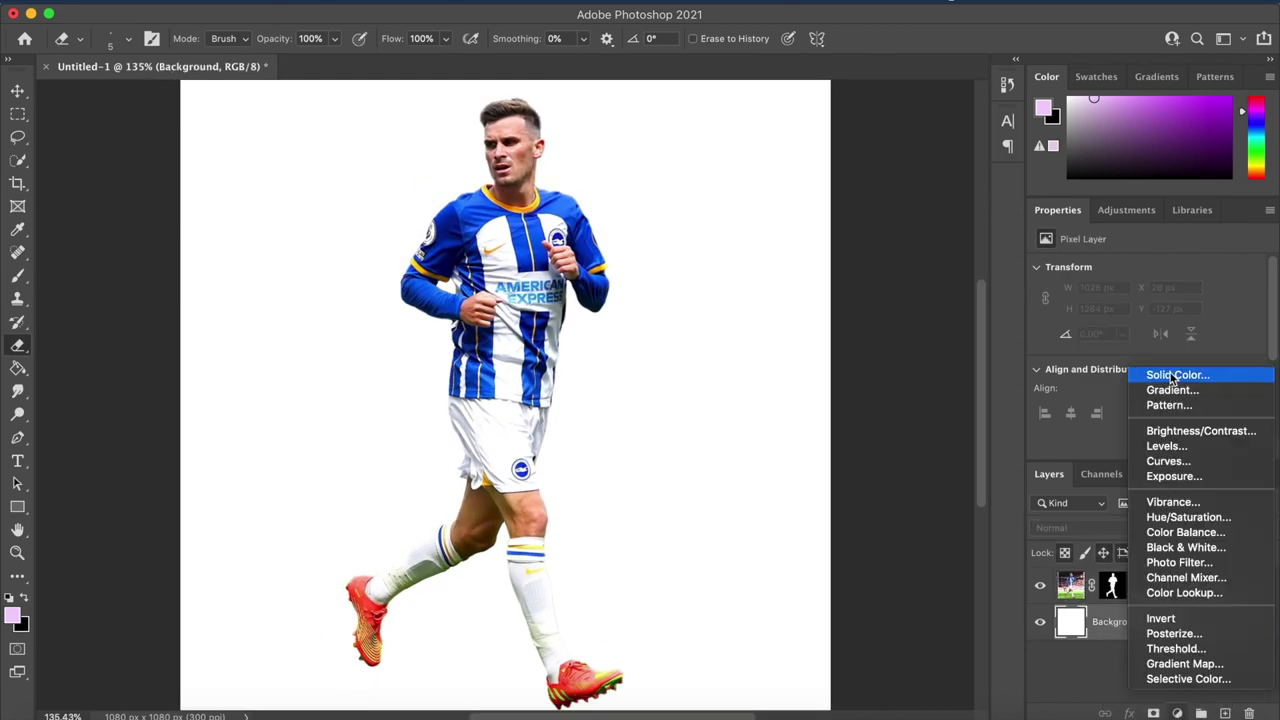
pyautogui.click(1172, 376)
pyautogui.click(1058, 515)
pyautogui.click(1029, 460)
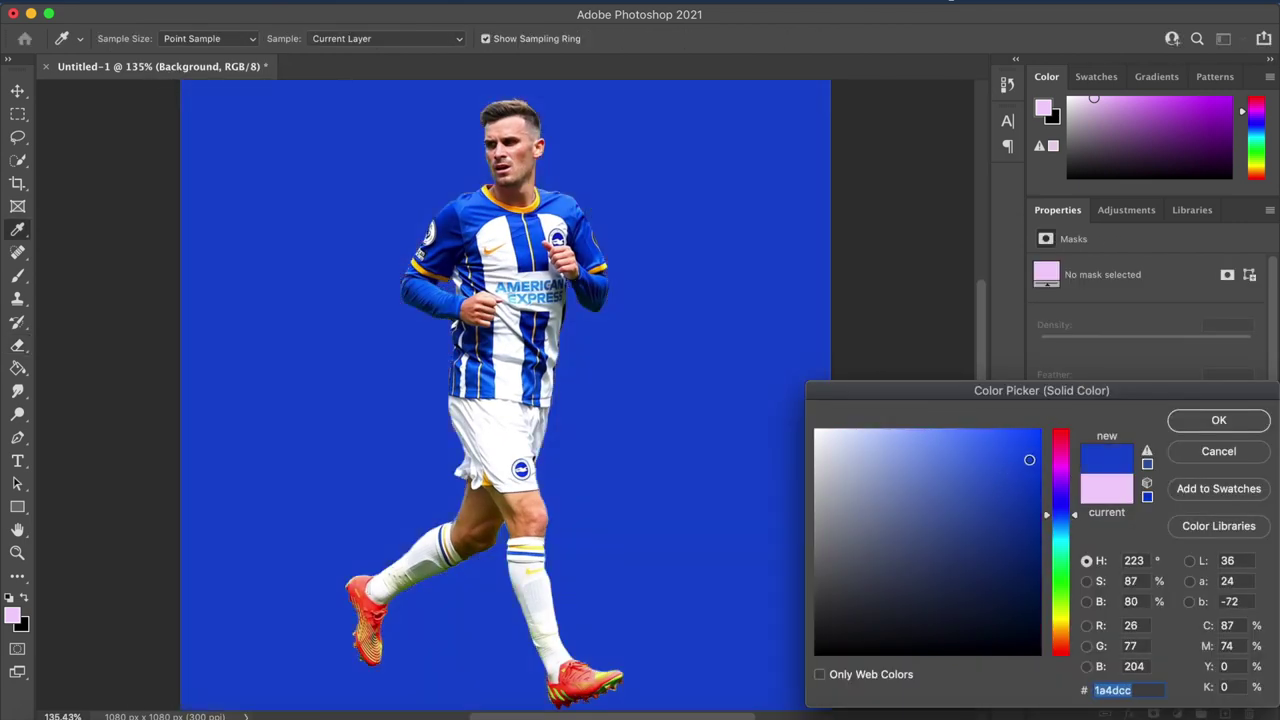
pyautogui.moveTo(1032, 442)
pyautogui.mouseDown()
pyautogui.moveTo(966, 463)
pyautogui.moveTo(969, 449)
pyautogui.moveTo(1000, 469)
pyautogui.mouseUp()
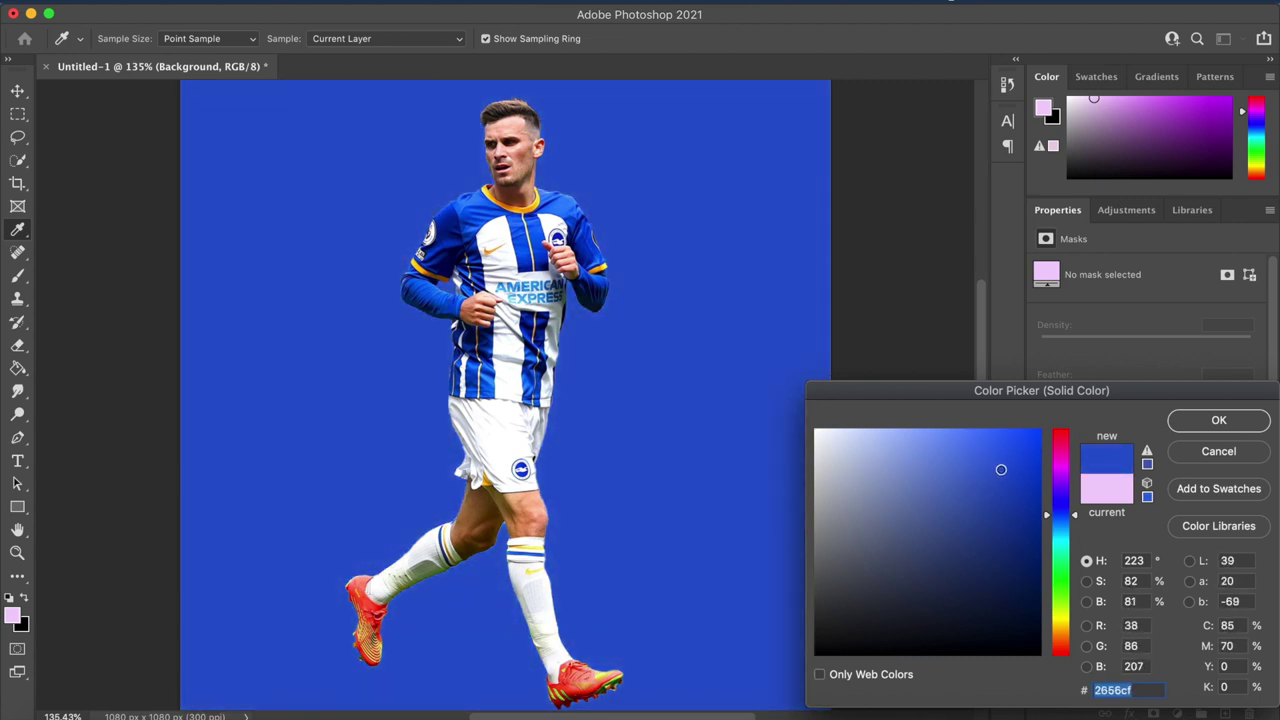
pyautogui.press('Return')
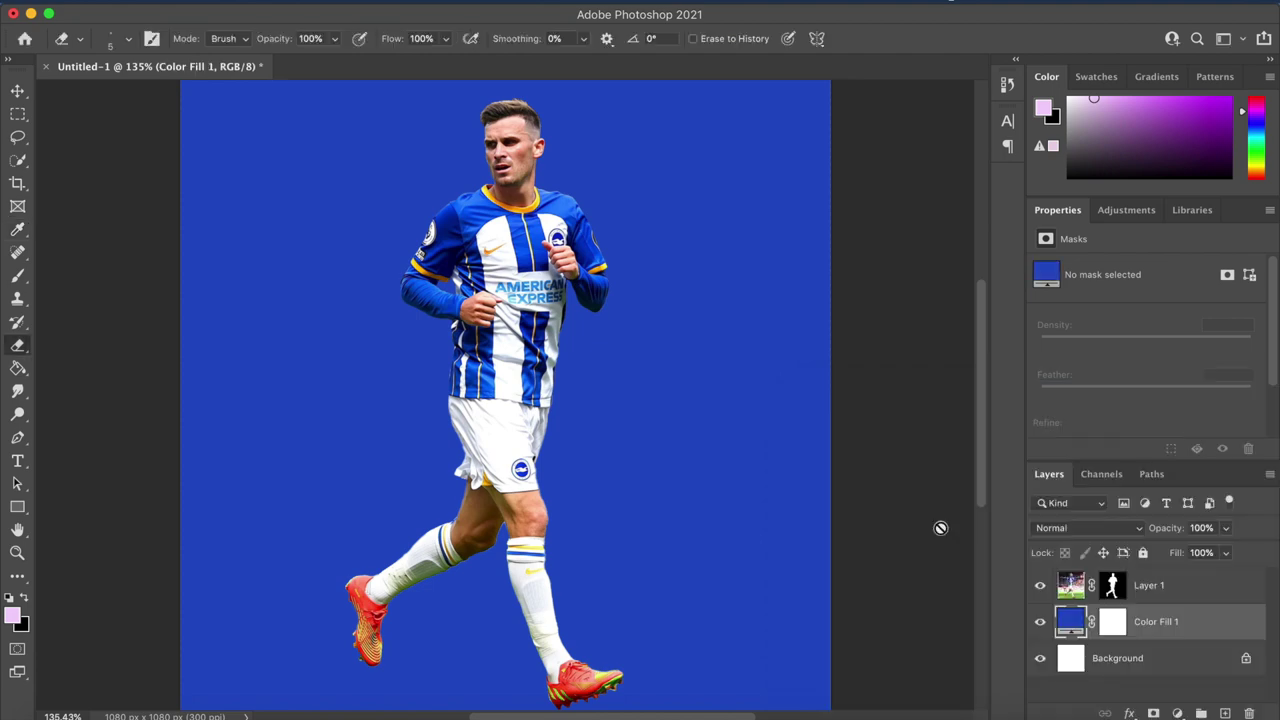
# - Add a second Solid Color fill layer in dark navy blue directly above Color Fill 1
pyautogui.scroll(-5, 940, 527)
pyautogui.scroll(5, 940, 527)
pyautogui.click(1177, 712)
pyautogui.click(1178, 374)
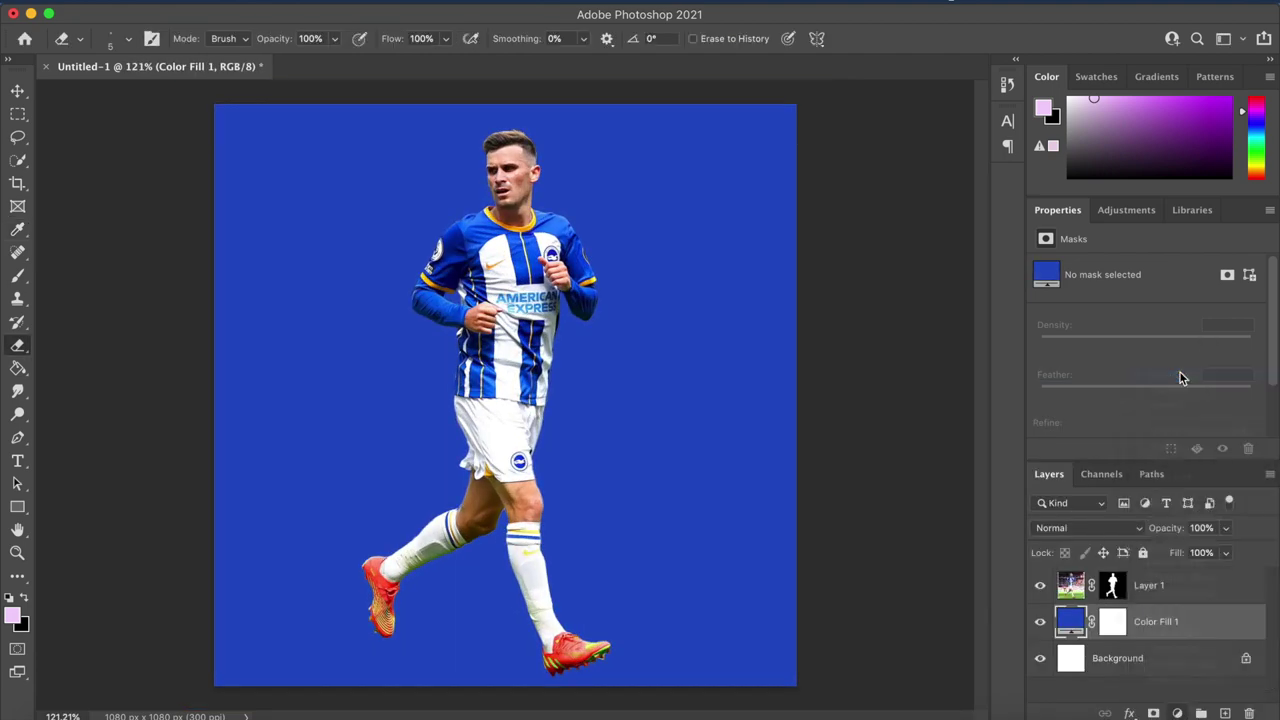
pyautogui.click(1060, 512)
pyautogui.click(1037, 541)
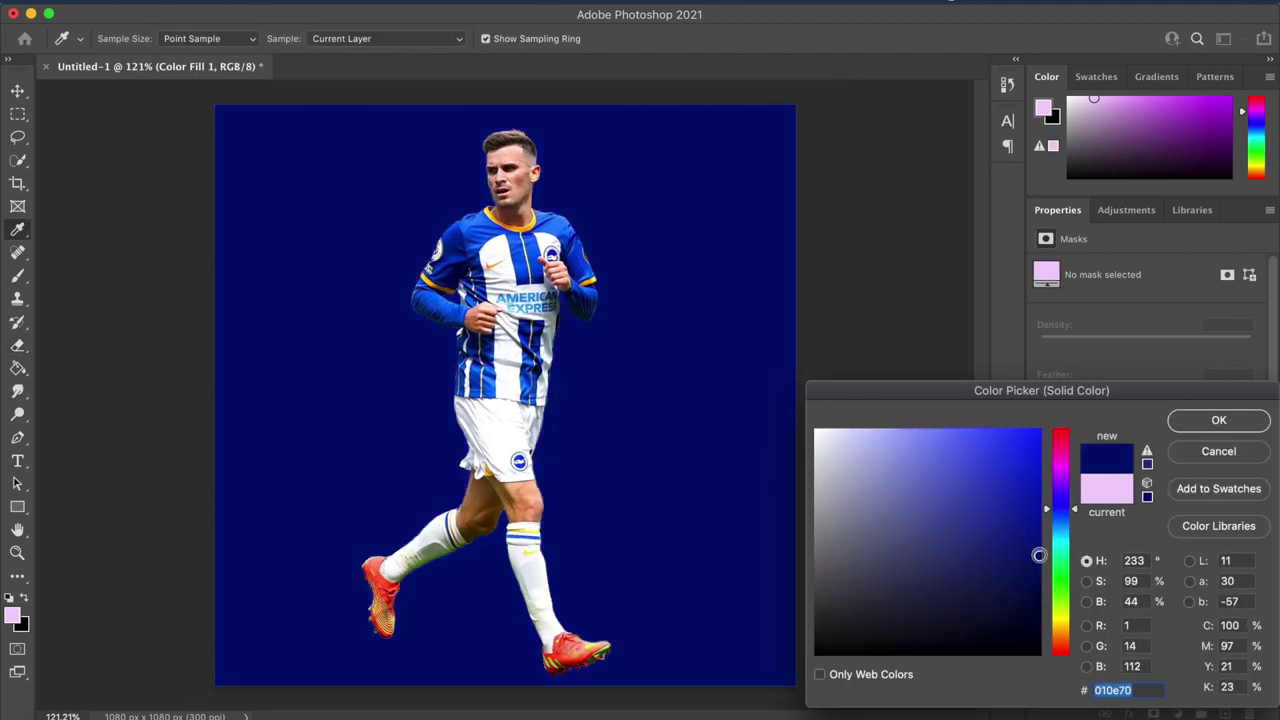
pyautogui.moveTo(1027, 522); pyautogui.dragTo(1025, 528)
pyautogui.click(1218, 420)
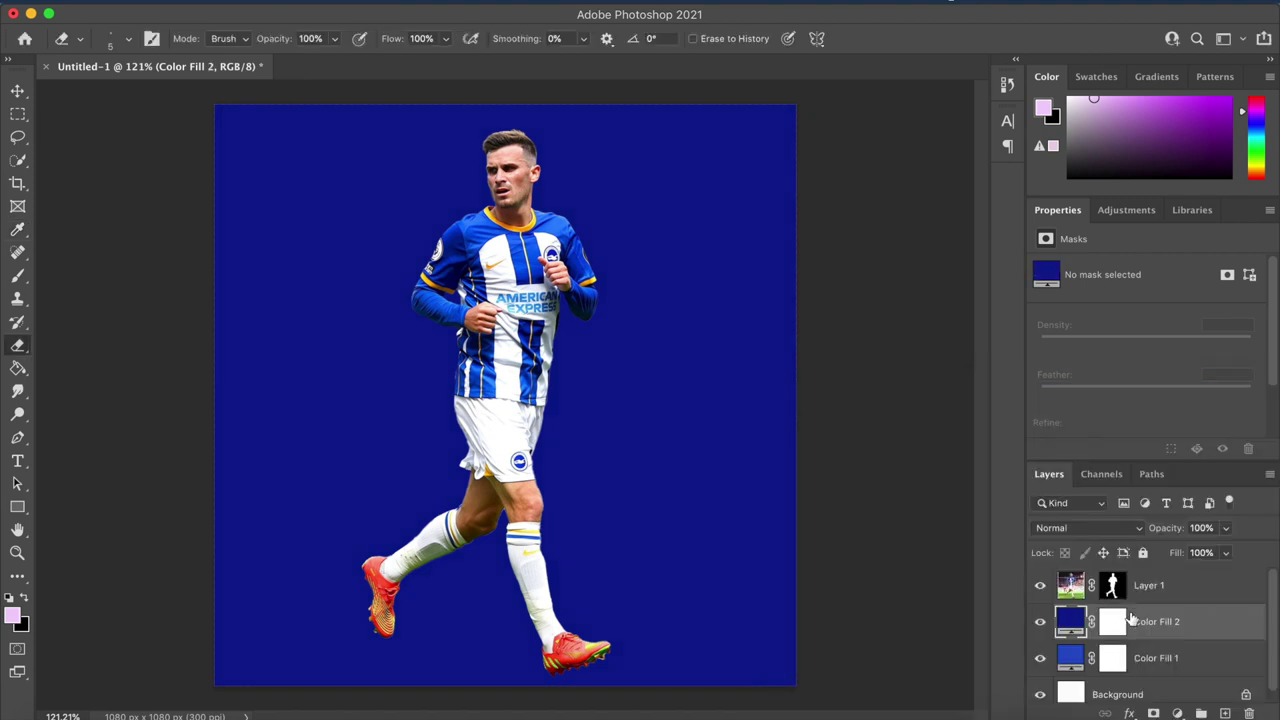
# - Invert the dark blue fill layer's mask to black and ready a soft 1000 px Brush with white
pyautogui.click(1123, 627)
pyautogui.press('super+i')
pyautogui.click(18, 277)
pyautogui.press(']')
pyautogui.press(']')
pyautogui.press(']')
pyautogui.press(']')
pyautogui.press(']')
pyautogui.press(']')
# - Set the brush flow to 10% and paint the mask across the canvas's lower part for a gradual fade to dark blue
pyautogui.moveTo(770, 580)
pyautogui.mouseDown()
pyautogui.moveTo(610, 604)
pyautogui.moveTo(390, 600)
pyautogui.mouseUp()
pyautogui.press('super+z')
pyautogui.moveTo(464, 39); pyautogui.dragTo(419, 48)
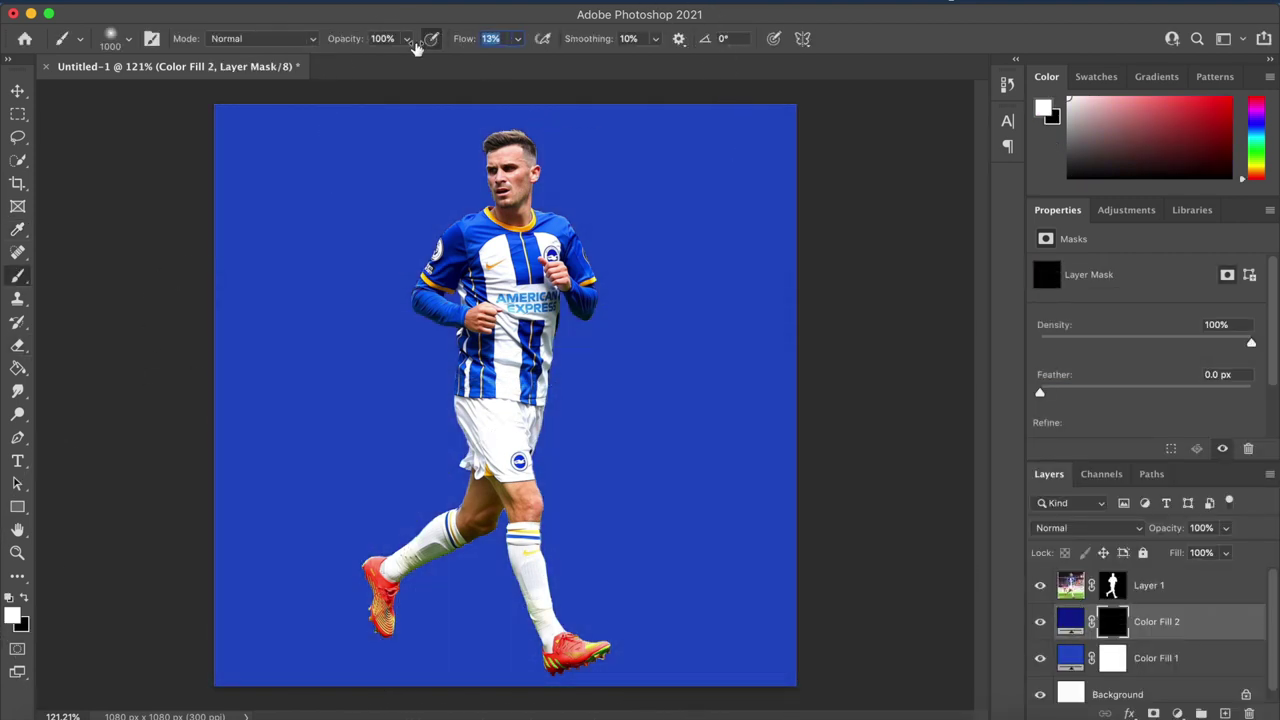
pyautogui.moveTo(857, 712); pyautogui.dragTo(3, 712)
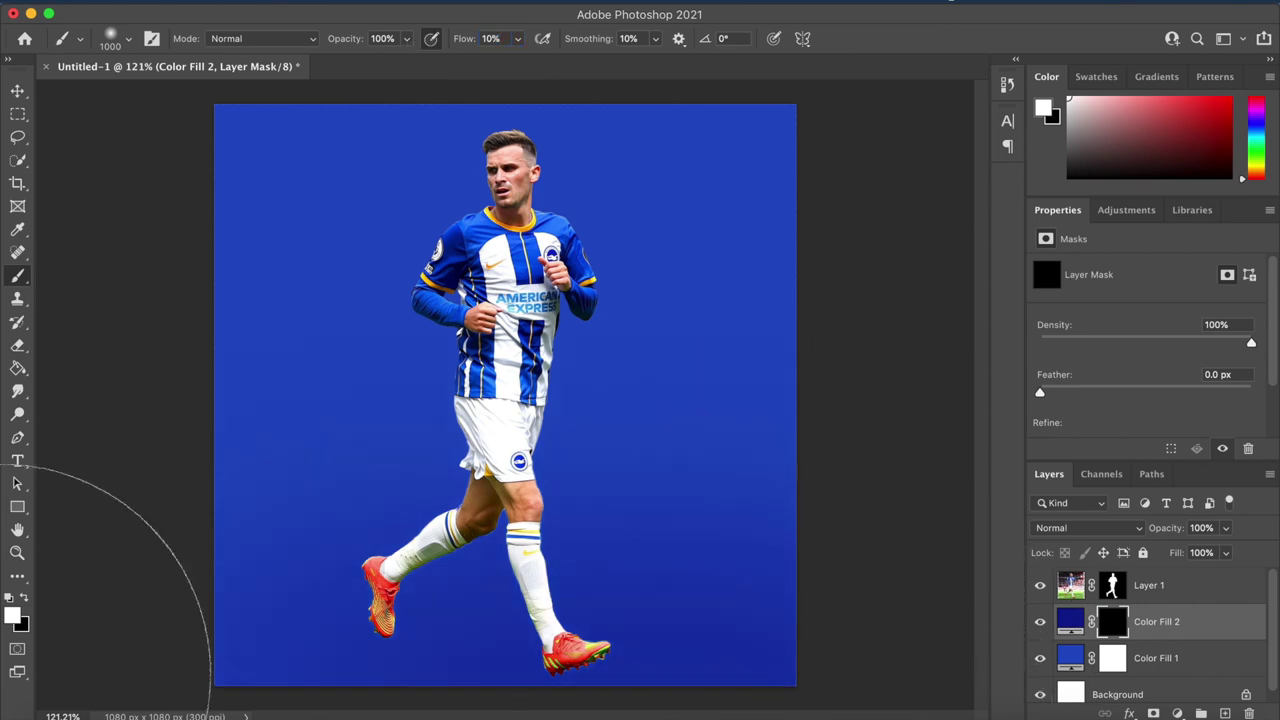
pyautogui.moveTo(1, 590)
pyautogui.mouseDown()
pyautogui.moveTo(220, 557)
pyautogui.moveTo(1, 606)
pyautogui.mouseUp()
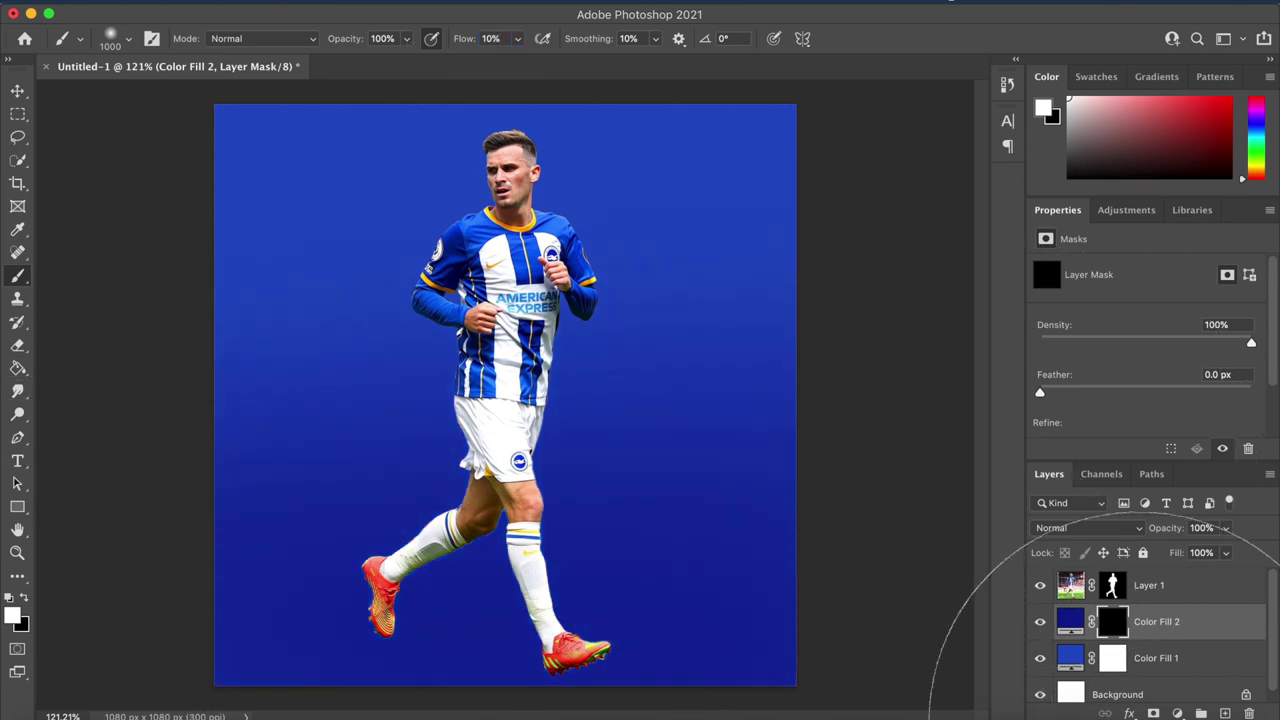
pyautogui.moveTo(1137, 719); pyautogui.dragTo(924, 567)
pyautogui.scroll(-5, 924, 567)
pyautogui.scroll(4, 924, 567)
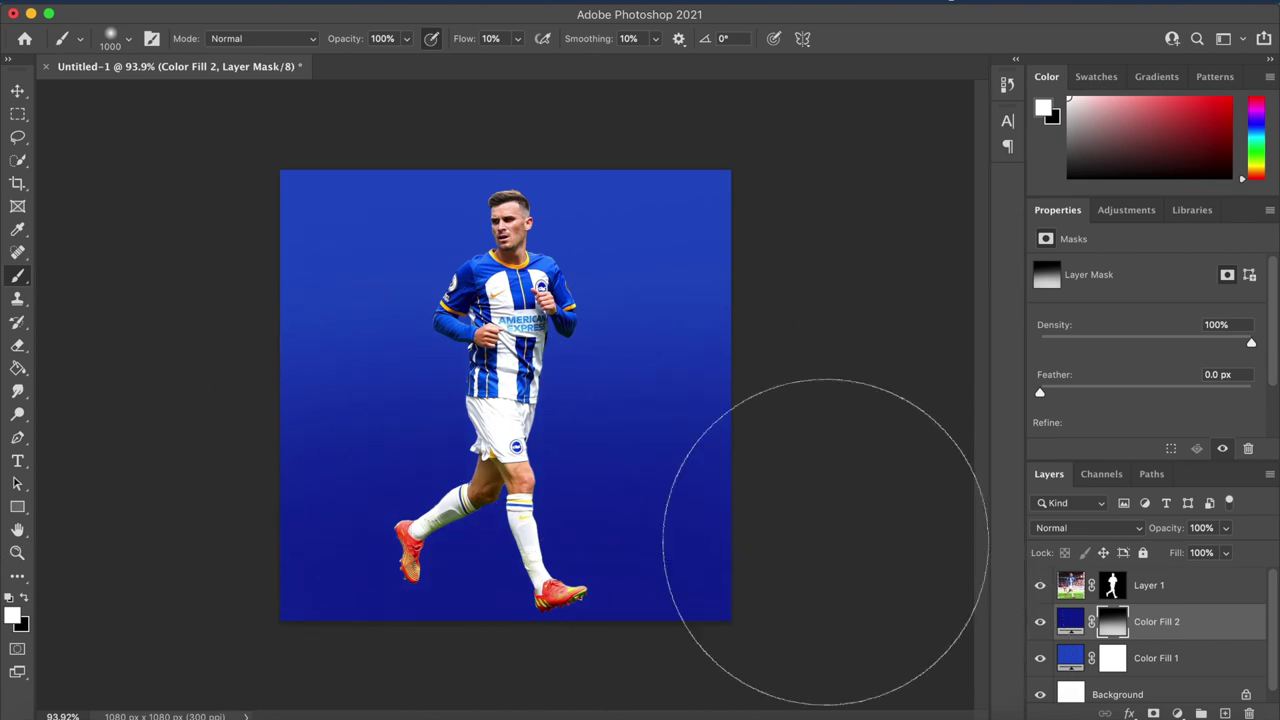
pyautogui.scroll(-2, 832, 556)
pyautogui.scroll(3, 832, 556)
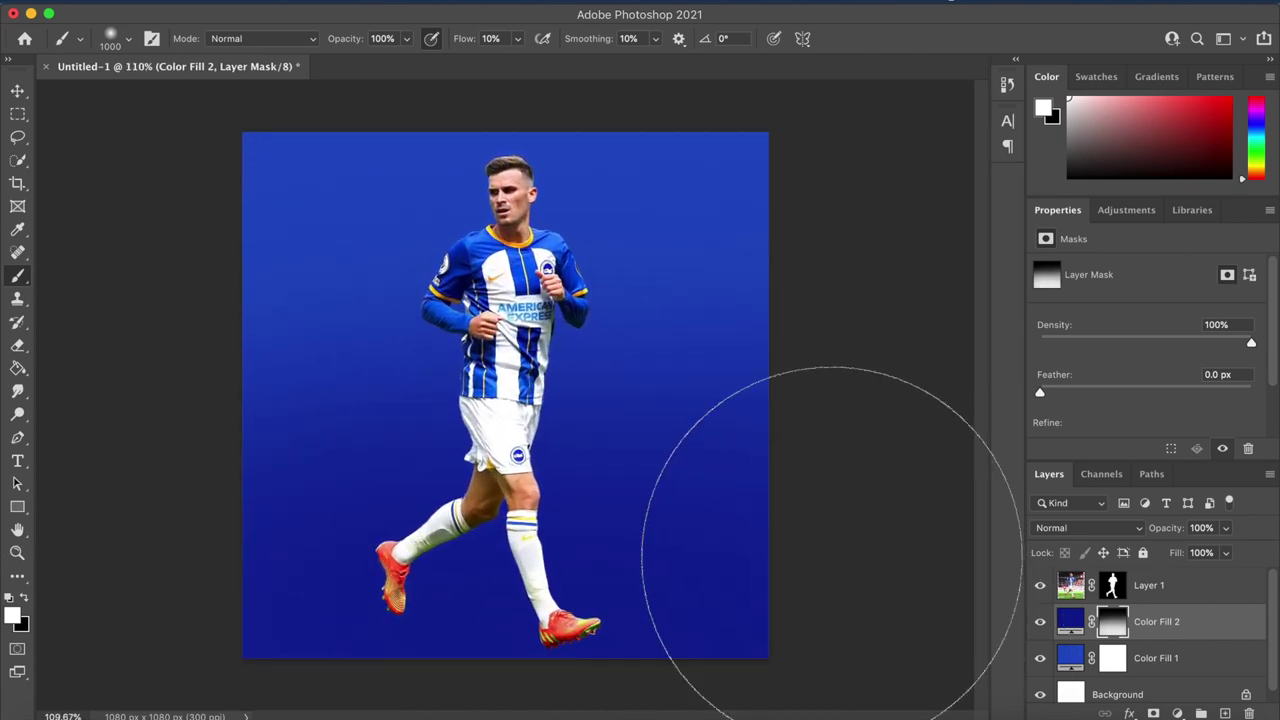
# - Scale the player on Layer 1 down slightly around his centre with Free Transform
pyautogui.click(17, 92)
pyautogui.click(462, 330)
pyautogui.press('super+t')
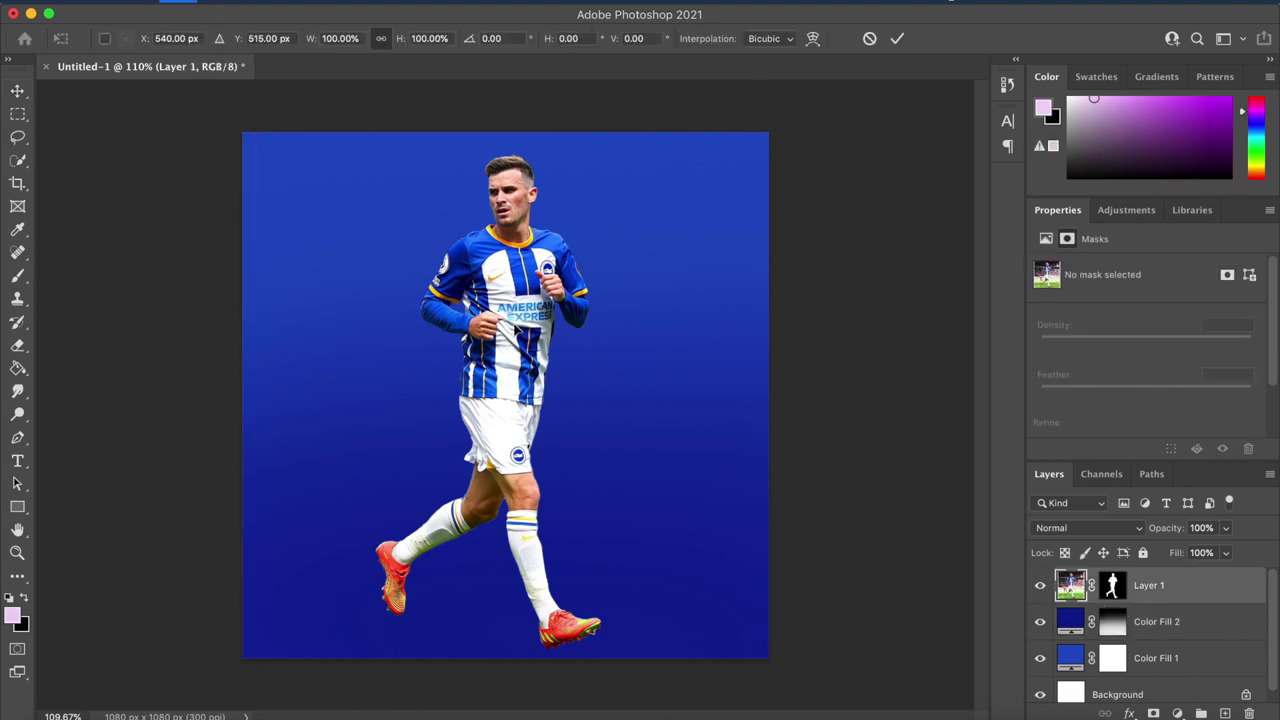
pyautogui.moveTo(755, 382); pyautogui.dragTo(742, 382)
pyautogui.press('Return')
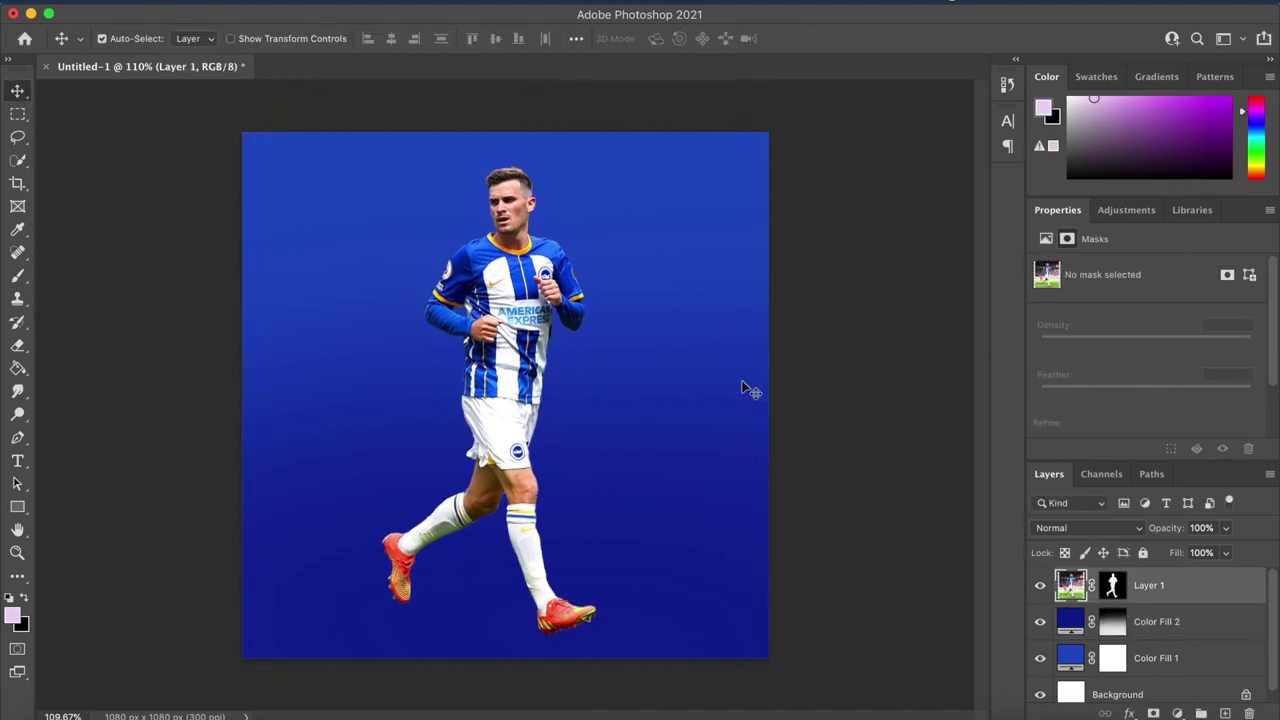
# - Open the Camera Raw Filter on the player's layer and set Texture to +20 and Whites to +9
pyautogui.scroll(3, 743, 386)
pyautogui.scroll(3, 743, 386)
pyautogui.click(417, 1)
pyautogui.click(445, 130)
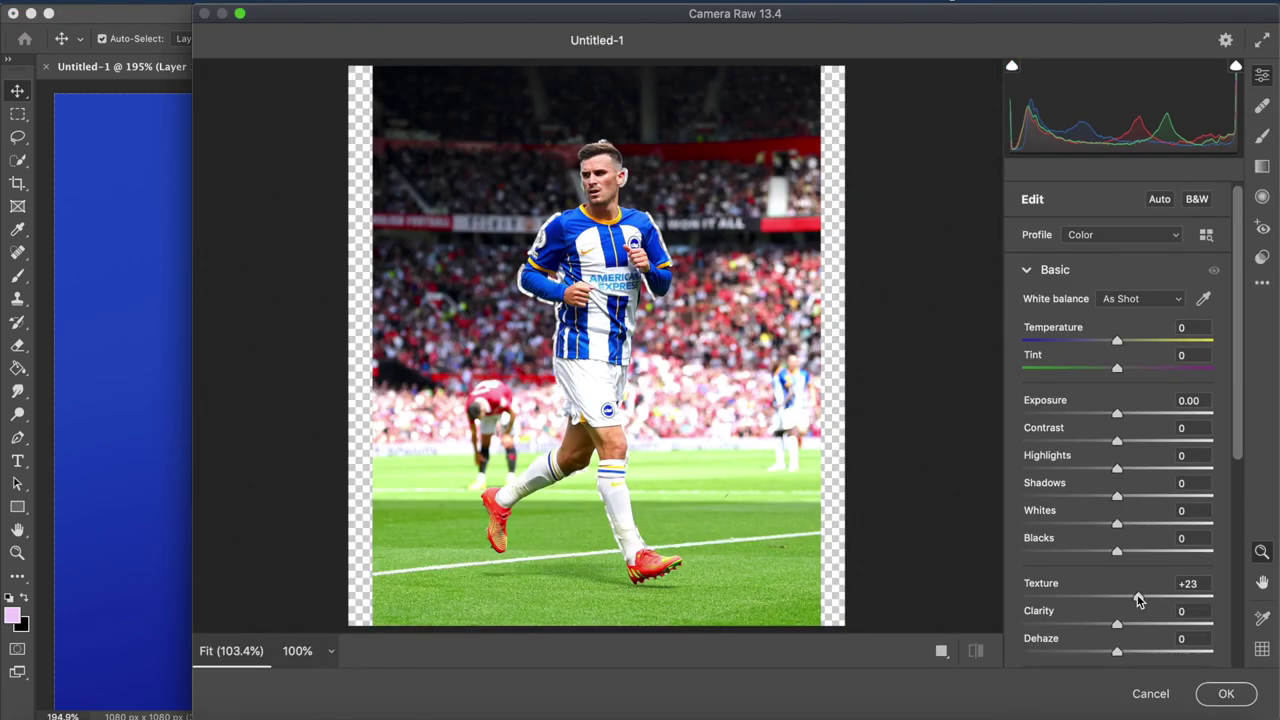
pyautogui.scroll(5, 820, 400)
pyautogui.scroll(5, 838, 422)
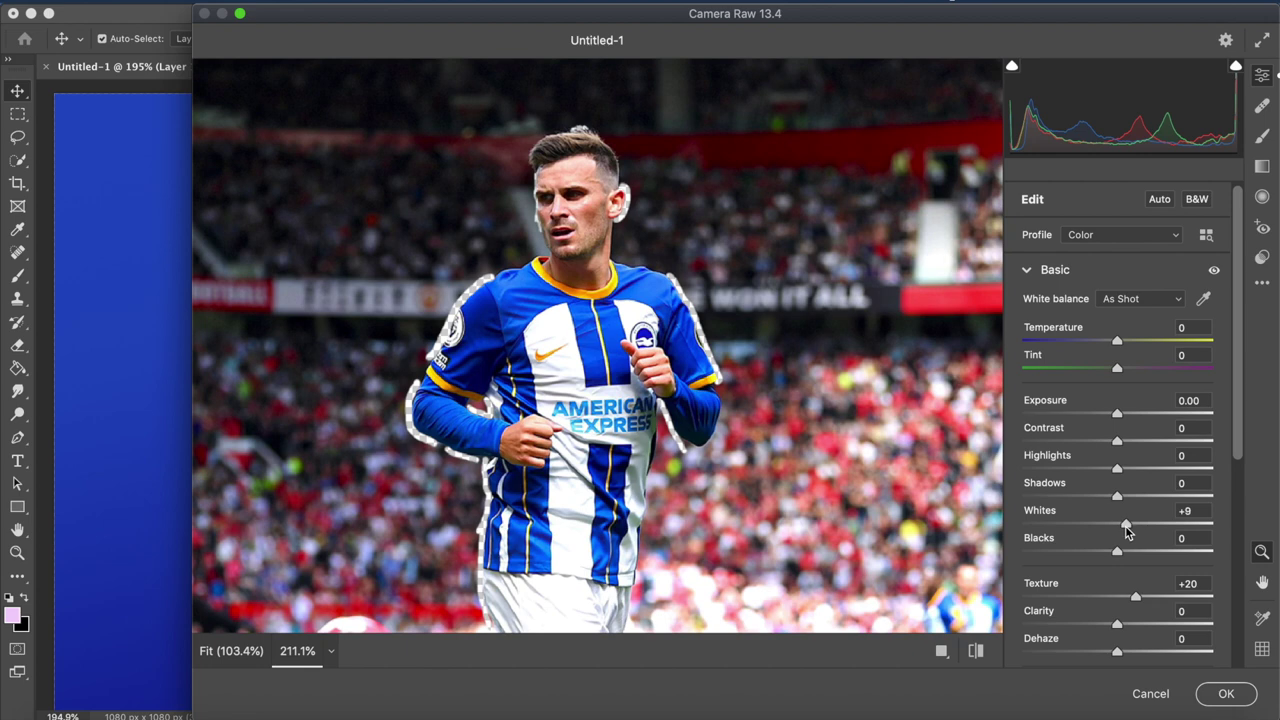
# - Set Shadows to +16, Highlights to -33 and Clarity to +24, and raise Saturation slightly in the Camera Raw Filter
pyautogui.moveTo(1133, 500); pyautogui.dragTo(1086, 471)
pyautogui.scroll(-3, 1173, 530)
pyautogui.moveTo(1117, 519); pyautogui.dragTo(1140, 519)
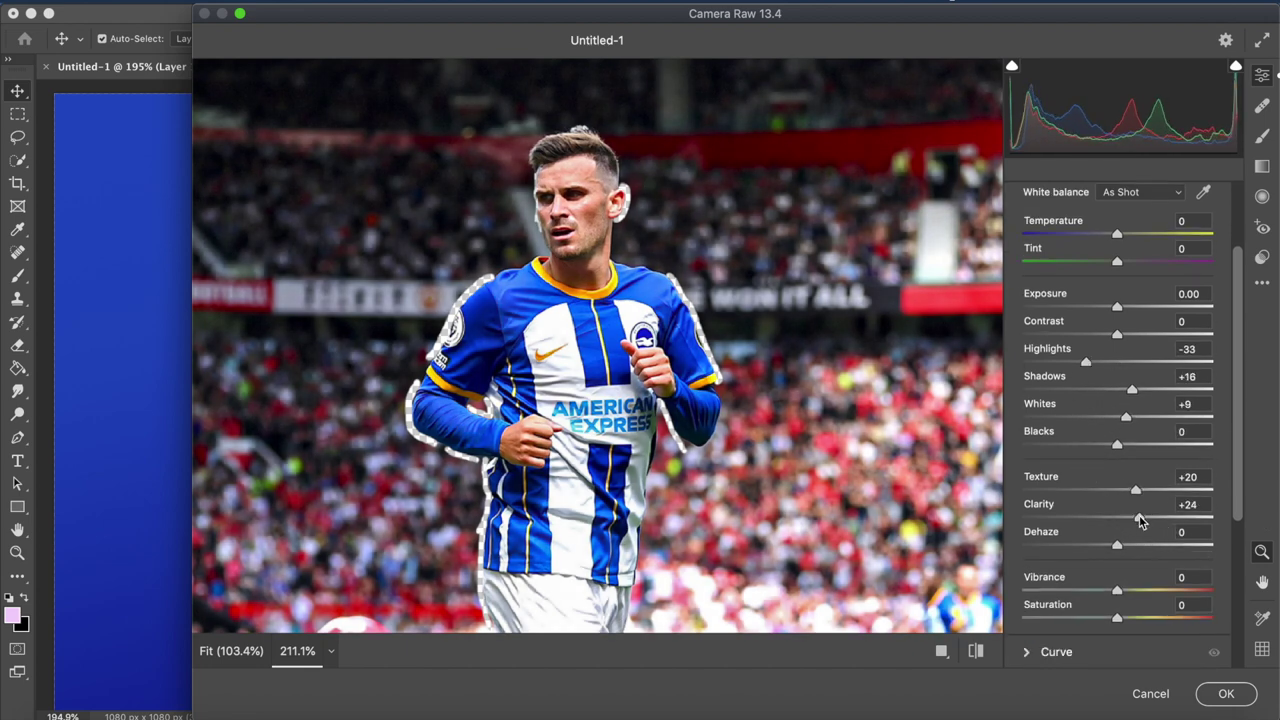
pyautogui.moveTo(1117, 622); pyautogui.dragTo(1133, 620)
# - Set the parametric curve's Lights to +5 and Darks to +11, and apply the Camera Raw adjustments
pyautogui.scroll(-3, 1130, 600)
pyautogui.click(1033, 527)
pyautogui.moveTo(1117, 564); pyautogui.dragTo(1128, 566)
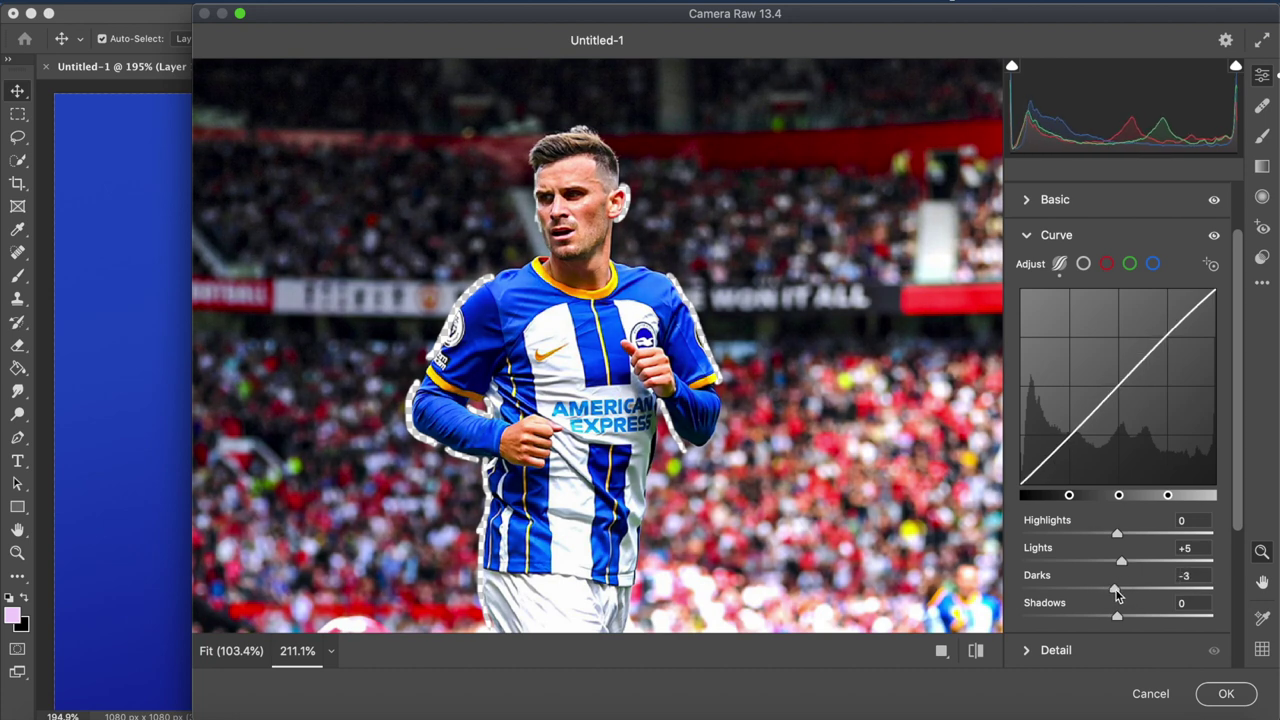
pyautogui.scroll(-3, 1117, 596)
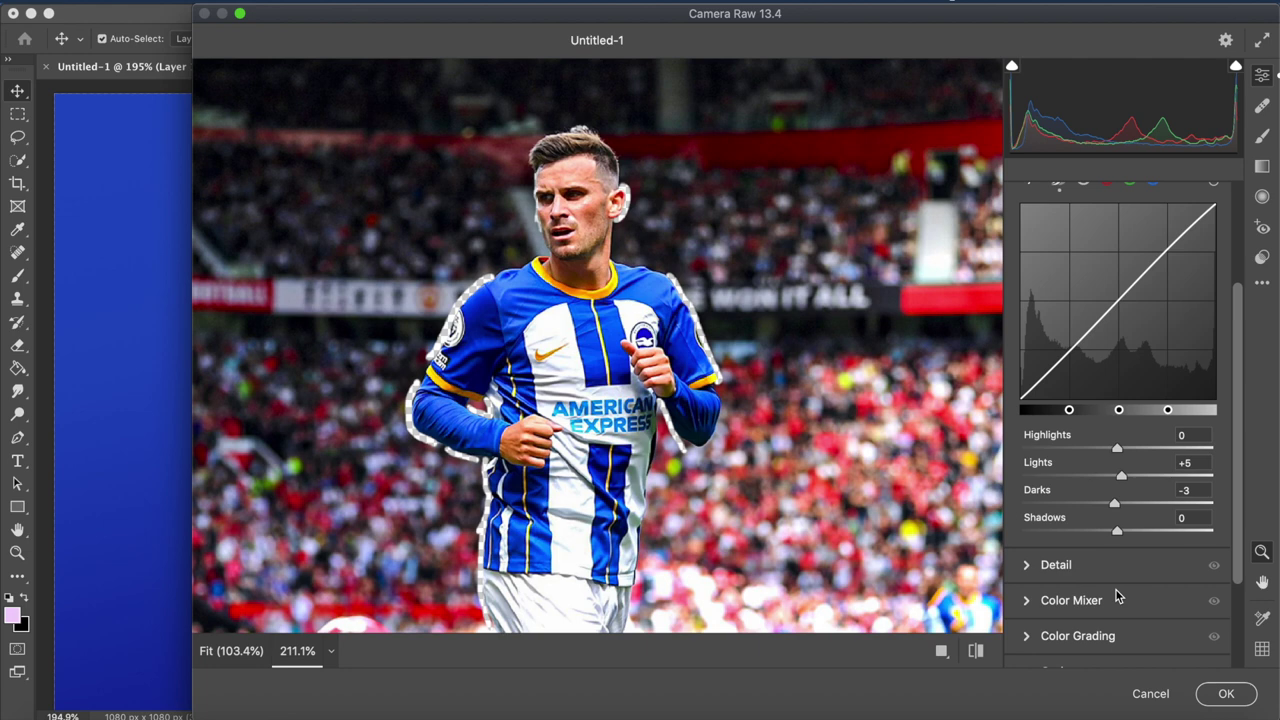
pyautogui.scroll(-1, 1116, 596)
pyautogui.moveTo(1114, 490); pyautogui.dragTo(1128, 494)
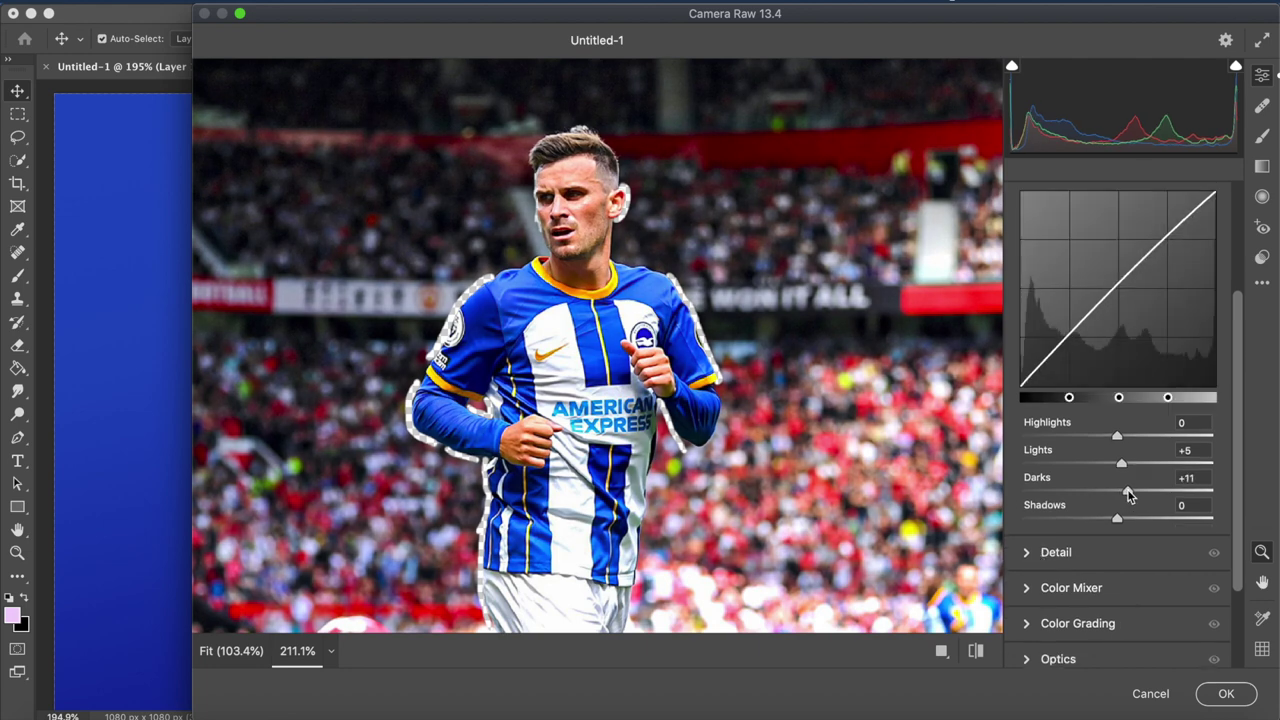
pyautogui.scroll(-2, 1058, 512)
pyautogui.click(1050, 515)
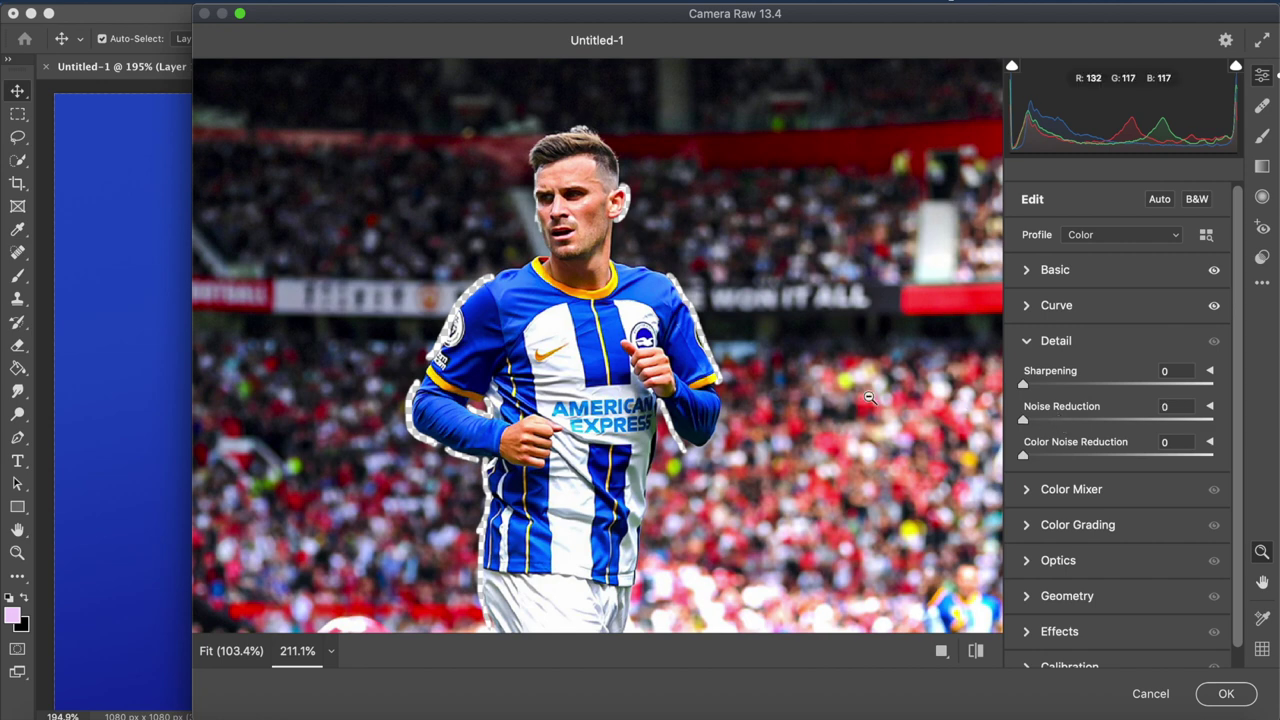
pyautogui.keyDown('alt'); pyautogui.click(869, 397); pyautogui.keyUp('alt')
pyautogui.click(1222, 694)
pyautogui.press('super+0')
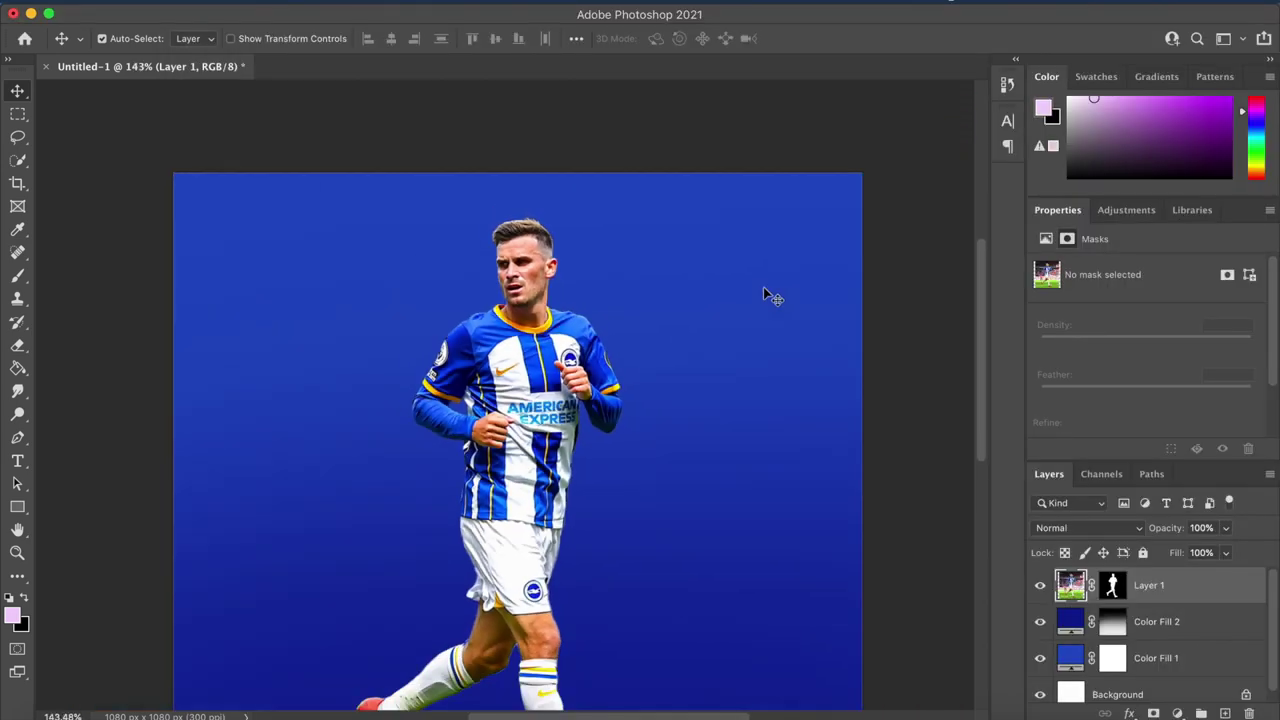
# - Apply a Shadows/Highlights adjustment to the player with a shadows amount of 35%
pyautogui.click(215, 2)
pyautogui.moveTo(290, 40)
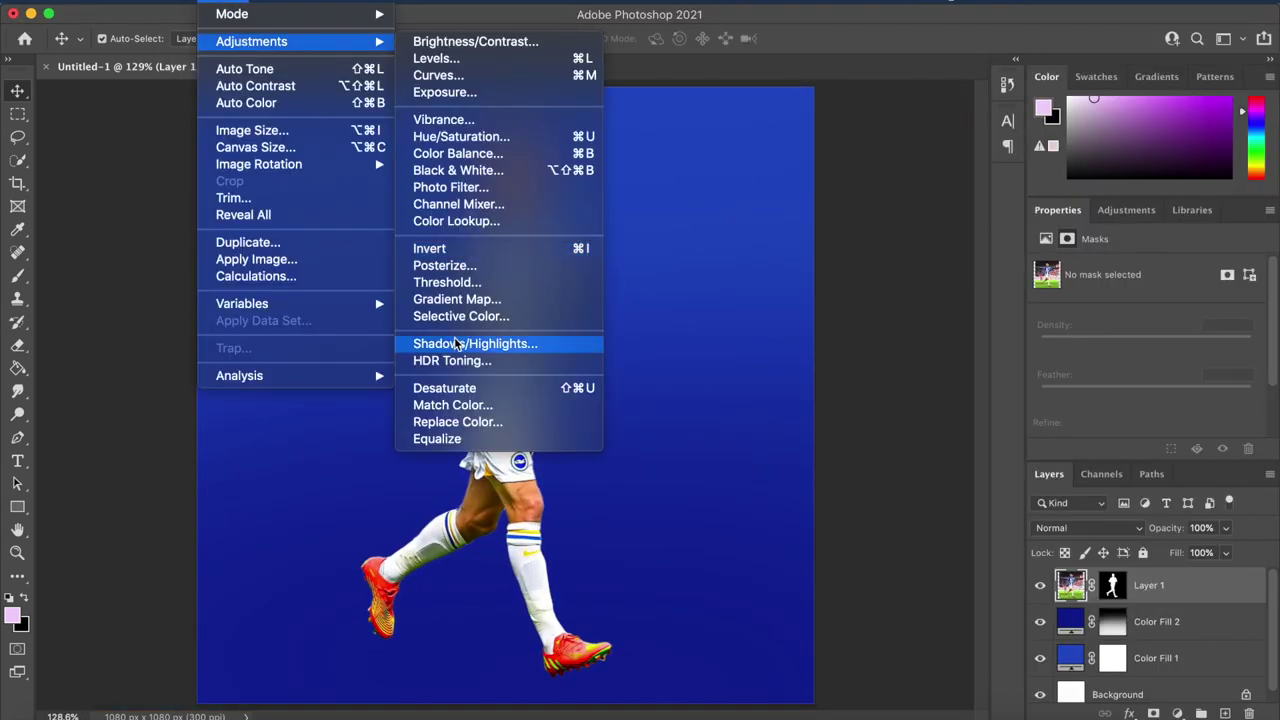
pyautogui.click(486, 343)
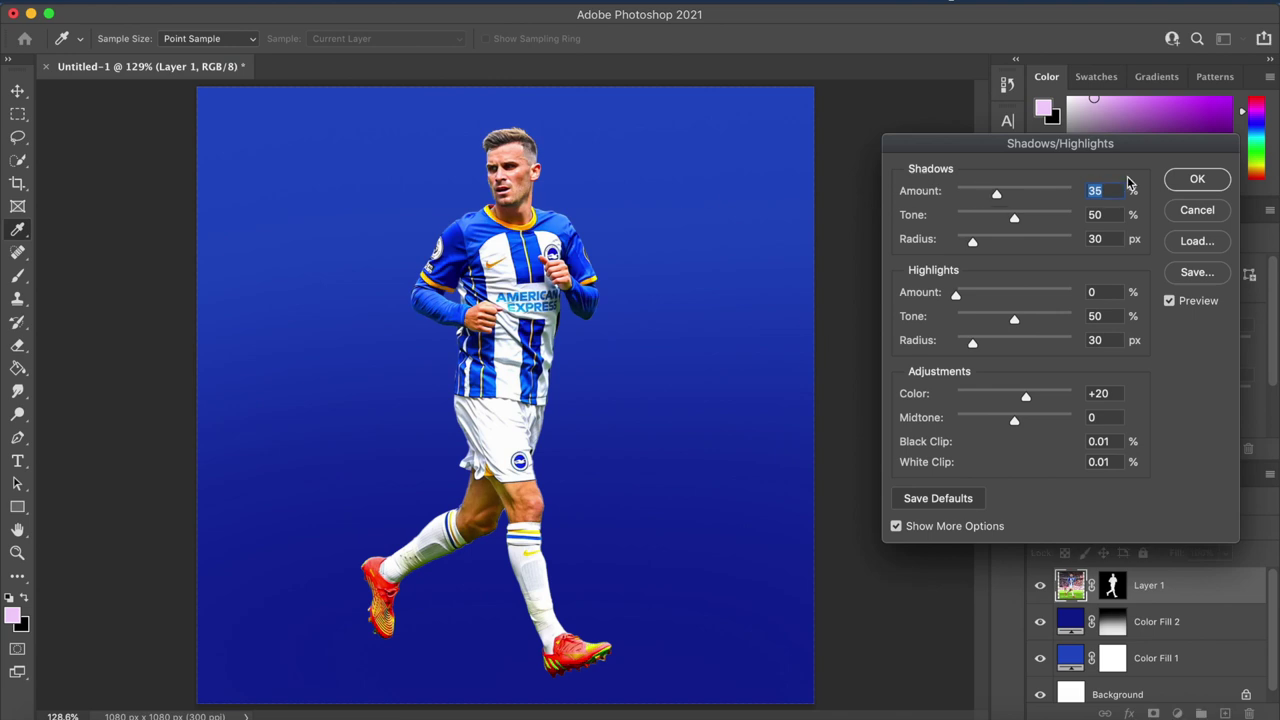
pyautogui.click(1184, 182)
pyautogui.press('v')
pyautogui.scroll(-3, 720, 194)
pyautogui.scroll(4, 720, 194)
pyautogui.scroll(1, 662, 194)
pyautogui.scroll(-1, 662, 194)
pyautogui.scroll(2, 662, 194)
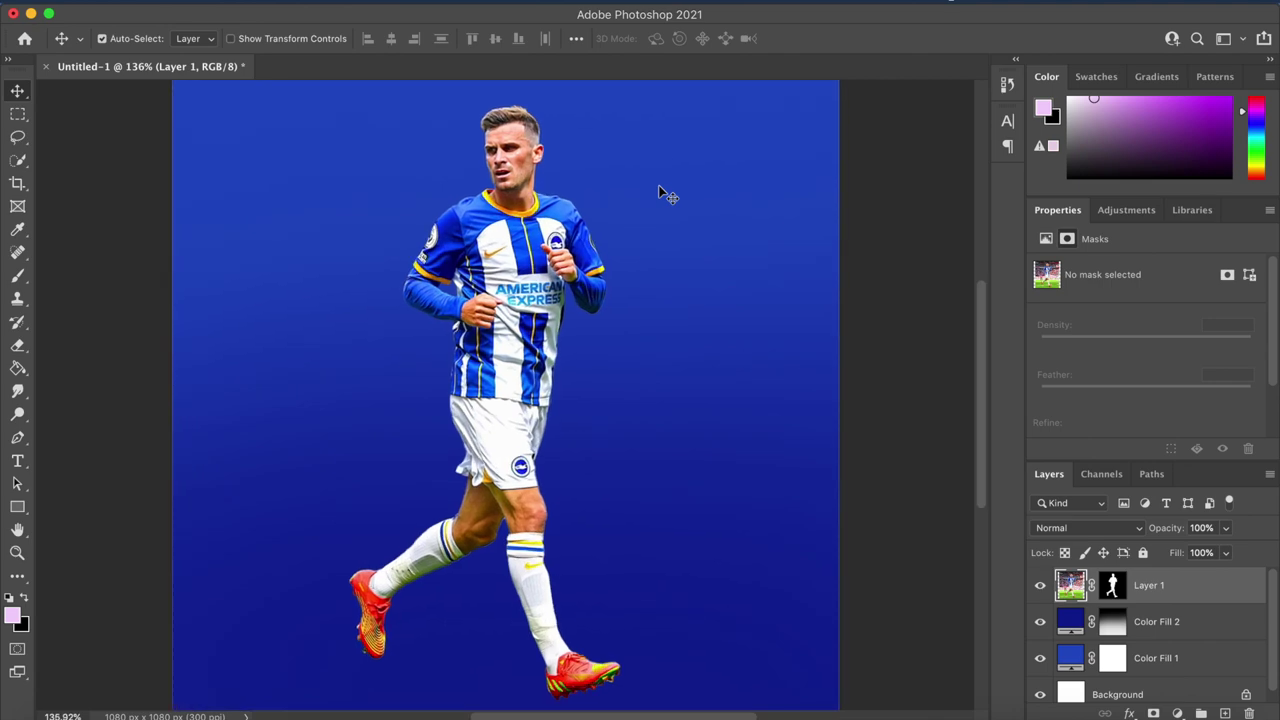
# - Add a Color Lookup adjustment layer clipped to the player's Layer 1, using the 3Strip.look 3D LUT
pyautogui.scroll(3, 662, 194)
pyautogui.click(1177, 713)
pyautogui.click(1160, 591)
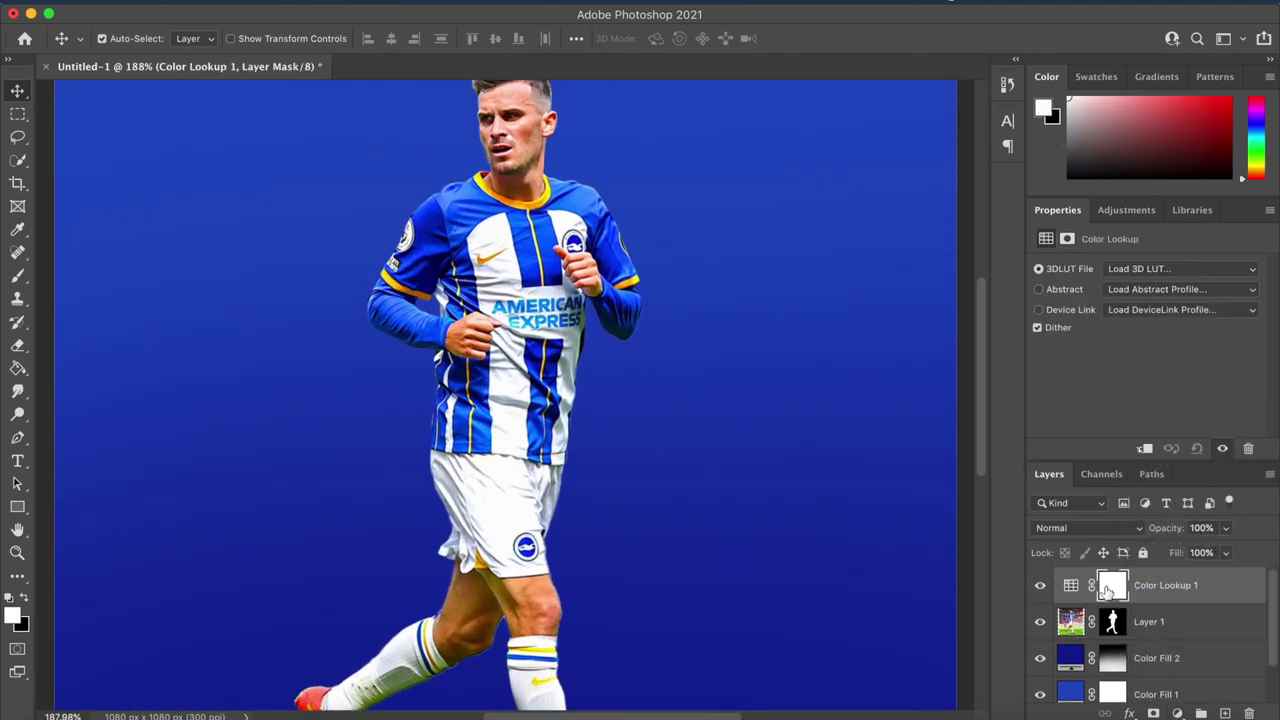
pyautogui.click(1134, 270)
pyautogui.click(1109, 334)
# - Lower the Color Lookup layer's opacity to 40%
pyautogui.scroll(-3, 829, 229)
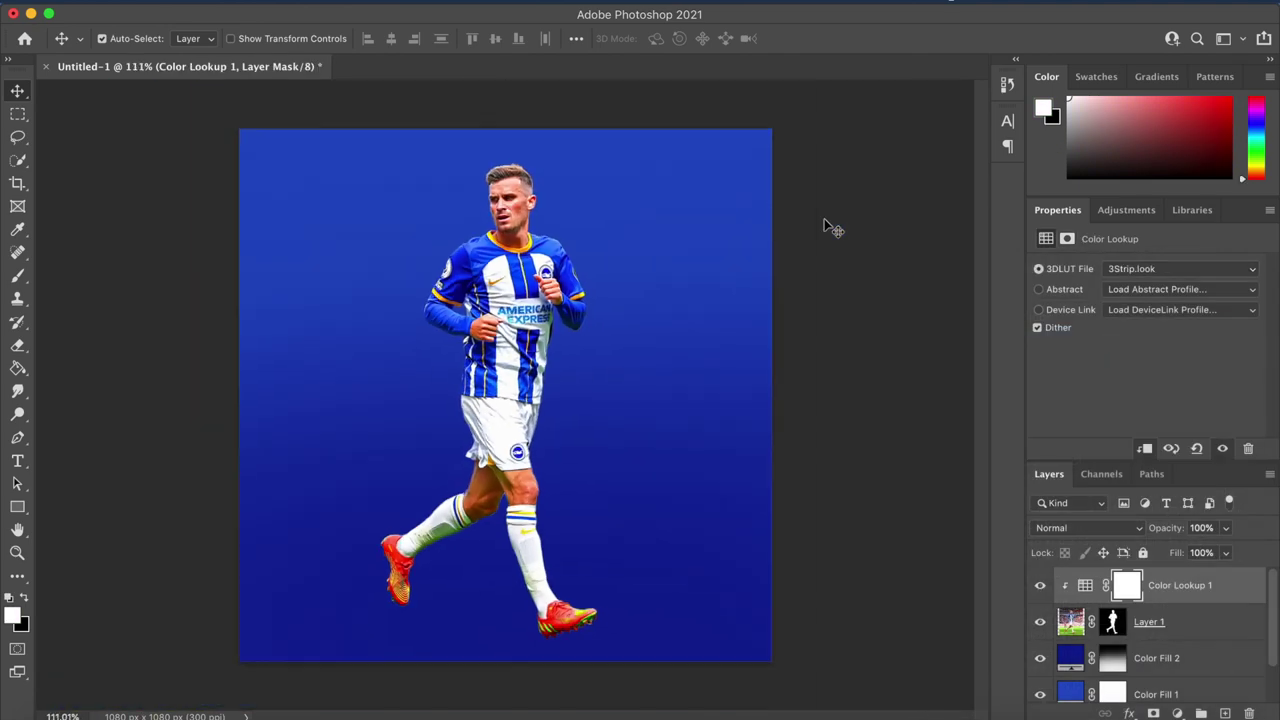
pyautogui.scroll(1, 829, 229)
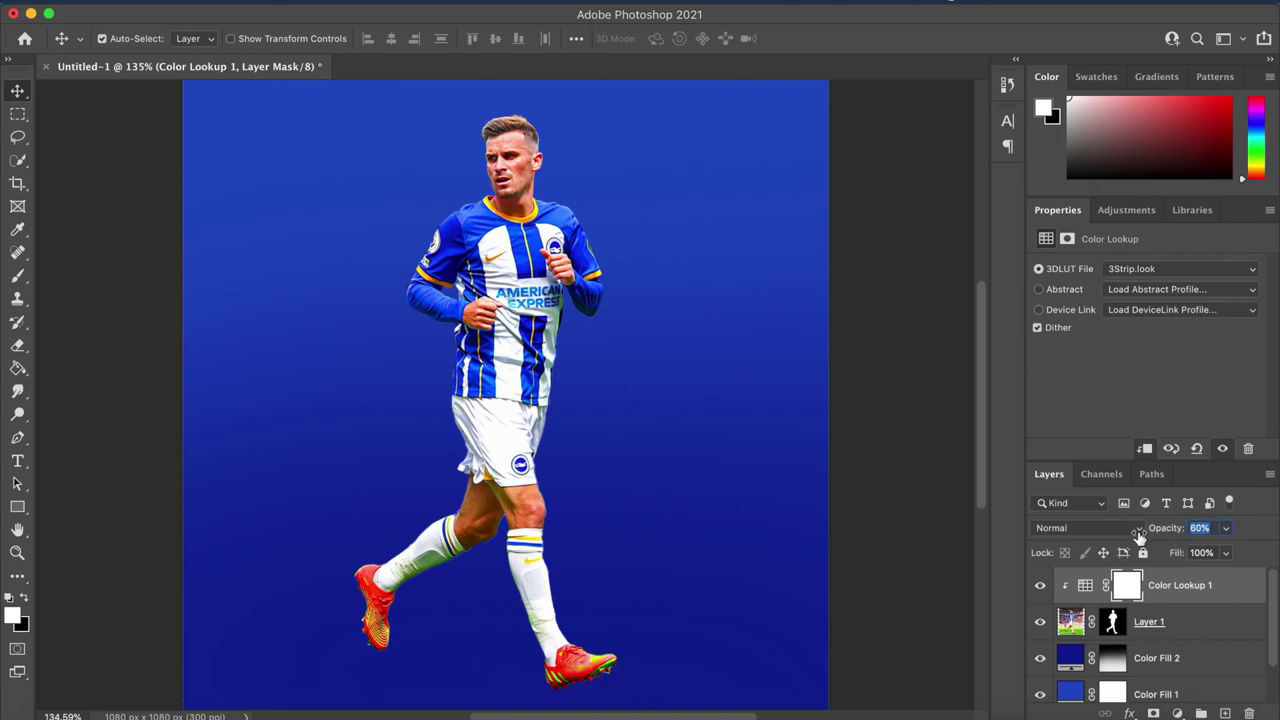
pyautogui.scroll(-3, 643, 228)
pyautogui.scroll(2, 643, 228)
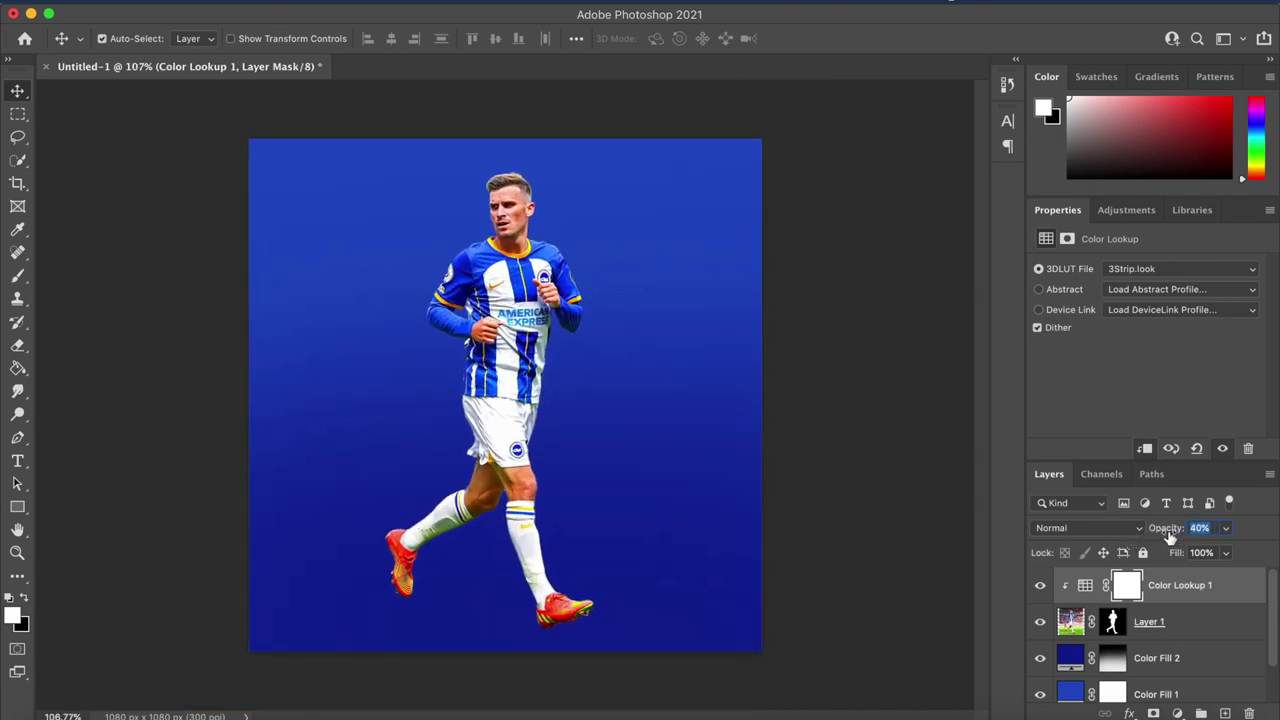
# - Place the grass pitch photo into the document as an embedded image over the canvas's lower part
pyautogui.scroll(3, 580, 509)
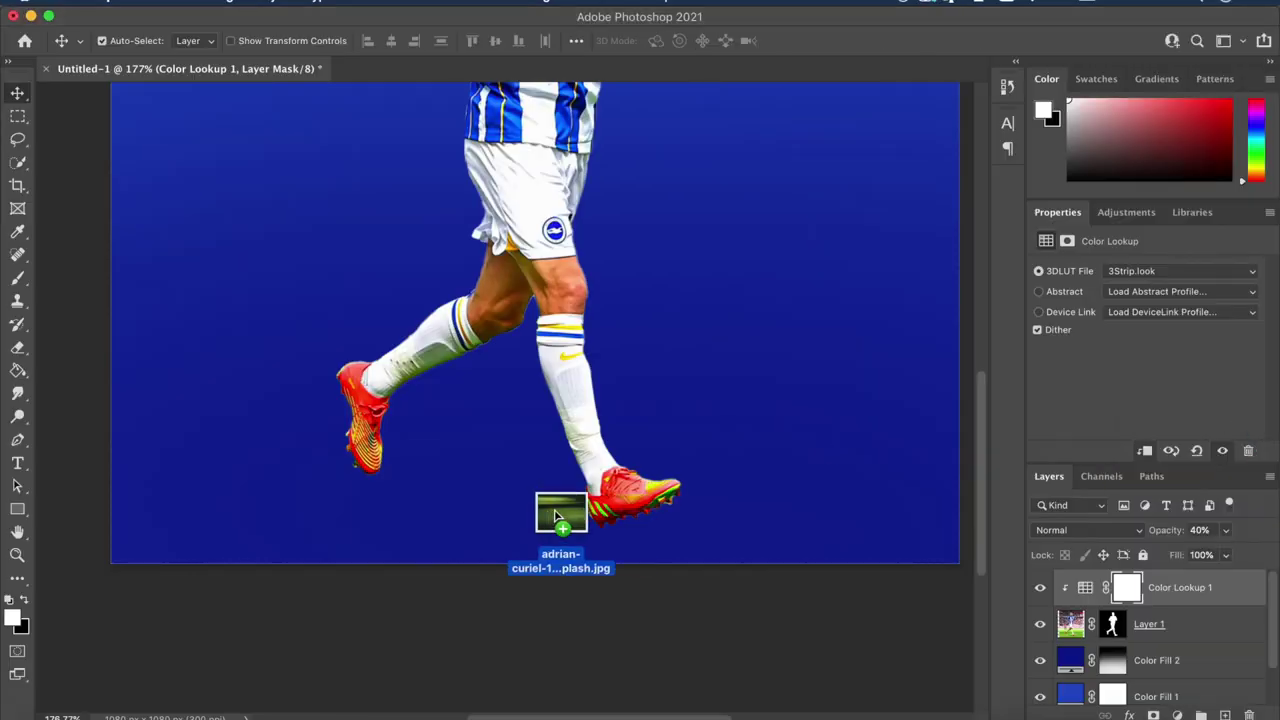
pyautogui.moveTo(543, 500); pyautogui.dragTo(520, 480)
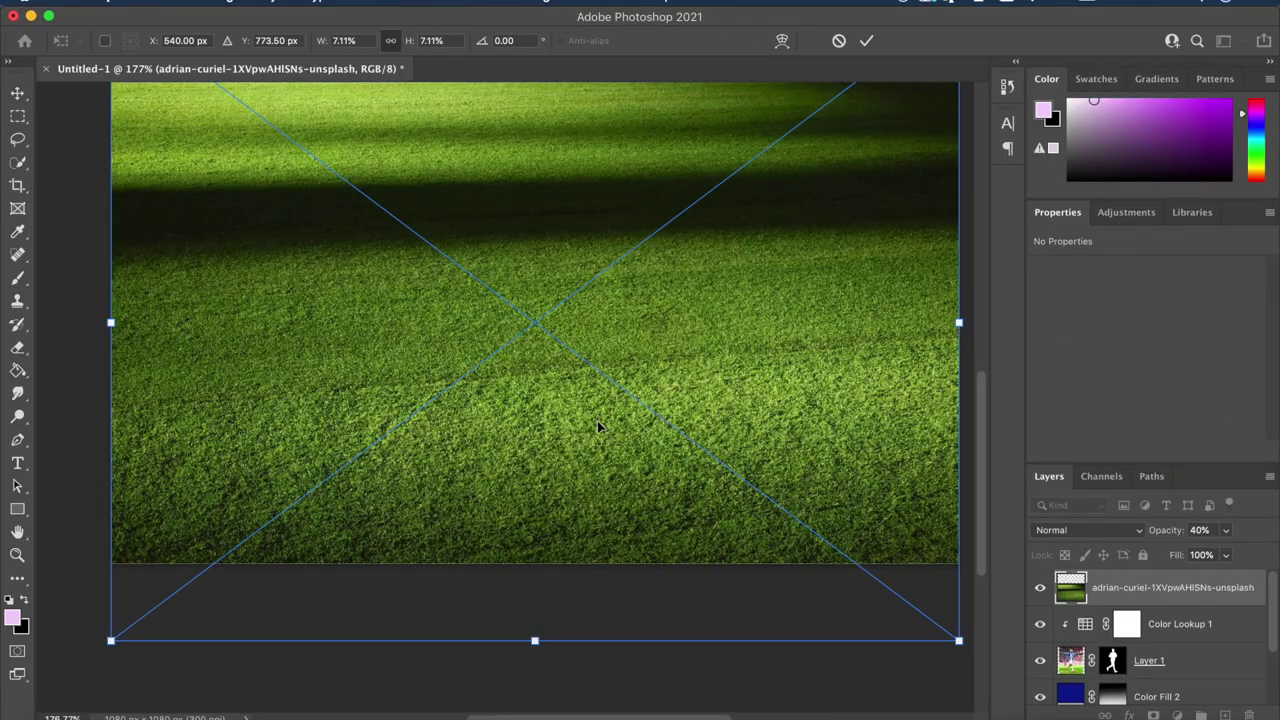
pyautogui.scroll(-3, 600, 433)
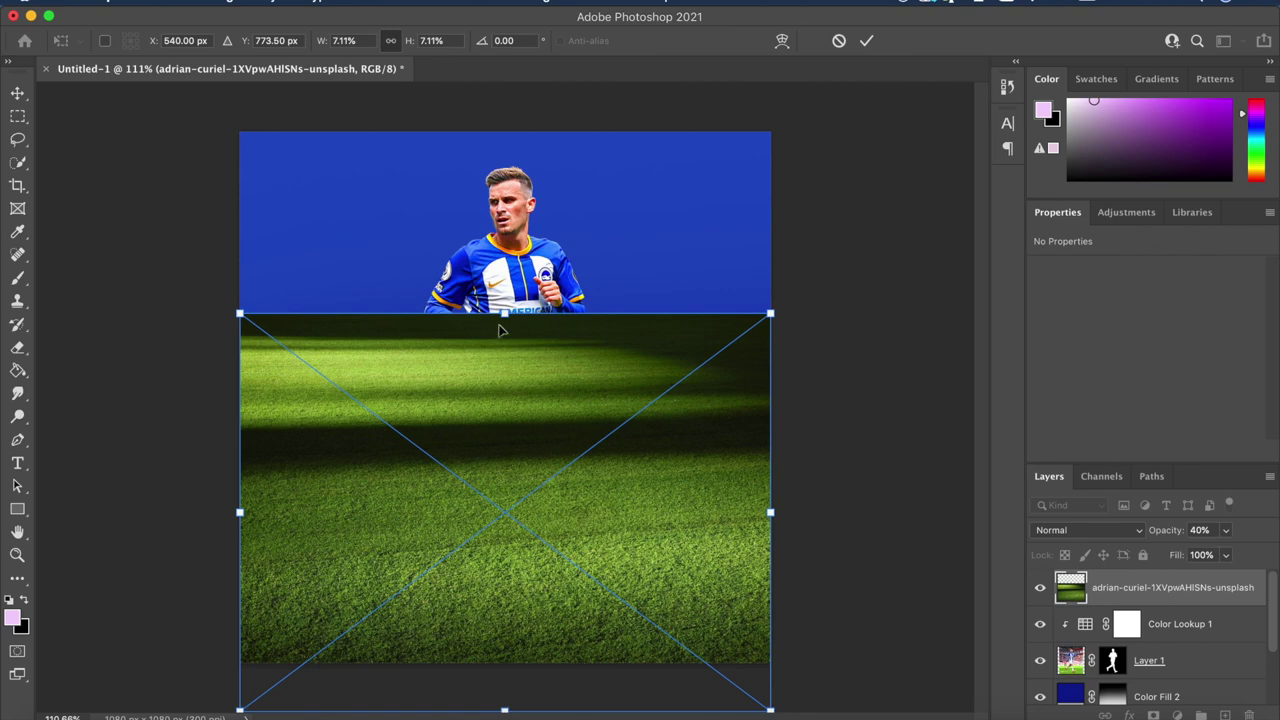
pyautogui.moveTo(502, 333); pyautogui.dragTo(502, 430)
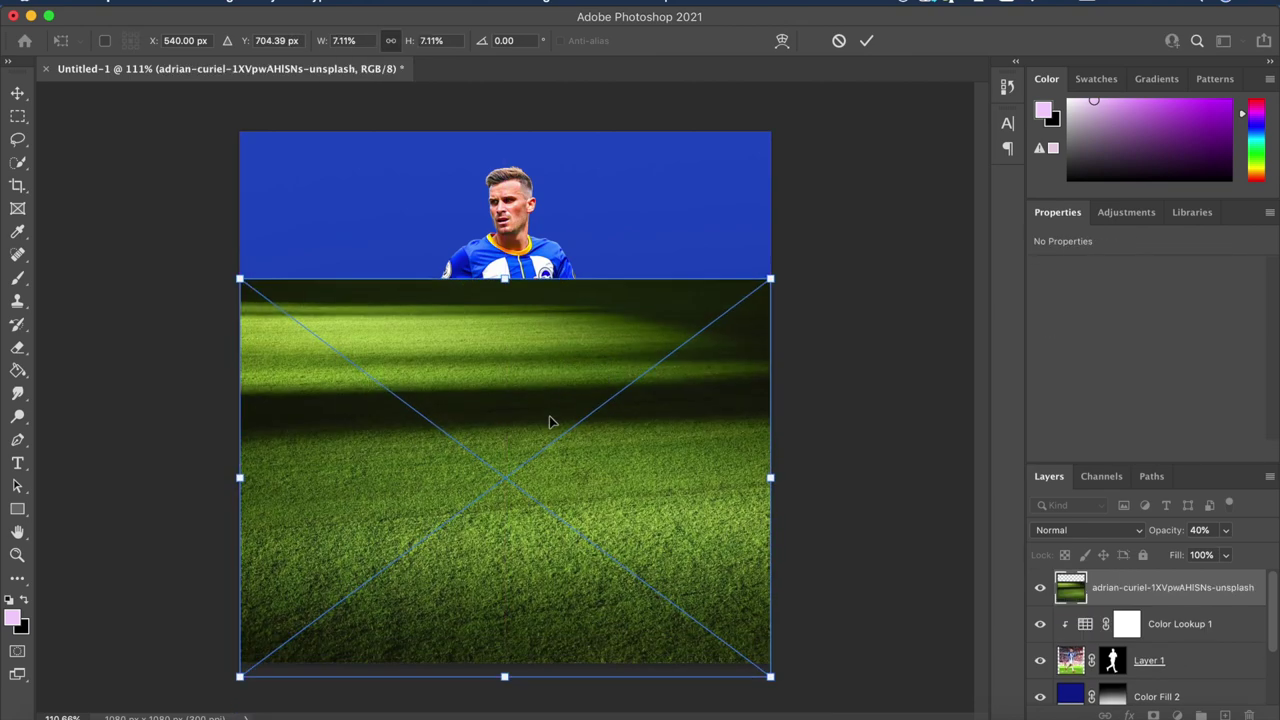
pyautogui.press('Return')
# - Scale the grass image down proportionally to about 729 px wide and centre it near the canvas's lower edge
pyautogui.moveTo(563, 509); pyautogui.dragTo(563, 581)
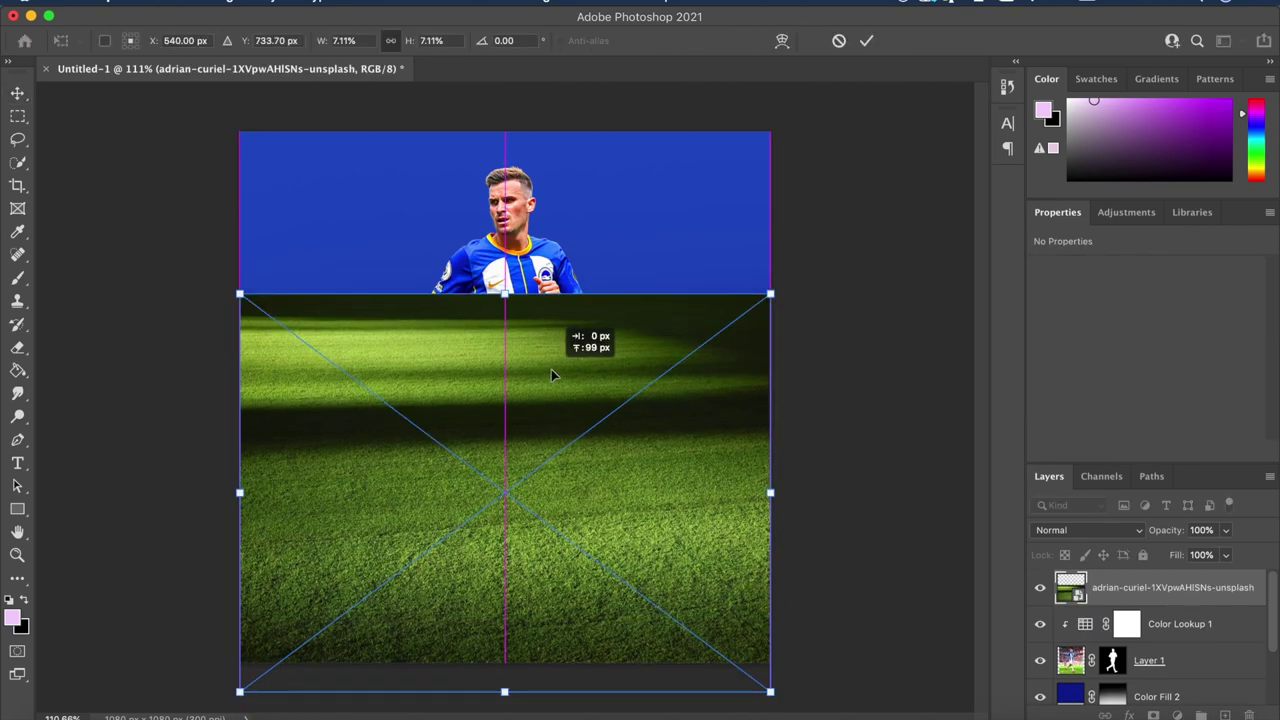
pyautogui.moveTo(504, 294); pyautogui.dragTo(505, 413)
pyautogui.moveTo(511, 482); pyautogui.dragTo(505, 545)
pyautogui.press('Return')
pyautogui.scroll(2, 634, 471)
pyautogui.hotkey('ctrl', 't')
pyautogui.press('Return')
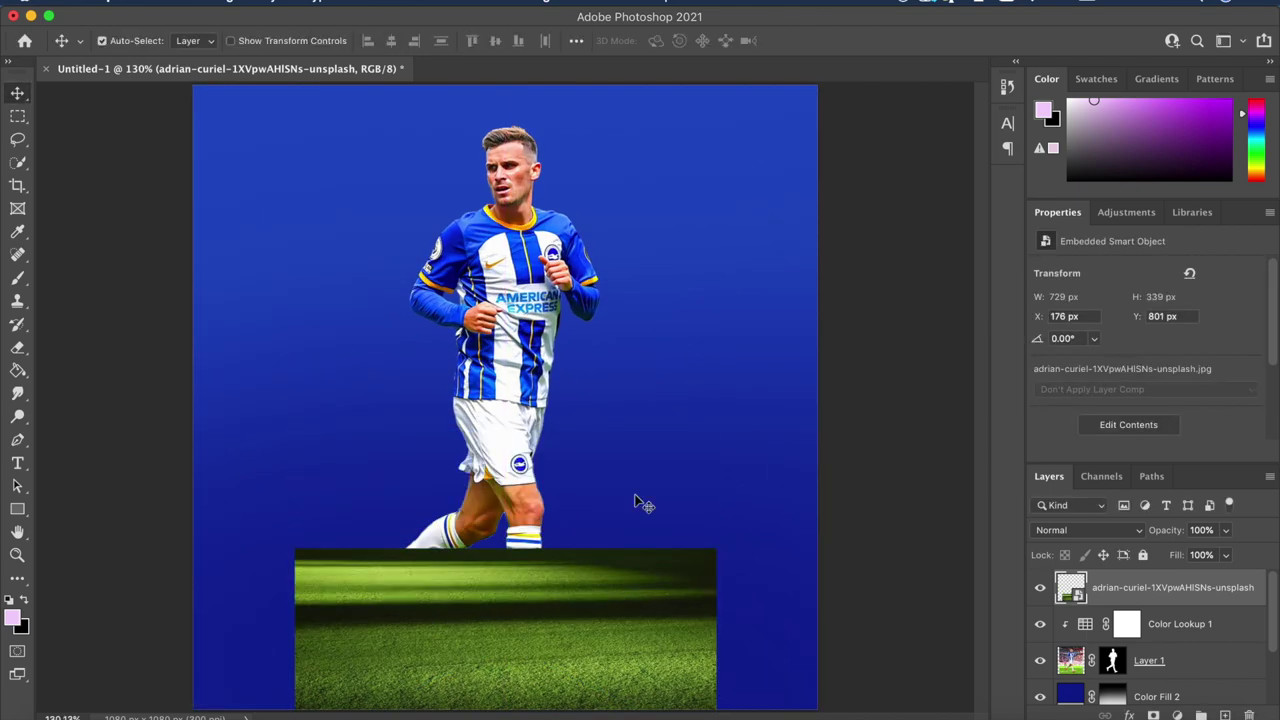
pyautogui.scroll(-3, 637, 500)
pyautogui.scroll(4, 637, 500)
pyautogui.scroll(-4, 637, 500)
pyautogui.moveTo(570, 401); pyautogui.dragTo(569, 371)
pyautogui.press('super+t')
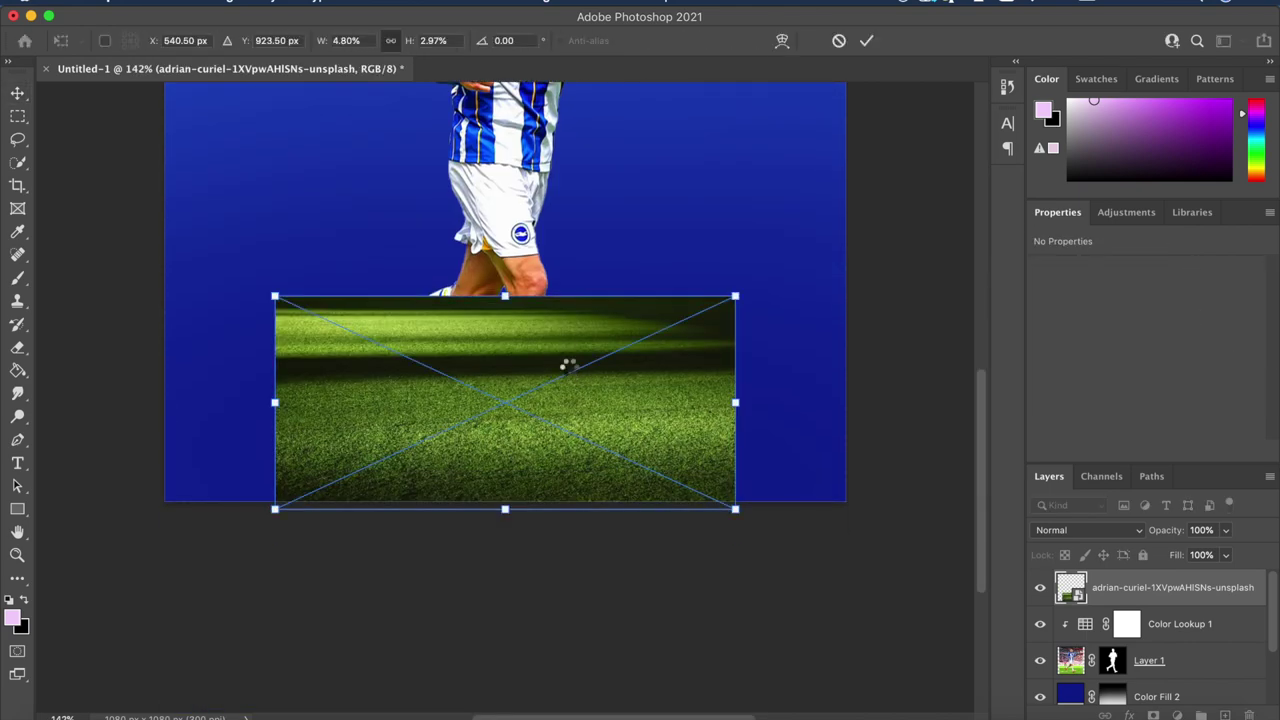
pyautogui.press('Escape')
pyautogui.press('super+z')
pyautogui.press('super+z')
# - Move the grass layer below Layer 1 and position the grass image behind the player's legs and boots
pyautogui.moveTo(1114, 594); pyautogui.dragTo(1099, 672)
pyautogui.moveTo(649, 376)
pyautogui.mouseDown()
pyautogui.moveTo(649, 390)
pyautogui.moveTo(651, 374)
pyautogui.mouseUp()
pyautogui.scroll(-2, 652, 378)
pyautogui.scroll(2, 632, 474)
pyautogui.moveTo(632, 474); pyautogui.dragTo(645, 476)
pyautogui.scroll(2, 645, 476)
# - Add a layer mask to the grass layer and invert it to hide the grass
pyautogui.click(1154, 713)
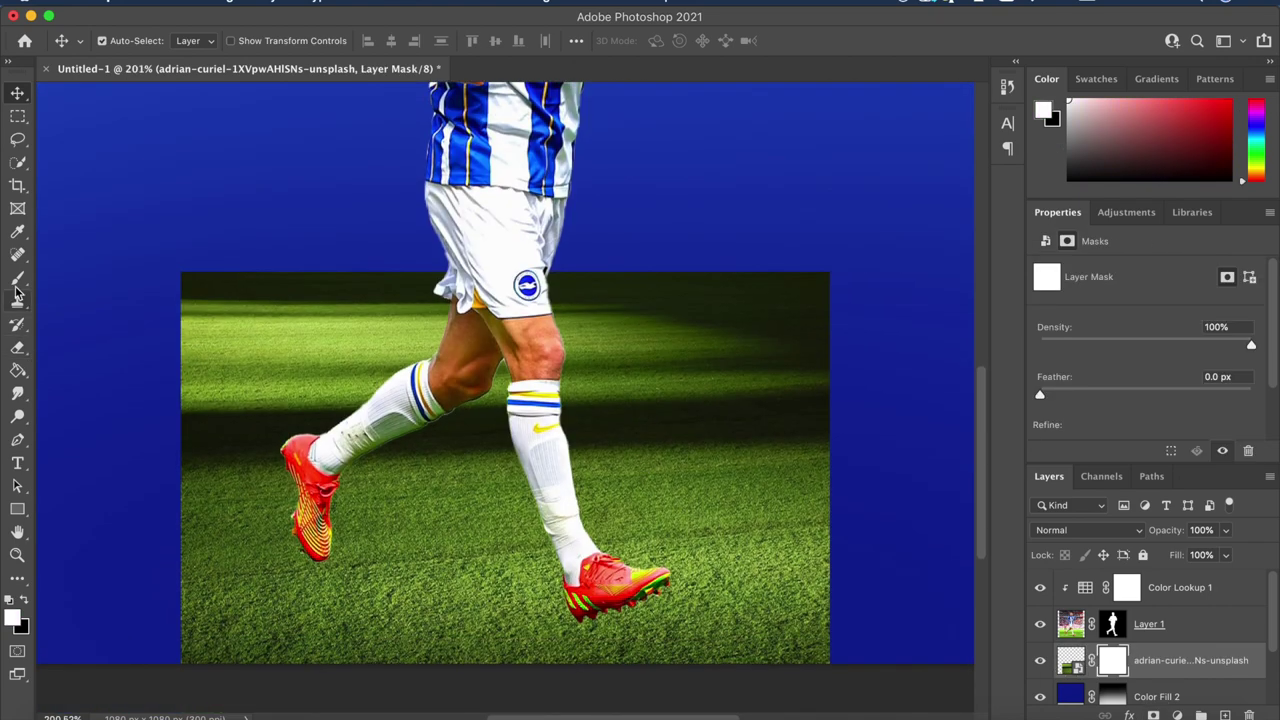
pyautogui.press('b')
pyautogui.press('super+i')
# - Flatten the brush tip into a wide, thin ellipse and set its size to 300 px
pyautogui.scroll(2, 504, 404)
pyautogui.press('[')
pyautogui.press('[')
pyautogui.press('[')
pyautogui.press('[')
pyautogui.press('[')
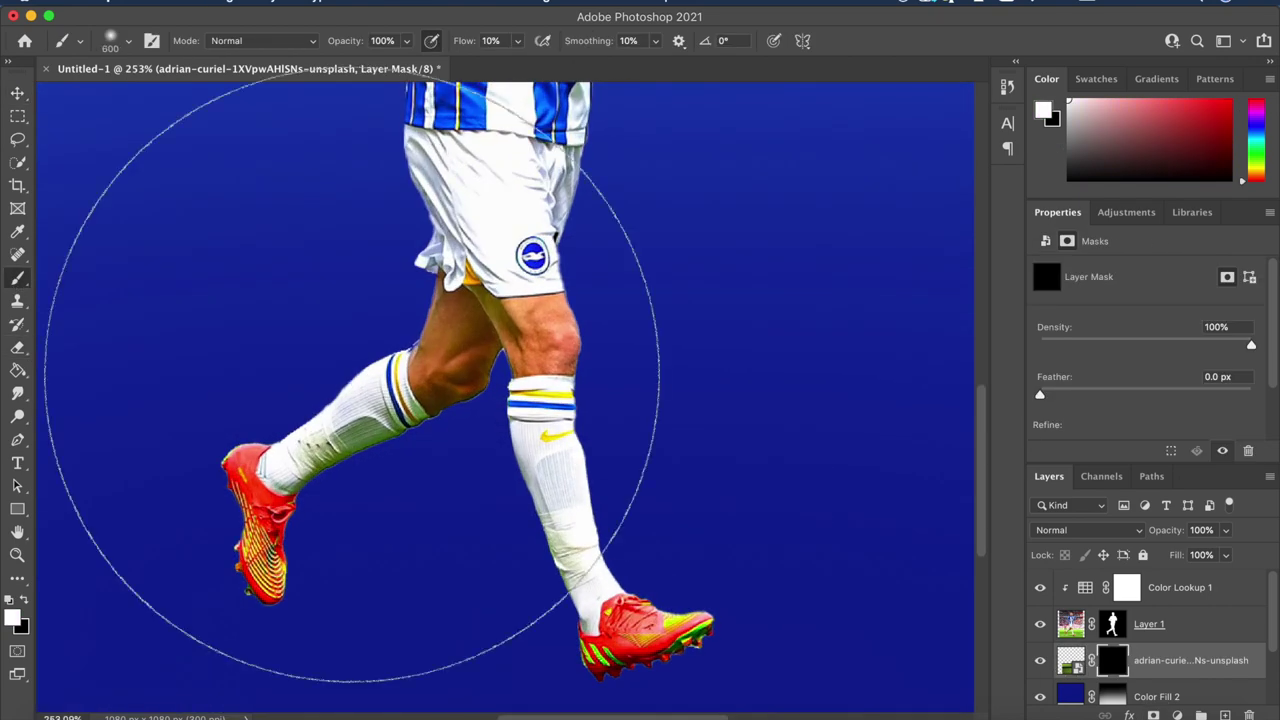
pyautogui.rightClick(354, 398)
pyautogui.click(454, 546)
pyautogui.press('Return')
pyautogui.press('[')
pyautogui.press('[')
pyautogui.scroll(1, 419, 482)
pyautogui.press(']')
pyautogui.press(']')
pyautogui.press(']')
pyautogui.press(']')
pyautogui.press(']')
pyautogui.press(']')
# - Paint white on the grass layer's mask under both boots to reveal soft patches of grass
pyautogui.moveTo(431, 493); pyautogui.dragTo(455, 491)
pyautogui.hscroll(5, 485, 542)
pyautogui.moveTo(590, 531)
pyautogui.mouseDown()
pyautogui.moveTo(623, 537)
pyautogui.moveTo(500, 500)
pyautogui.moveTo(543, 529)
pyautogui.mouseUp()
pyautogui.press('super+0')
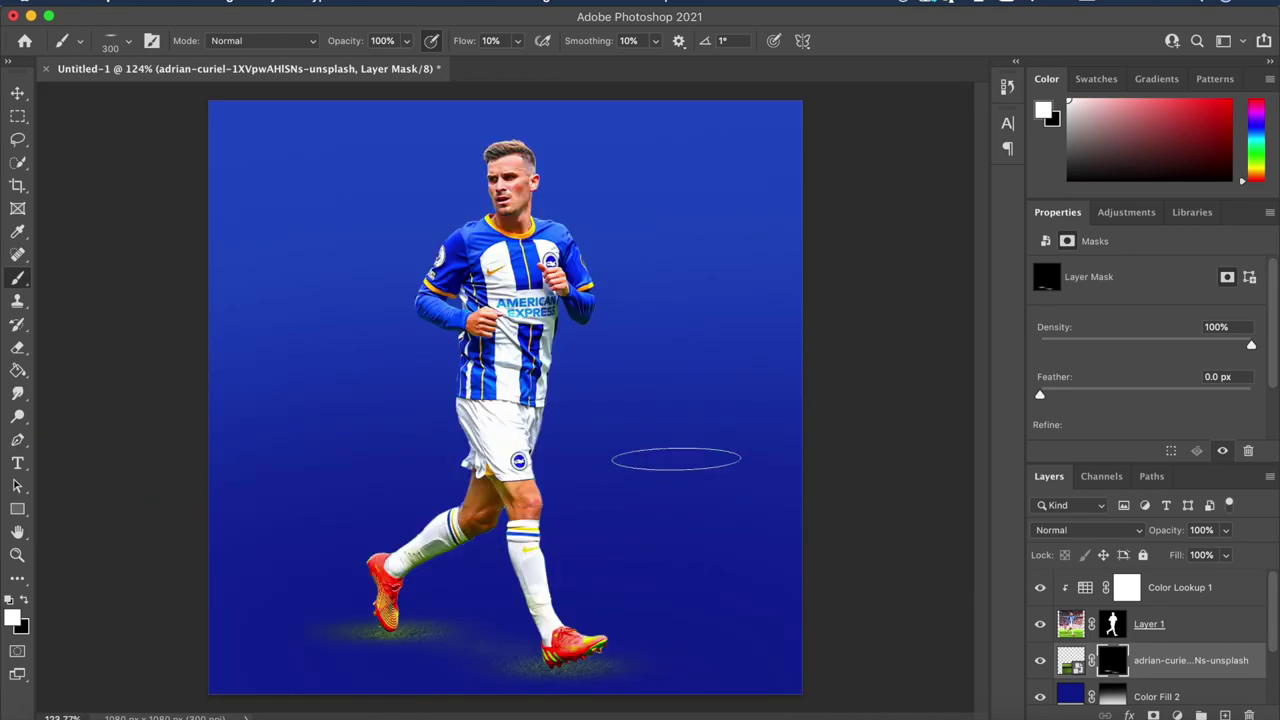
# - Enlarge the brush to 600 px and paint white on the grass layer's mask to faintly reveal grass between the boots
pyautogui.scroll(5, 676, 459)
pyautogui.scroll(-8, 643, 459)
pyautogui.scroll(3, 452, 280)
pyautogui.press(']')
pyautogui.press(']')
pyautogui.press(']')
pyautogui.click(506, 321)
pyautogui.press('[')
pyautogui.press(']')
pyautogui.press(']')
pyautogui.press('[')
pyautogui.moveTo(549, 240)
pyautogui.mouseDown()
pyautogui.moveTo(688, 214)
pyautogui.moveTo(573, 218)
pyautogui.mouseUp()
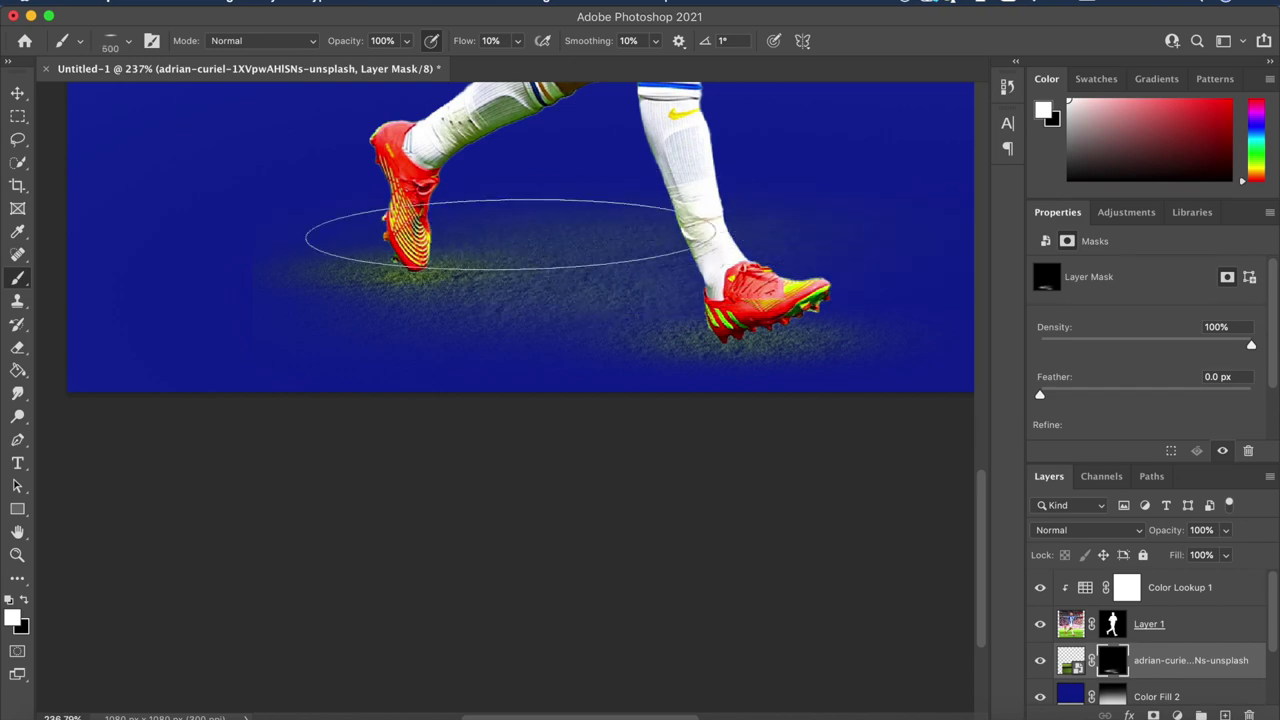
# - Strengthen the grass around the front boot with a 200 px brush and between the boots with a 400 px brush
pyautogui.scroll(-4, 808, 343)
pyautogui.scroll(5, 808, 343)
pyautogui.press('[')
pyautogui.press('[')
pyautogui.press('[')
pyautogui.press('[')
pyautogui.press('[')
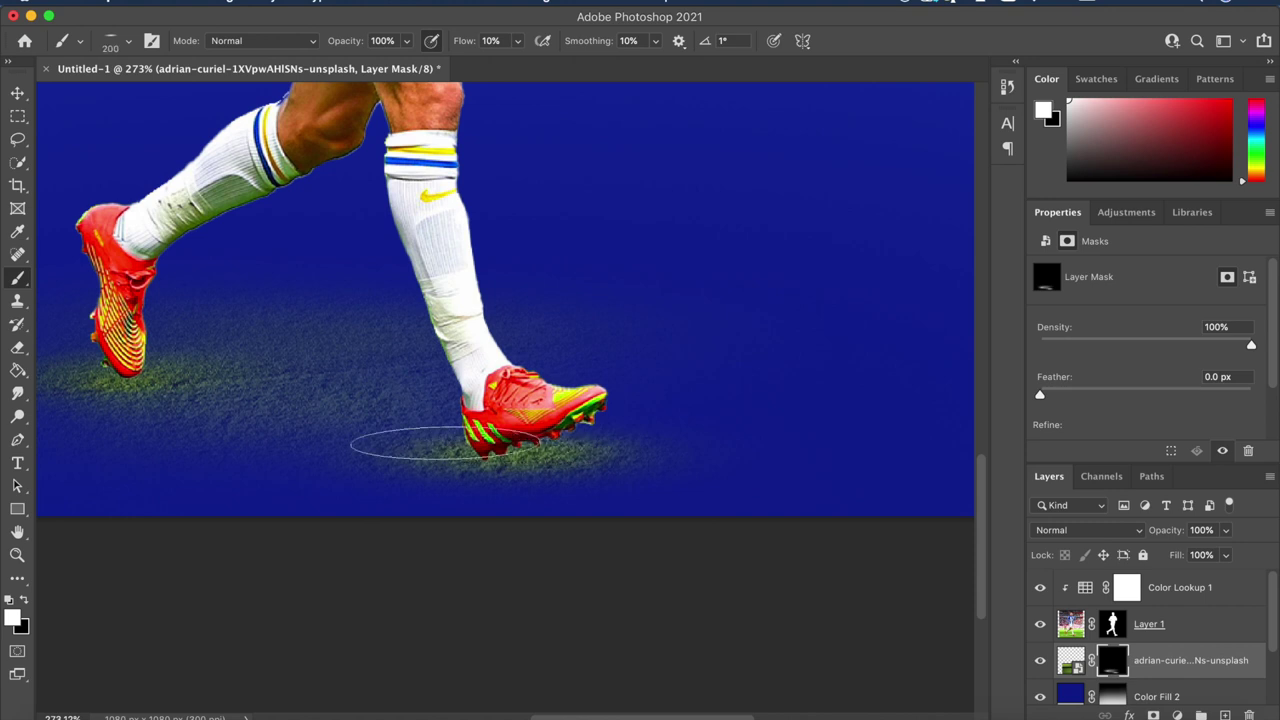
pyautogui.press(']')
pyautogui.press(']')
pyautogui.press(']')
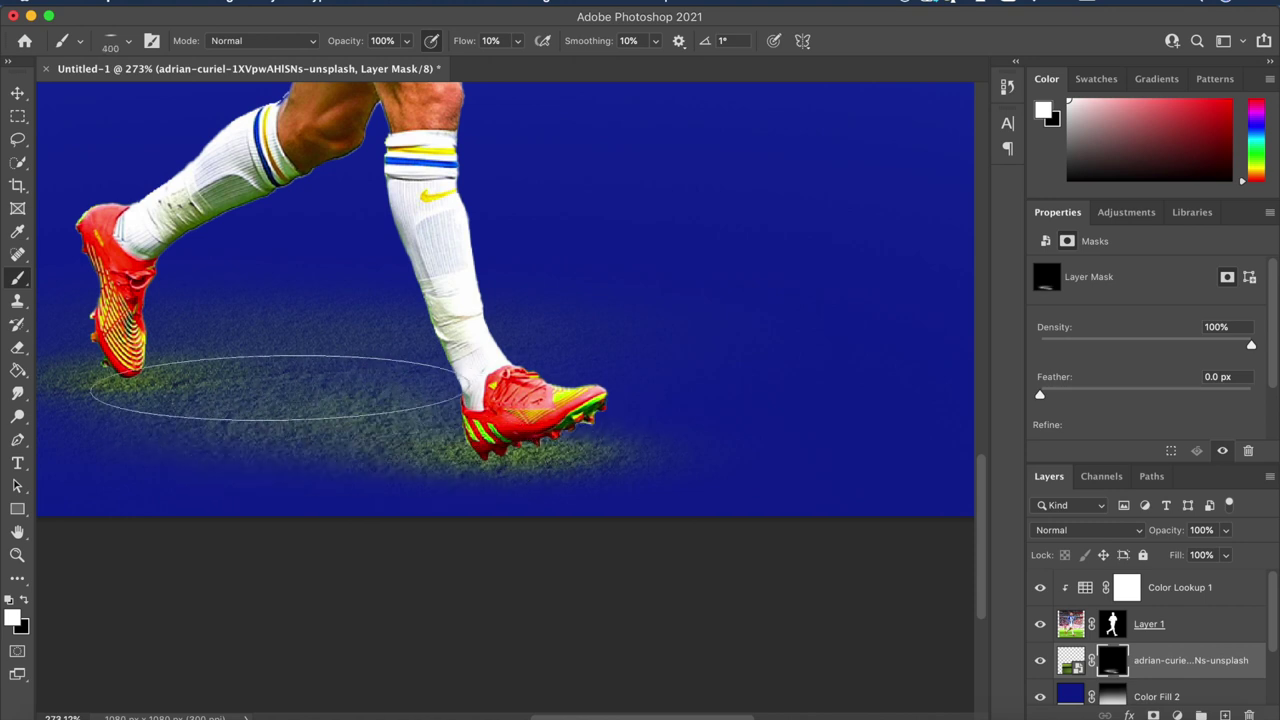
# - Brighten the grass beside the rear boot and across to the front boot using a 200 px white brush on the mask
pyautogui.hscroll(-3, 285, 386)
pyautogui.press('[')
pyautogui.press('[')
pyautogui.press('[')
pyautogui.moveTo(261, 376); pyautogui.dragTo(196, 377)
pyautogui.moveTo(306, 420)
pyautogui.mouseDown()
pyautogui.moveTo(370, 437)
pyautogui.moveTo(474, 420)
pyautogui.moveTo(453, 343)
pyautogui.moveTo(419, 373)
pyautogui.moveTo(326, 350)
pyautogui.mouseUp()
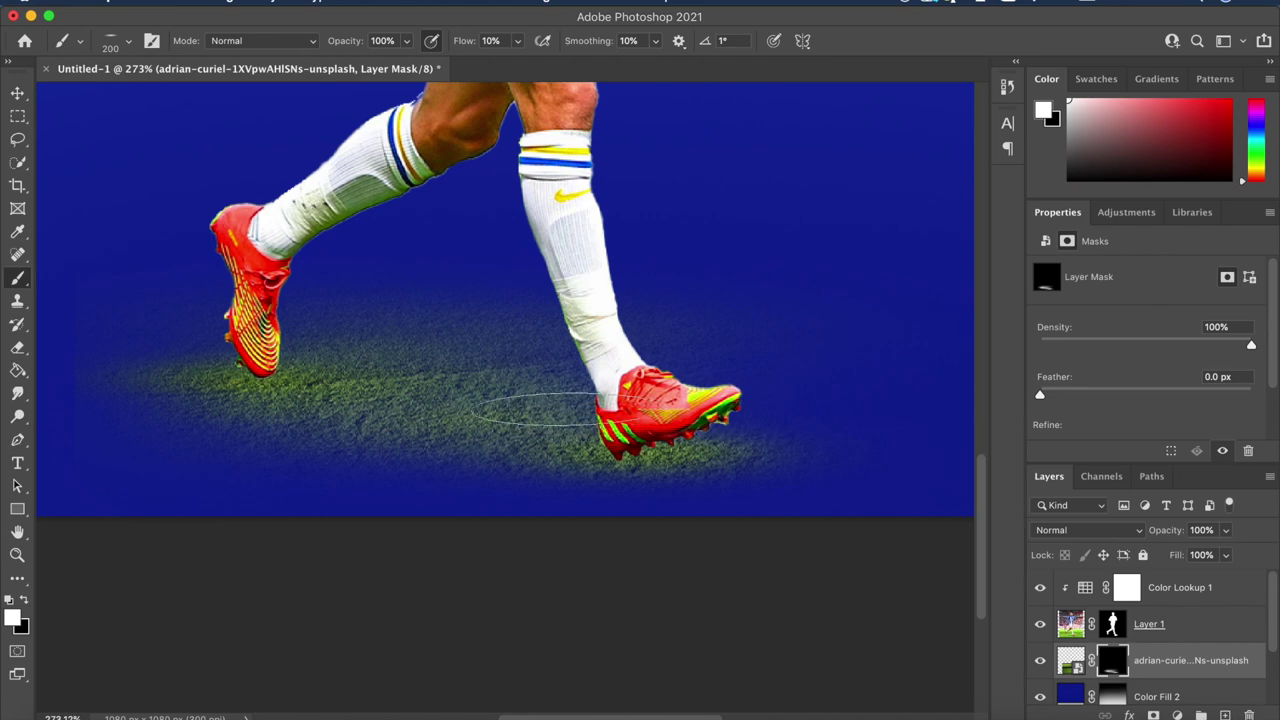
pyautogui.scroll(-5, 671, 504)
pyautogui.scroll(5, 670, 506)
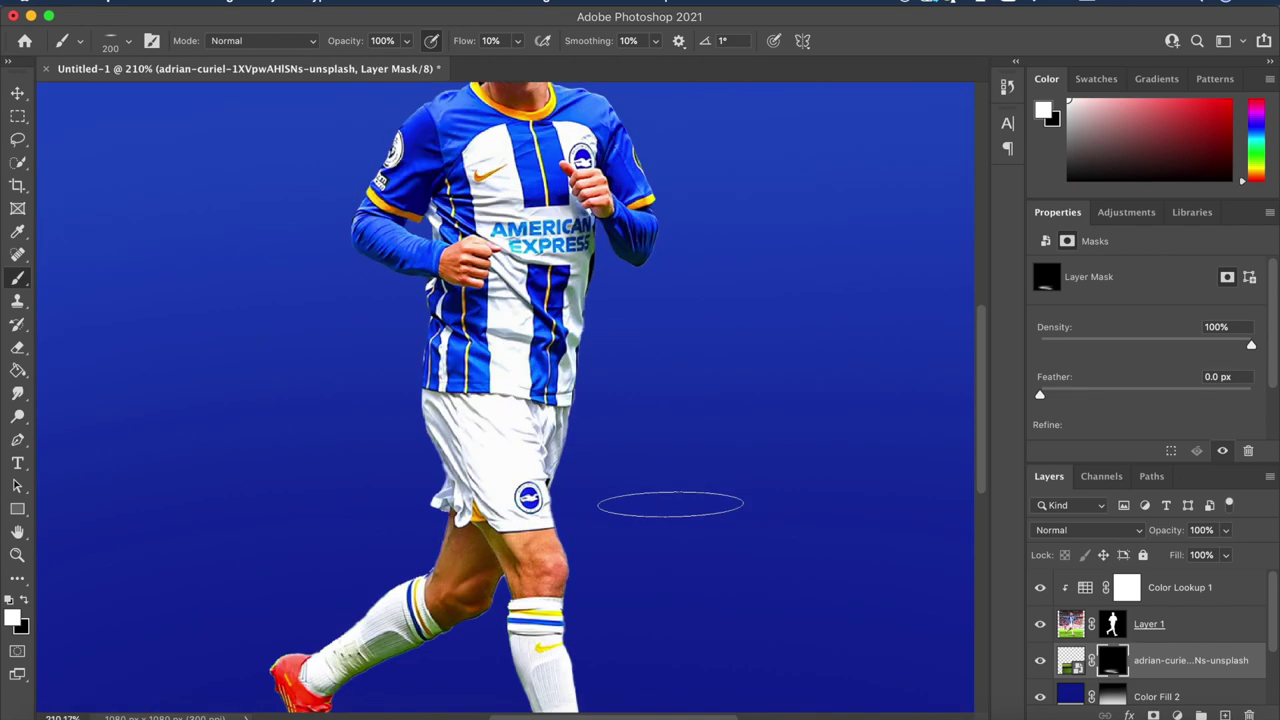
pyautogui.scroll(-8, 672, 504)
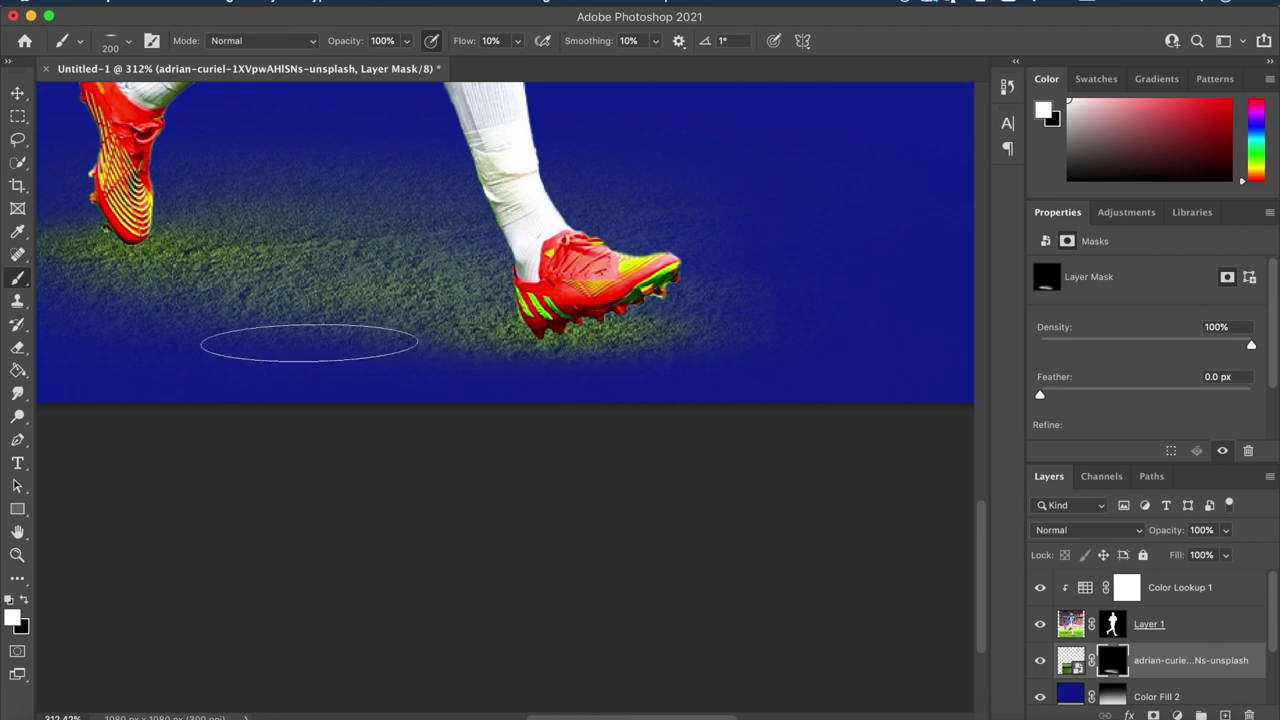
pyautogui.scroll(-3, 846, 314)
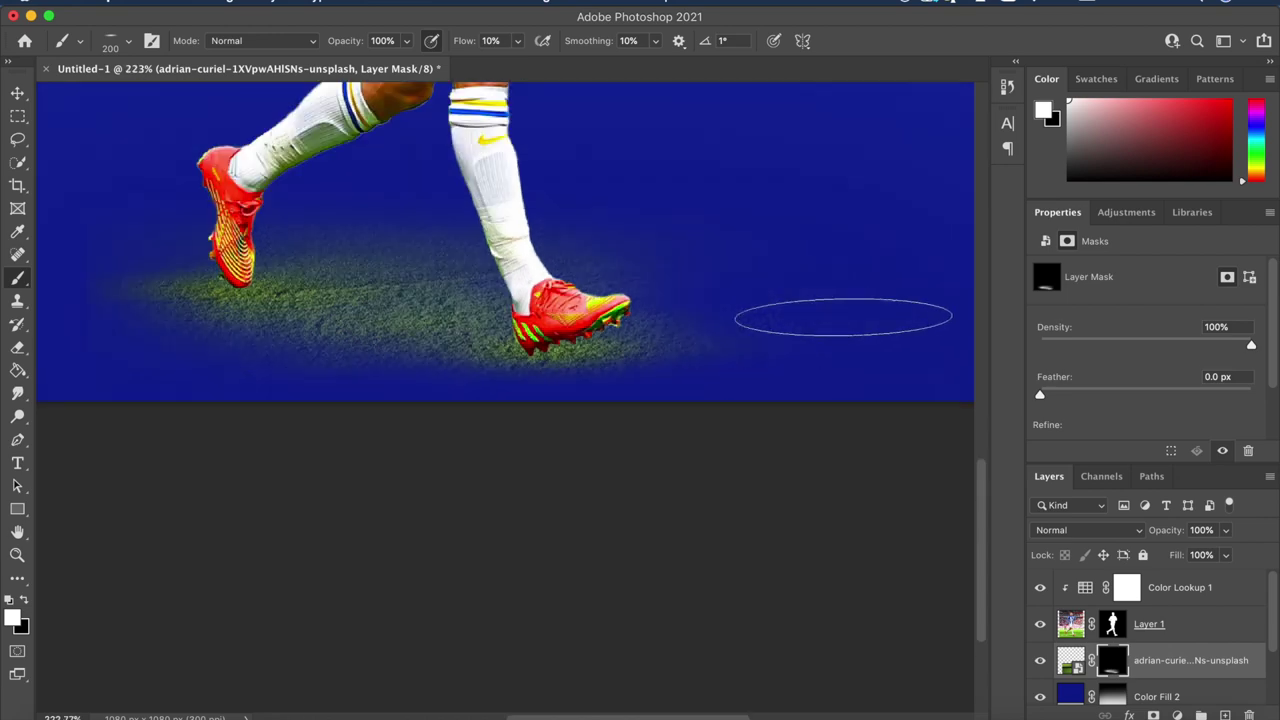
pyautogui.scroll(-3, 843, 289)
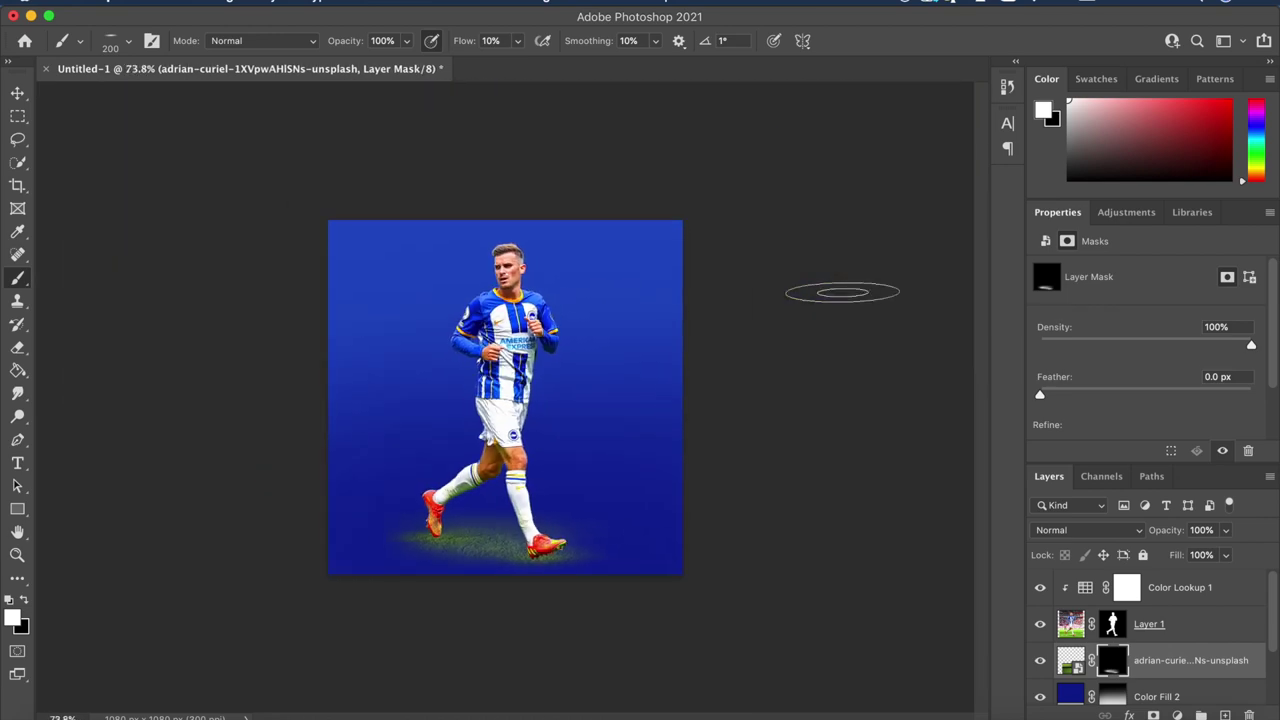
pyautogui.scroll(8, 843, 289)
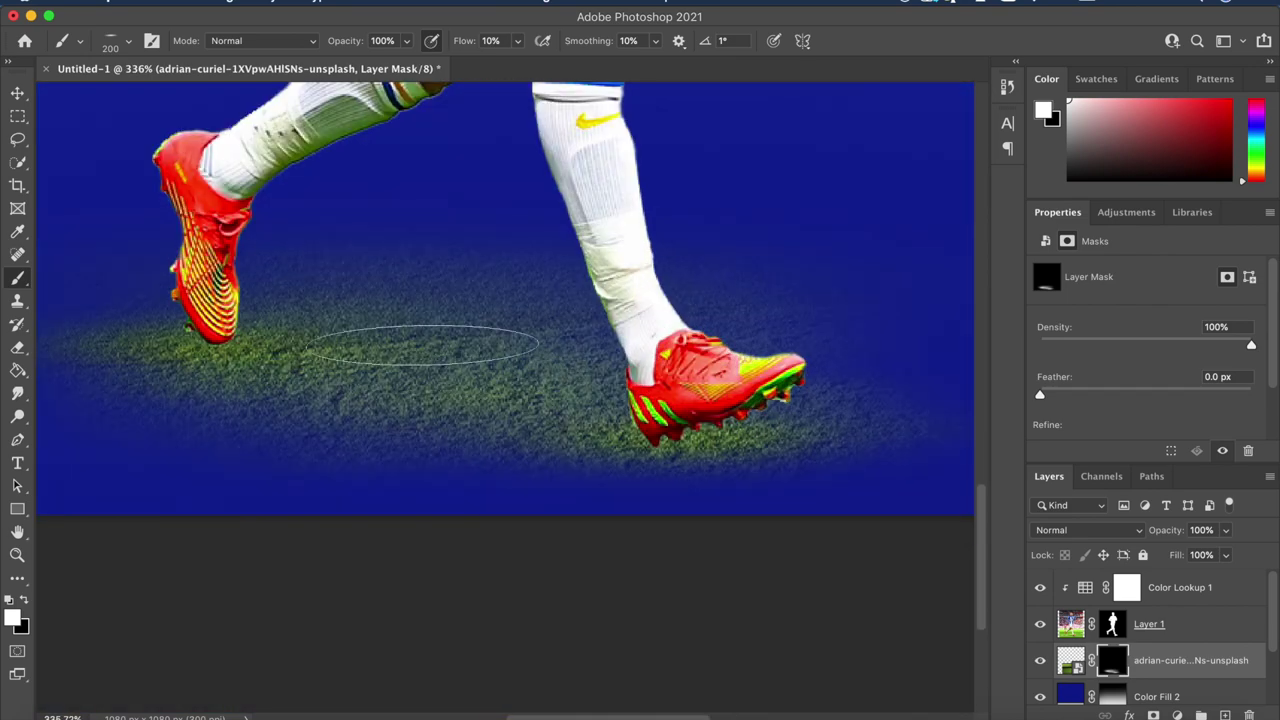
# - Fill in the grass between the boots and widen its faded edges on both sides with a brush of up to 250 px
pyautogui.moveTo(368, 317)
pyautogui.mouseDown()
pyautogui.moveTo(309, 310)
pyautogui.moveTo(355, 293)
pyautogui.moveTo(497, 291)
pyautogui.moveTo(442, 347)
pyautogui.moveTo(496, 392)
pyautogui.moveTo(548, 352)
pyautogui.moveTo(587, 349)
pyautogui.moveTo(638, 419)
pyautogui.moveTo(621, 394)
pyautogui.moveTo(674, 409)
pyautogui.moveTo(416, 423)
pyautogui.moveTo(357, 396)
pyautogui.moveTo(236, 429)
pyautogui.moveTo(603, 414)
pyautogui.moveTo(601, 445)
pyautogui.moveTo(698, 434)
pyautogui.mouseUp()
pyautogui.press(']')
pyautogui.press(']')
pyautogui.press(']')
pyautogui.hscroll(5, 698, 434)
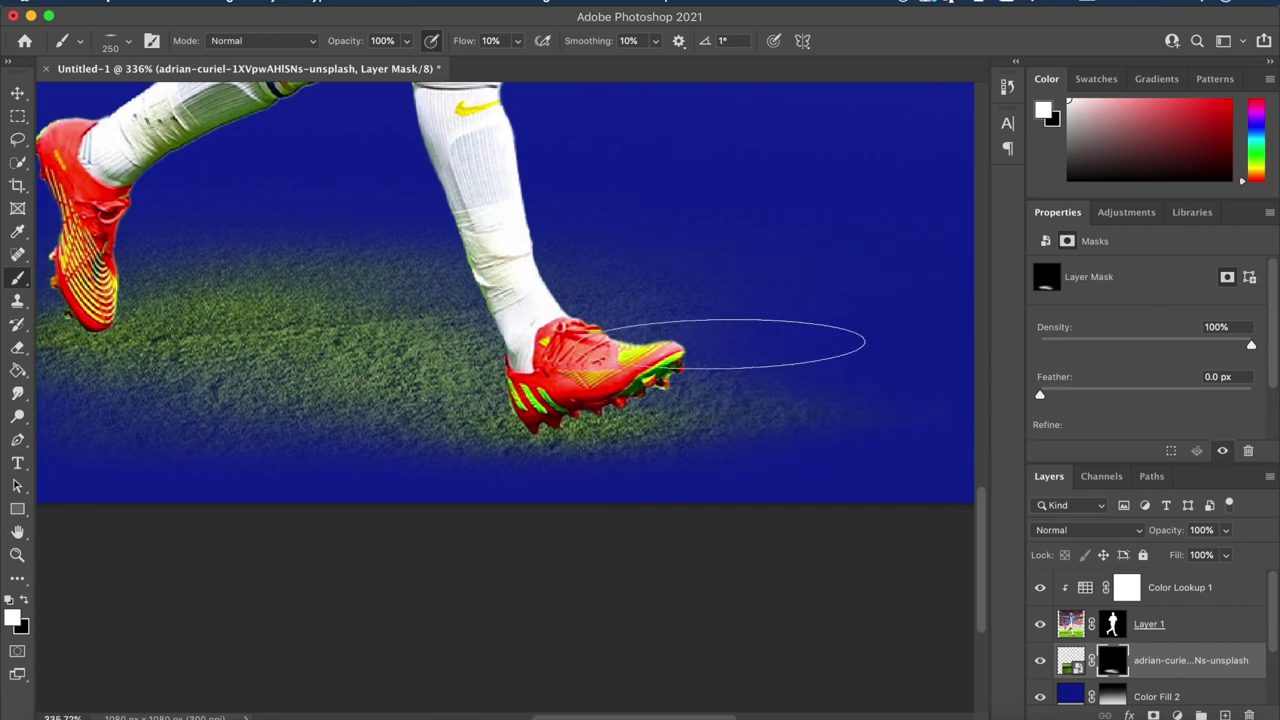
pyautogui.hscroll(-10, 670, 289)
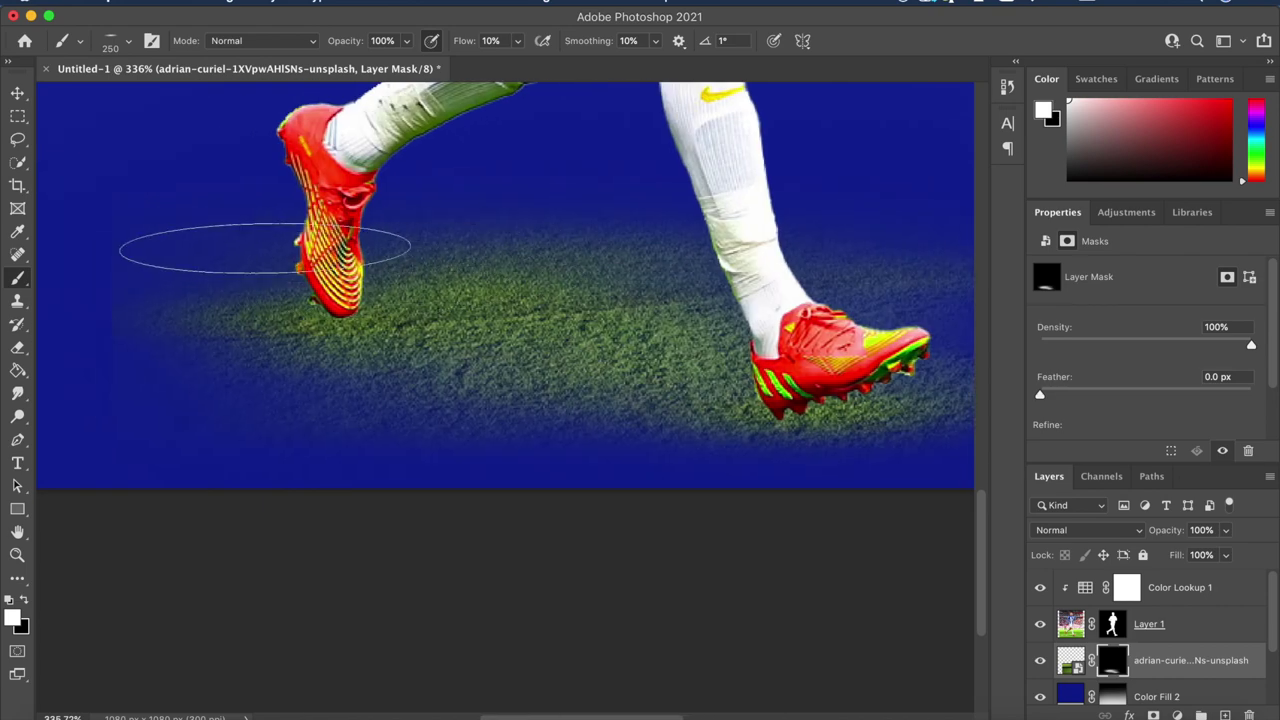
pyautogui.press('x')
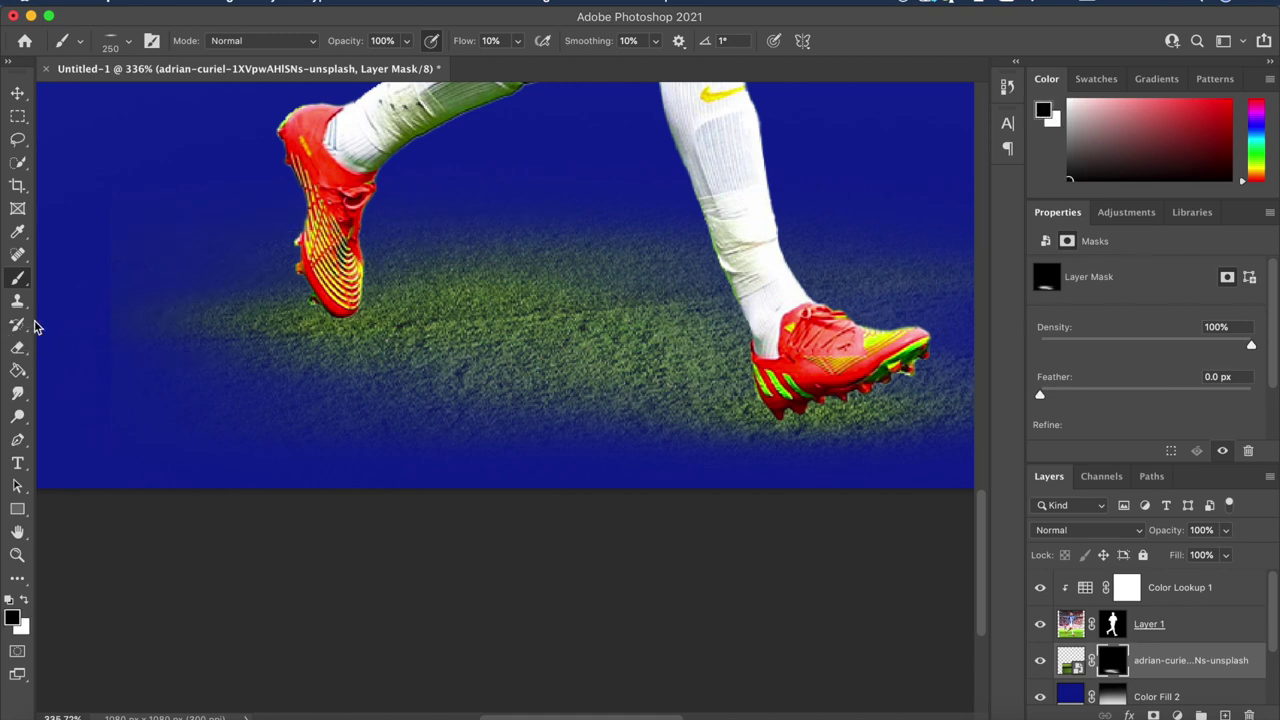
pyautogui.press('x')
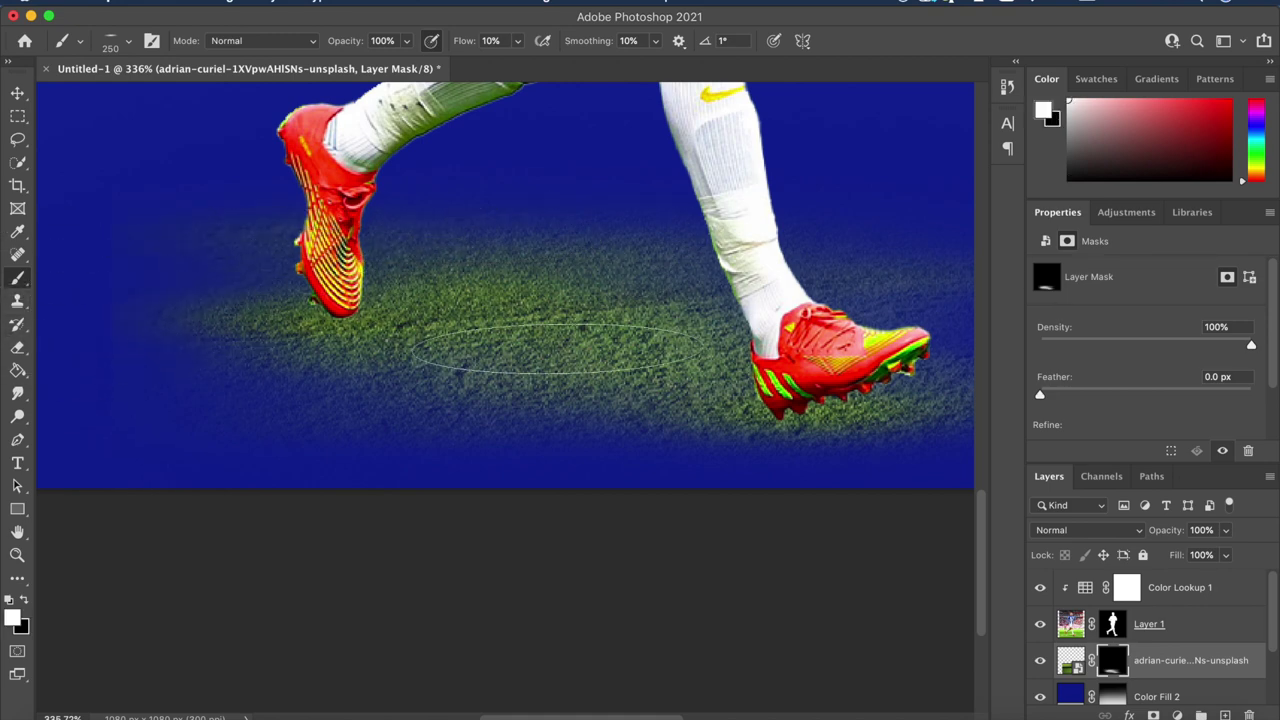
pyautogui.scroll(-10, 670, 330)
pyautogui.scroll(1, 670, 330)
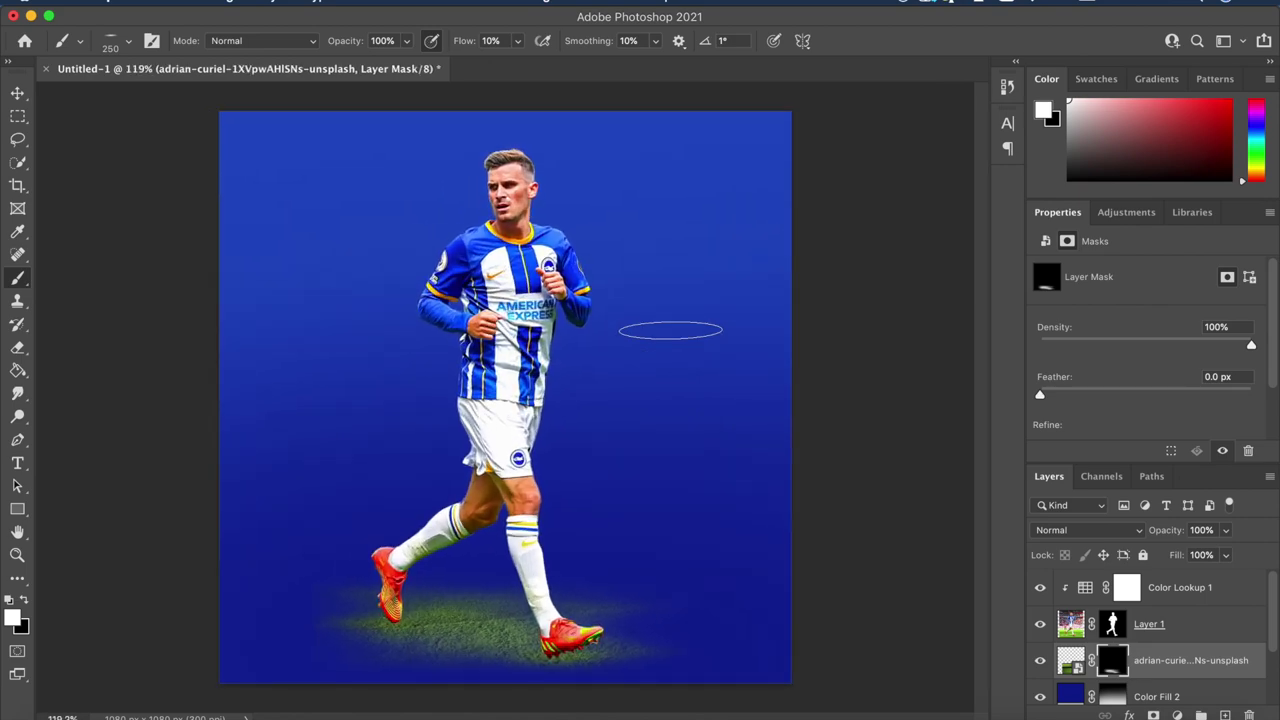
# - Create a new empty layer directly above the grass layer for the boot shadows
pyautogui.scroll(9, 670, 330)
pyautogui.click(1177, 714)
pyautogui.press('Escape')
pyautogui.click(1225, 714)
# - Switch to black, shrink the brush to fit beneath the boot, and paint a first shadow on Layer 2 under the front boot
pyautogui.press('x')
pyautogui.scroll(-3, 190, 450)
pyautogui.hscroll(-3, 190, 450)
pyautogui.press('[')
pyautogui.press('[')
pyautogui.press('[')
pyautogui.press('[')
pyautogui.press('[')
pyautogui.press('[')
pyautogui.scroll(3, 620, 397)
pyautogui.click(612, 410)
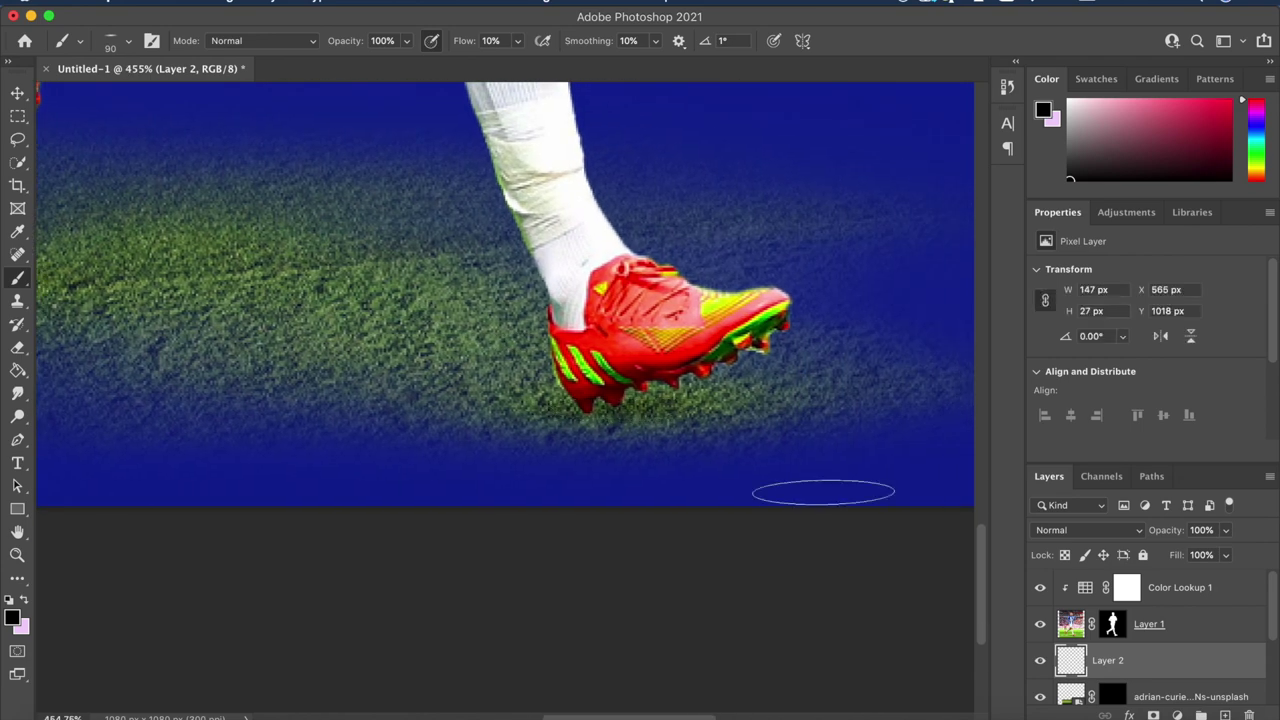
# - Widen and soften the black shadow beneath the front boot, finishing with a 175 px brush
pyautogui.press(']')
pyautogui.click(736, 416)
pyautogui.press('[')
pyautogui.press('[')
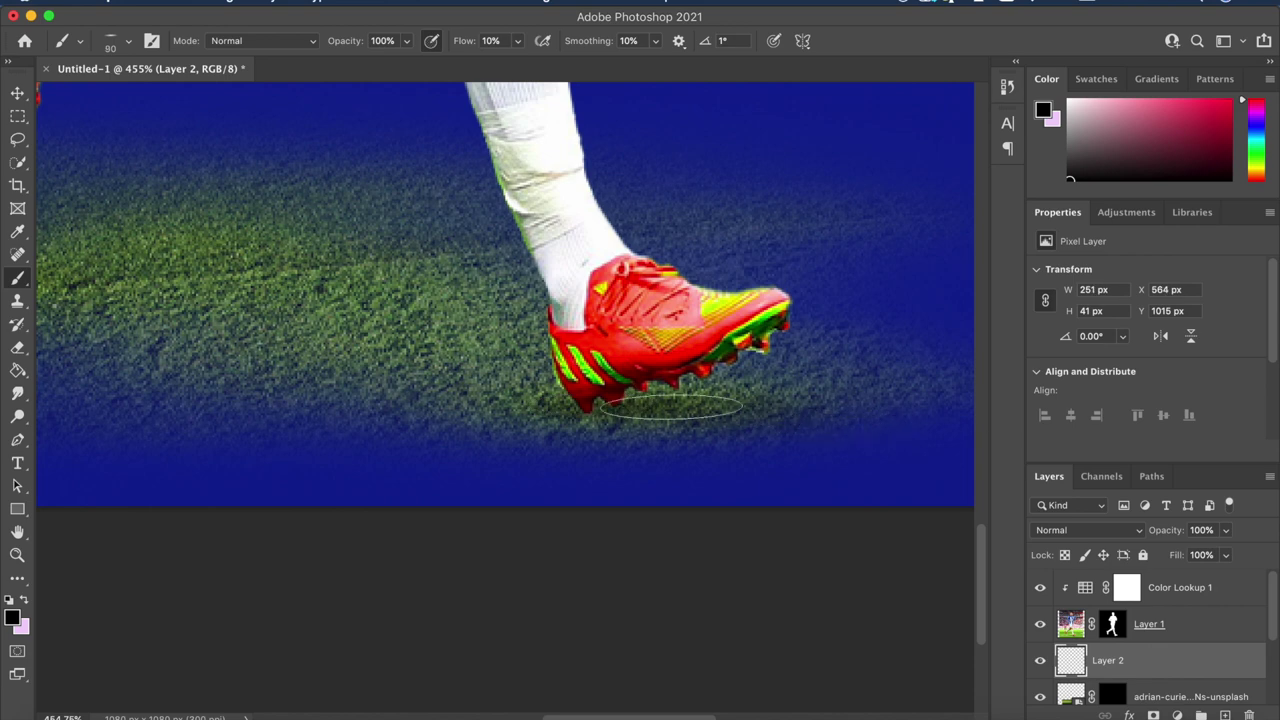
pyautogui.press(']')
pyautogui.press(']')
pyautogui.press(']')
pyautogui.click(725, 421)
pyautogui.scroll(-10, 868, 348)
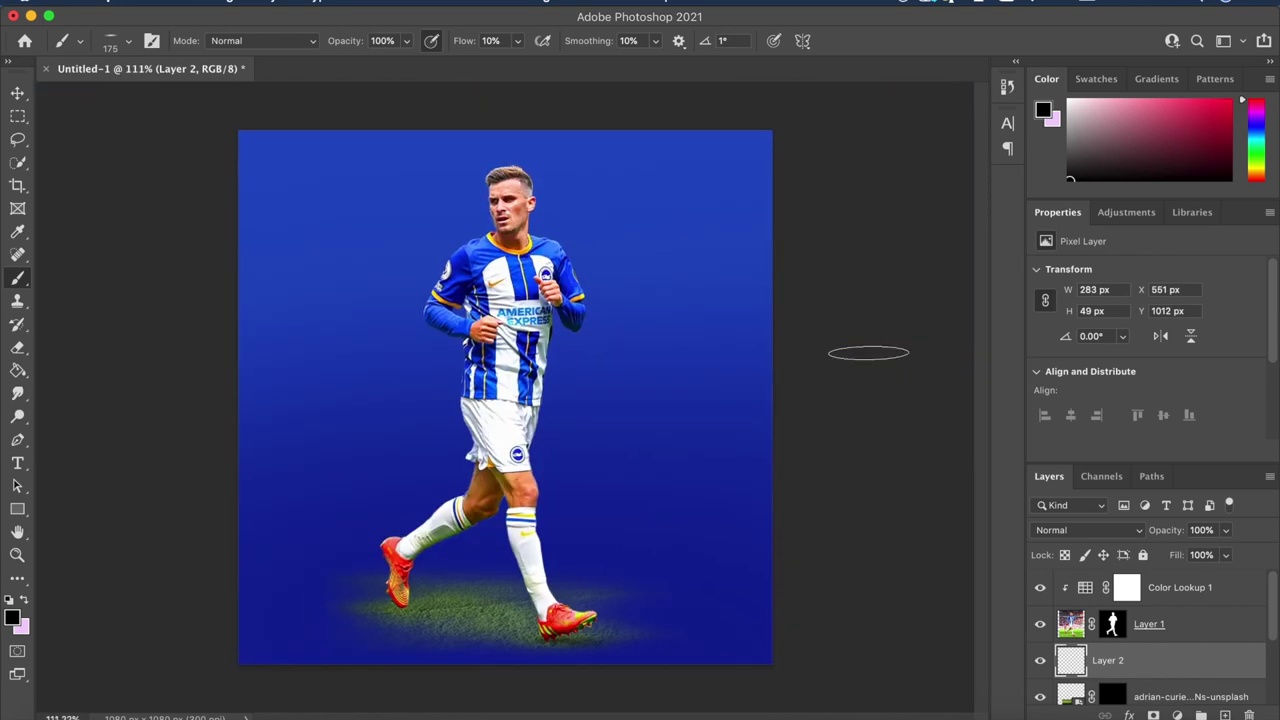
# - Try to extend the shadow past the front boot's toe with a 150 px brush
pyautogui.scroll(6, 868, 353)
pyautogui.scroll(3, 868, 352)
pyautogui.press('[')
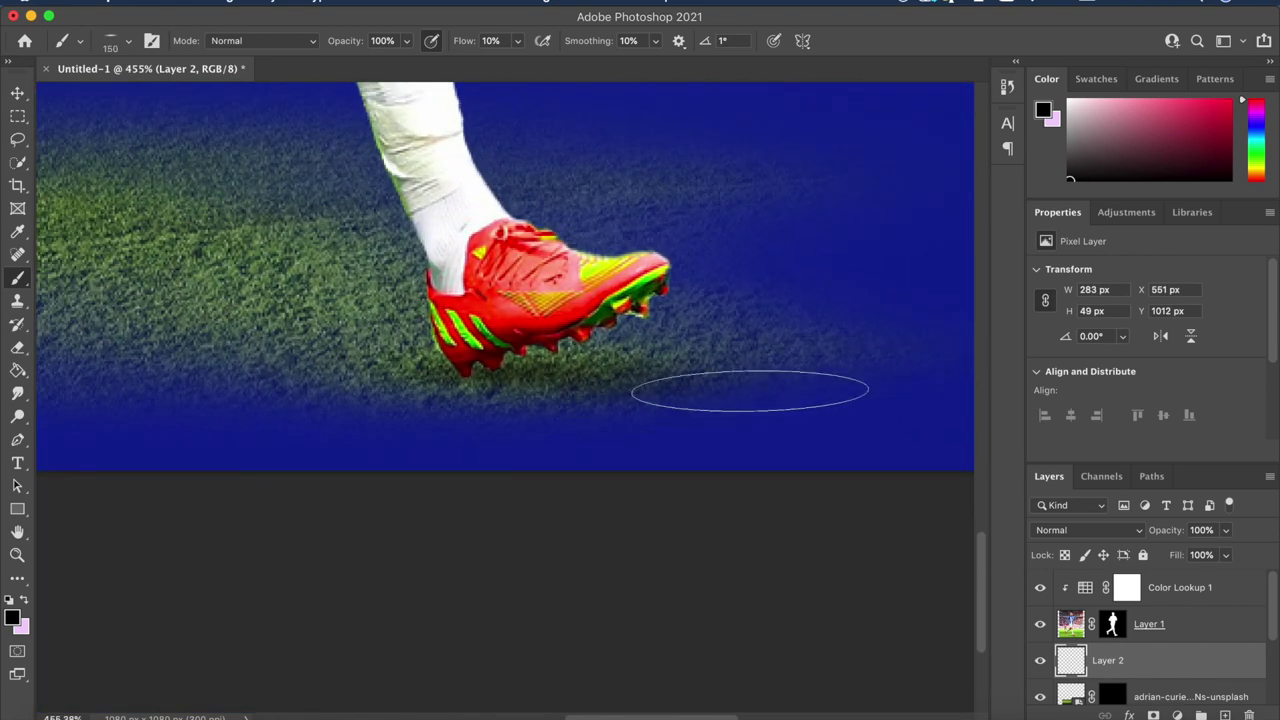
pyautogui.moveTo(750, 386)
pyautogui.mouseDown()
pyautogui.moveTo(754, 233)
pyautogui.moveTo(906, 255)
pyautogui.moveTo(817, 369)
pyautogui.moveTo(842, 401)
pyautogui.moveTo(899, 401)
pyautogui.mouseUp()
pyautogui.press(']')
pyautogui.scroll(-6, 627, 153)
pyautogui.press('super+z')
# - Paint a broader soft shadow on Layer 2 extending outward from the front boot's toe
pyautogui.scroll(-5, 627, 153)
pyautogui.scroll(8, 627, 153)
pyautogui.press(']')
pyautogui.press(']')
pyautogui.click(819, 365)
pyautogui.hscroll(-4, 426, 158)
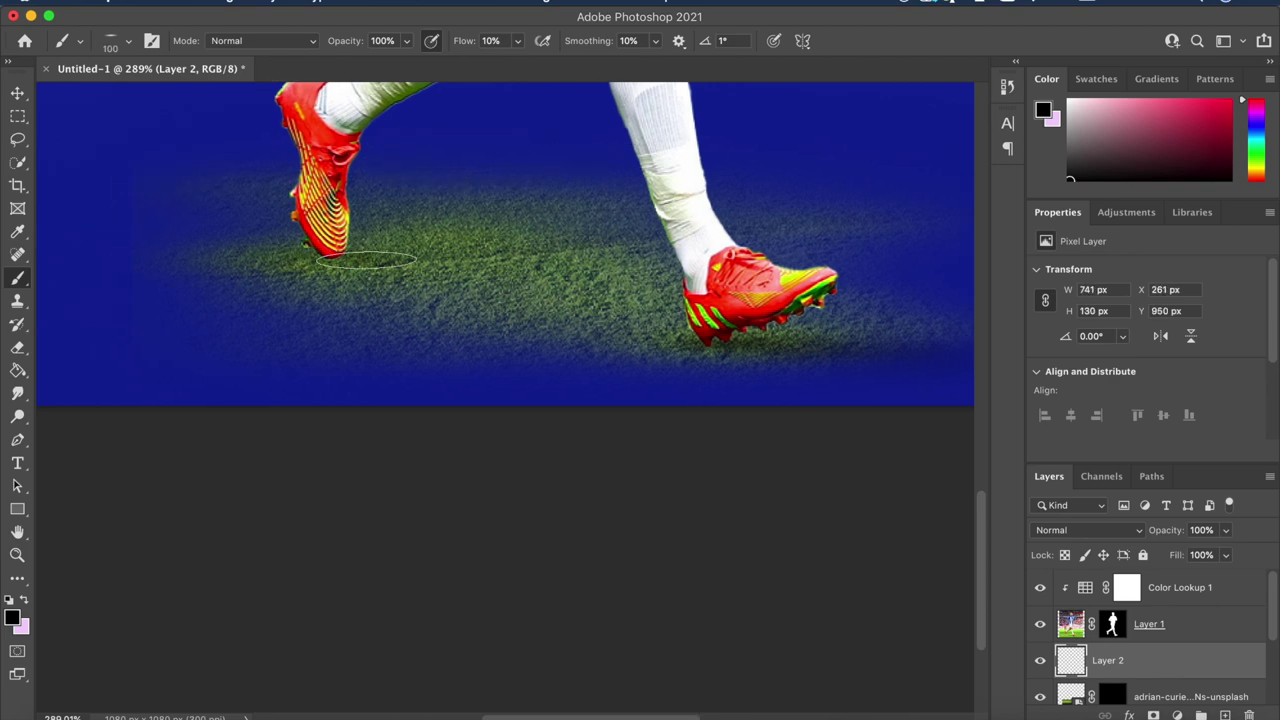
# - Enlarge the brush to 250 px and paint a black shadow on the grass beside the rear boot's toe
pyautogui.press(']')
pyautogui.press(']')
pyautogui.press(']')
pyautogui.click(465, 277)
pyautogui.scroll(-7, 712, 239)
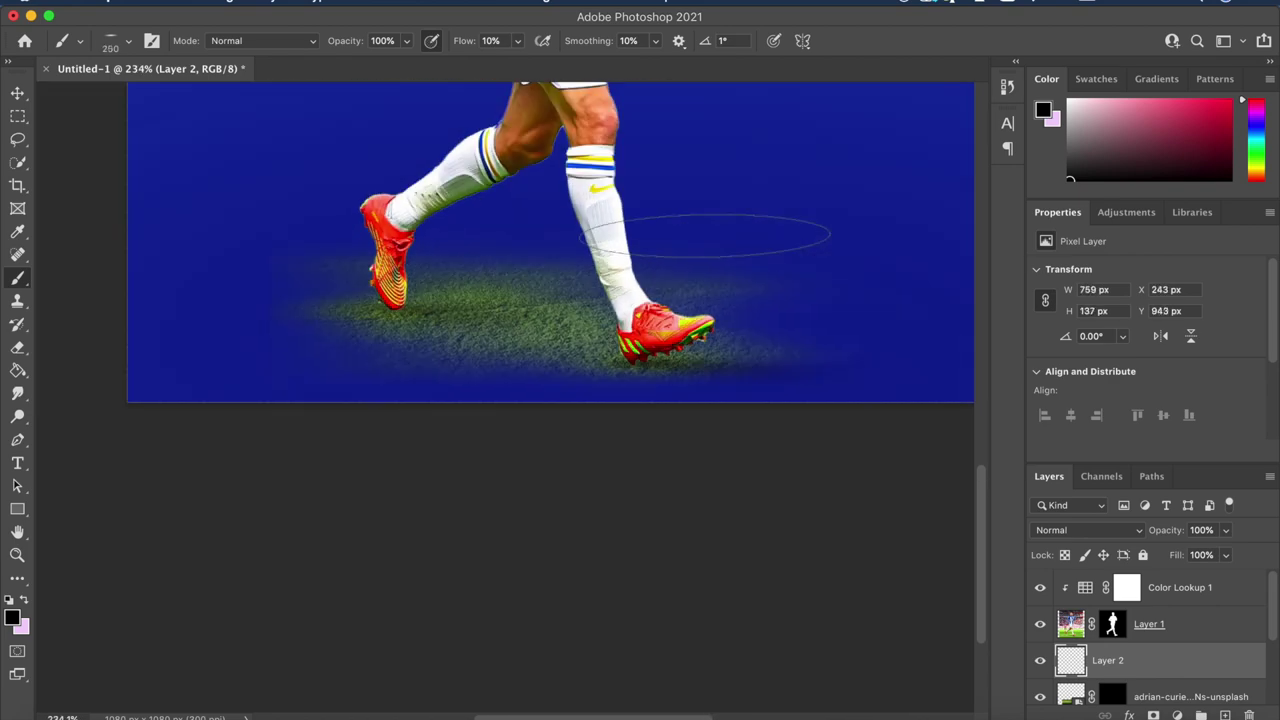
pyautogui.press('[')
pyautogui.press('[')
pyautogui.scroll(8, 704, 237)
pyautogui.scroll(-8, 704, 237)
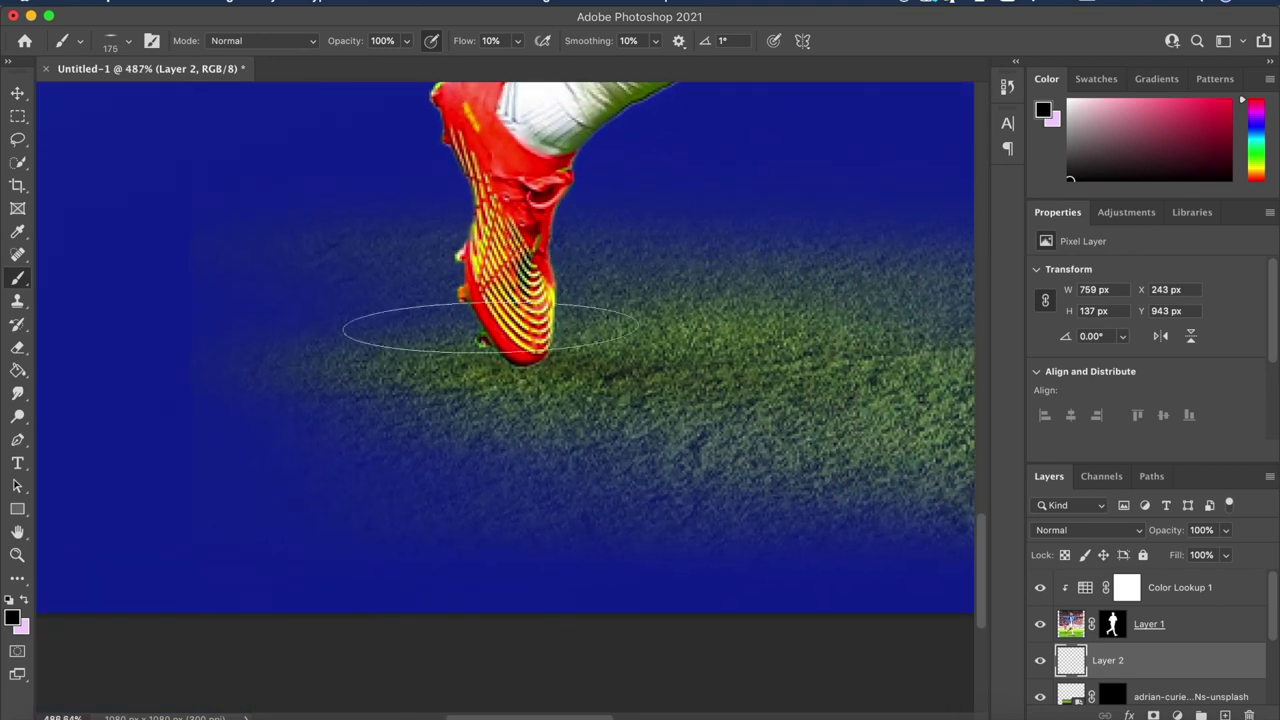
# - Enlarge the brush again and deepen the soft shadow spreading from the rear boot toward the front boot
pyautogui.press(']')
pyautogui.press(']')
pyautogui.press(']')
pyautogui.press(']')
pyautogui.press(']')
pyautogui.click(708, 382)
pyautogui.scroll(-4, 732, 214)
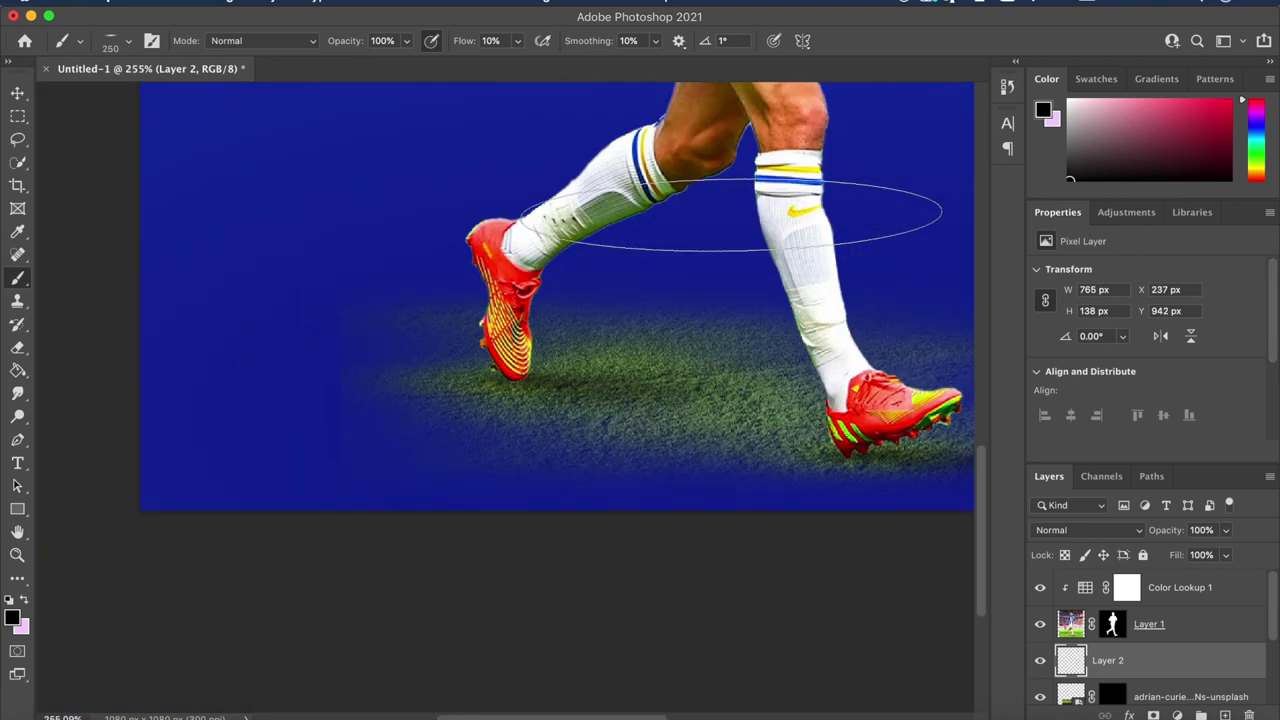
pyautogui.scroll(-3, 731, 212)
pyautogui.scroll(6, 615, 432)
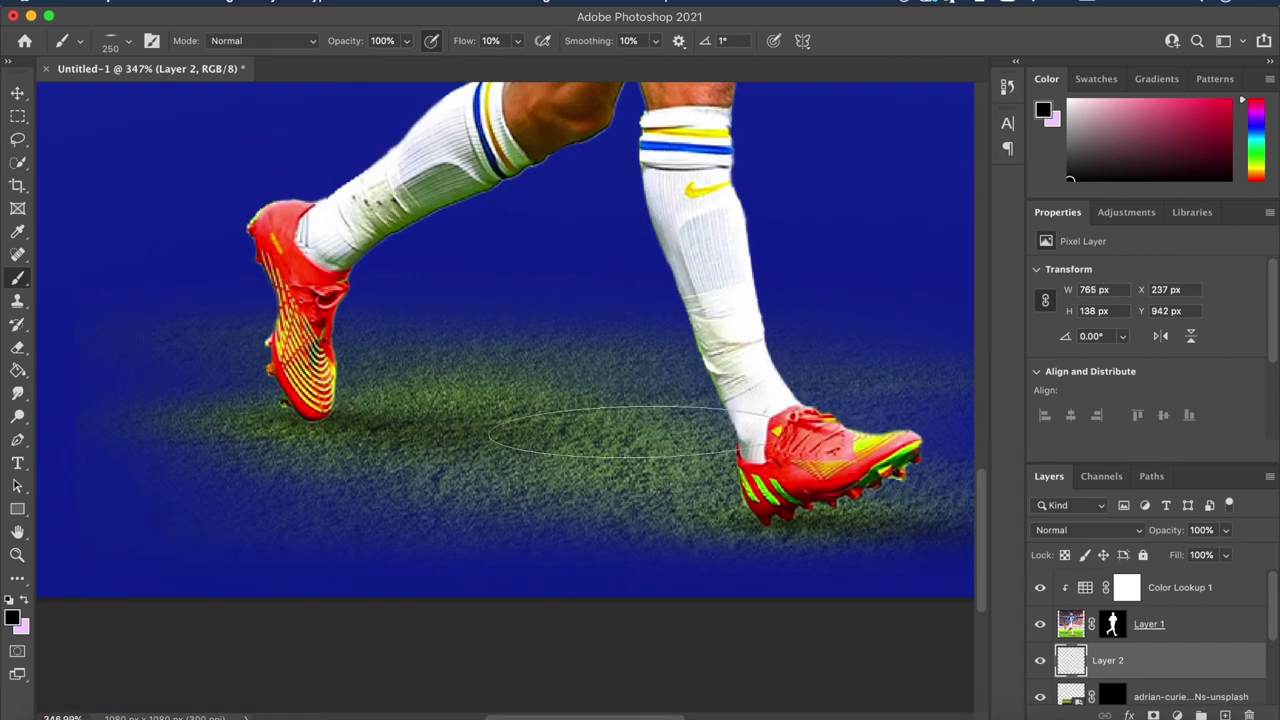
pyautogui.scroll(-3, 935, 405)
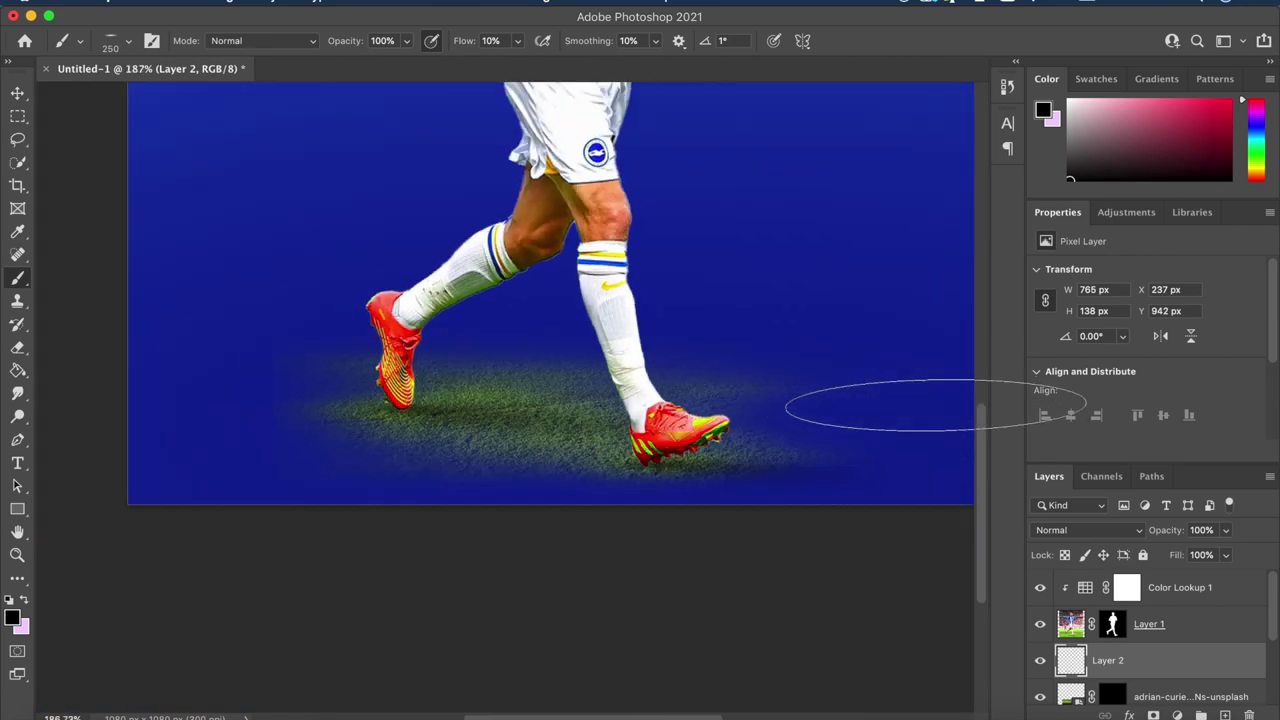
pyautogui.scroll(-3, 935, 405)
pyautogui.scroll(5, 935, 403)
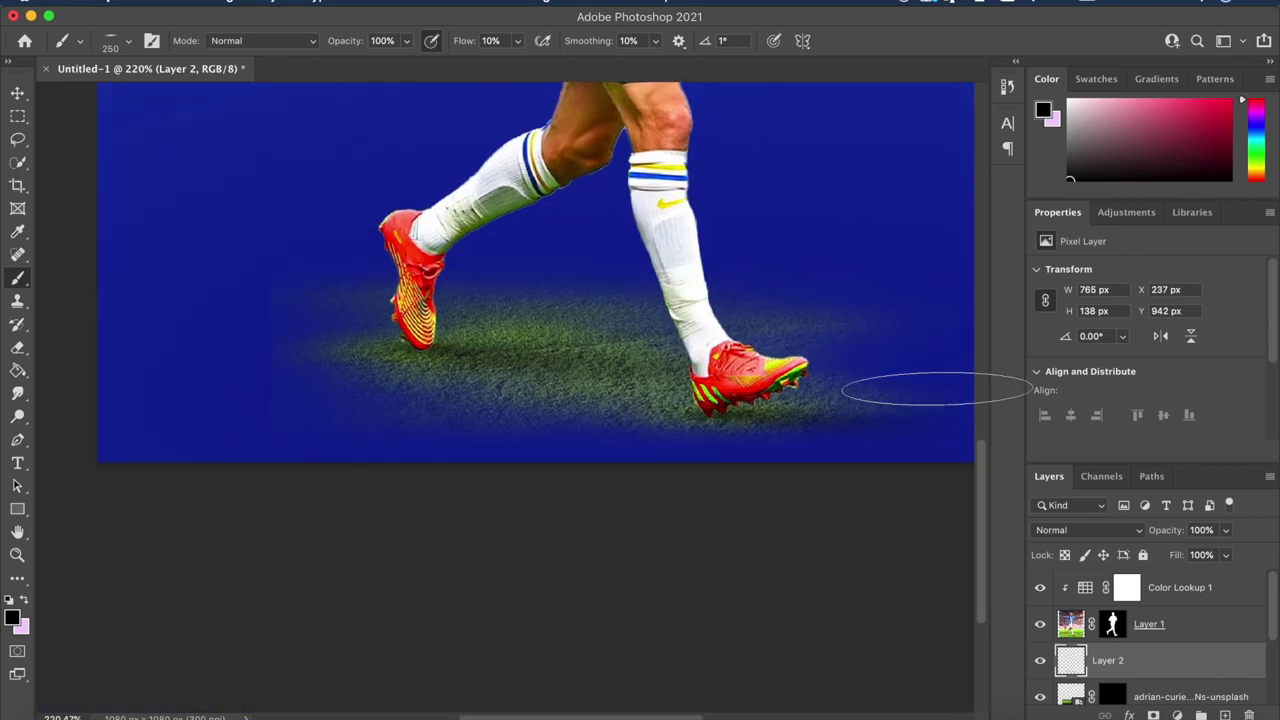
# - Add an Exposure adjustment clipped to Layer 1 and lower the exposure to -5.21
pyautogui.scroll(2, 935, 390)
pyautogui.press('v')
pyautogui.click(1170, 624)
pyautogui.click(1177, 715)
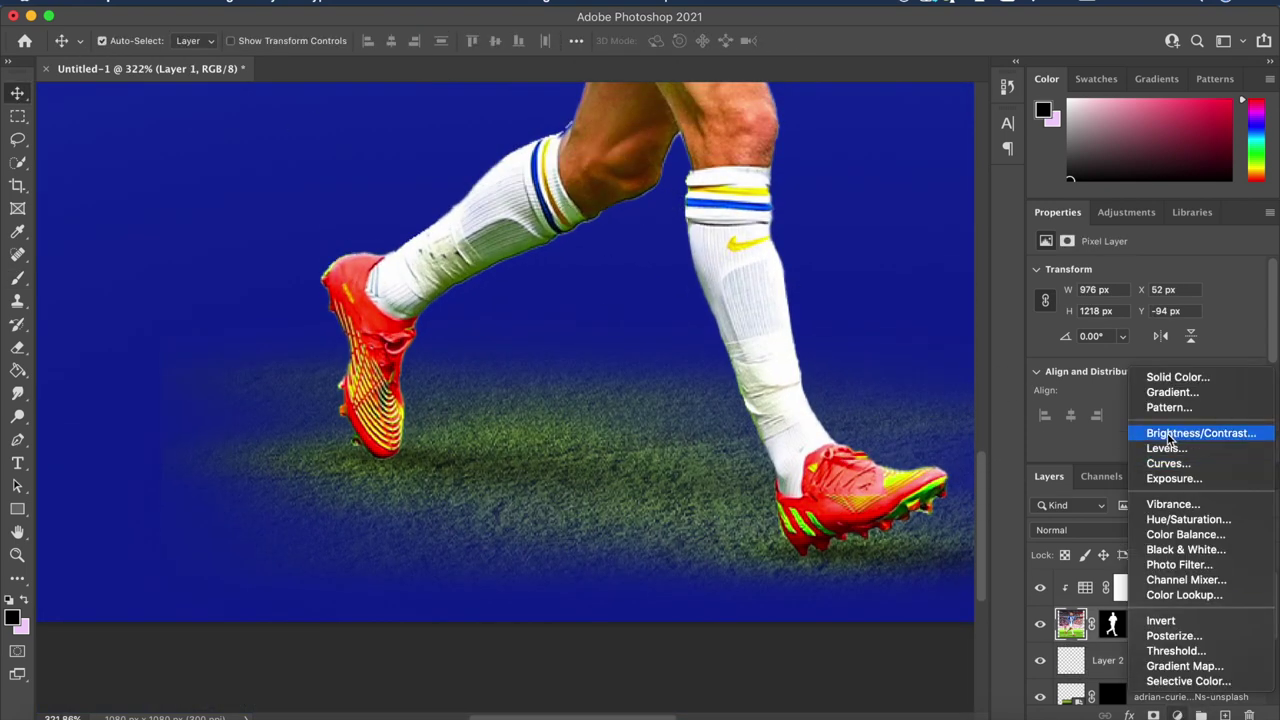
pyautogui.click(1174, 478)
pyautogui.scroll(2, 670, 418)
pyautogui.moveTo(1146, 314); pyautogui.dragTo(1078, 314)
pyautogui.scroll(-5, 885, 305)
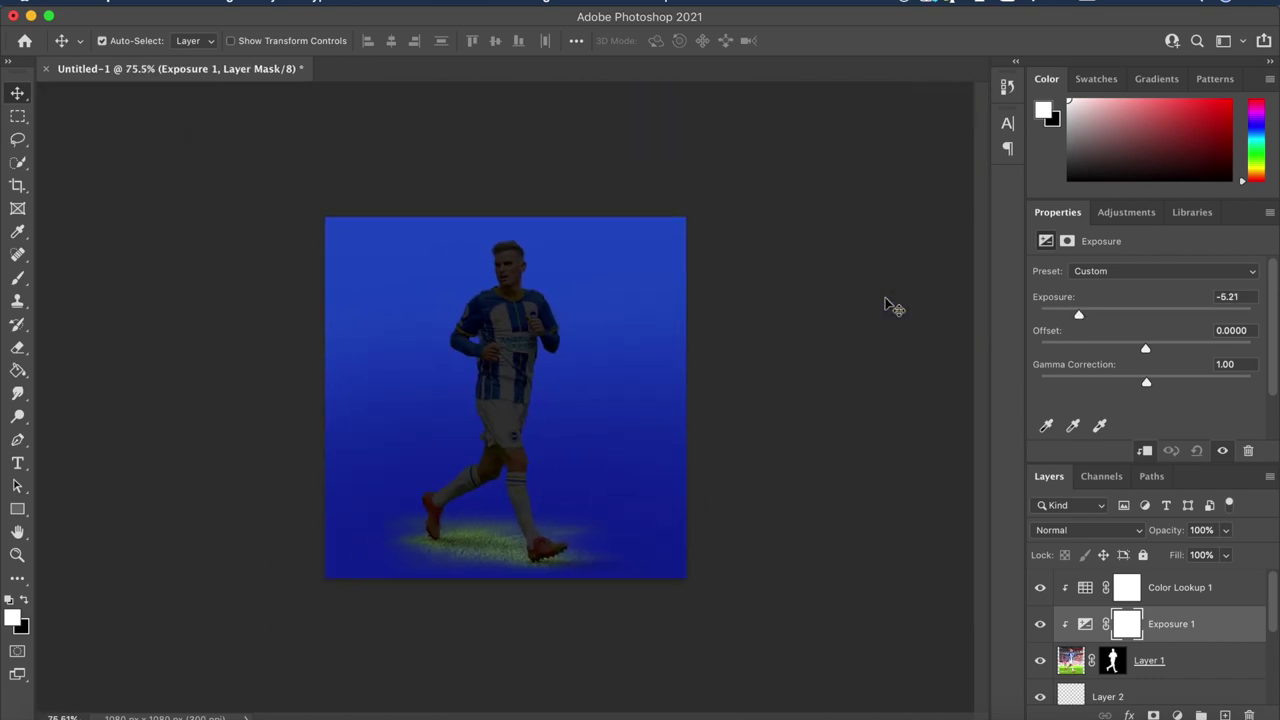
# - Invert the Exposure adjustment's mask to hide the darkening on the player
pyautogui.scroll(3, 885, 305)
pyautogui.hotkey('ctrl', 'i')
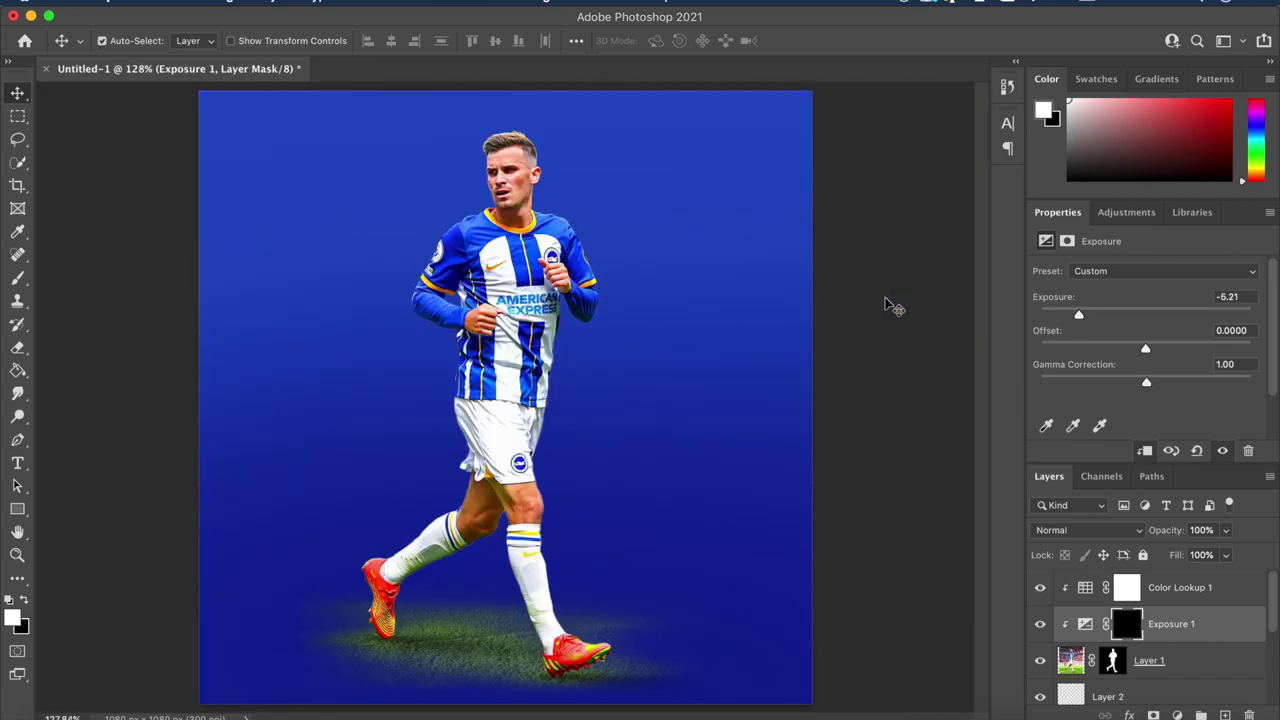
pyautogui.scroll(3, 604, 317)
pyautogui.scroll(-8, 604, 317)
# - Choose a soft round brush tip and reduce its size to 70 px
pyautogui.click(18, 278)
pyautogui.scroll(3, 596, 496)
pyautogui.rightClick(596, 496)
pyautogui.click(491, 423)
pyautogui.press('[')
pyautogui.press('[')
pyautogui.press('[')
pyautogui.press('[')
pyautogui.press('[')
pyautogui.press('[')
pyautogui.press('[')
pyautogui.press('[')
# - Paint on the Exposure mask with the 70 px brush to shade the lower parts of both boots
pyautogui.scroll(4, 350, 525)
pyautogui.scroll(-4, 354, 503)
pyautogui.moveTo(320, 455)
pyautogui.mouseDown()
pyautogui.moveTo(349, 480)
pyautogui.moveTo(330, 486)
pyautogui.moveTo(429, 386)
pyautogui.mouseUp()
pyautogui.scroll(-3, 560, 383)
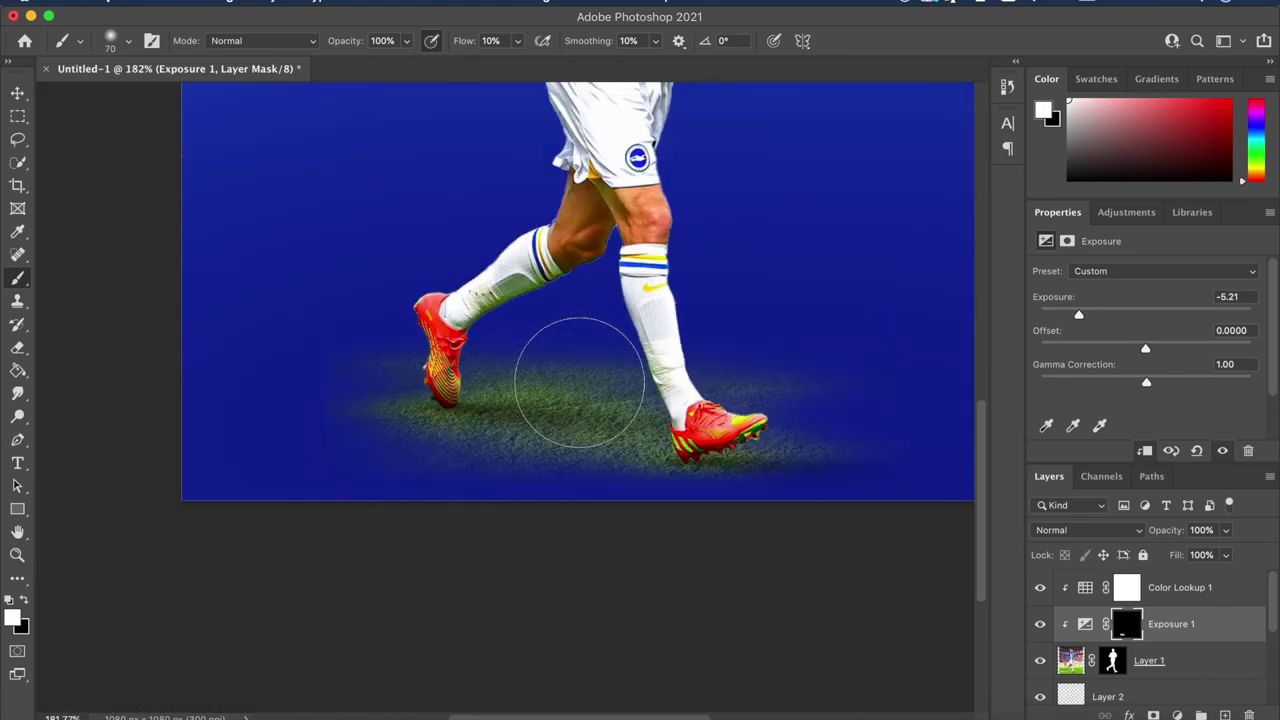
pyautogui.scroll(-3, 580, 381)
pyautogui.scroll(5, 580, 380)
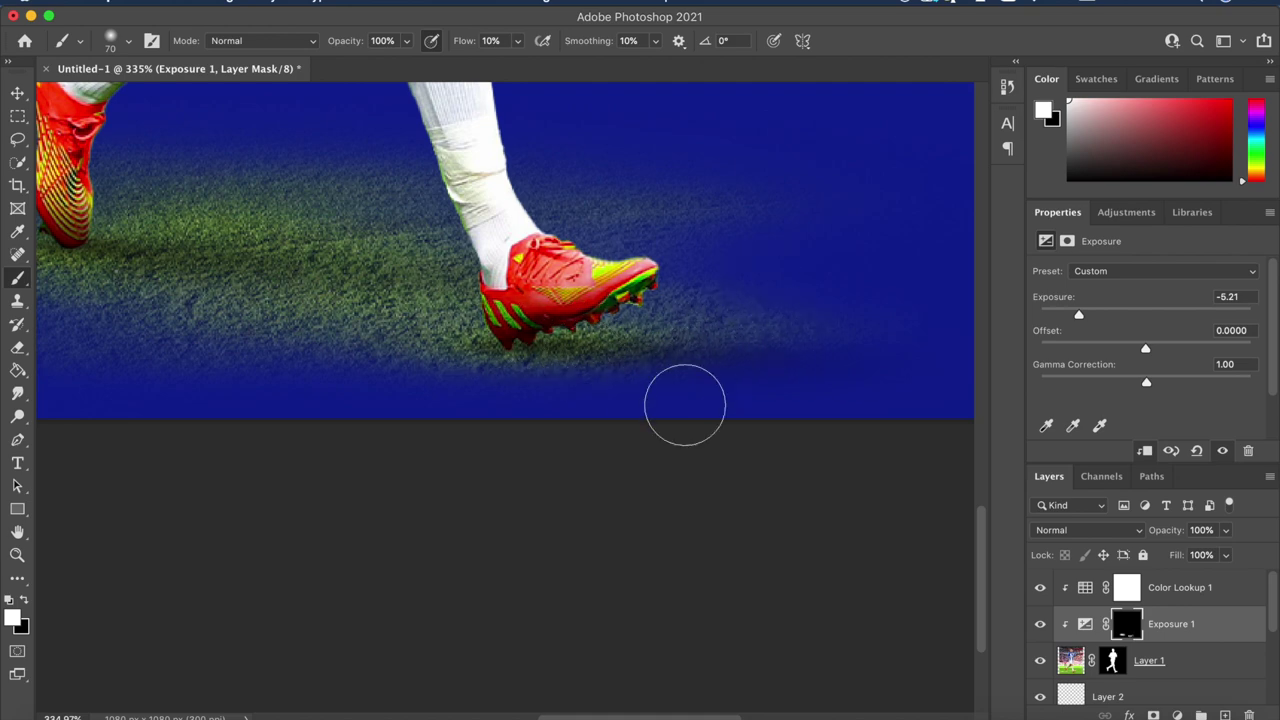
pyautogui.scroll(-5, 685, 404)
pyautogui.scroll(5, 684, 404)
pyautogui.scroll(-3, 684, 406)
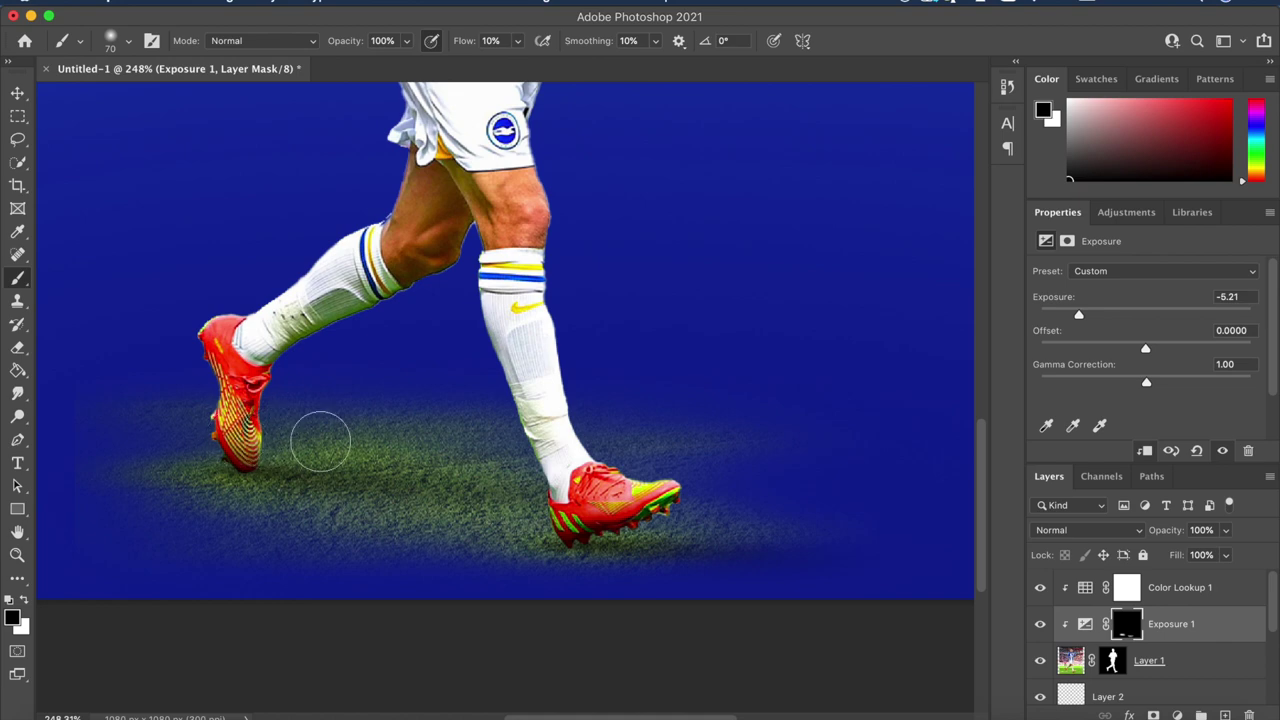
pyautogui.scroll(-5, 300, 450)
pyautogui.scroll(5, 537, 490)
pyautogui.scroll(-3, 447, 455)
# - Paint white on the Exposure 1 mask with a 45 px brush to shade the edges of the socks and lower legs
pyautogui.press('x')
pyautogui.scroll(2, 285, 515)
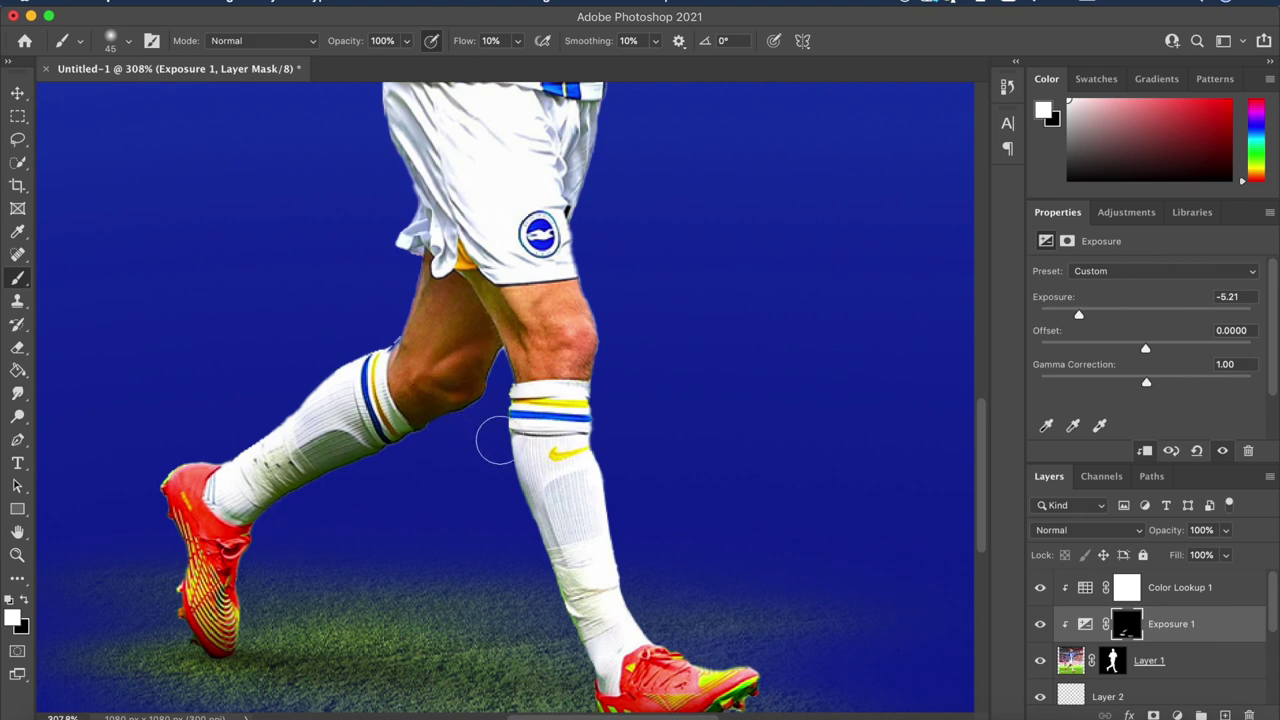
pyautogui.scroll(-3, 490, 422)
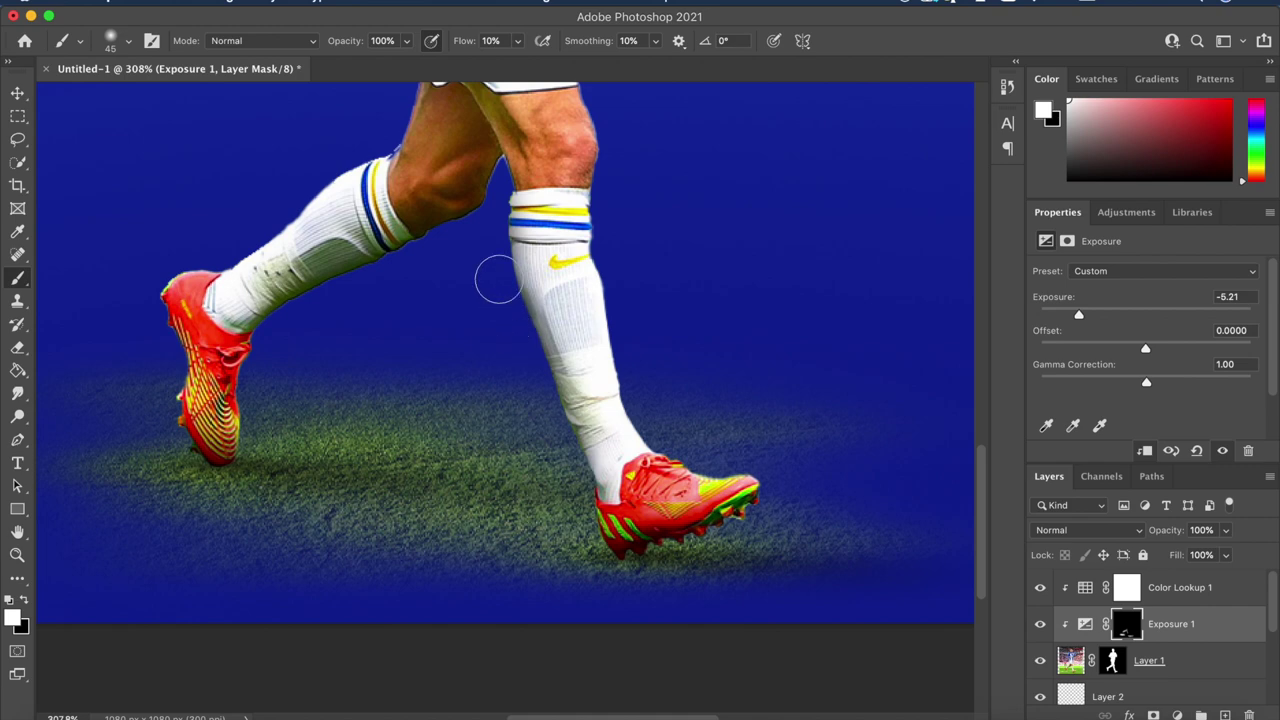
pyautogui.scroll(-10, 488, 222)
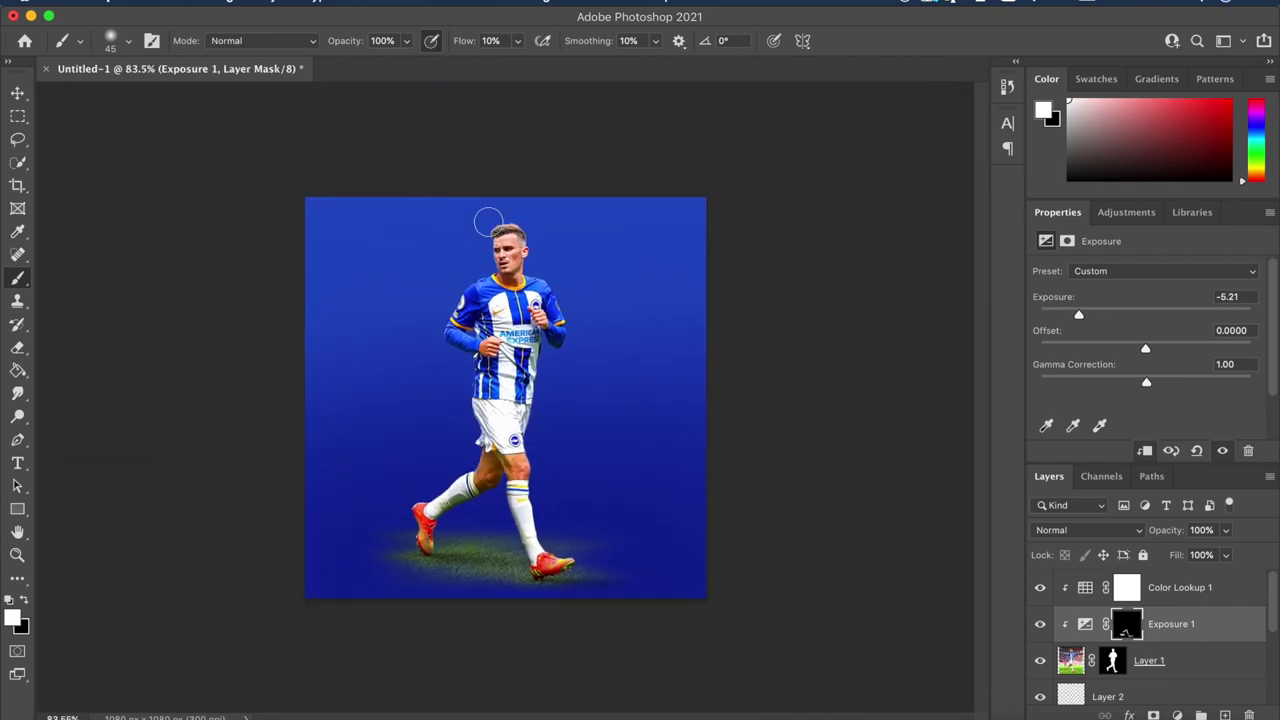
pyautogui.scroll(10, 488, 222)
pyautogui.scroll(-5, 470, 203)
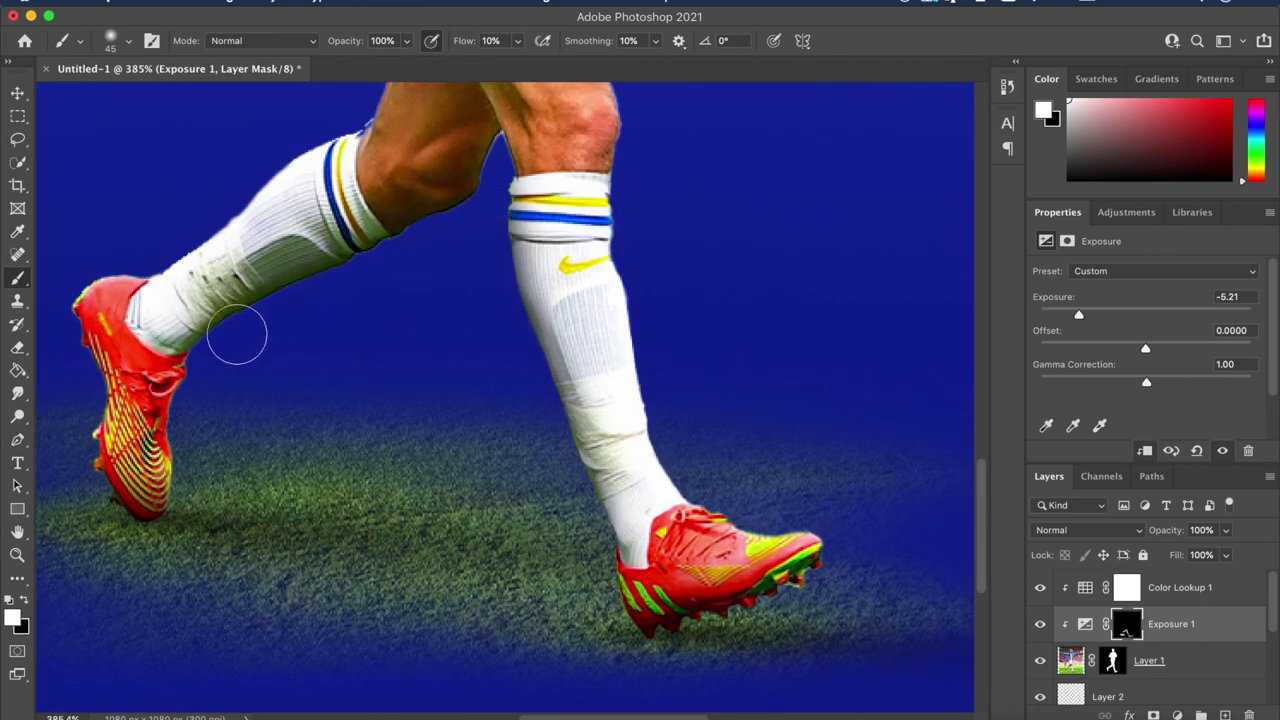
pyautogui.scroll(-5, 300, 440)
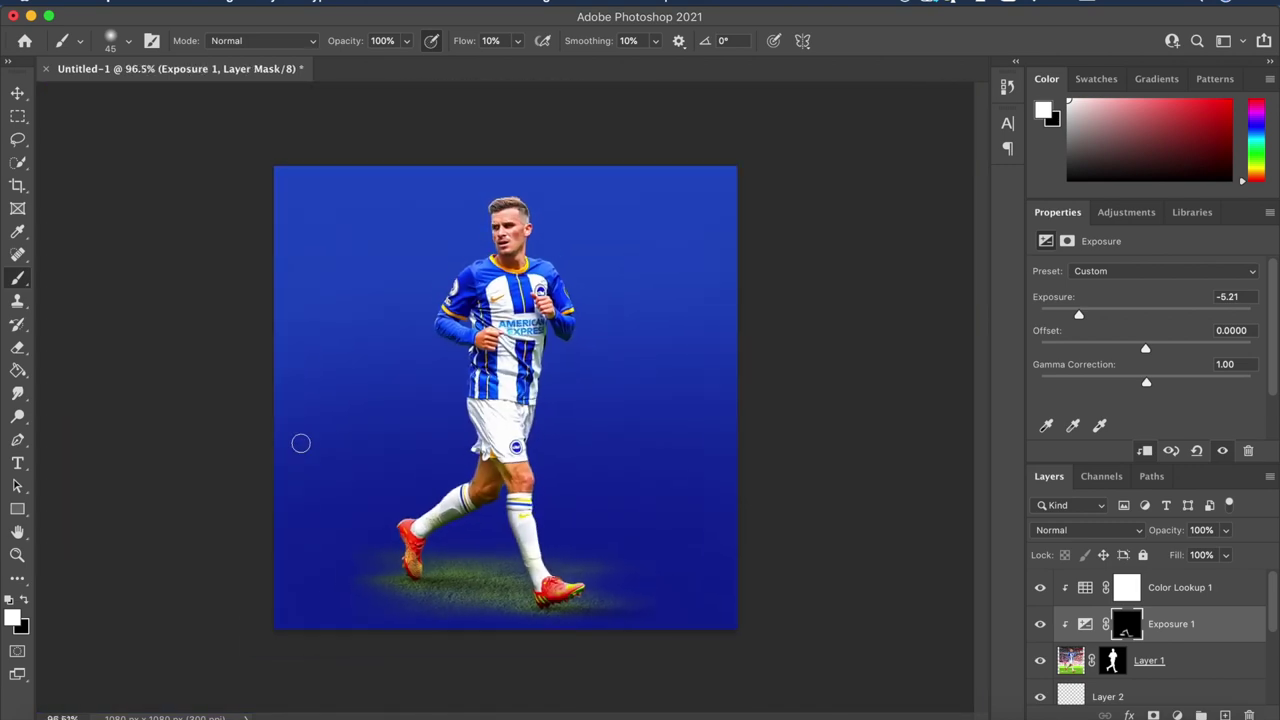
# - Shade the undersides of both forearms and the shirt's side edges on the Exposure 1 mask with the 45 px brush
pyautogui.scroll(6, 300, 442)
pyautogui.scroll(4, 301, 441)
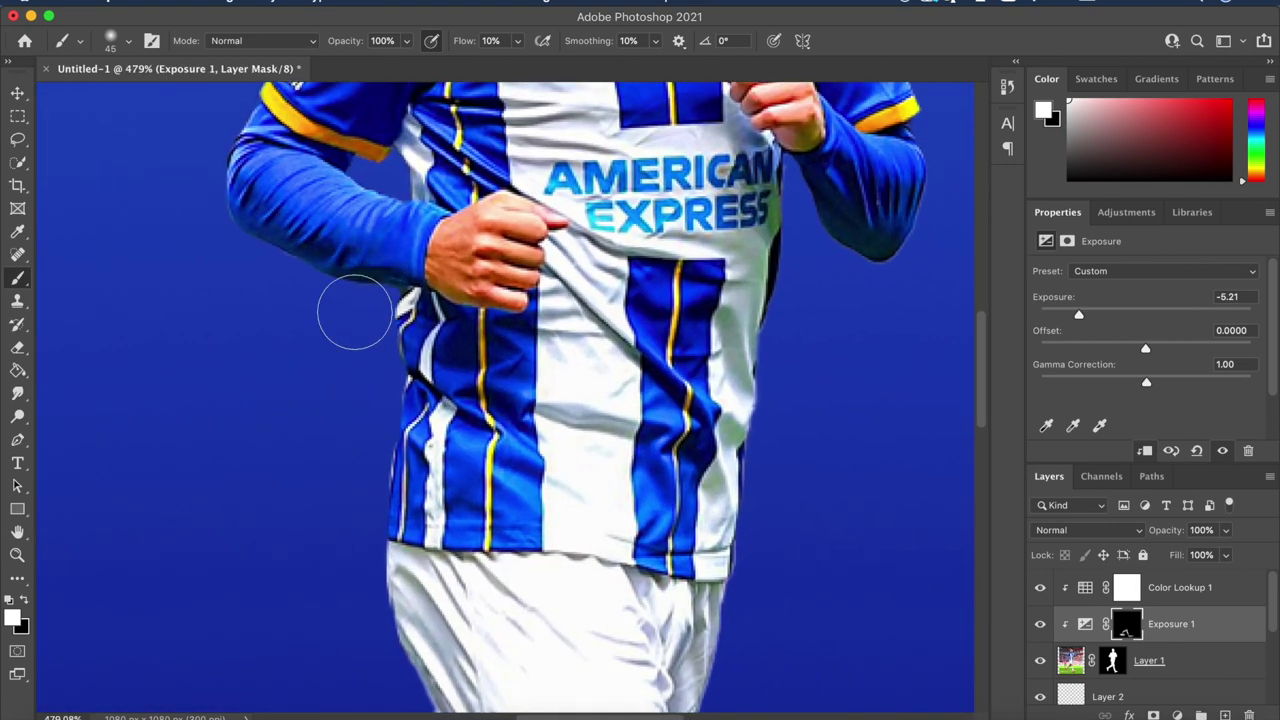
pyautogui.hscroll(5, 283, 349)
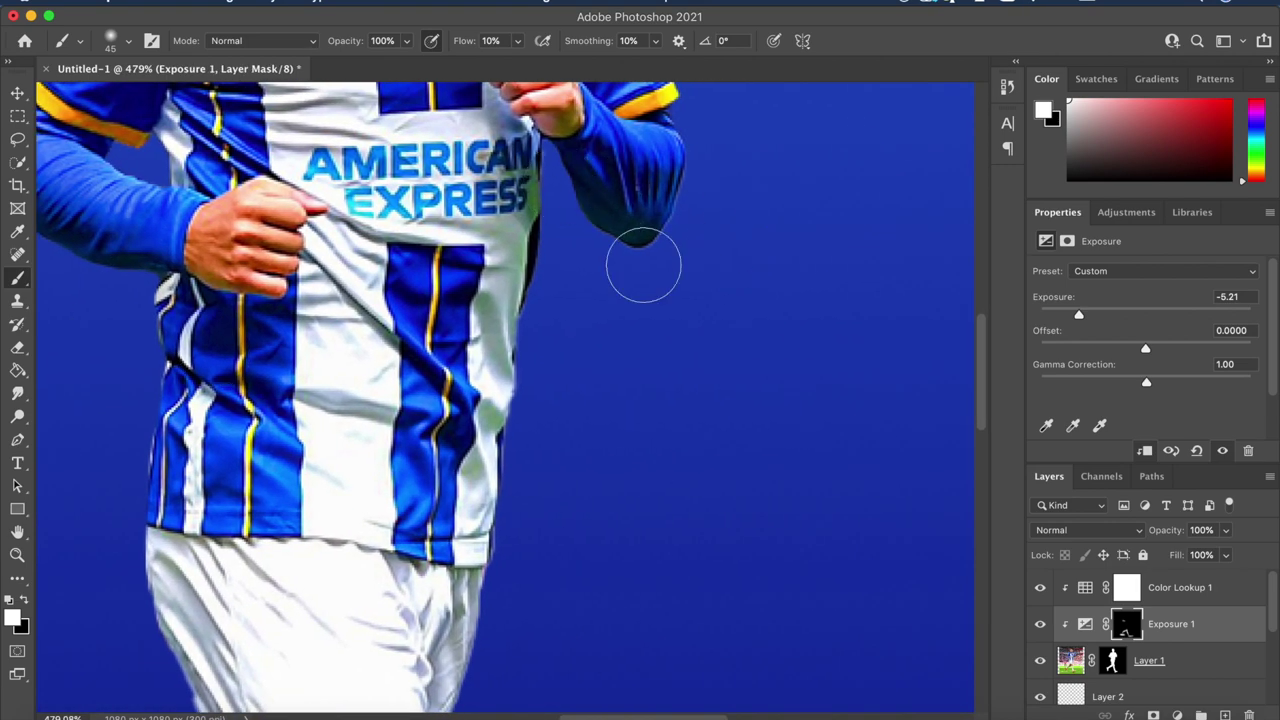
pyautogui.scroll(1, 537, 450)
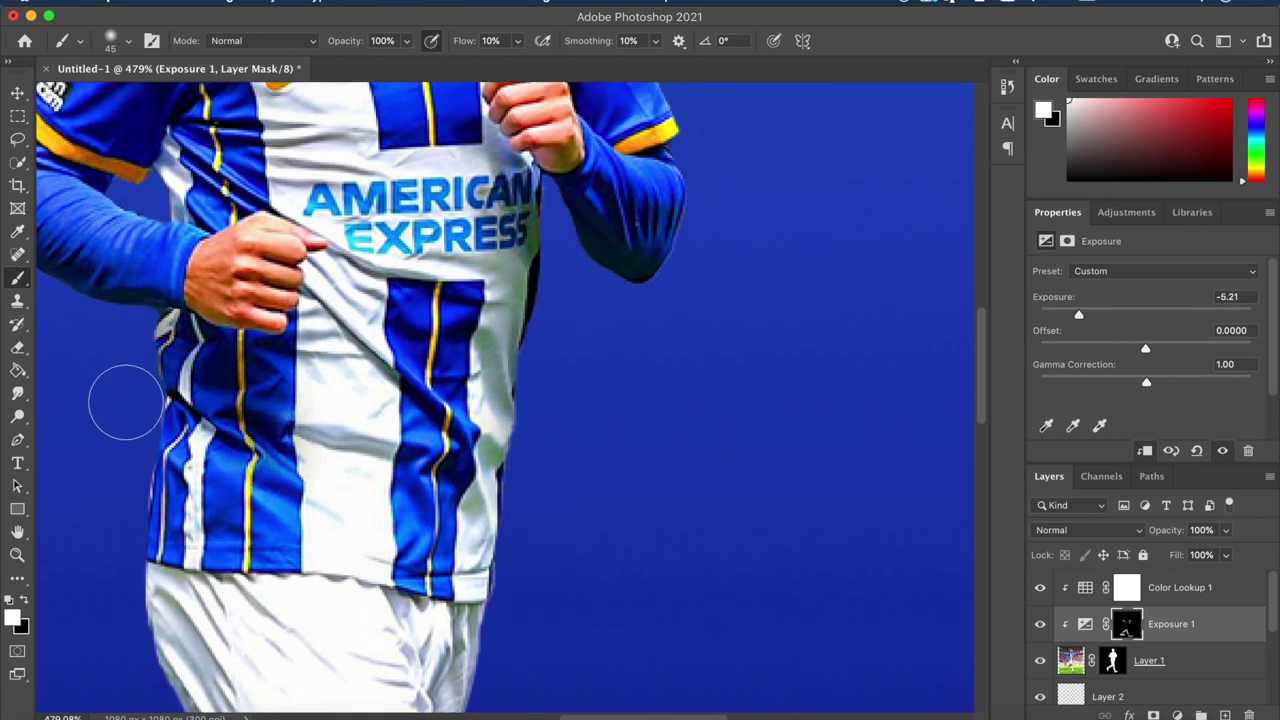
# - Shade the edges of the shorts and legs on the Exposure 1 mask, reducing the brush to 30 px for finer areas
pyautogui.scroll(-10, 125, 402)
pyautogui.scroll(8, 240, 466)
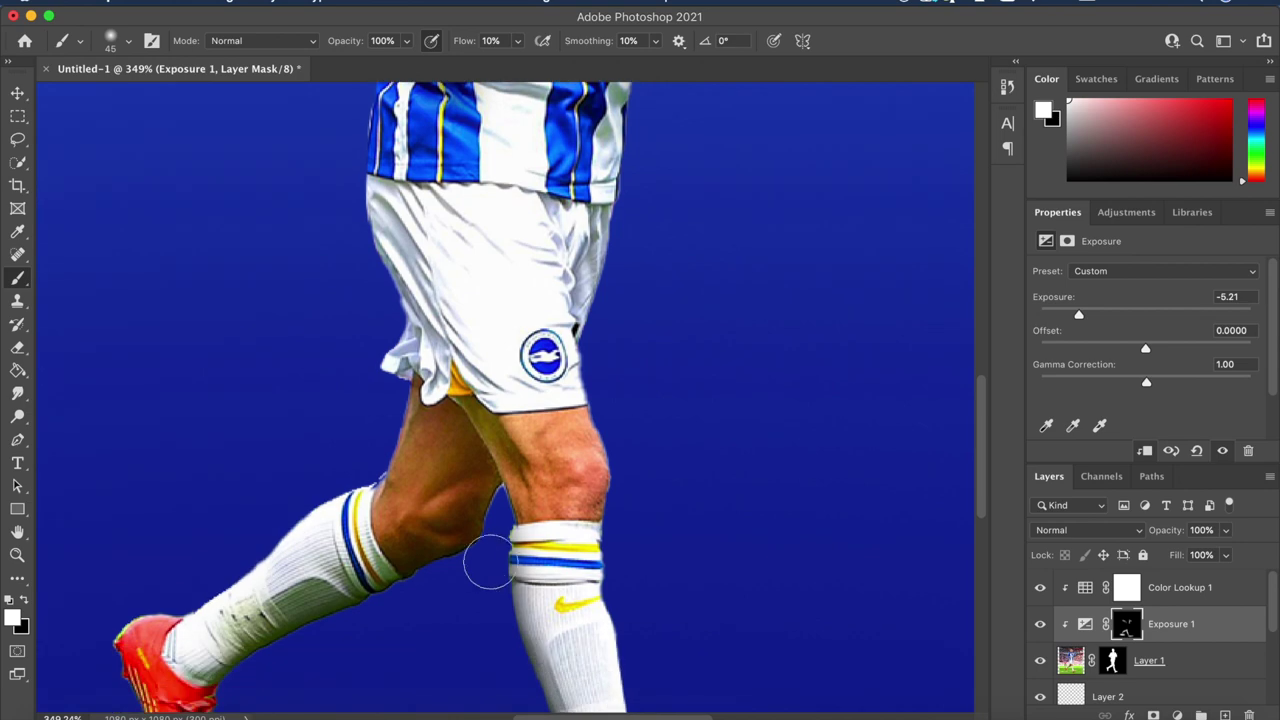
pyautogui.scroll(-8, 646, 560)
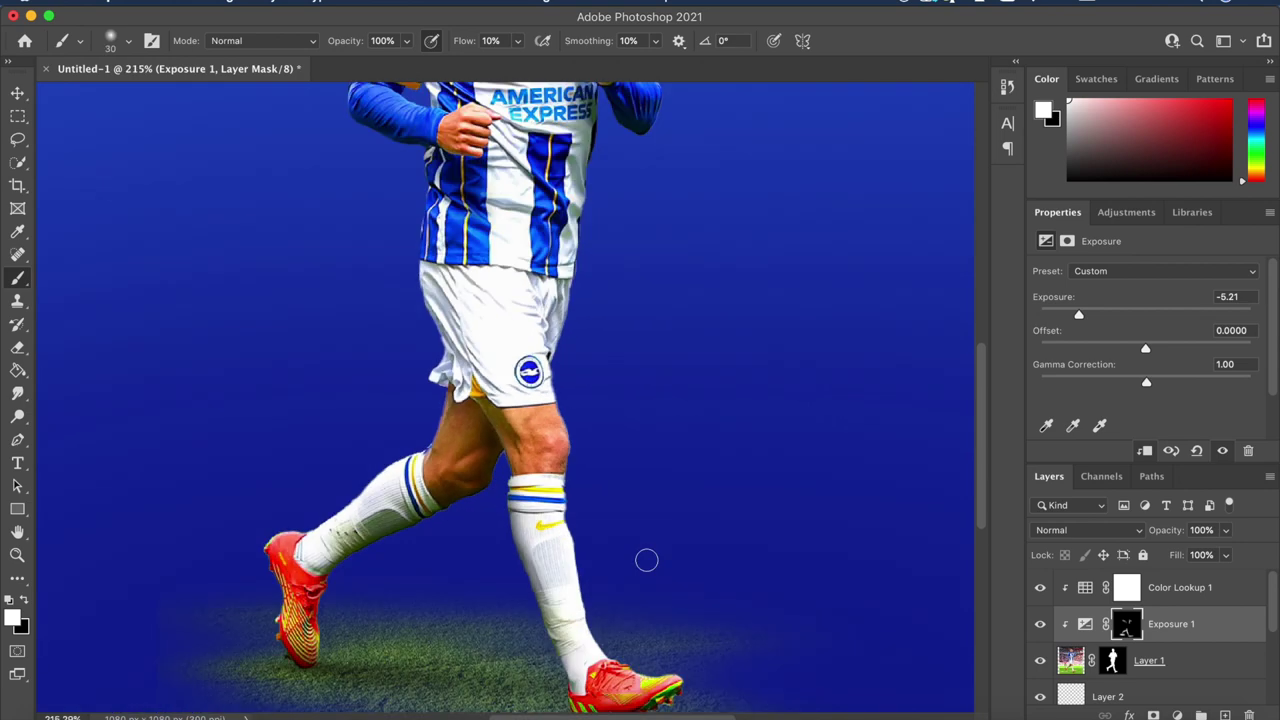
pyautogui.scroll(4, 646, 560)
# - Reduce the brush to 10 px and paint fine shading on the Exposure 1 mask around the sleeves, arms and shirt
pyautogui.scroll(5, 646, 560)
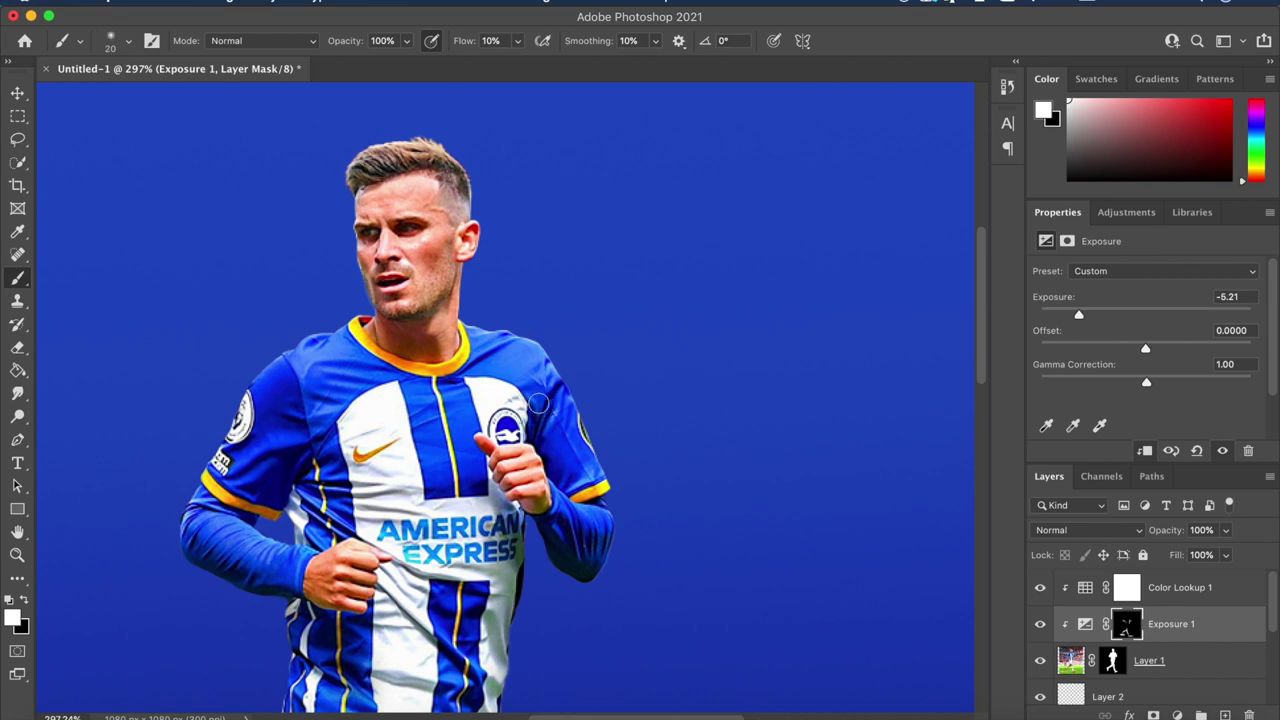
pyautogui.press('[')
pyautogui.press('[')
pyautogui.press('[')
pyautogui.scroll(3, 538, 403)
pyautogui.scroll(-3, 587, 405)
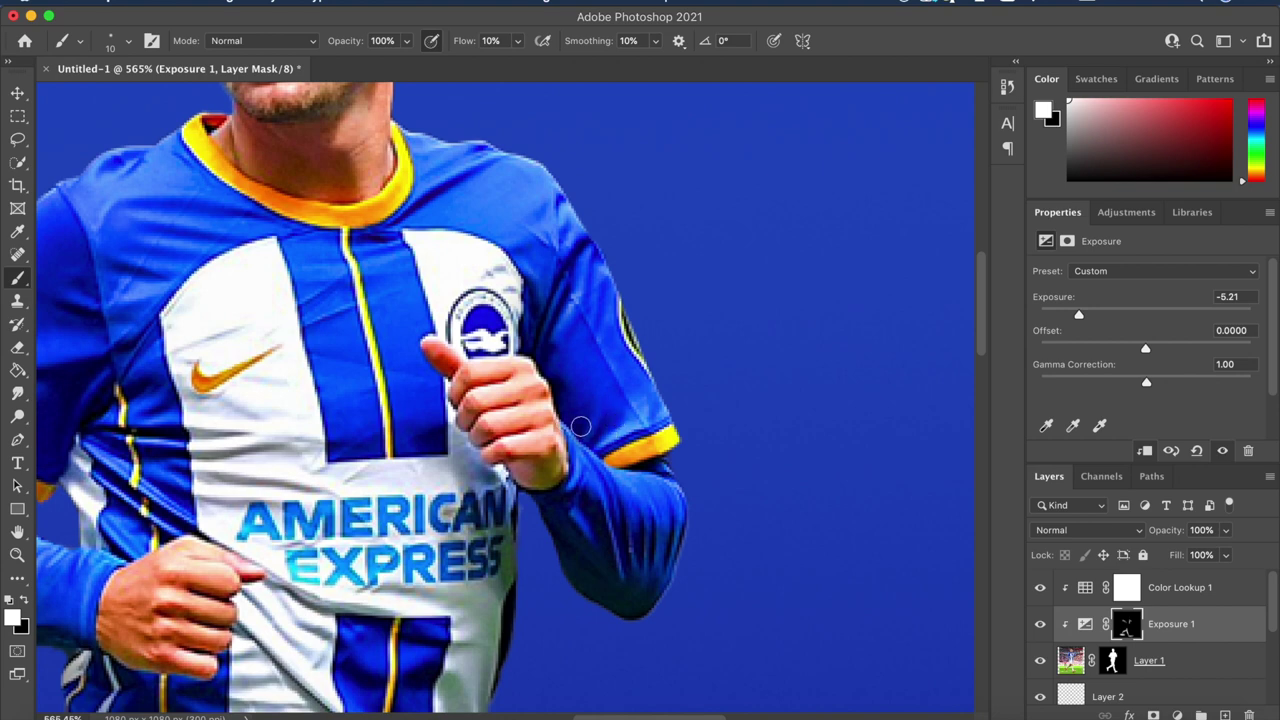
pyautogui.hscroll(-3, 584, 427)
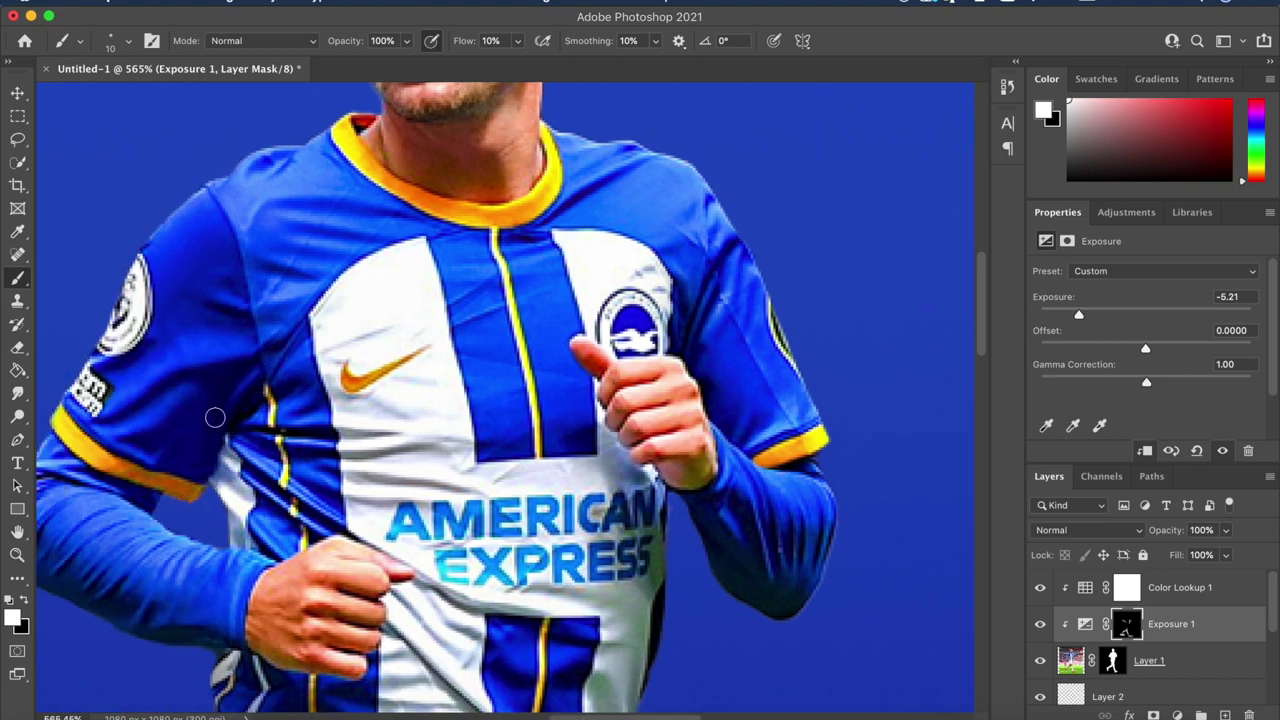
pyautogui.scroll(-4, 159, 453)
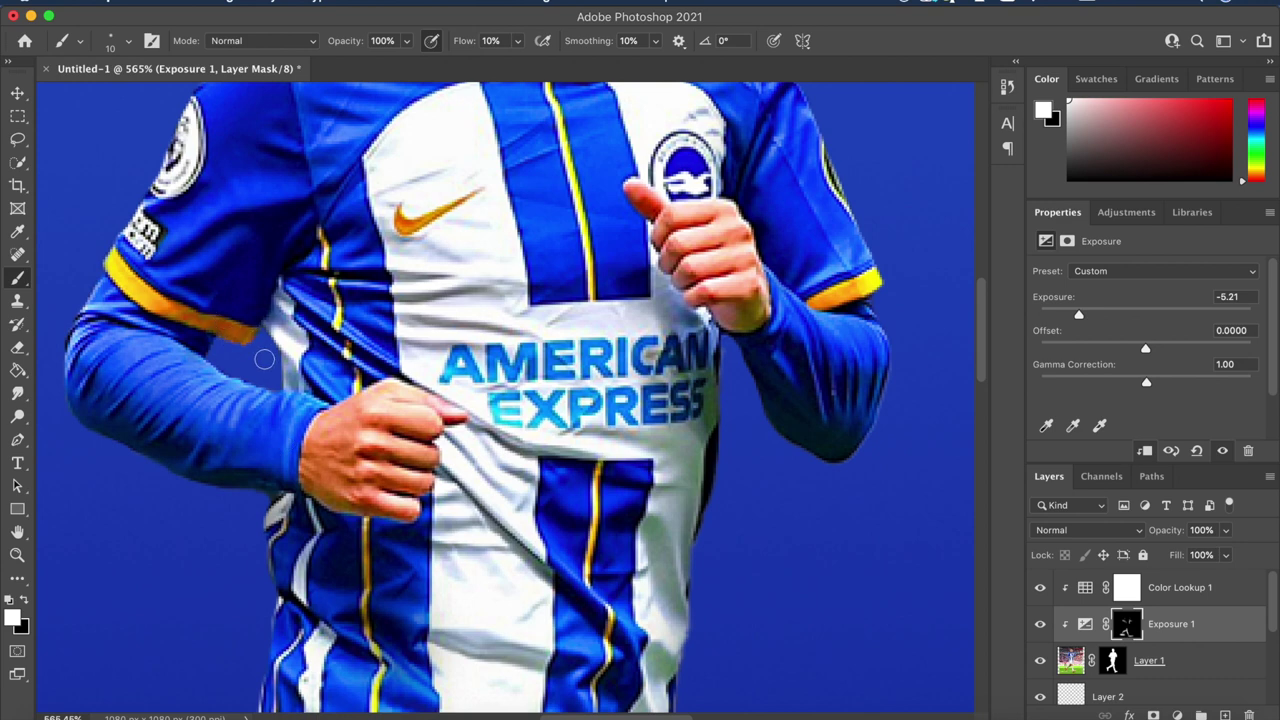
pyautogui.scroll(-1, 264, 360)
pyautogui.hscroll(-2, 270, 359)
pyautogui.scroll(-3, 300, 358)
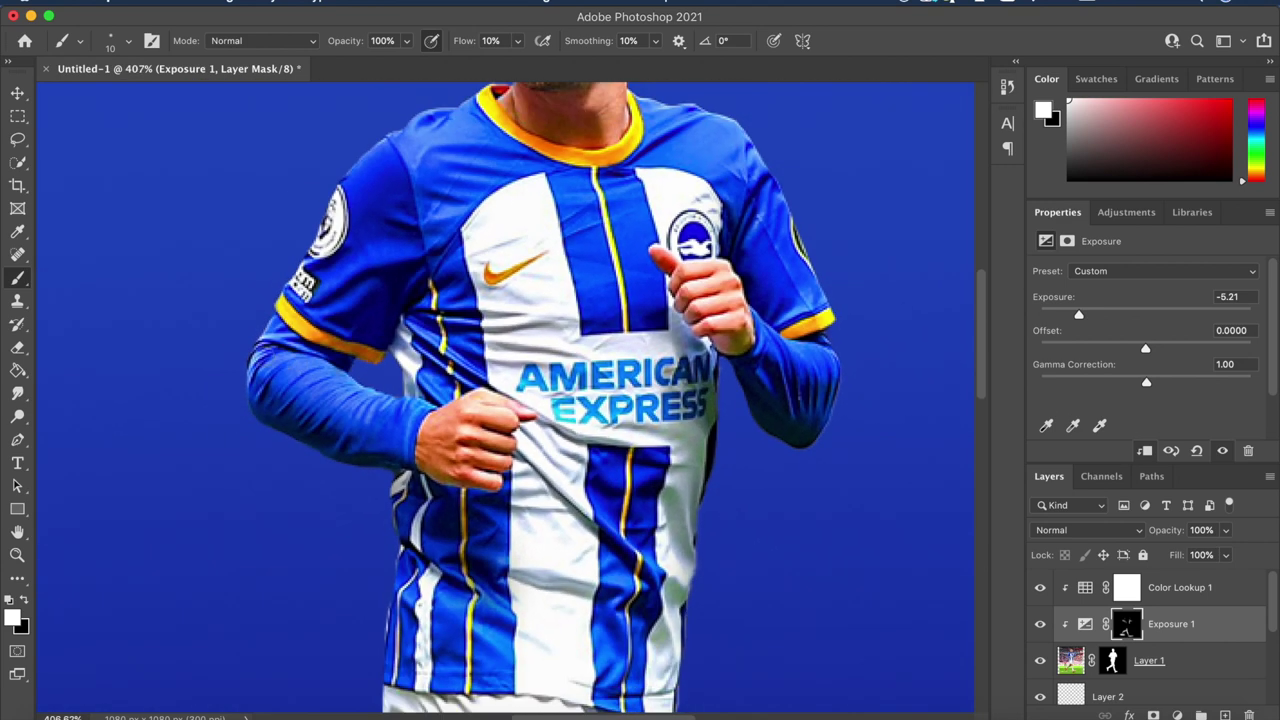
# - Add an Exposure adjustment clipped to the grass layer and raise the exposure to +1.74
pyautogui.scroll(8, 332, 357)
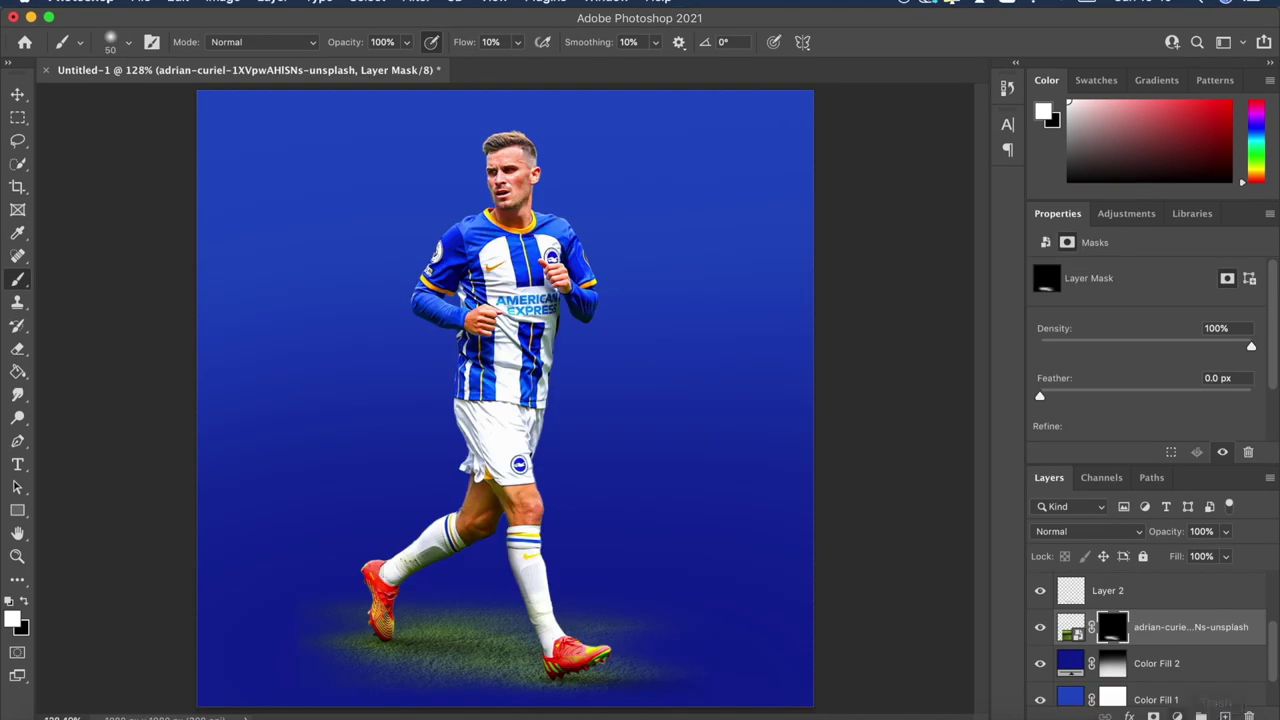
pyautogui.click(1177, 716)
pyautogui.click(1160, 476)
pyautogui.click(1145, 452)
pyautogui.moveTo(1146, 316); pyautogui.dragTo(1175, 318)
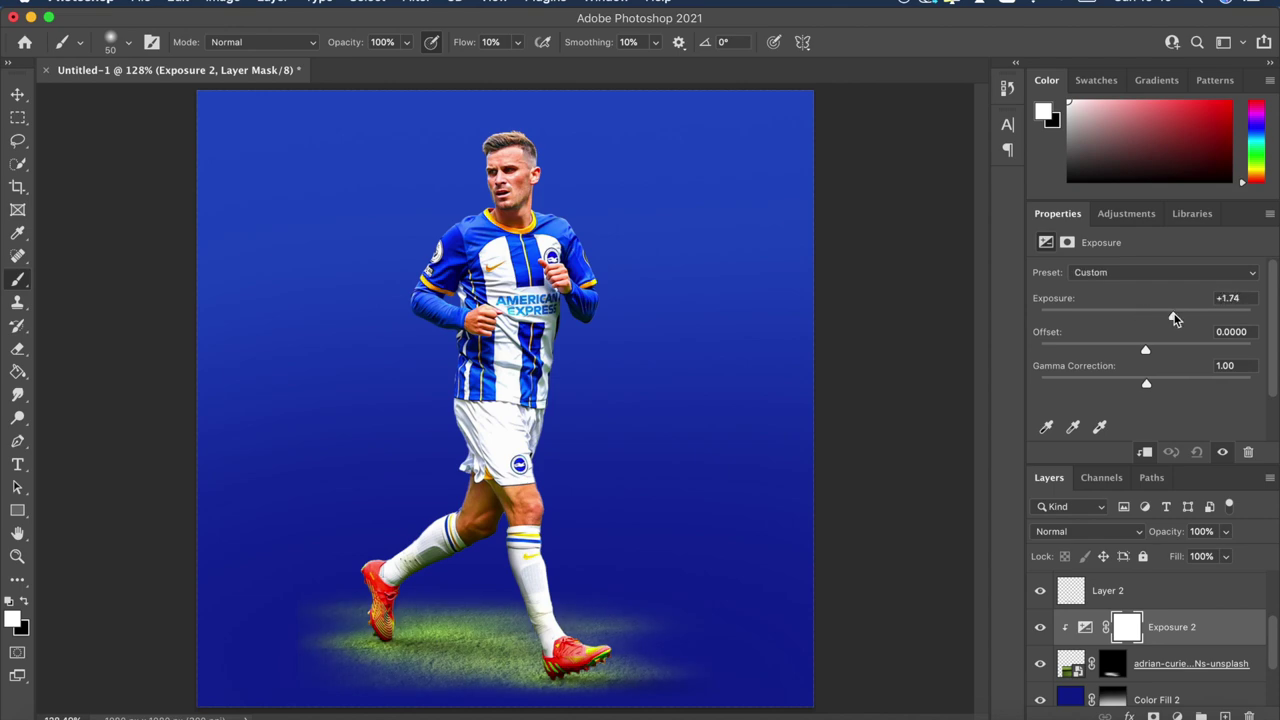
# - Invert the Exposure 2 mask and paint white with a 60 px brush to brighten the grass between the boots
pyautogui.hotkey('ctrl', 'i')
pyautogui.scroll(5, 229, 423)
pyautogui.scroll(-5, 257, 450)
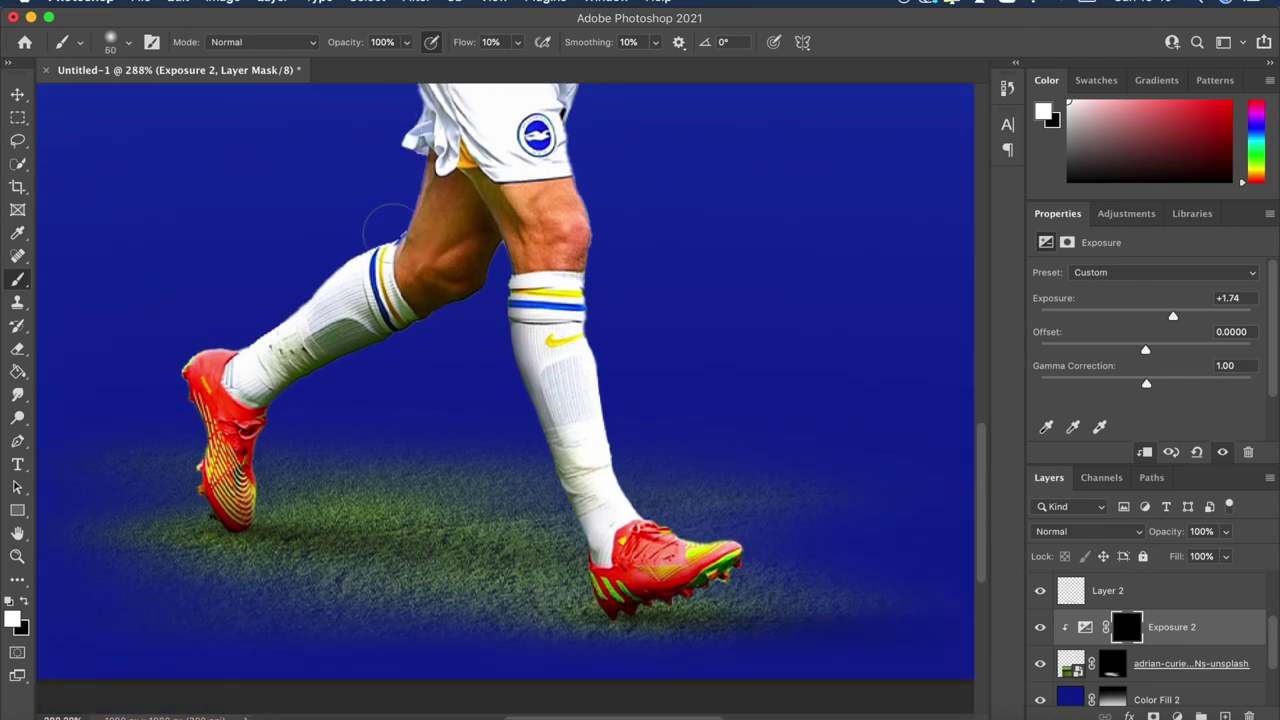
pyautogui.moveTo(337, 494)
pyautogui.mouseDown()
pyautogui.moveTo(439, 506)
pyautogui.moveTo(567, 555)
pyautogui.mouseUp()
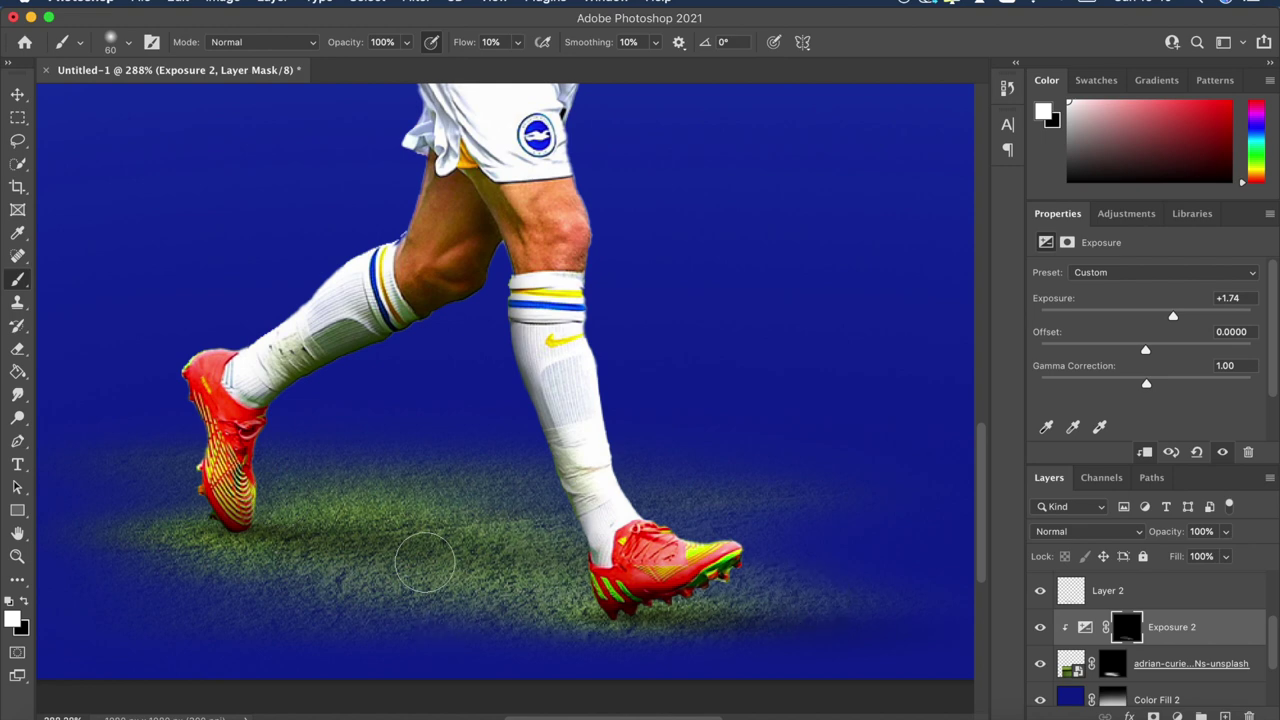
# - Compare the grass with and without the Exposure 2 brightening by hiding and showing the adjustment
pyautogui.scroll(-8, 710, 635)
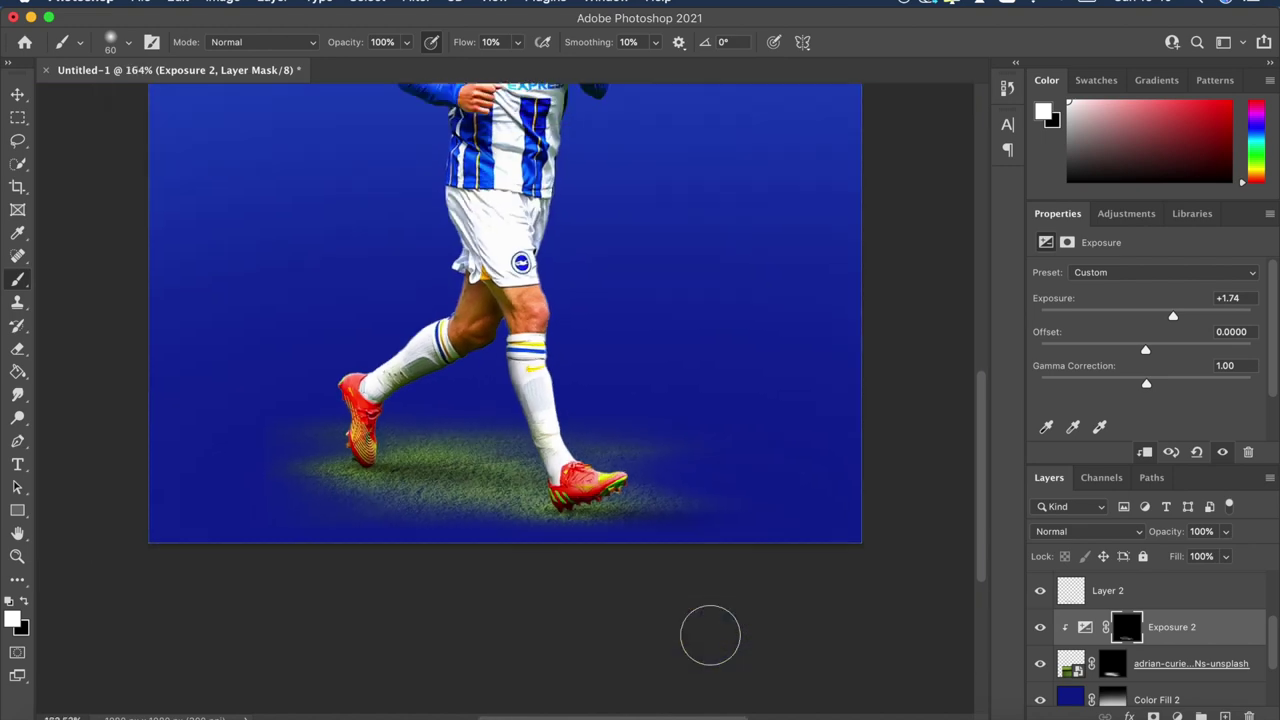
pyautogui.scroll(3, 710, 635)
pyautogui.click(1040, 630)
pyautogui.click(1040, 627)
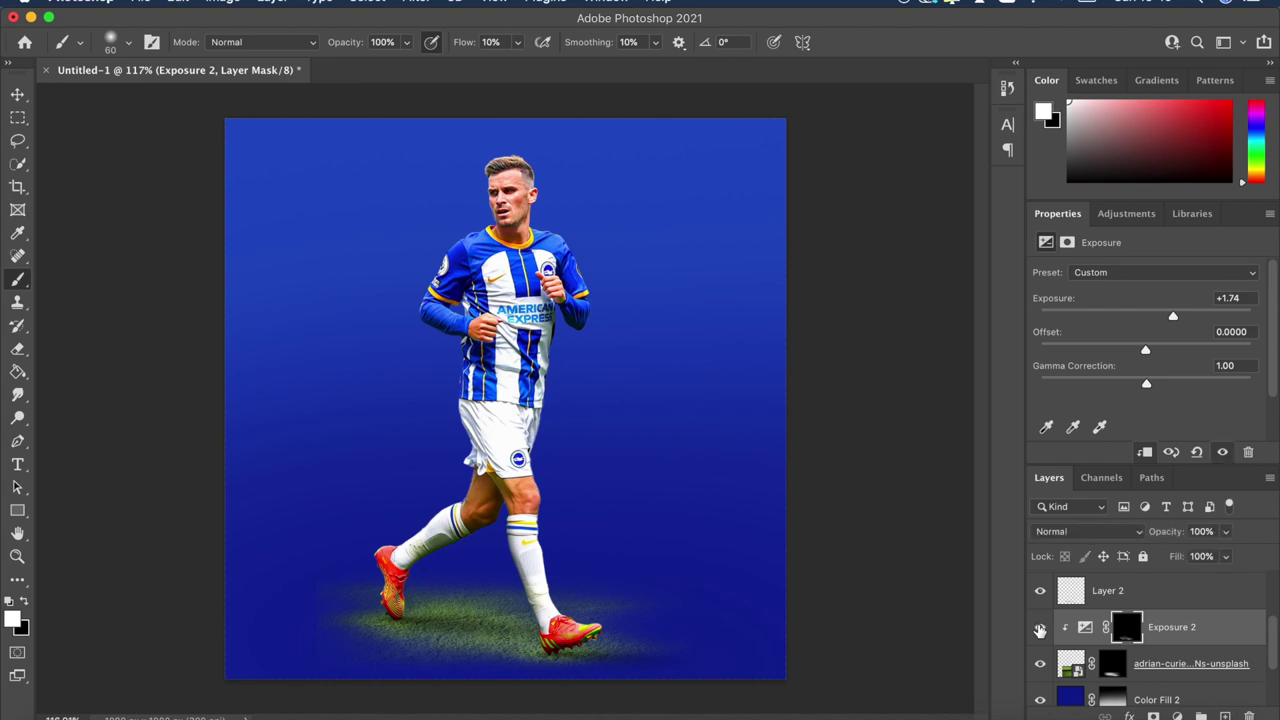
pyautogui.scroll(3, 478, 660)
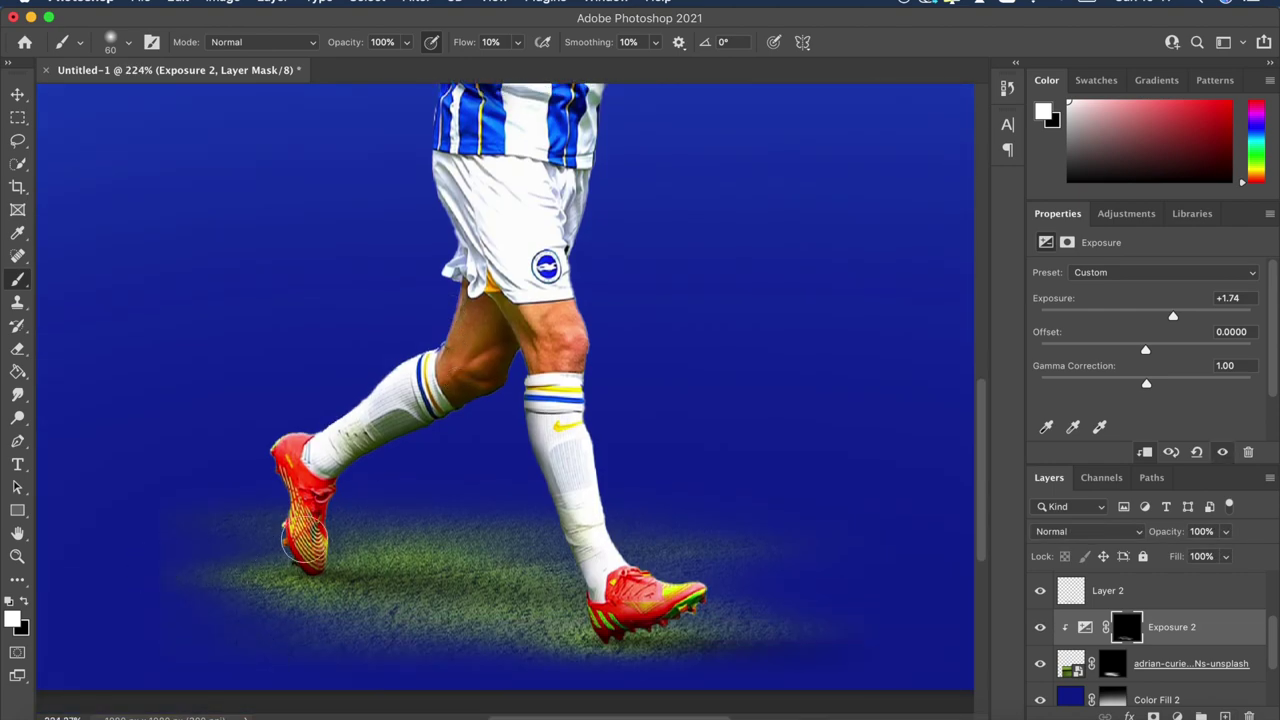
pyautogui.scroll(-4, 738, 592)
pyautogui.scroll(3, 737, 591)
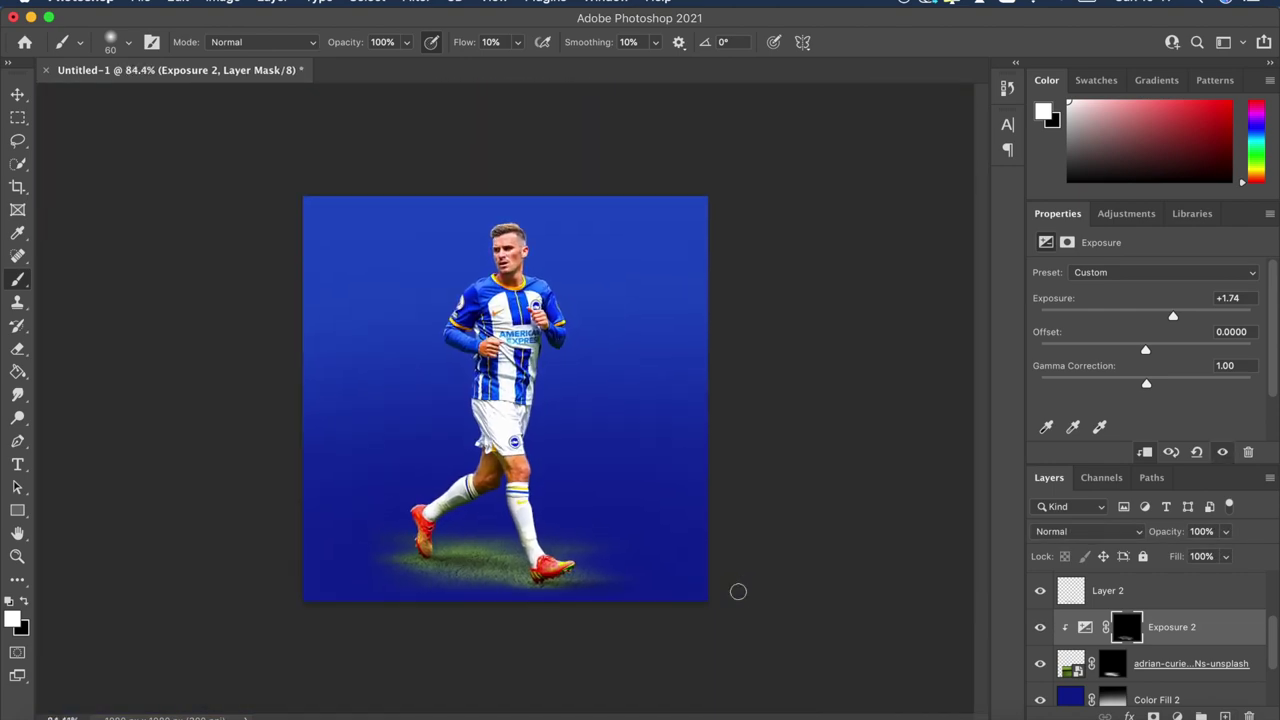
# - Draw a thin vertical rectangle about 8 px wide and 309 px high on the background beside the player's upper body
pyautogui.scroll(1, 720, 600)
pyautogui.scroll(4, 220, 443)
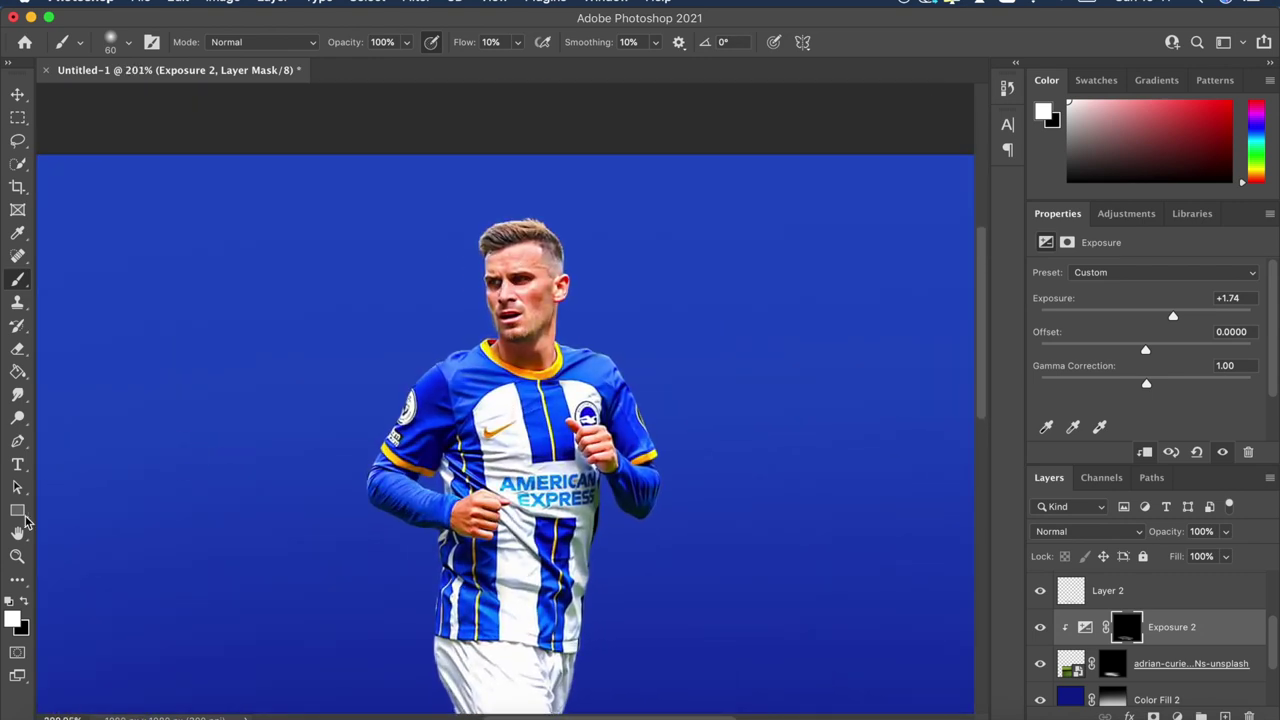
pyautogui.click(17, 510)
pyautogui.moveTo(227, 279); pyautogui.dragTo(232, 552)
# - Fill the thin rectangle with the solid yellow #fcb800
pyautogui.click(1090, 398)
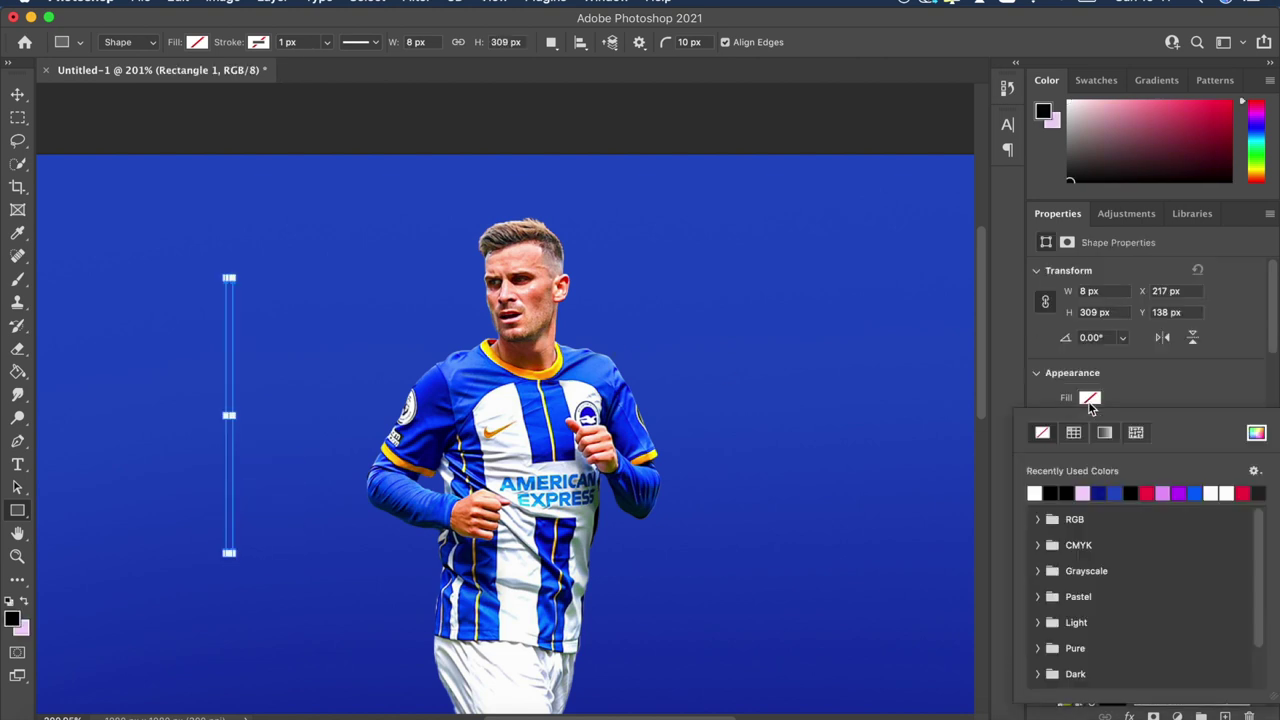
pyautogui.click(1256, 432)
pyautogui.click(1060, 629)
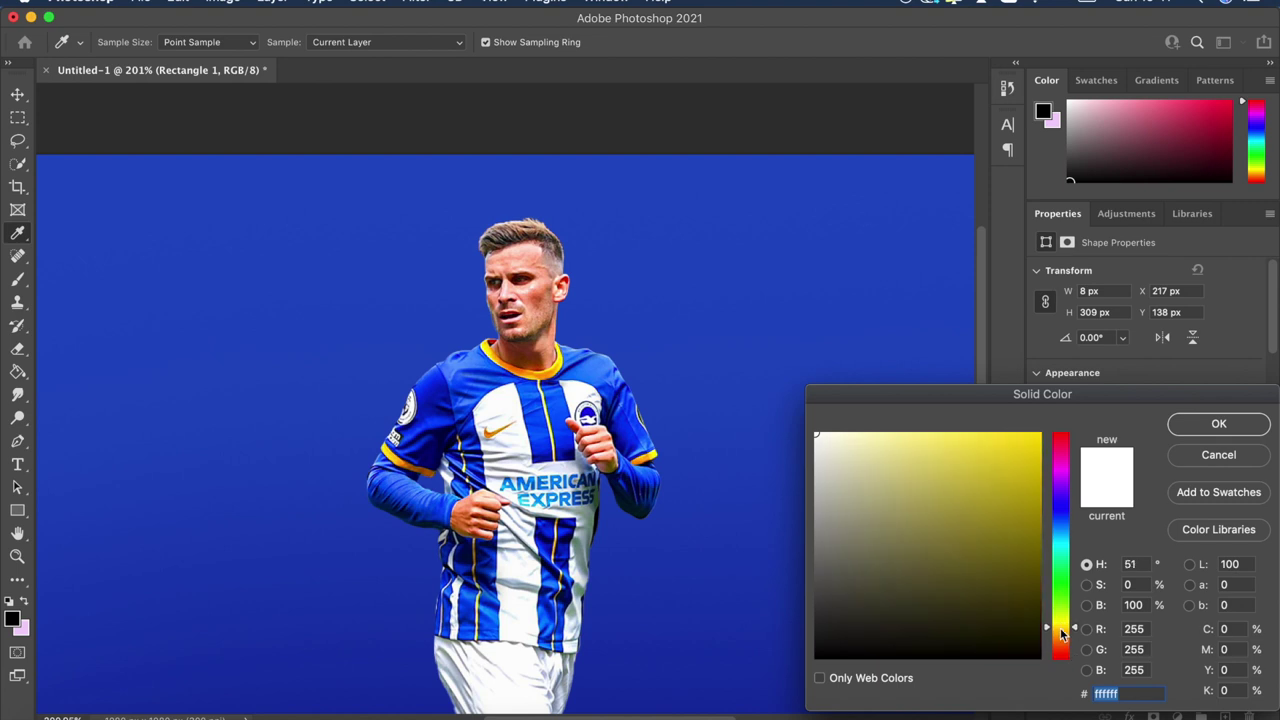
pyautogui.moveTo(1062, 634); pyautogui.dragTo(1062, 631)
pyautogui.click(1040, 435)
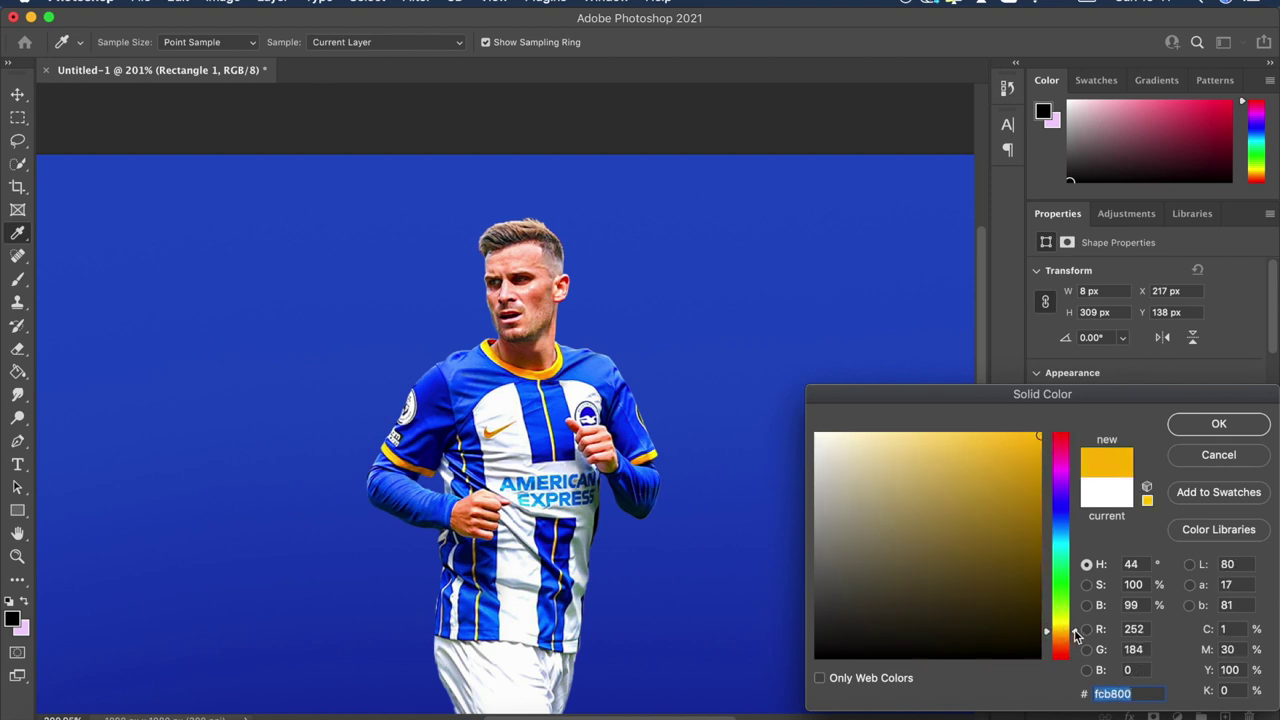
pyautogui.click(1205, 423)
# - Move the thin rectangle closer to the player and change its fill to the orange #fca000
pyautogui.press('v')
pyautogui.scroll(-3, 287, 397)
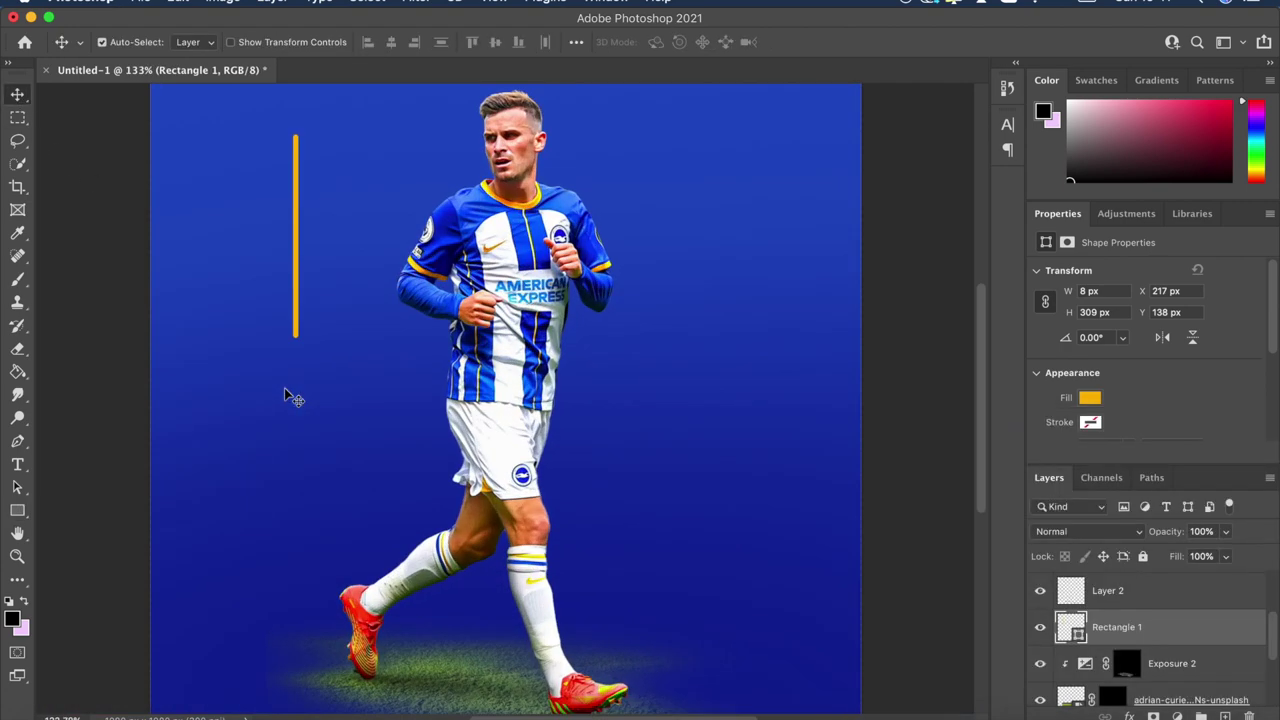
pyautogui.press('super+equal')
pyautogui.moveTo(274, 223); pyautogui.dragTo(320, 235)
pyautogui.click(1090, 398)
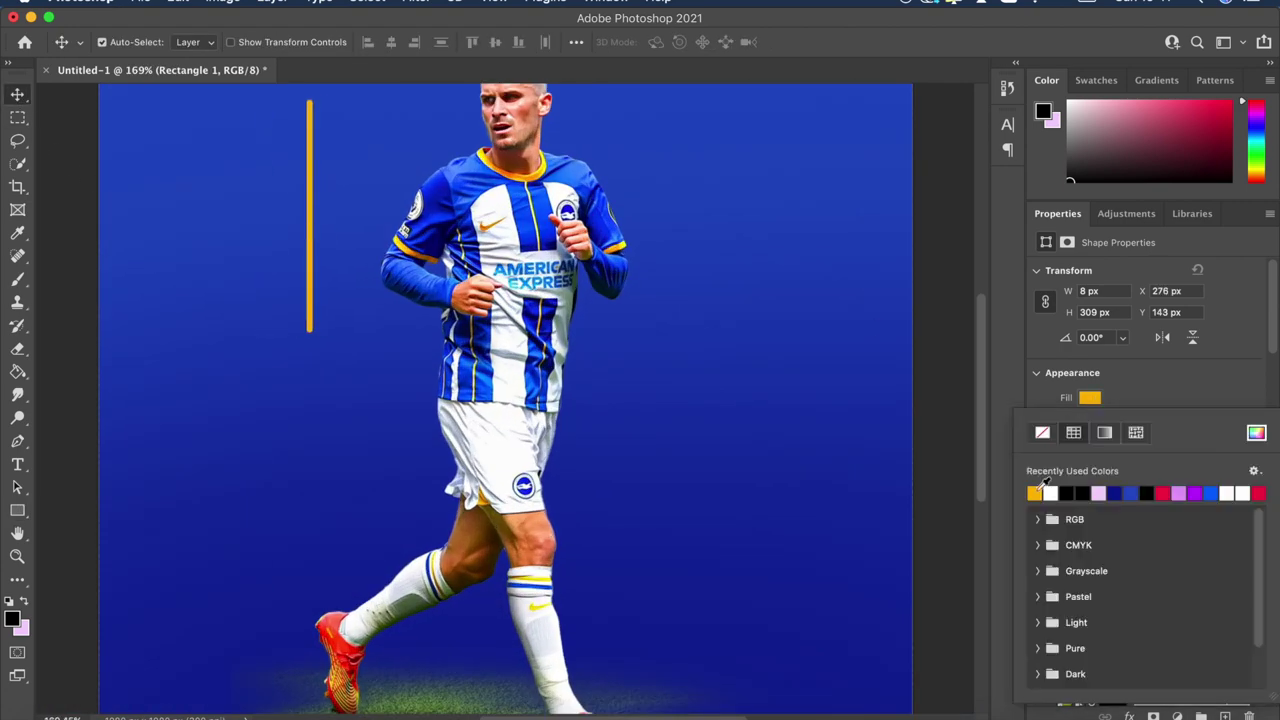
pyautogui.click(1255, 432)
pyautogui.moveTo(1076, 632); pyautogui.dragTo(1076, 636)
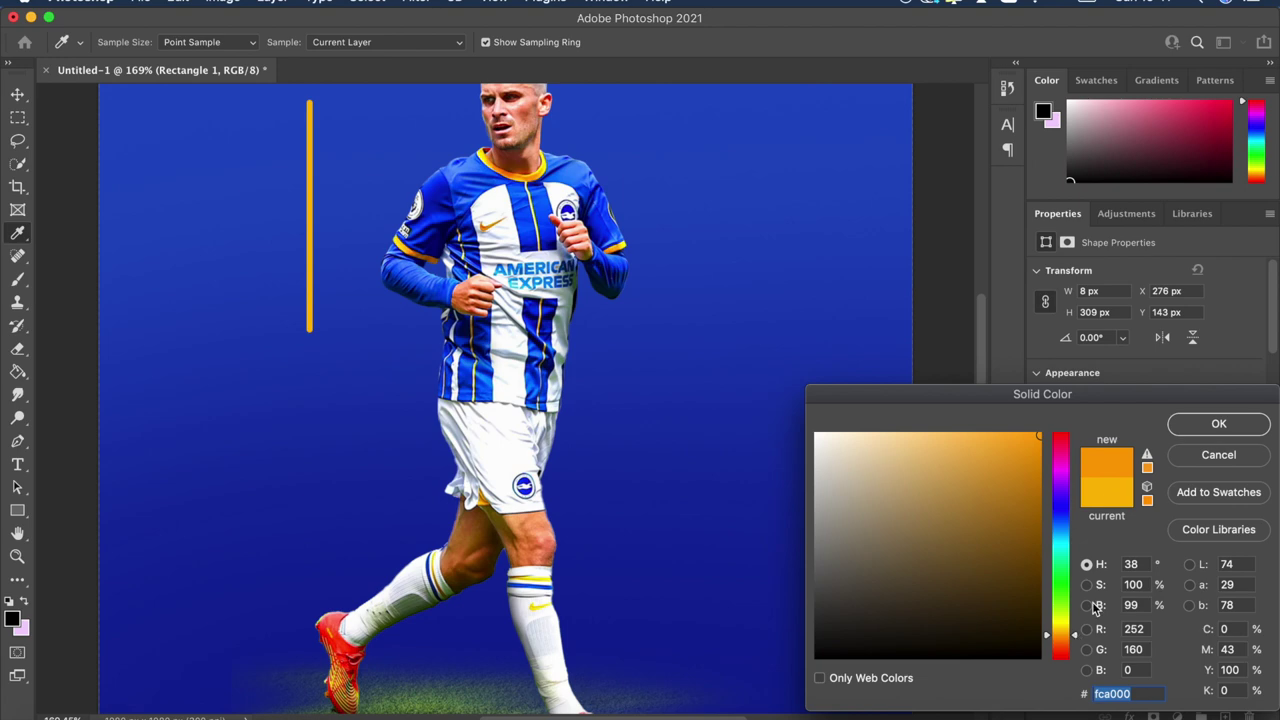
pyautogui.click(1212, 424)
pyautogui.scroll(-3, 704, 318)
pyautogui.scroll(5, 704, 318)
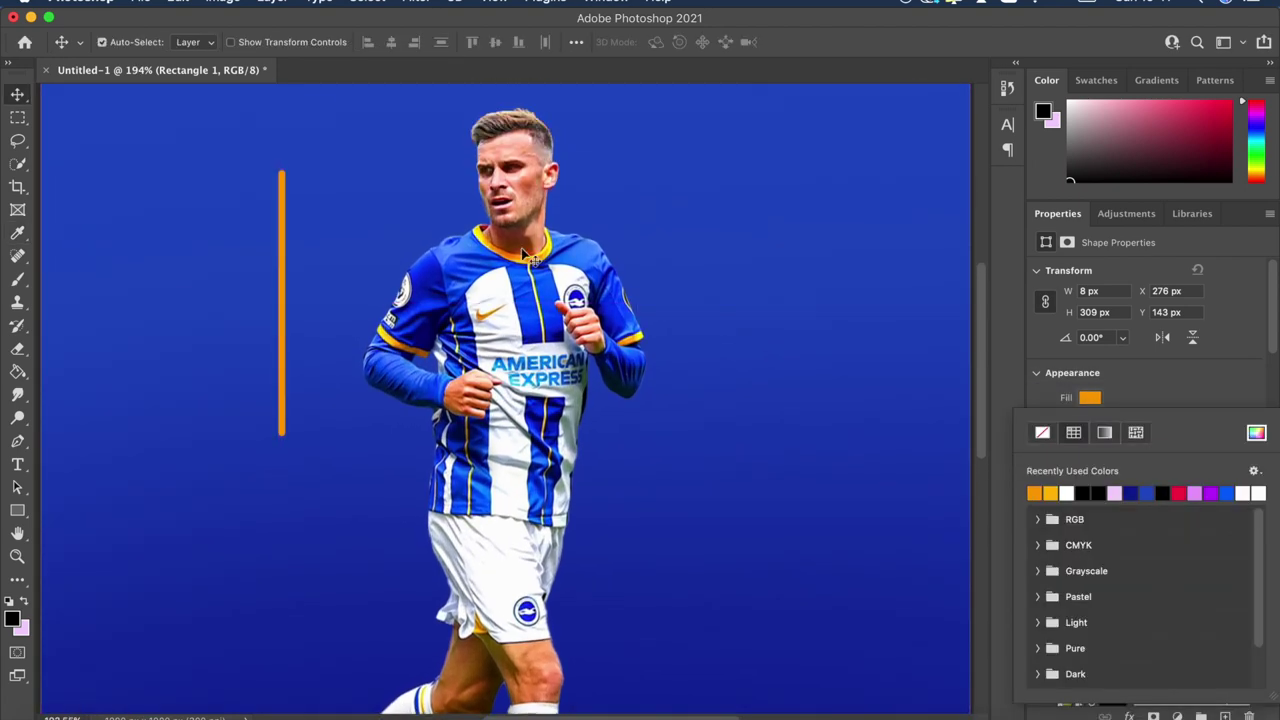
# - Rotate the orange bar 90° clockwise and centre it horizontally on the canvas at the height of the player's face
pyautogui.press('super+minus')
pyautogui.click(332, 285)
pyautogui.press('super+t')
pyautogui.rightClick(333, 284)
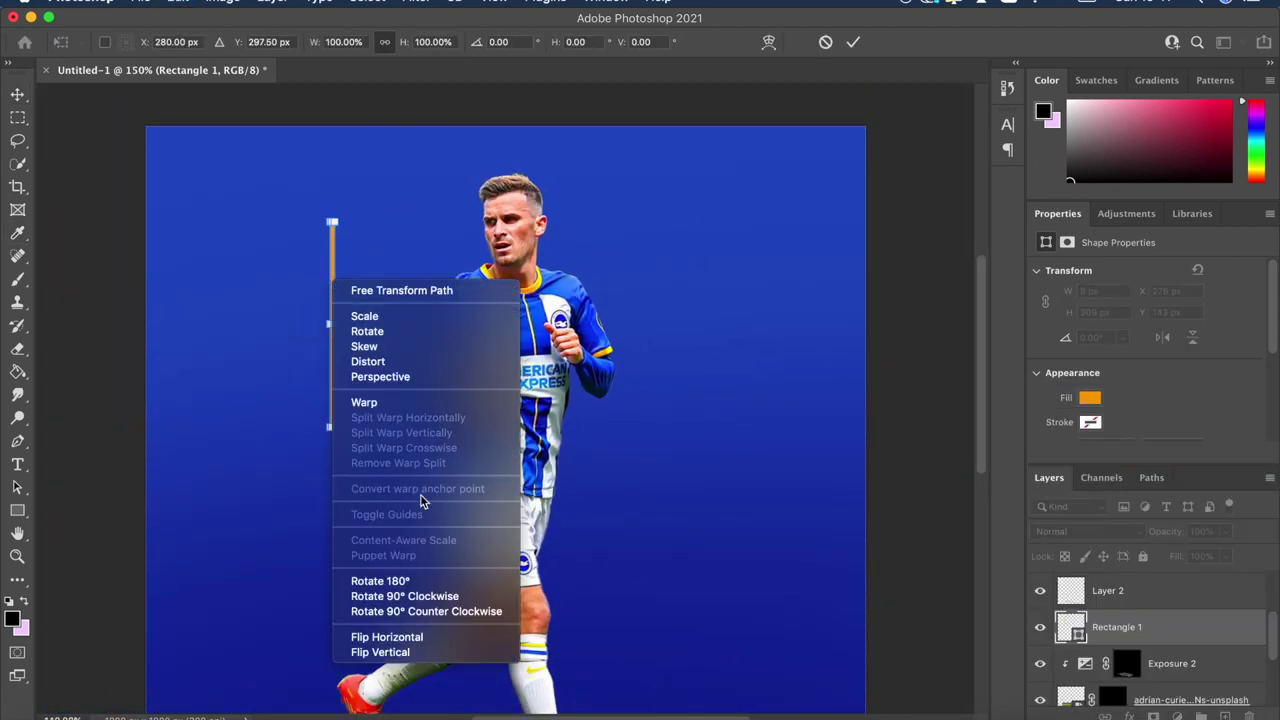
pyautogui.click(417, 597)
pyautogui.moveTo(378, 333); pyautogui.dragTo(555, 246)
pyautogui.press('Return')
pyautogui.click(686, 212)
pyautogui.press('super+minus')
# - Lengthen the horizontal orange bar evenly on both sides to about 448 px
pyautogui.scroll(3, 680, 207)
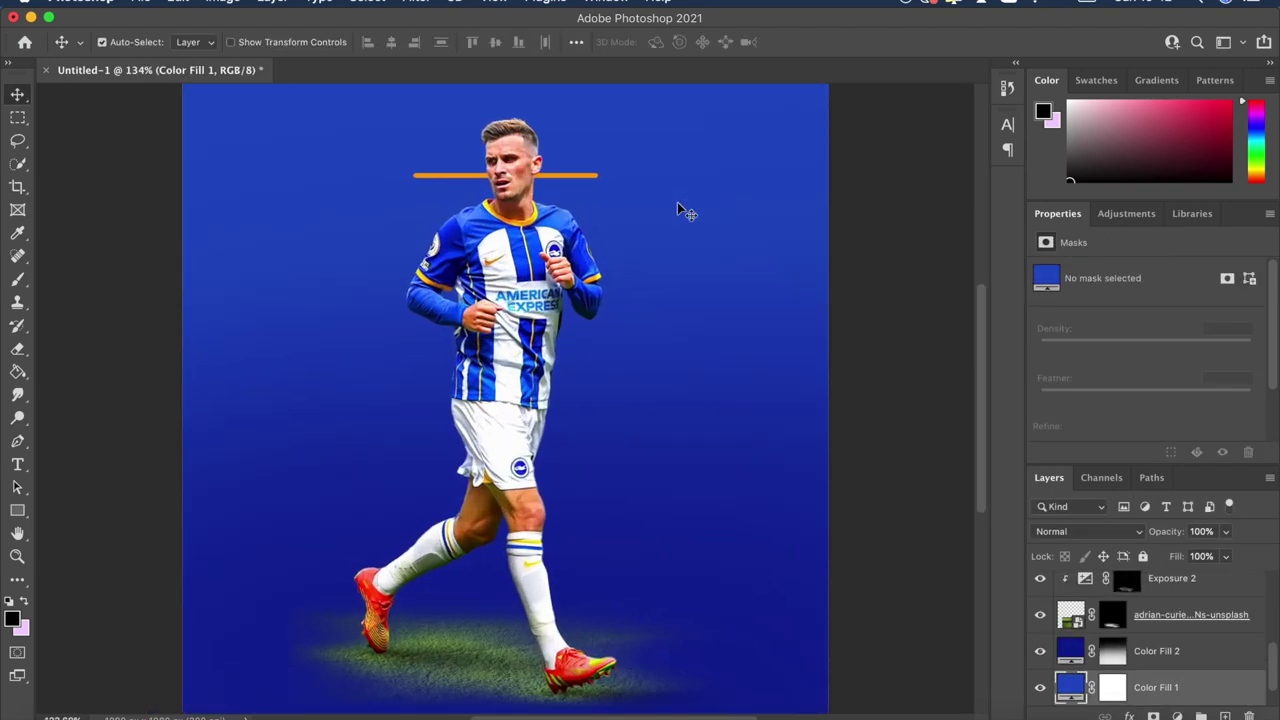
pyautogui.scroll(10, 680, 207)
pyautogui.click(627, 322)
pyautogui.press('super+t')
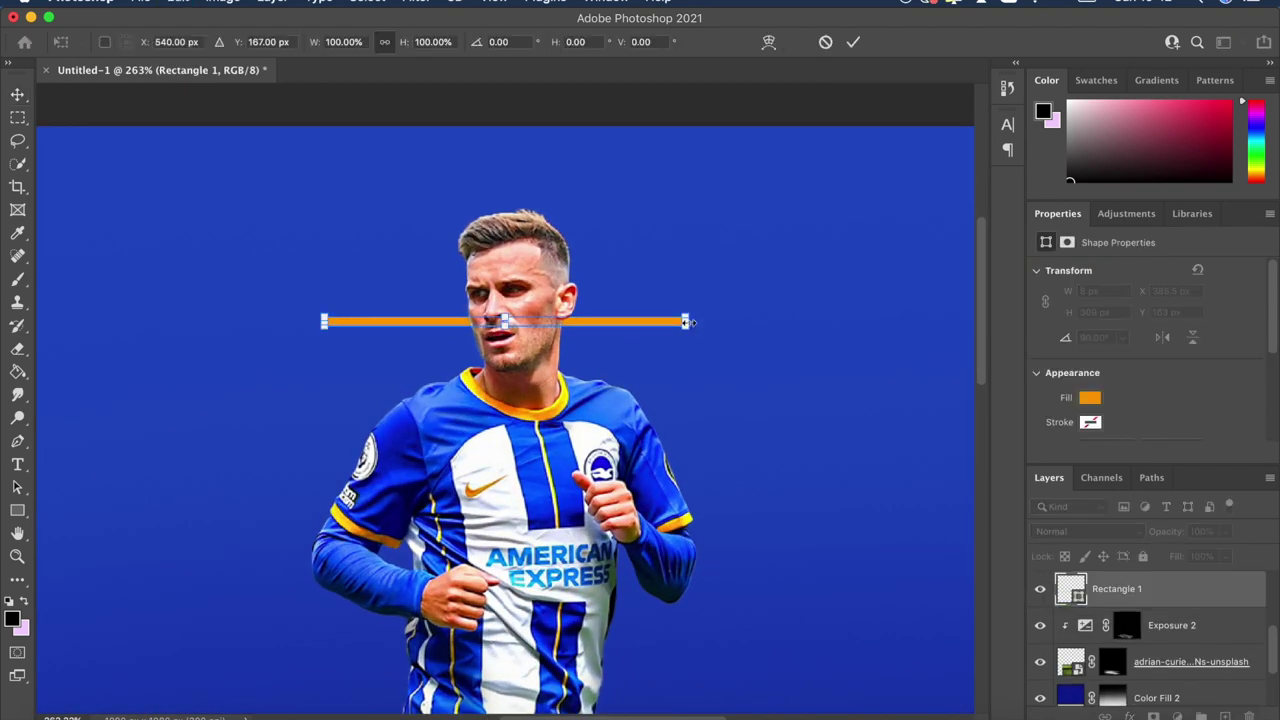
pyautogui.moveTo(687, 325); pyautogui.dragTo(605, 322)
pyautogui.press('Return')
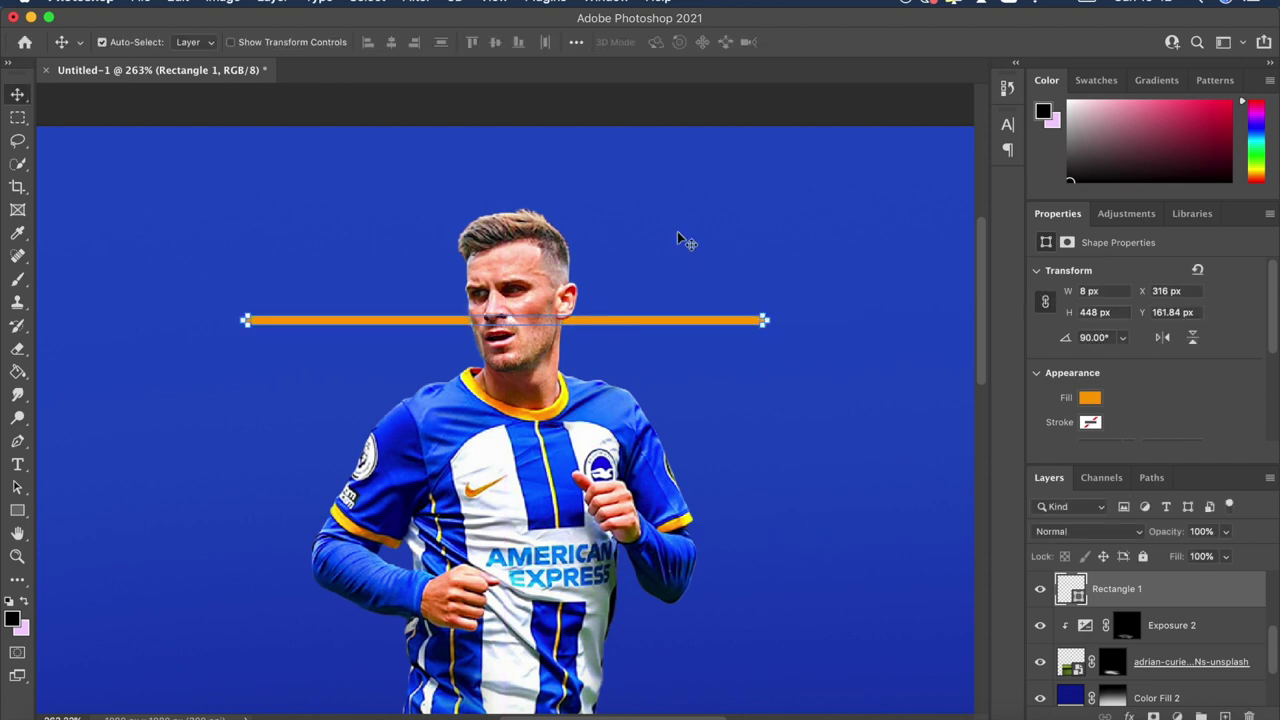
# - Copy the orange bar downward to make five evenly spaced horizontal bars and group them as Lines
pyautogui.click(737, 202)
pyautogui.scroll(-5, 737, 202)
pyautogui.scroll(-4, 738, 203)
pyautogui.press('super+plus')
pyautogui.click(651, 205)
pyautogui.moveTo(651, 205); pyautogui.dragTo(643, 233)
pyautogui.moveTo(643, 233); pyautogui.dragTo(645, 331)
pyautogui.scroll(-5, 633, 283)
pyautogui.scroll(5, 633, 283)
pyautogui.scroll(3, 640, 295)
pyautogui.scroll(-3, 1205, 668)
pyautogui.keyDown('shift'); pyautogui.click(1203, 651); pyautogui.keyUp('shift')
pyautogui.press('super+g')
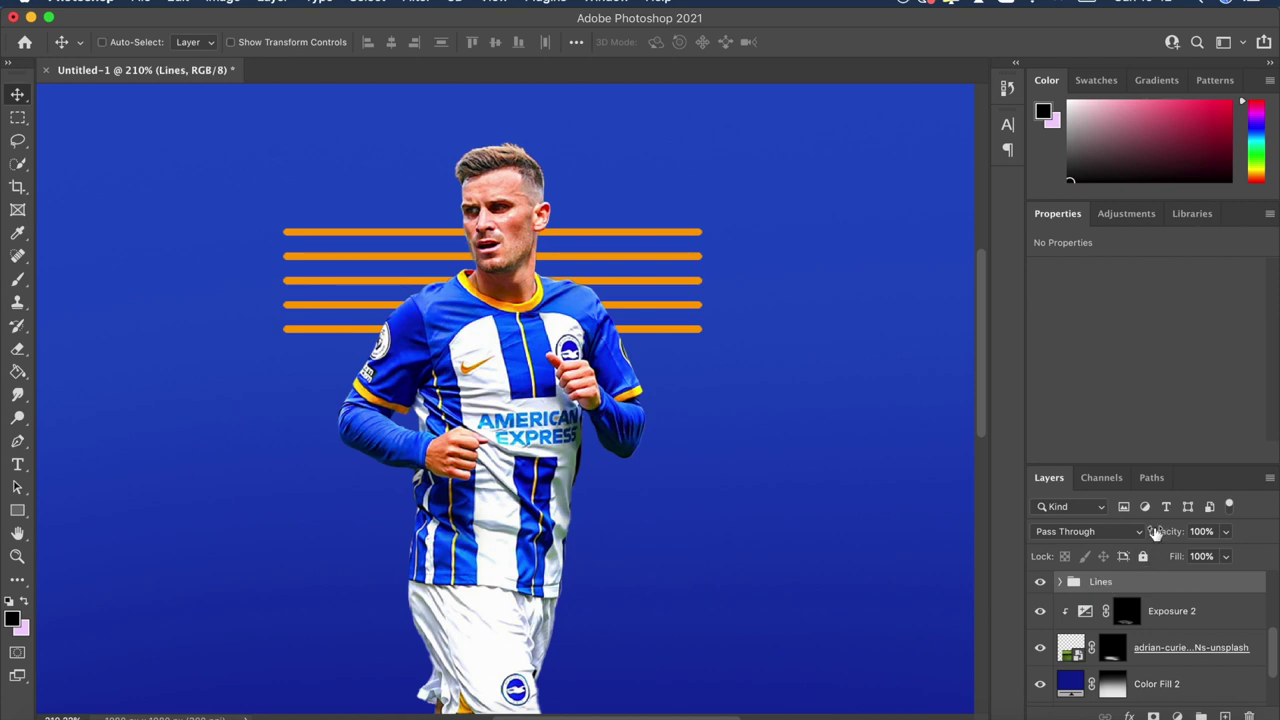
# - Duplicate the Lines group and place the copy directly below the original, continuing the same bar spacing
pyautogui.press('super+j')
pyautogui.press('super+t')
pyautogui.moveTo(524, 292); pyautogui.dragTo(530, 414)
pyautogui.press('Return')
pyautogui.press('super+0')
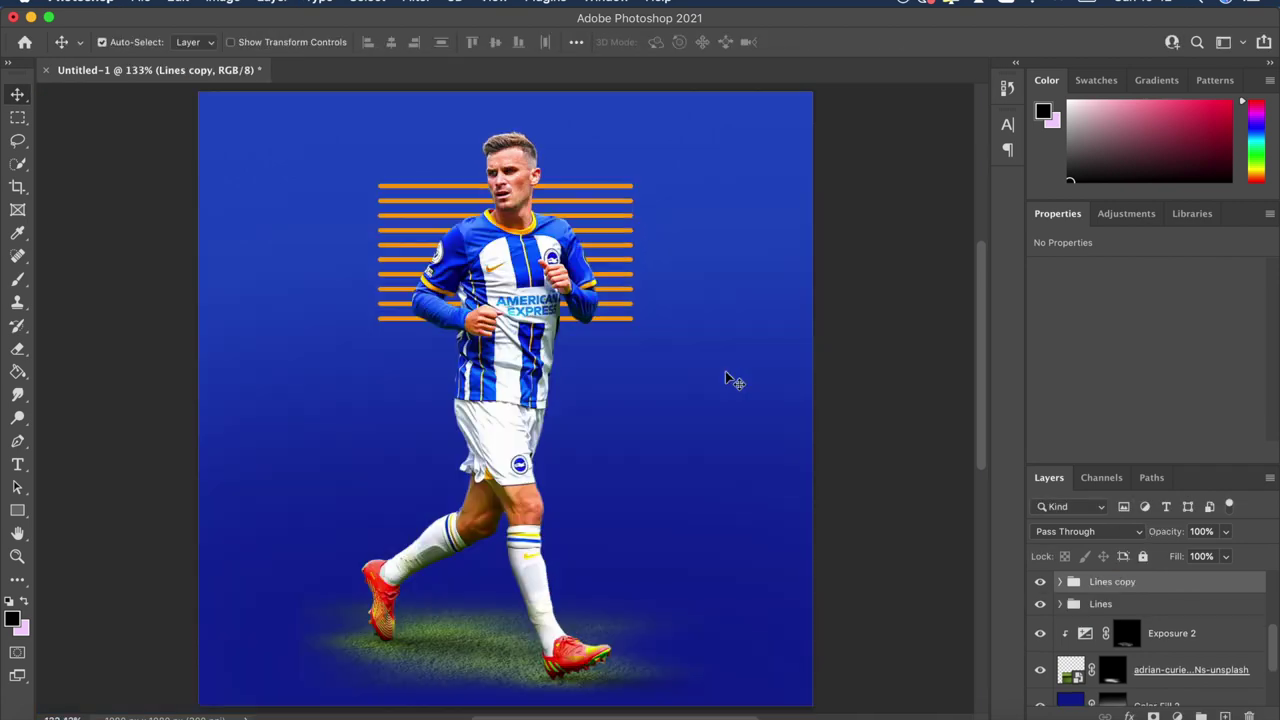
# - Add another copy of the bar group beneath the second set, extending the stripes to the bottom of the shirt
pyautogui.scroll(-2, 731, 376)
pyautogui.scroll(4, 729, 374)
pyautogui.press('super+j')
pyautogui.press('super+t')
pyautogui.moveTo(506, 212); pyautogui.dragTo(506, 326)
pyautogui.scroll(2, 506, 431)
pyautogui.press('Return')
pyautogui.scroll(-4, 605, 418)
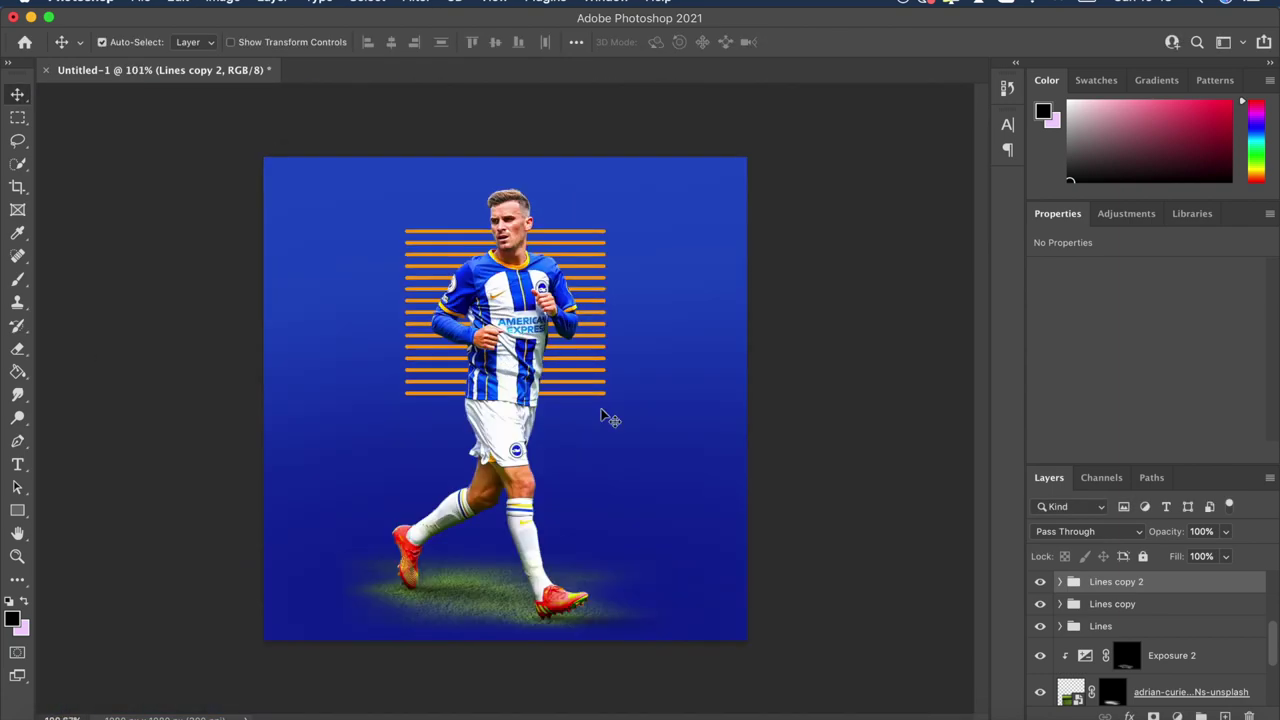
# - Add a fourth copy of the bar group below the others, extending the stripes down over the player's shorts
pyautogui.scroll(5, 605, 418)
pyautogui.press('super+j')
pyautogui.press('super+t')
pyautogui.moveTo(402, 228); pyautogui.dragTo(387, 378)
pyautogui.press('Return')
pyautogui.scroll(-5, 600, 354)
pyautogui.scroll(2, 620, 341)
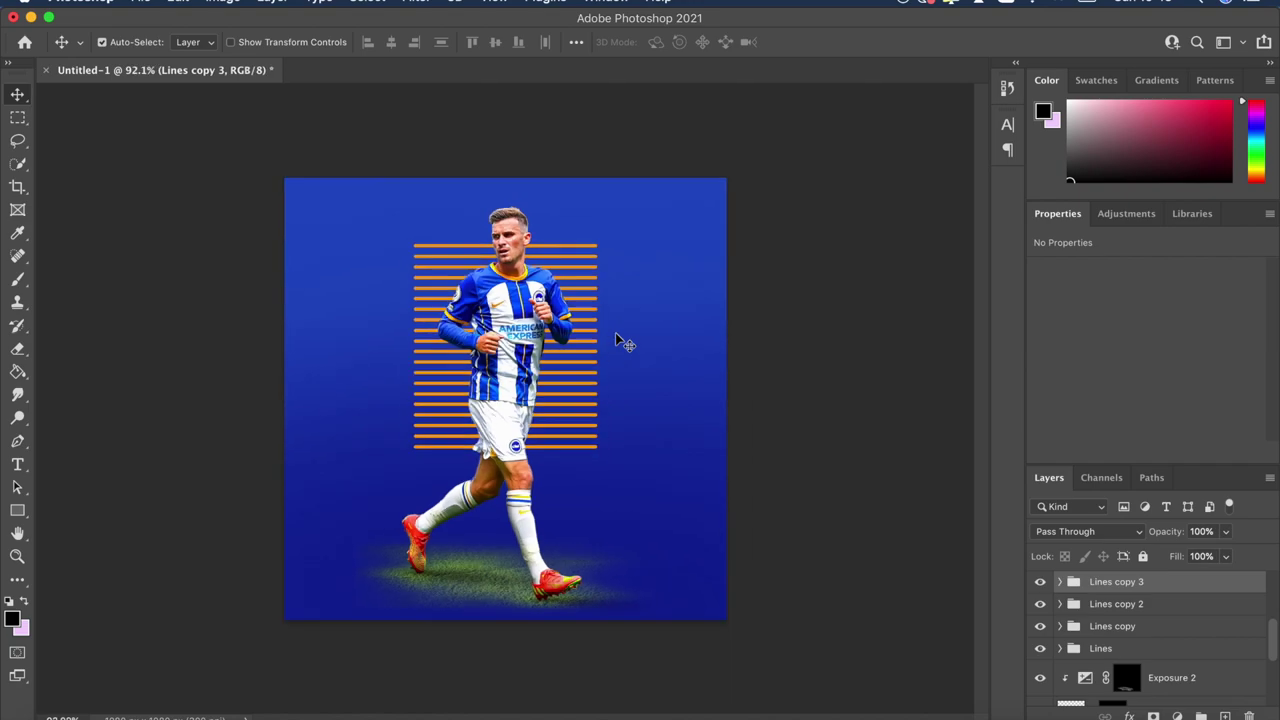
pyautogui.scroll(3, 620, 341)
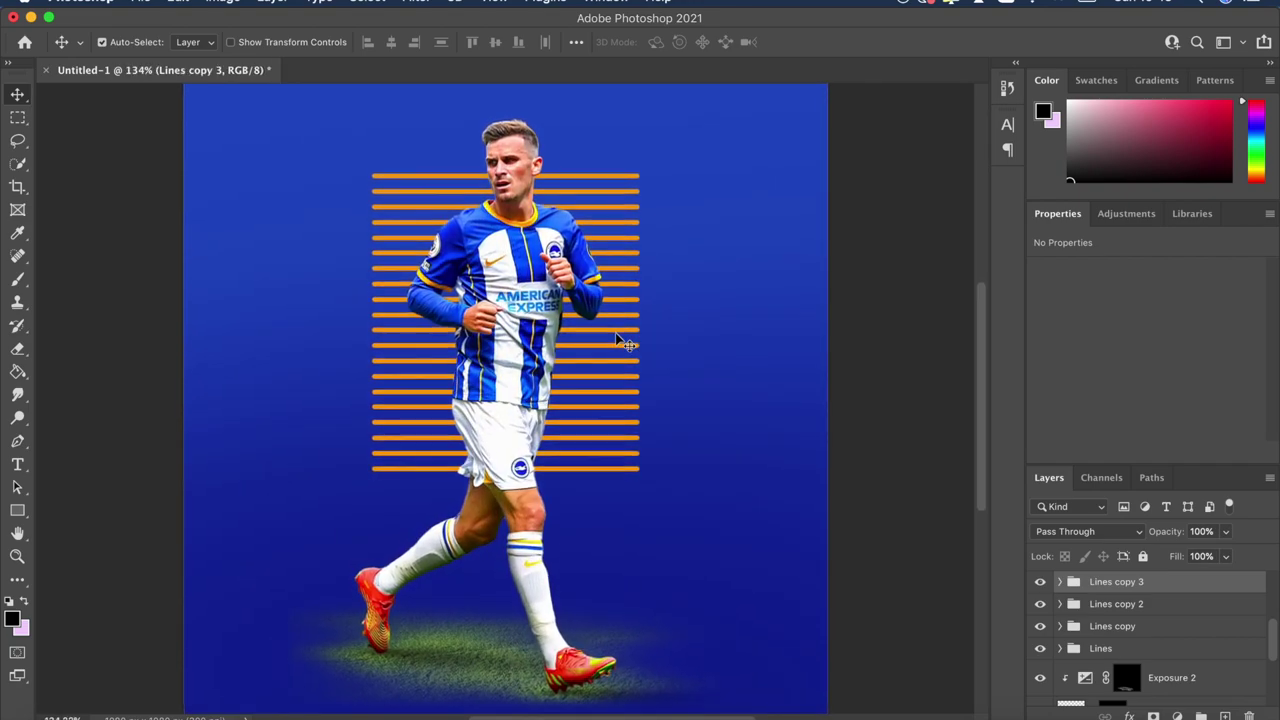
# - Switch to the Chrome browser and search Google Images for "BRIGHTON PNG"
pyautogui.click(1014, 712)
pyautogui.click(1157, 35)
pyautogui.write('BRIGHTON PNG')
pyautogui.press('Return')
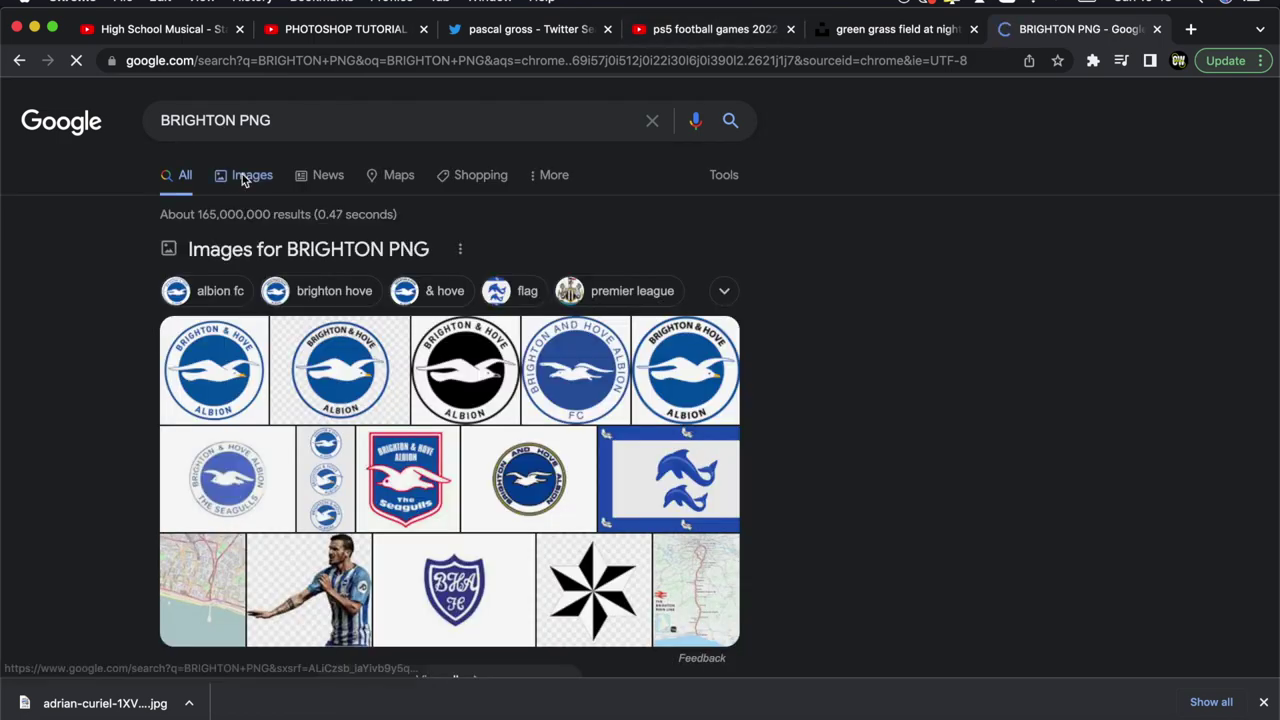
pyautogui.click(246, 176)
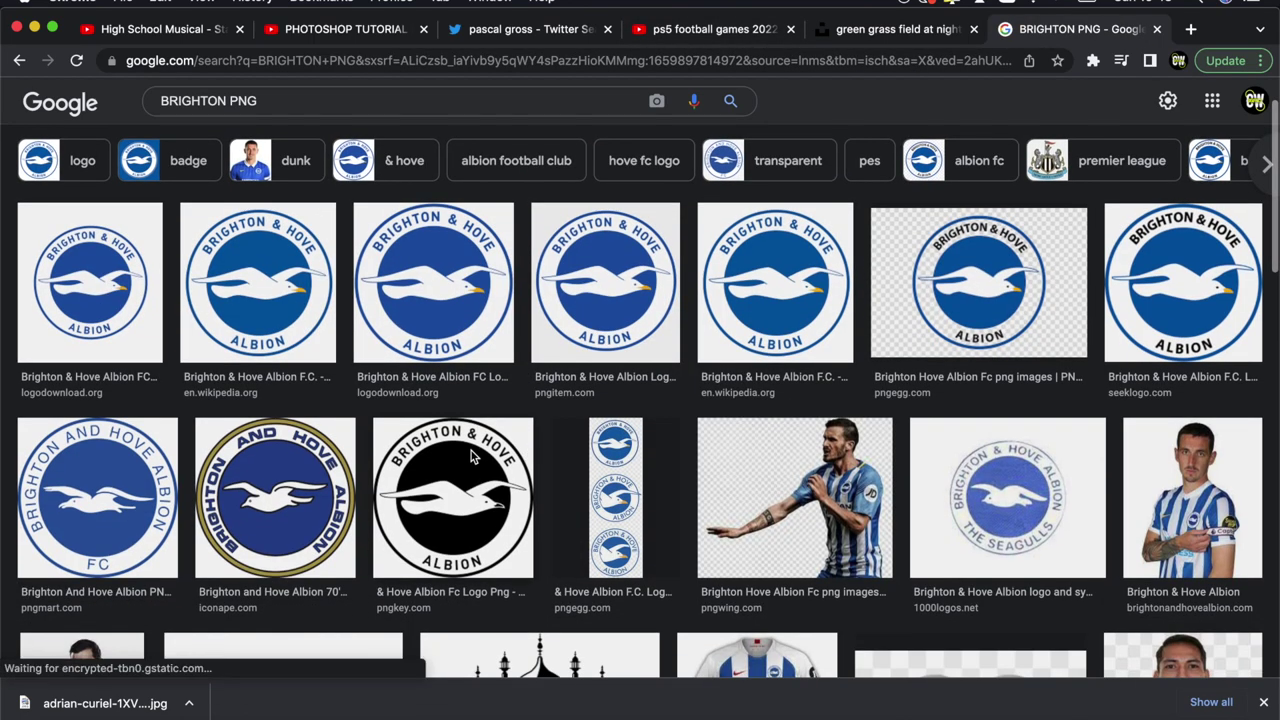
# - Bring the black-and-white Brighton & Hove Albion logo from the image results into the Photoshop document
pyautogui.click(474, 457)
pyautogui.moveTo(928, 418); pyautogui.dragTo(472, 324)
pyautogui.press('super+Tab')
# - Scale the logo to about 448 px wide to match the orange bars and centre it horizontally behind the player
pyautogui.press('super+t')
pyautogui.moveTo(754, 318); pyautogui.dragTo(620, 320)
pyautogui.moveTo(486, 323); pyautogui.dragTo(588, 325)
pyautogui.moveTo(681, 322); pyautogui.dragTo(634, 320)
pyautogui.press('Return')
pyautogui.press('super+t')
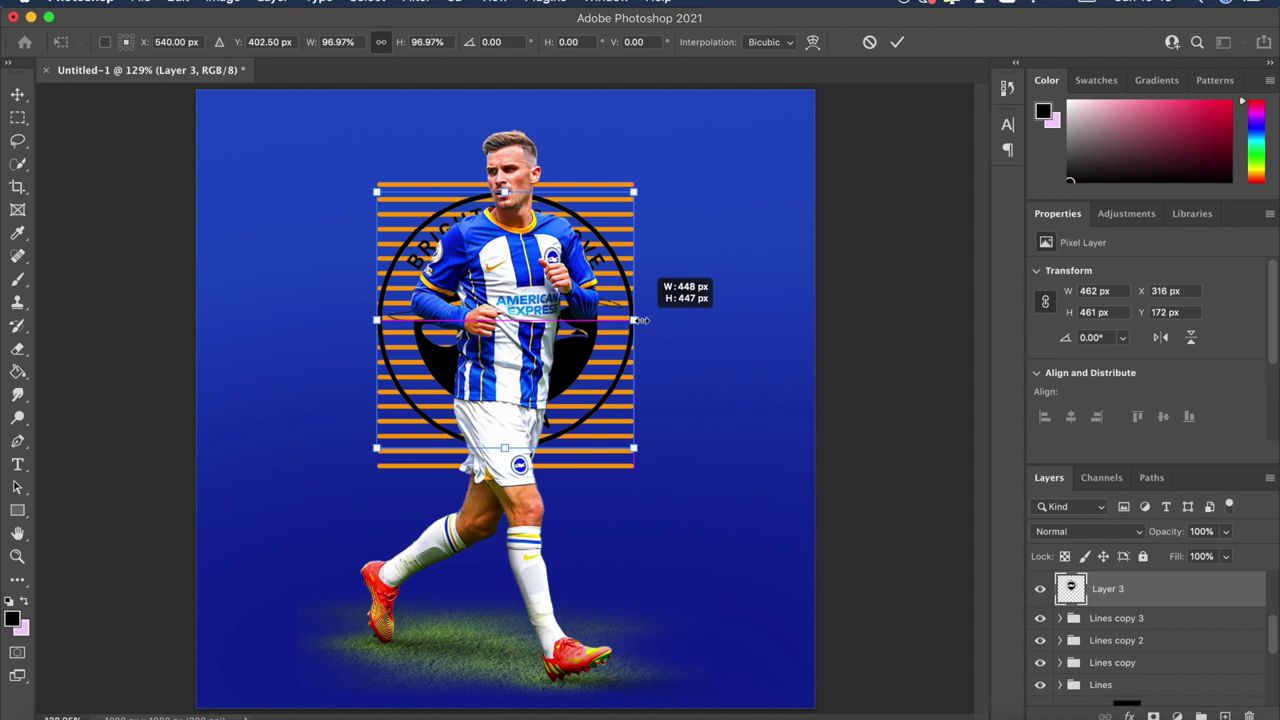
pyautogui.press('Return')
pyautogui.press('super+minus')
# - Move the logo layer beneath all the Lines groups and enlarge it from its centre to about 728 px wide
pyautogui.click(1081, 531)
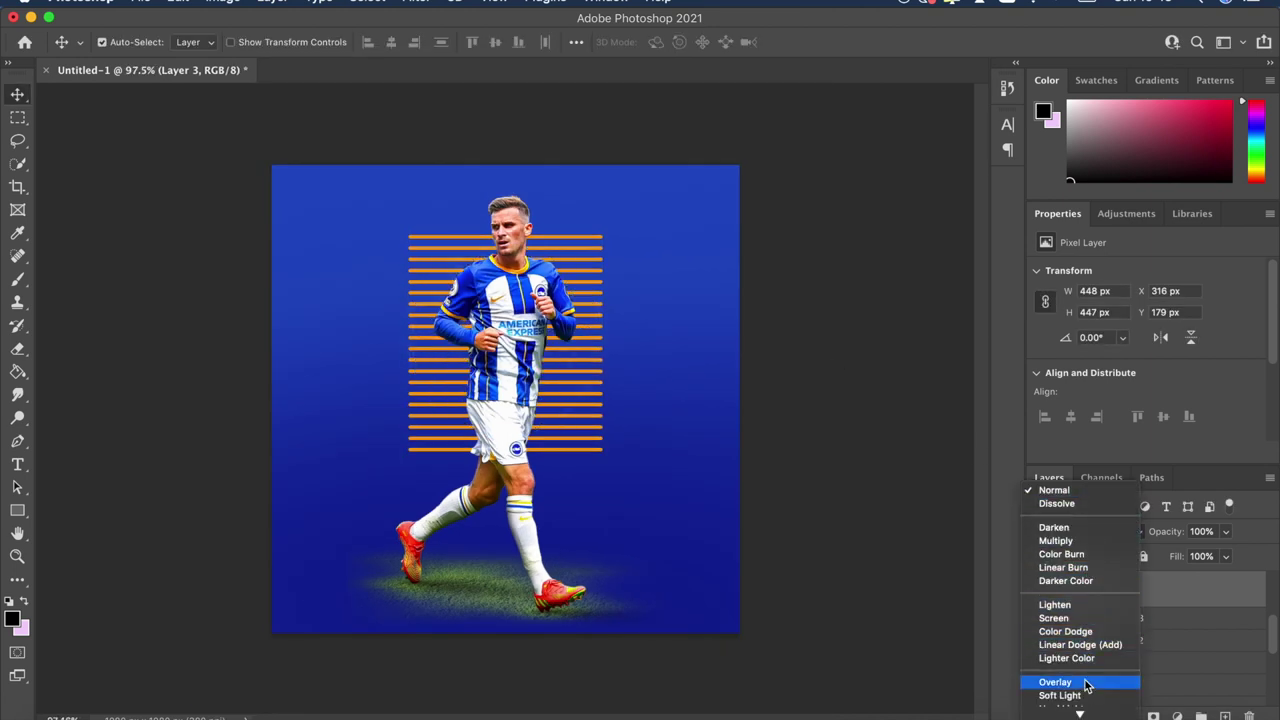
pyautogui.click(905, 510)
pyautogui.moveTo(1112, 598); pyautogui.dragTo(1112, 703)
pyautogui.press('super+t')
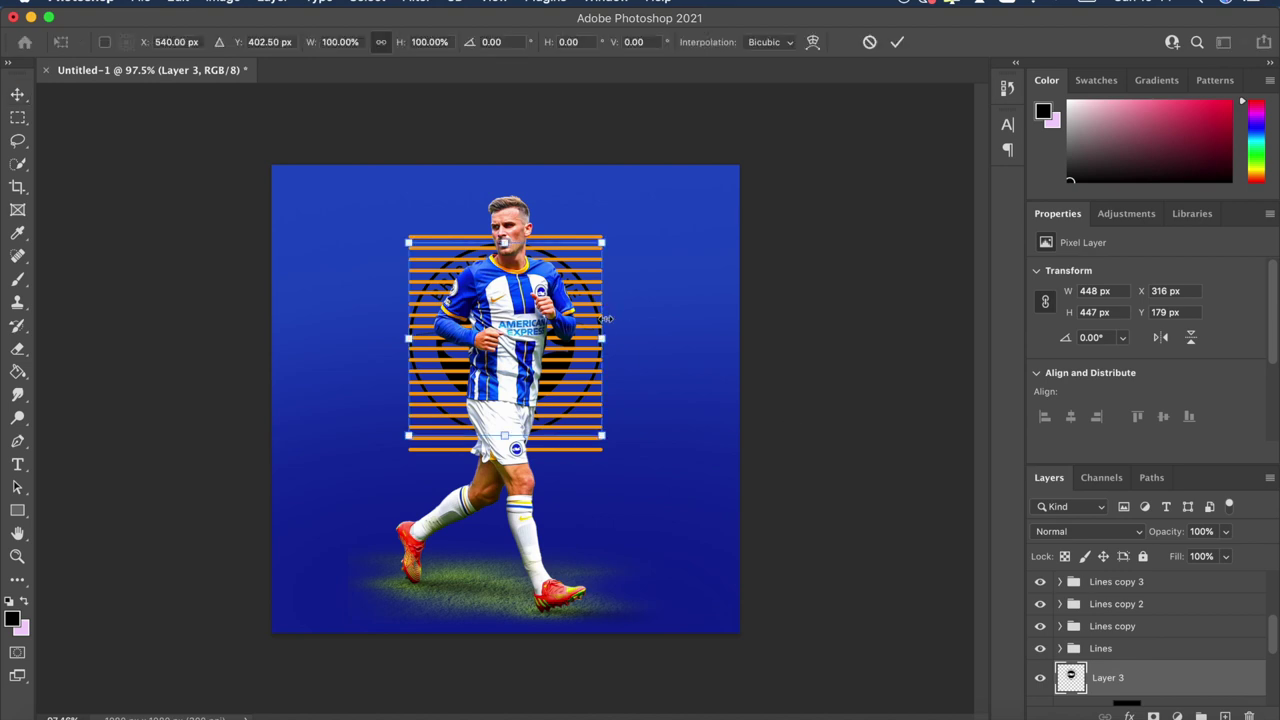
pyautogui.moveTo(605, 340); pyautogui.dragTo(665, 338)
pyautogui.press('Return')
pyautogui.click(1088, 531)
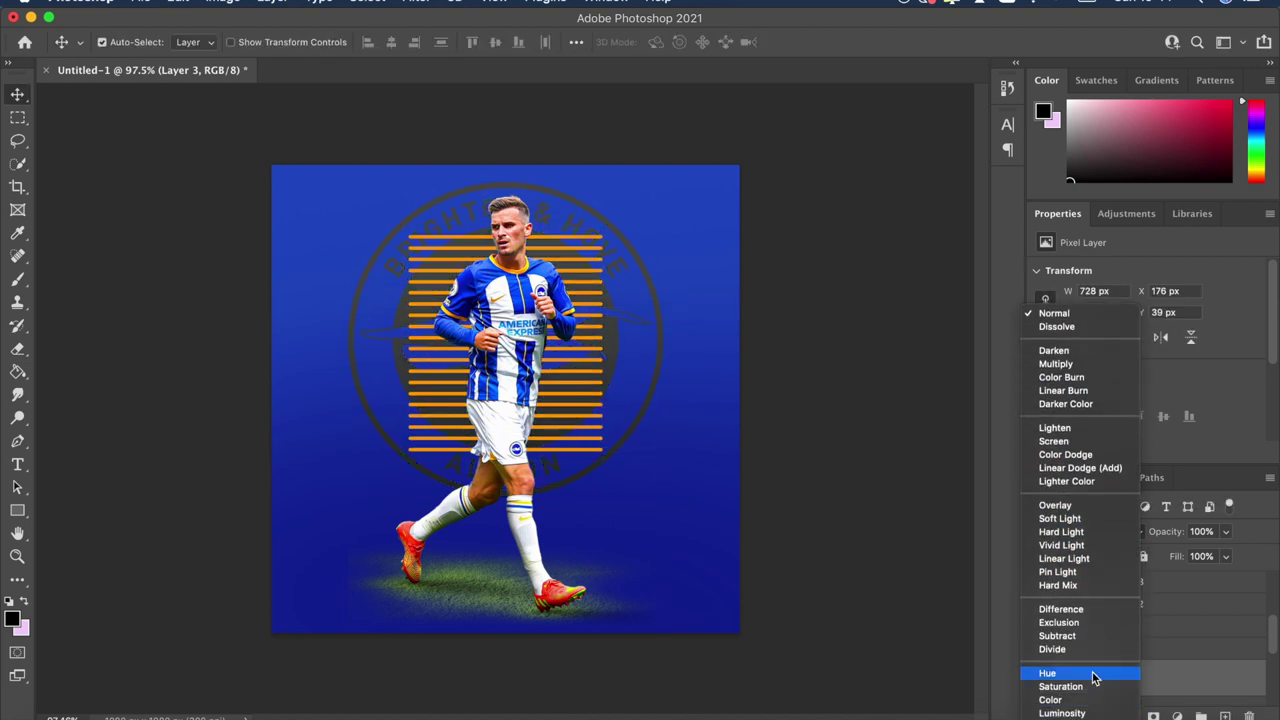
pyautogui.click(931, 546)
# - Apply a Color Overlay in dark blue #032770 to the logo layer
pyautogui.doubleClick(1175, 688)
pyautogui.click(641, 324)
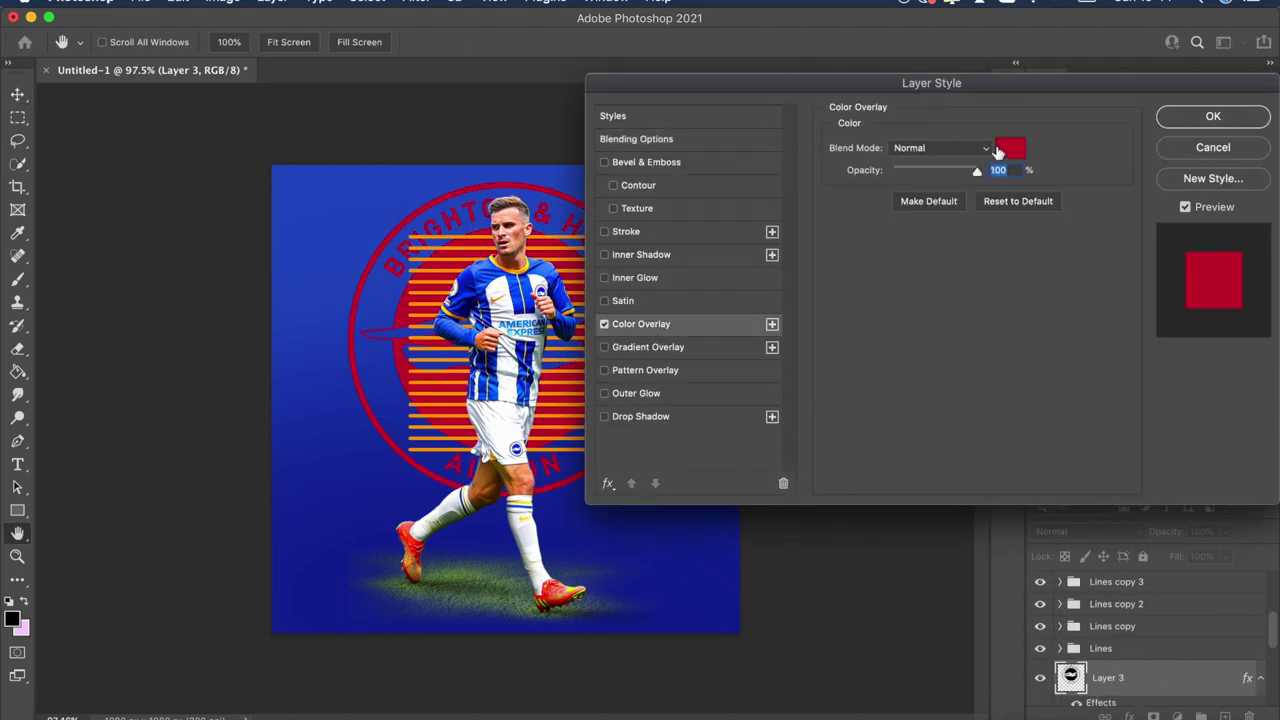
pyautogui.click(1010, 148)
pyautogui.moveTo(1052, 545)
pyautogui.mouseDown()
pyautogui.moveTo(1061, 513)
pyautogui.moveTo(1062, 525)
pyautogui.mouseUp()
pyautogui.click(1035, 548)
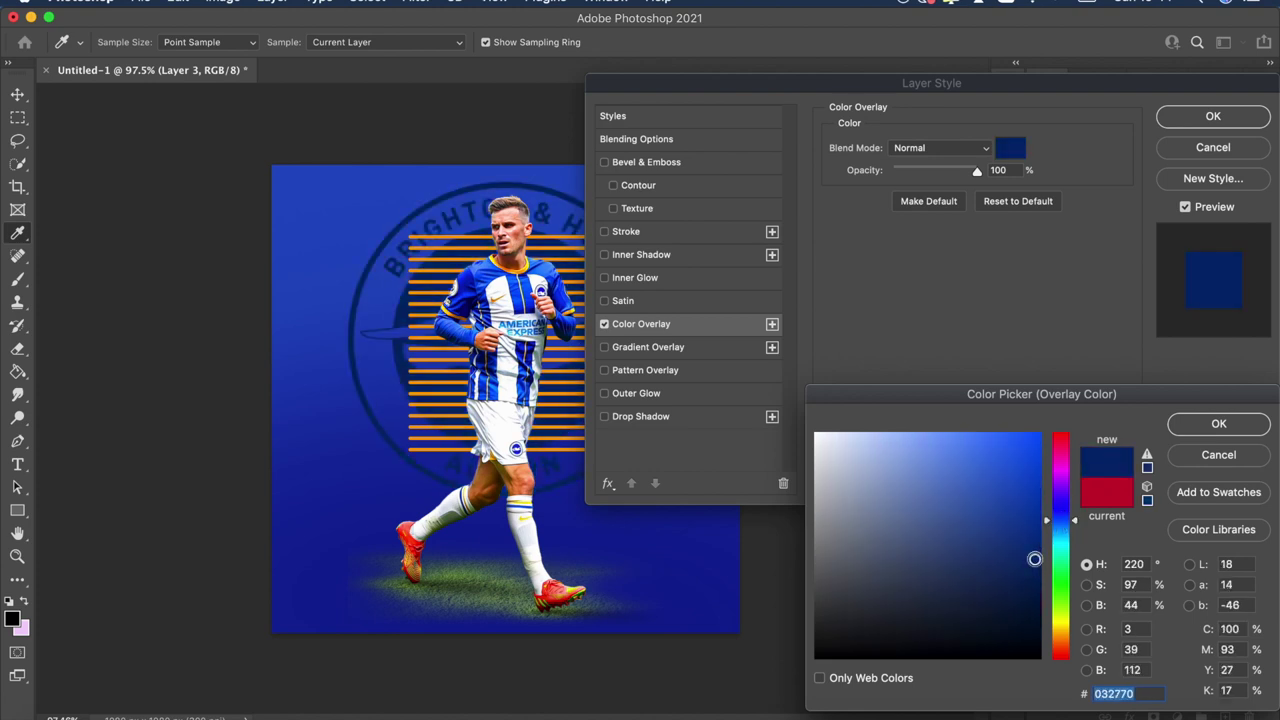
pyautogui.click(1178, 424)
pyautogui.click(1203, 118)
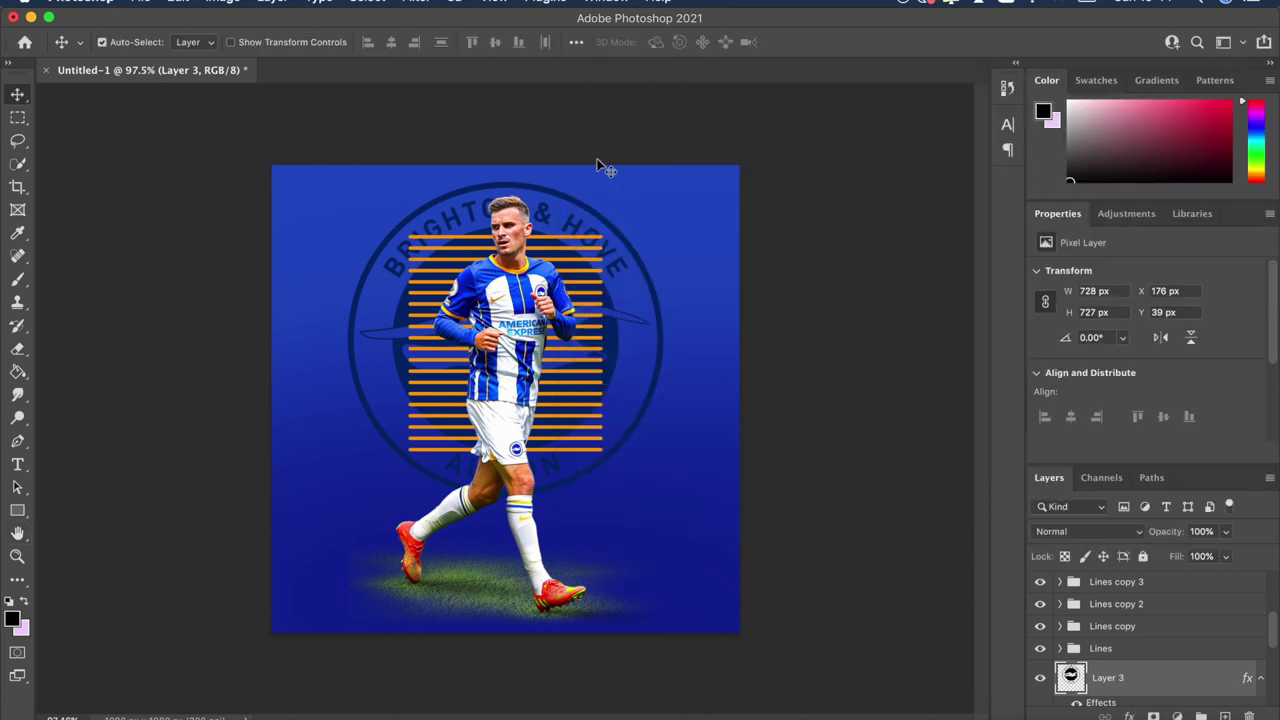
# - Move the logo down to about Y 64 px, keeping it horizontally centred on the canvas
pyautogui.scroll(-5, 603, 166)
pyautogui.scroll(5, 603, 166)
pyautogui.press('super+t')
pyautogui.moveTo(537, 349); pyautogui.dragTo(567, 356)
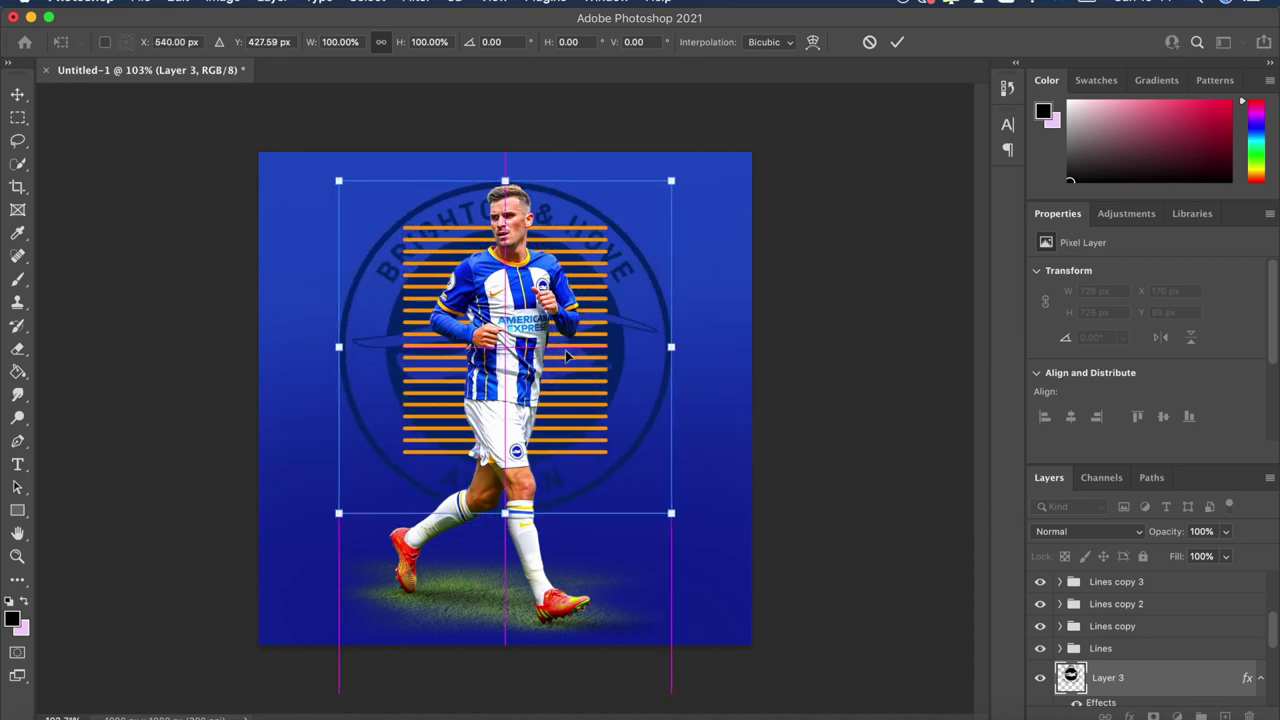
pyautogui.press('Return')
# - Lower the logo layer's opacity to 35%
pyautogui.moveTo(1176, 537); pyautogui.dragTo(1133, 537)
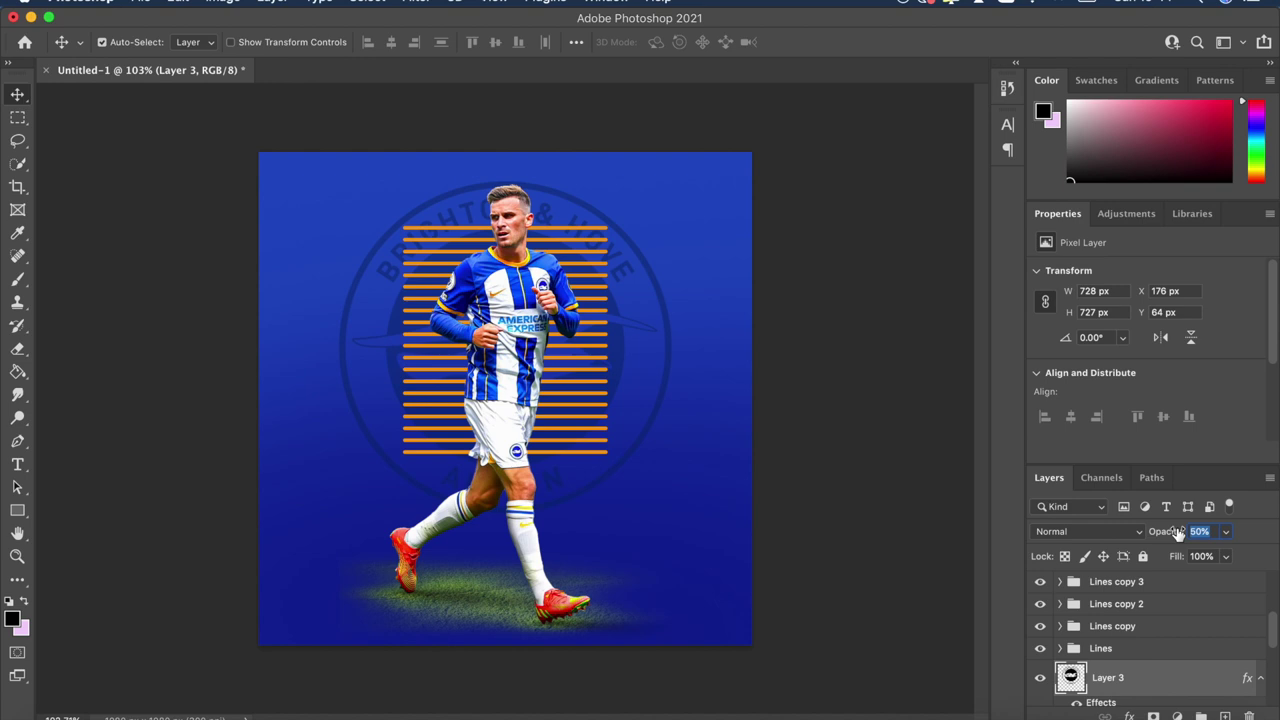
pyautogui.scroll(-5, 679, 337)
pyautogui.scroll(4, 679, 337)
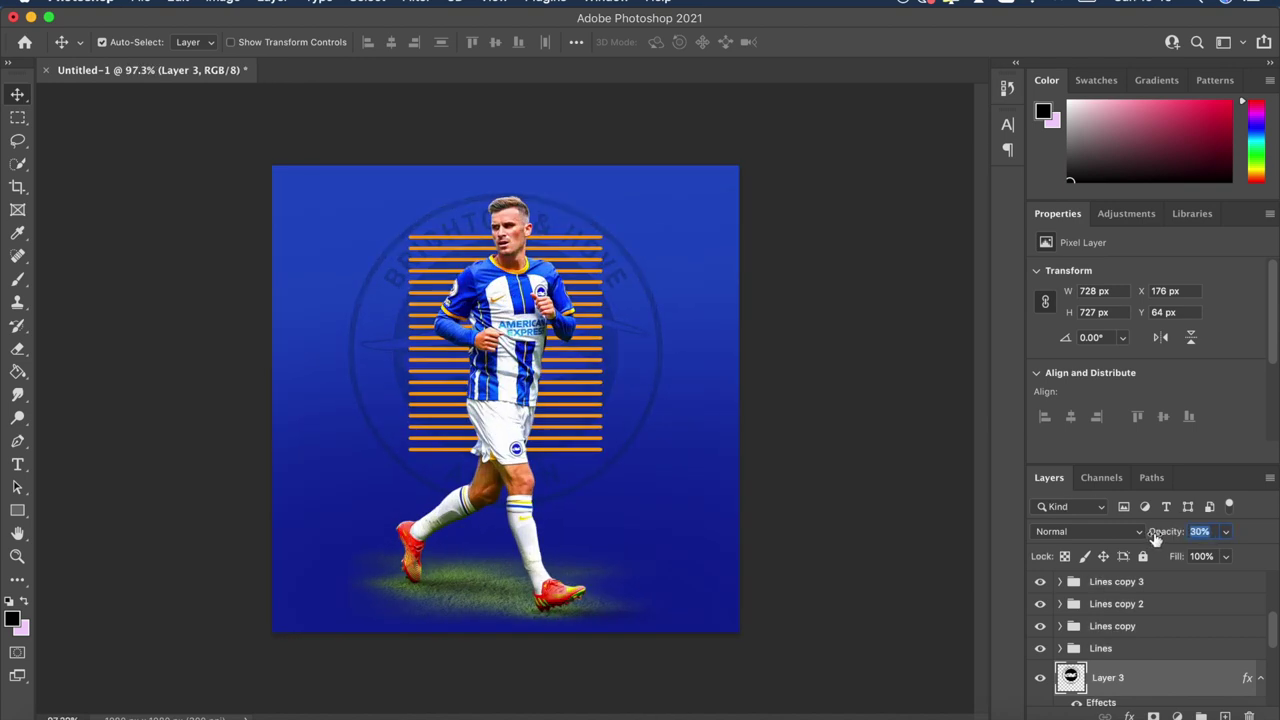
pyautogui.scroll(-3, 820, 415)
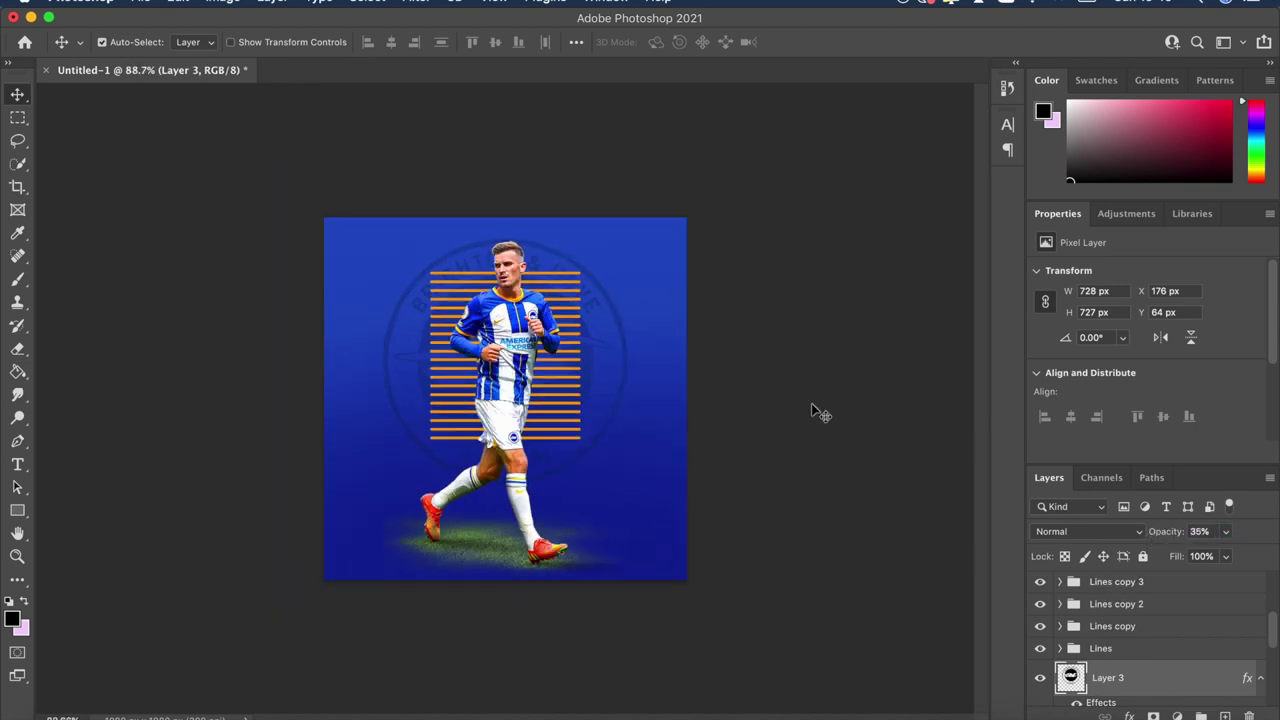
pyautogui.scroll(4, 820, 415)
pyautogui.scroll(5, 820, 420)
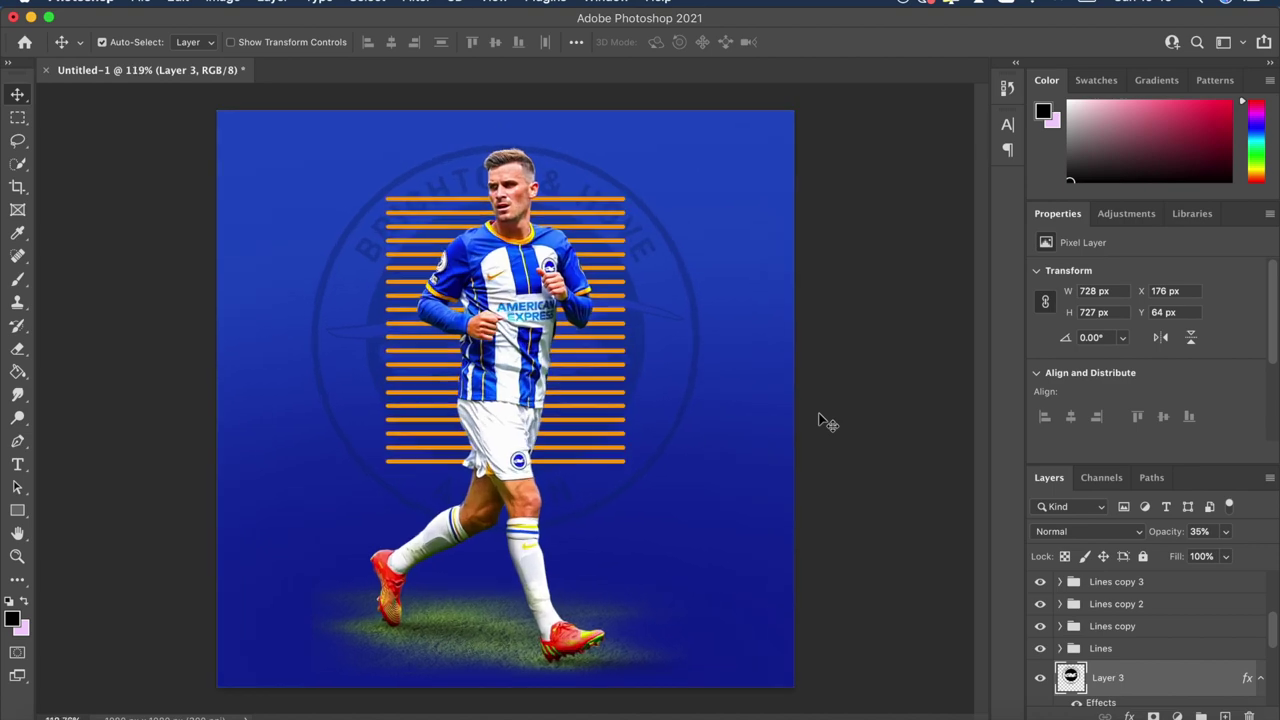
pyautogui.scroll(2, 820, 420)
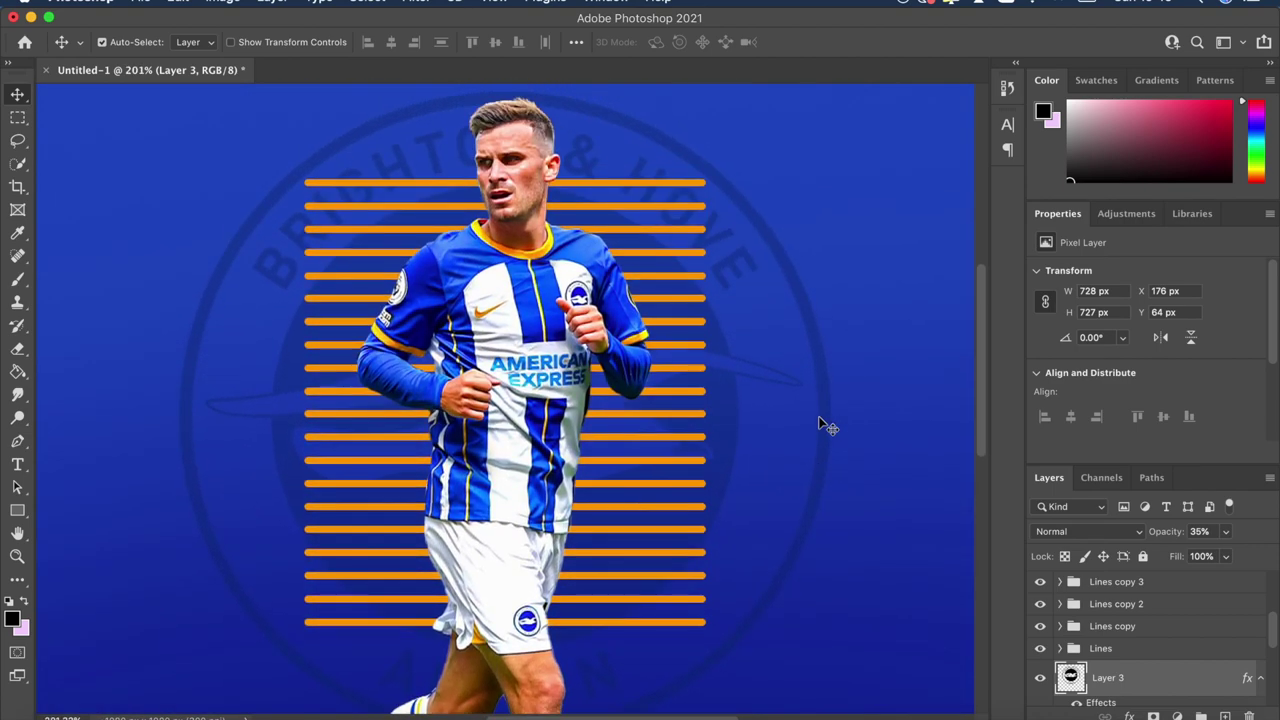
# - Brighten the highlights on the player's face and shirt on his layer with the Dodge tool, using Midtones at 20% exposure
pyautogui.scroll(3, 820, 420)
pyautogui.scroll(4, 820, 420)
pyautogui.click(640, 420)
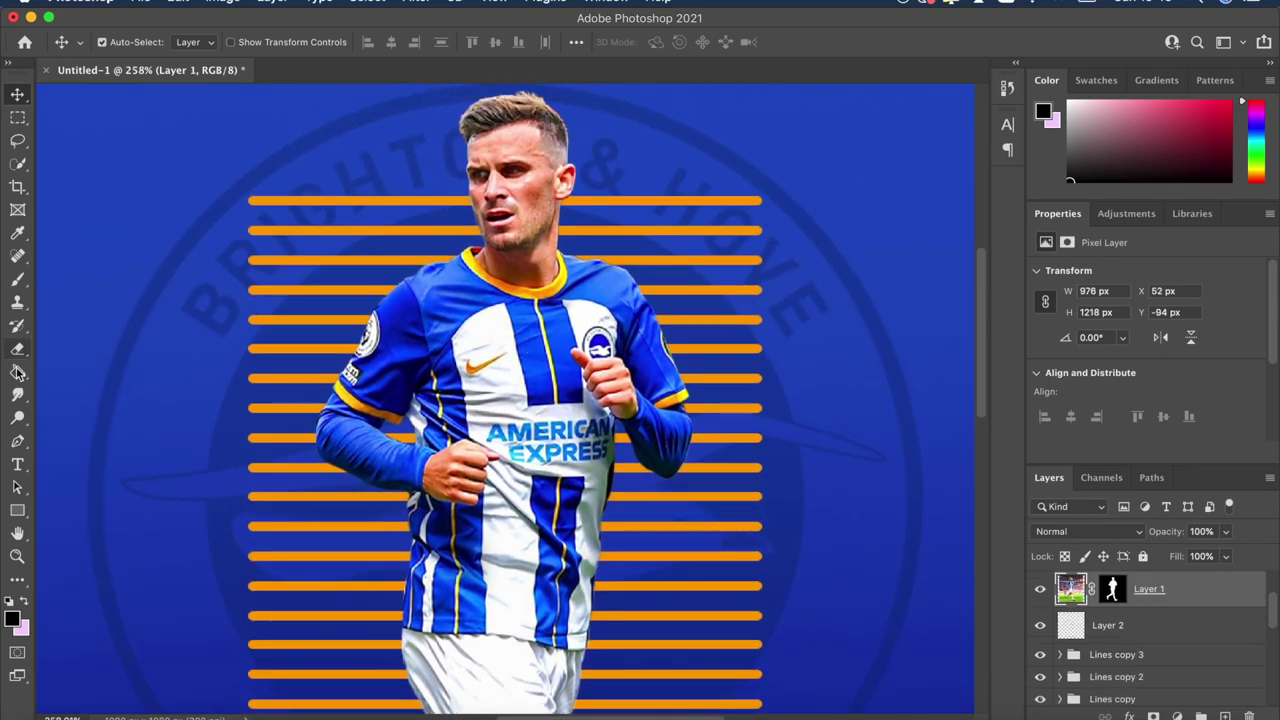
pyautogui.click(18, 418)
pyautogui.scroll(3, 345, 350)
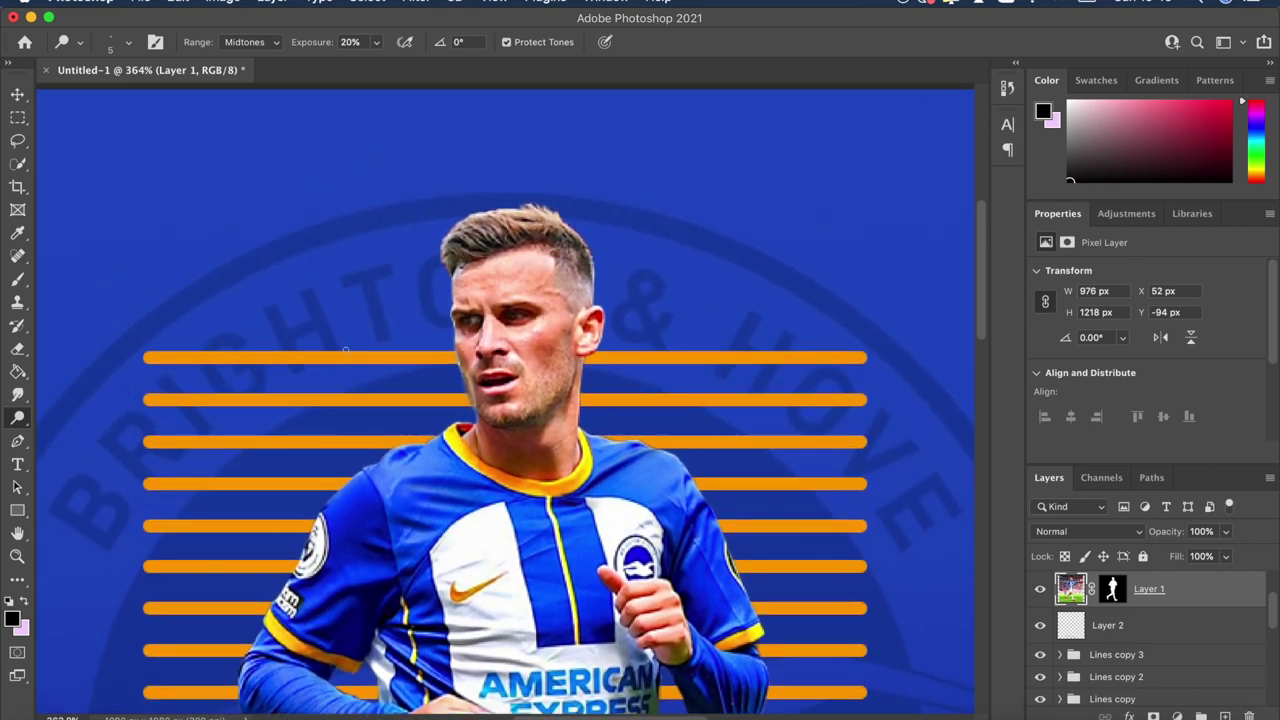
pyautogui.scroll(1, 505, 400)
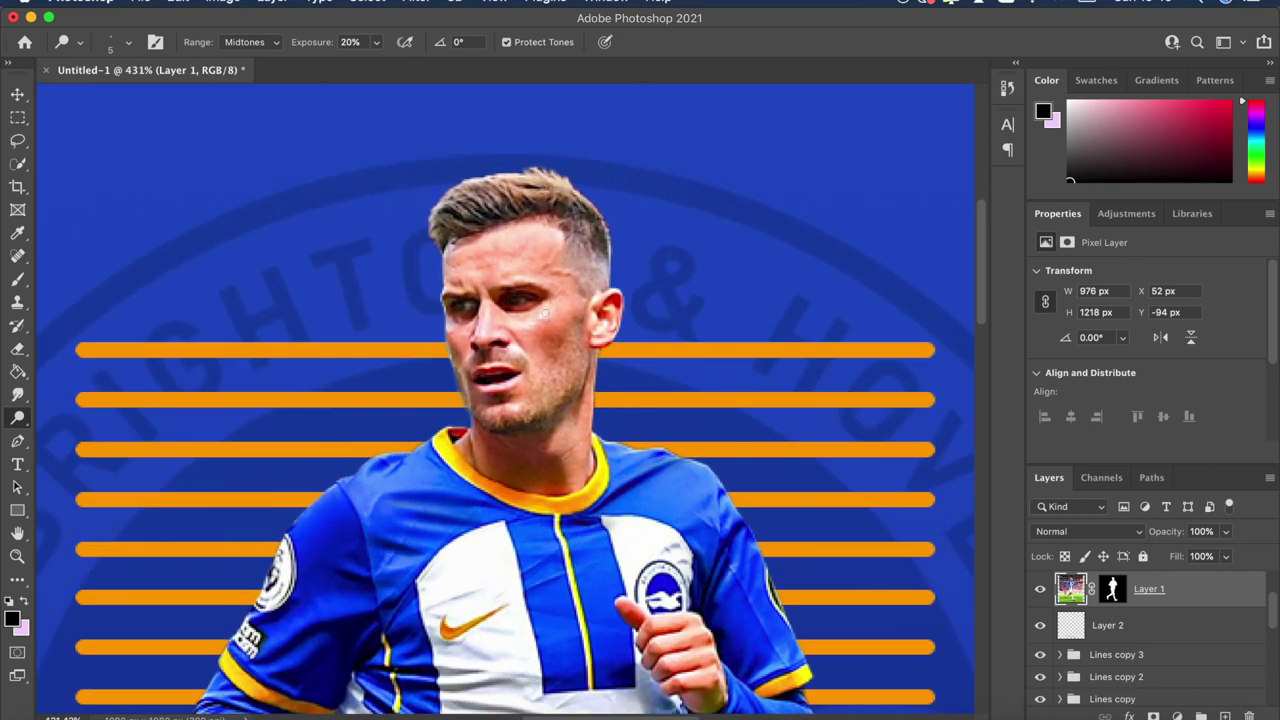
pyautogui.scroll(1, 500, 240)
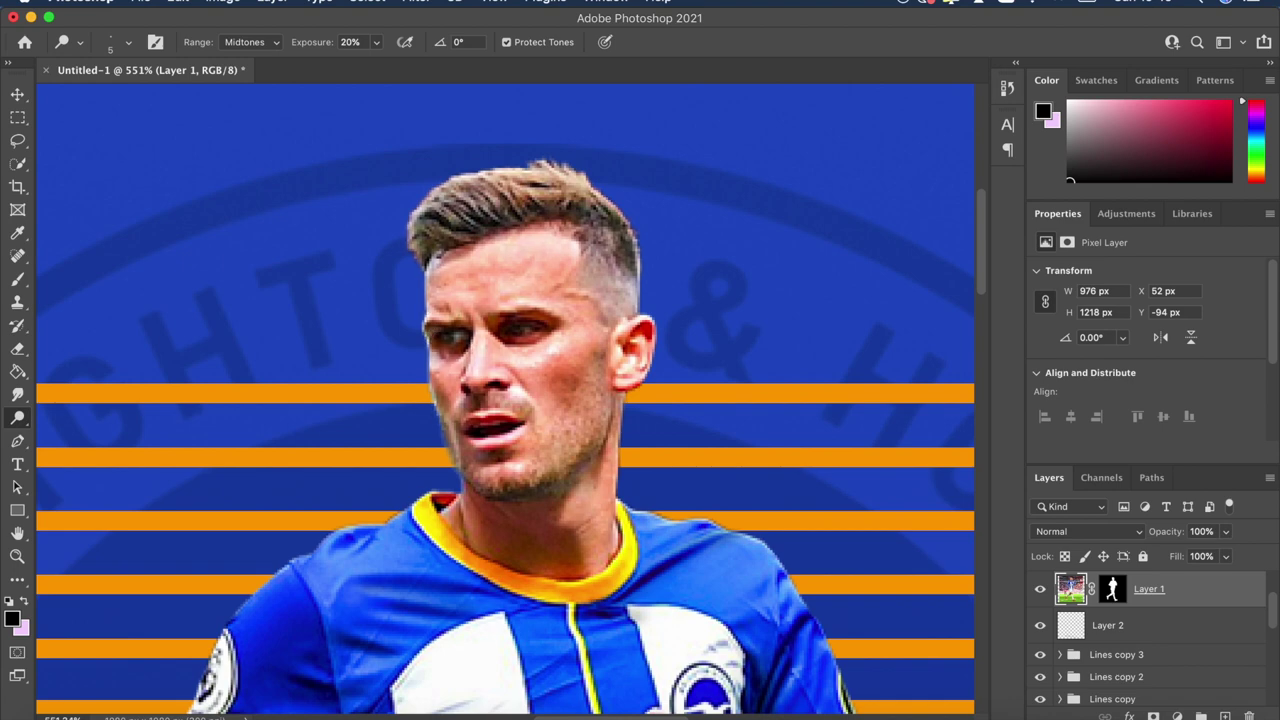
pyautogui.scroll(1, 510, 470)
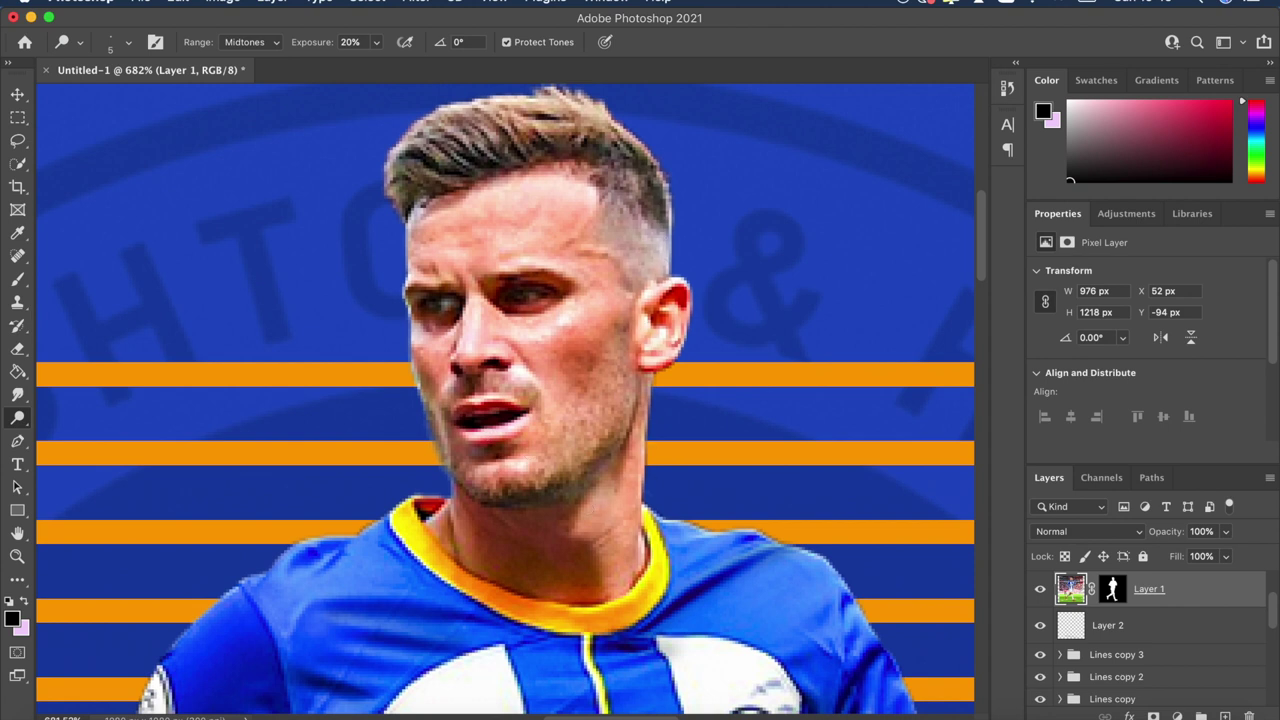
pyautogui.scroll(-1, 505, 385)
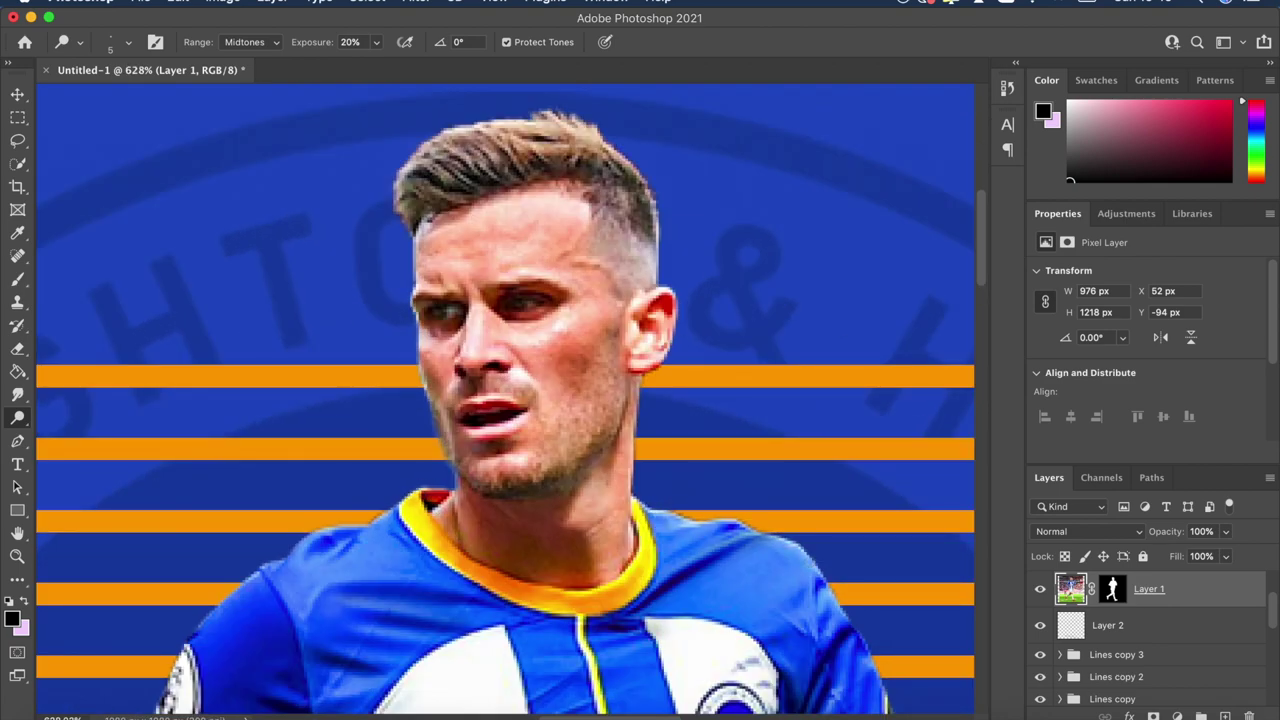
pyautogui.scroll(-10, 505, 398)
pyautogui.scroll(9, 492, 270)
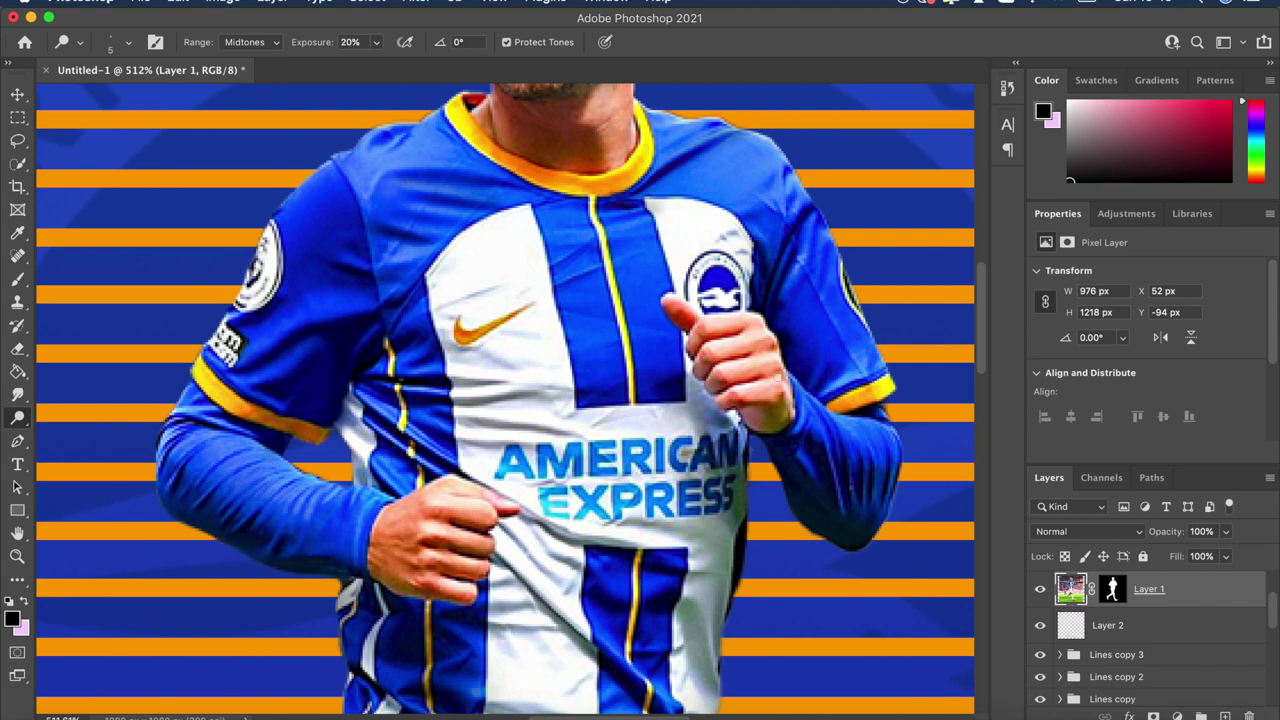
pyautogui.scroll(-5, 561, 351)
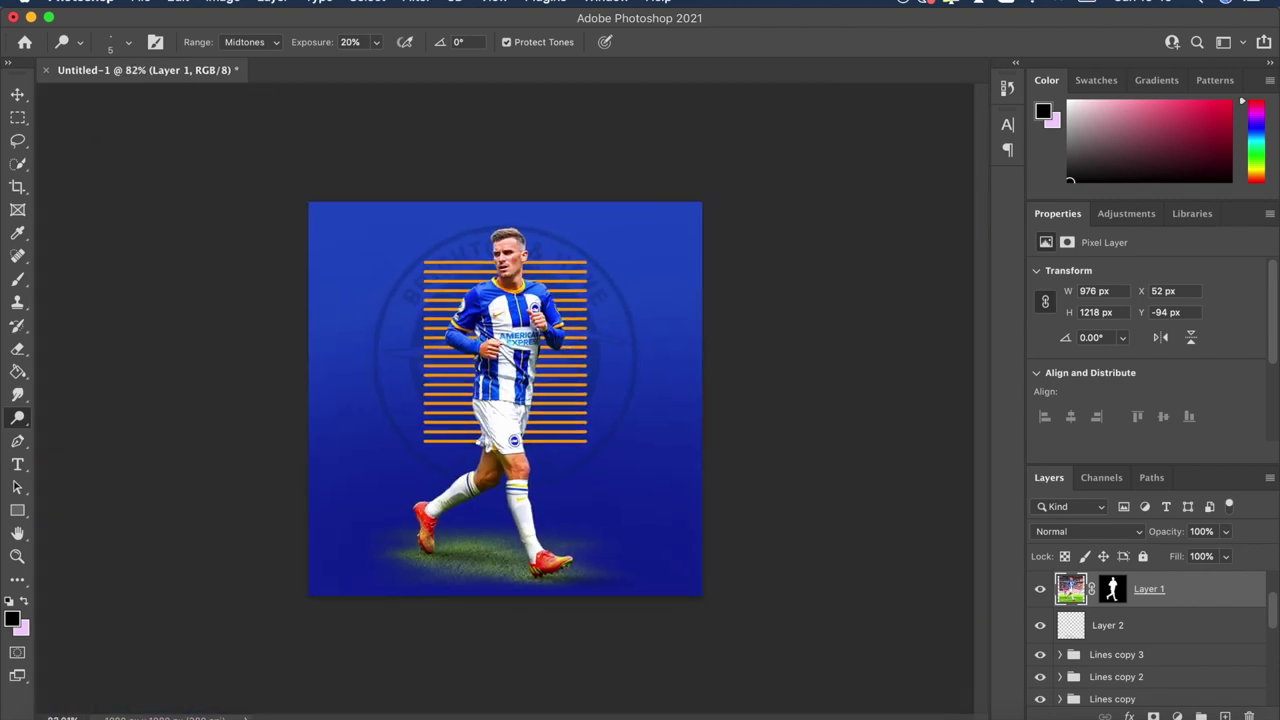
pyautogui.scroll(1, 561, 351)
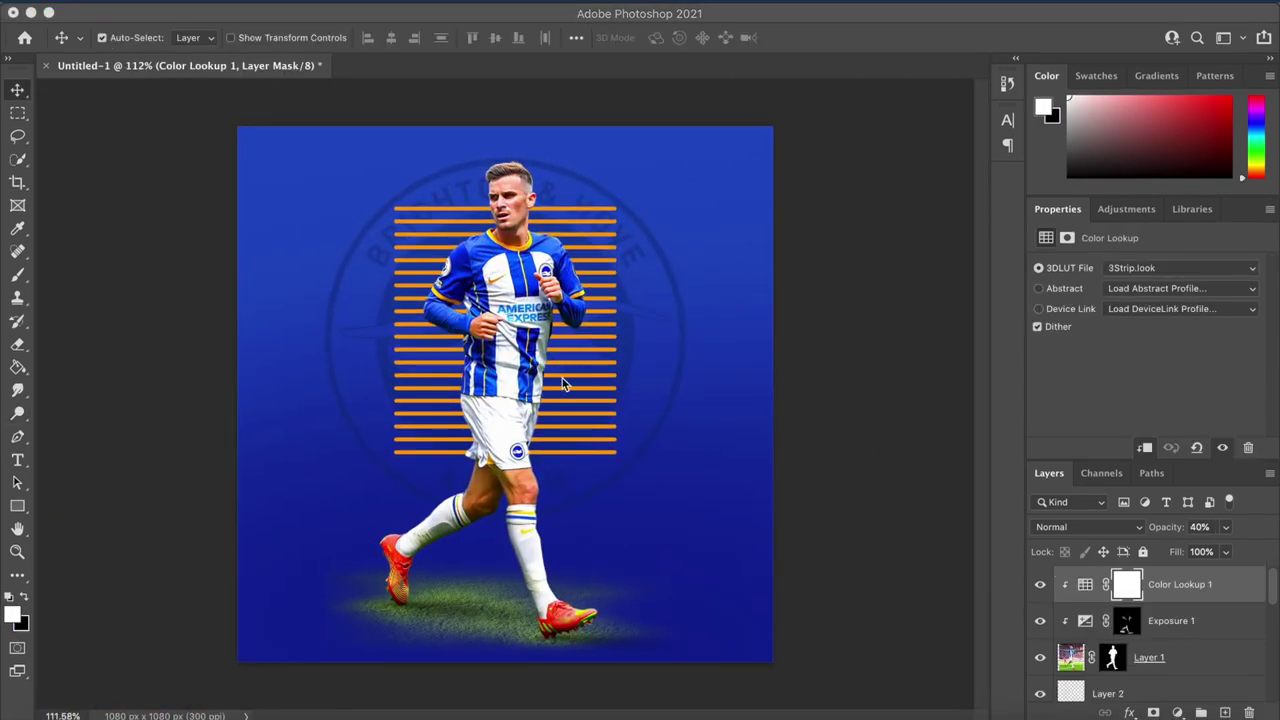
# - Draw a vertical rectangle about 109 × 1186 px over the canvas's right edge and fill it with yellow
pyautogui.click(615, 301)
pyautogui.scroll(2, 620, 306)
pyautogui.click(17, 506)
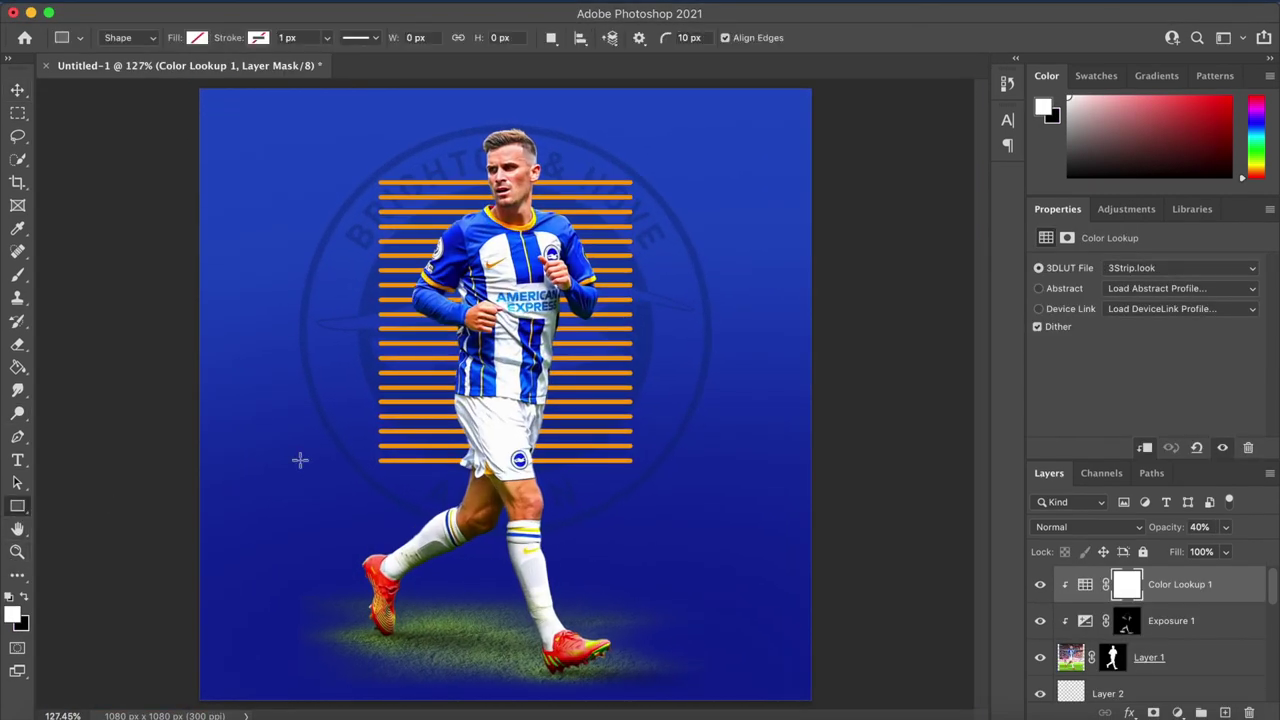
pyautogui.scroll(-3, 300, 460)
pyautogui.moveTo(805, 316); pyautogui.dragTo(792, 684)
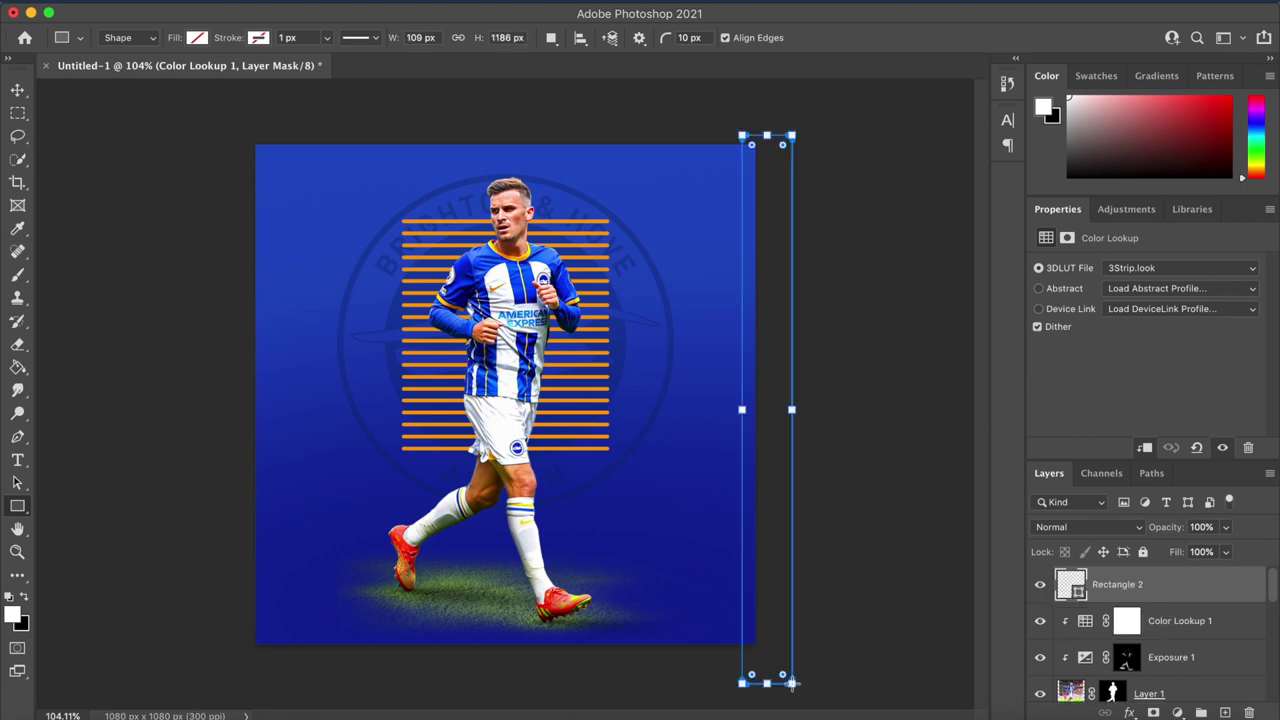
pyautogui.click(1087, 395)
pyautogui.click(1068, 487)
pyautogui.click(17, 93)
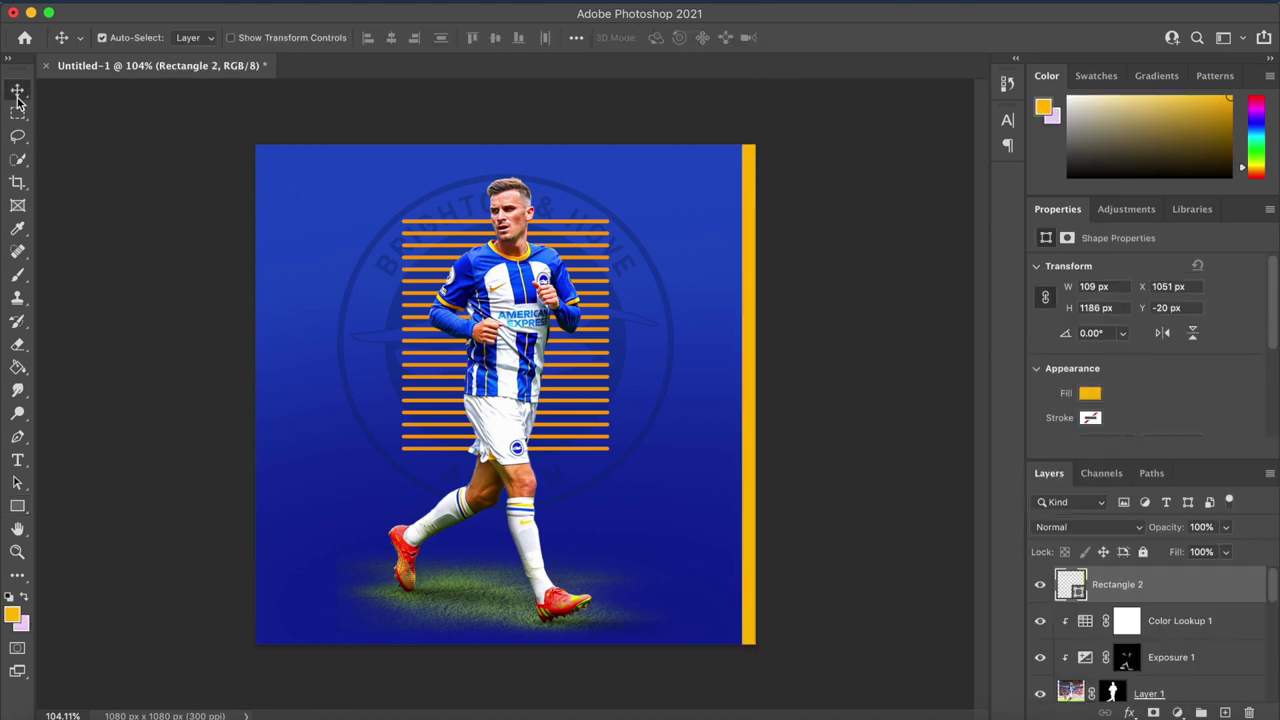
# - Set the yellow strip's blend mode to Color Dodge and place a duplicate of it along the canvas's left edge
pyautogui.click(1078, 526)
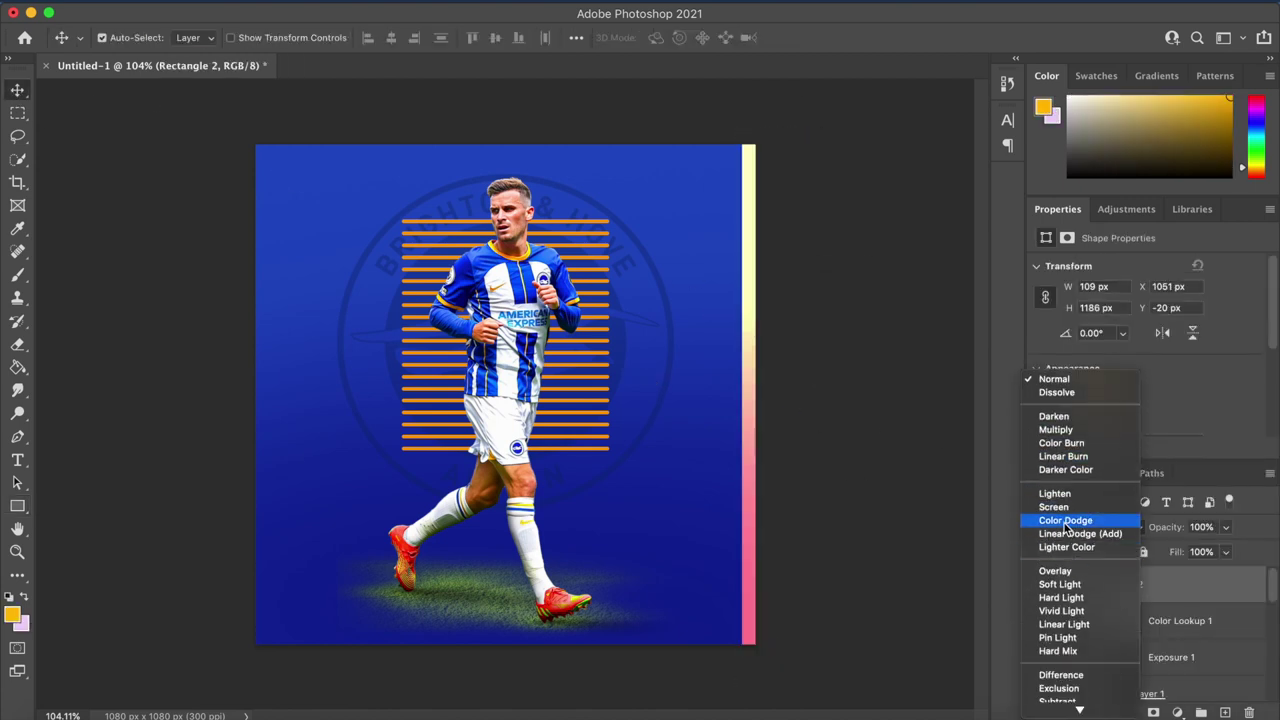
pyautogui.click(1086, 520)
pyautogui.moveTo(746, 326); pyautogui.dragTo(226, 307)
pyautogui.scroll(-3, 558, 322)
pyautogui.press('x')
pyautogui.scroll(-3, 553, 318)
pyautogui.scroll(3, 614, 384)
# - Move both edge strips inward so that a wider, matching band of each covers the canvas sides
pyautogui.moveTo(698, 376); pyautogui.dragTo(680, 377)
pyautogui.scroll(3, 798, 446)
pyautogui.scroll(2, 803, 449)
pyautogui.moveTo(240, 298); pyautogui.dragTo(270, 278)
pyautogui.scroll(-3, 507, 351)
pyautogui.scroll(4, 580, 360)
pyautogui.scroll(-1, 578, 357)
pyautogui.scroll(1, 586, 357)
pyautogui.scroll(-2, 586, 357)
pyautogui.scroll(2, 133, 405)
# - Add the text "PESCAL" in 2.55 pt Bebas Neue beside the player's head
pyautogui.press('t')
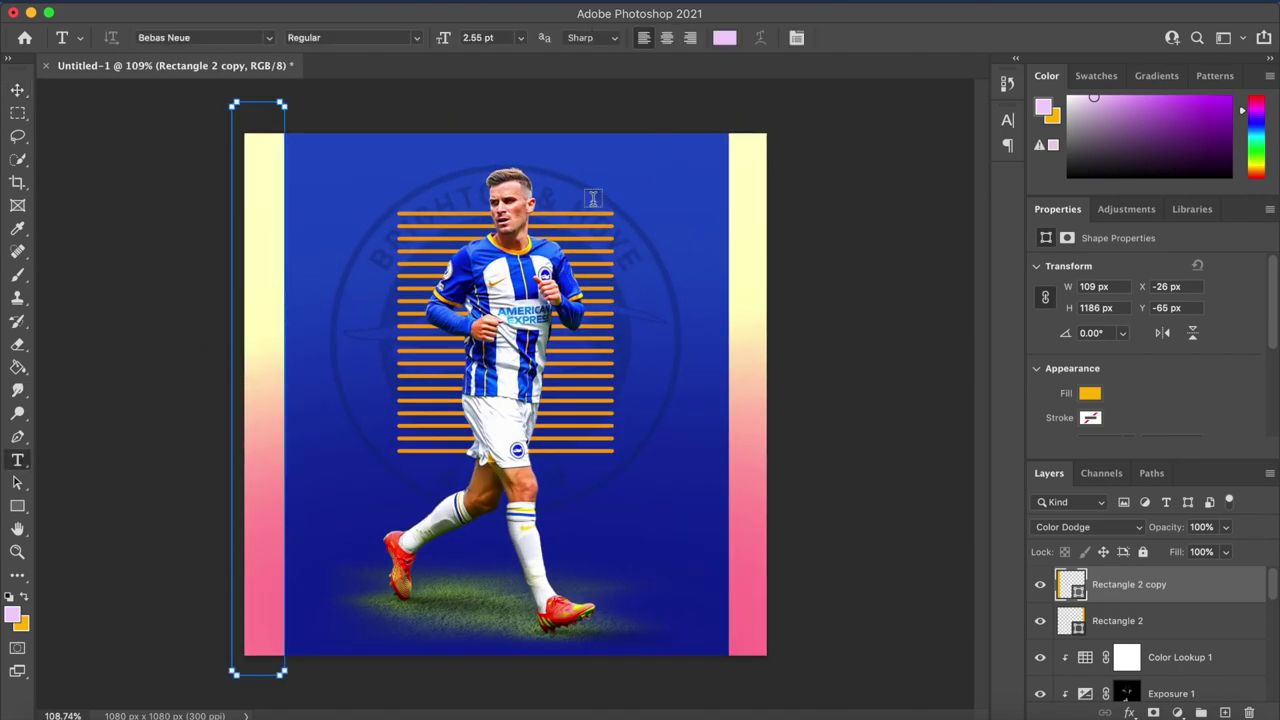
pyautogui.click(570, 192)
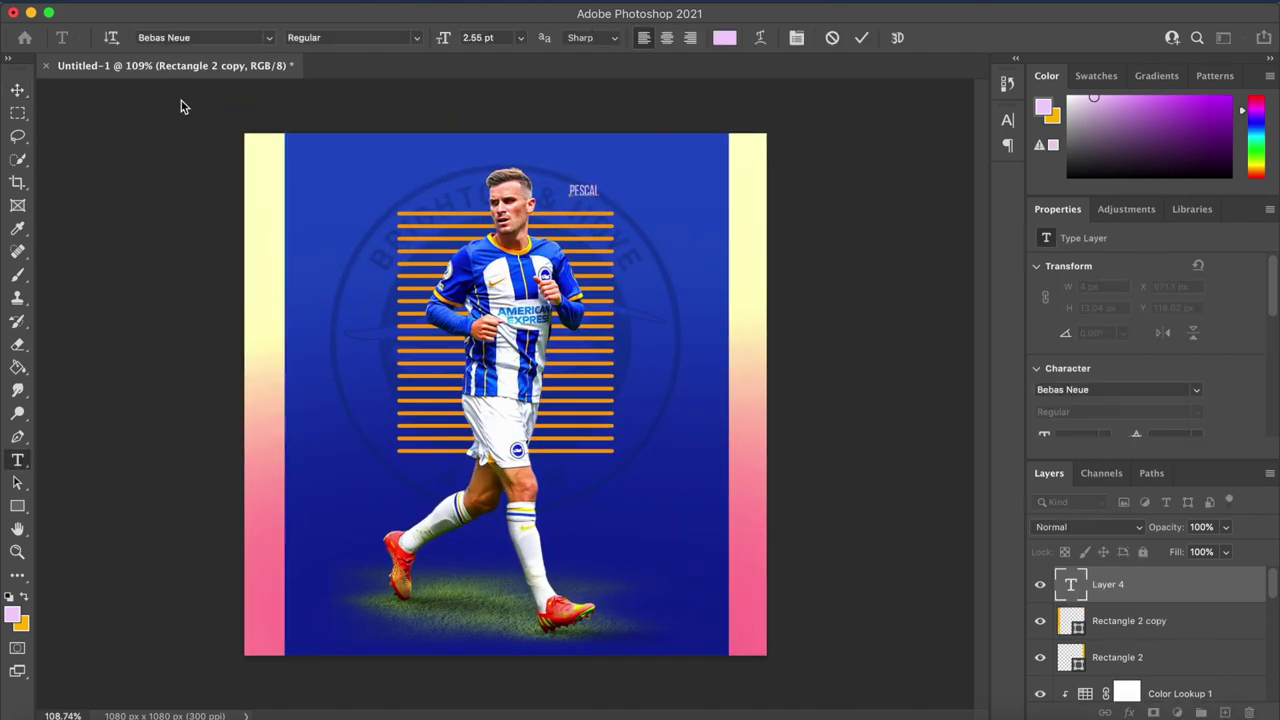
pyautogui.click(18, 90)
pyautogui.scroll(3, 424, 158)
pyautogui.moveTo(557, 267); pyautogui.dragTo(577, 280)
# - Color the PESCAL text white and position it just above the bars beside the player's head
pyautogui.doubleClick(566, 268)
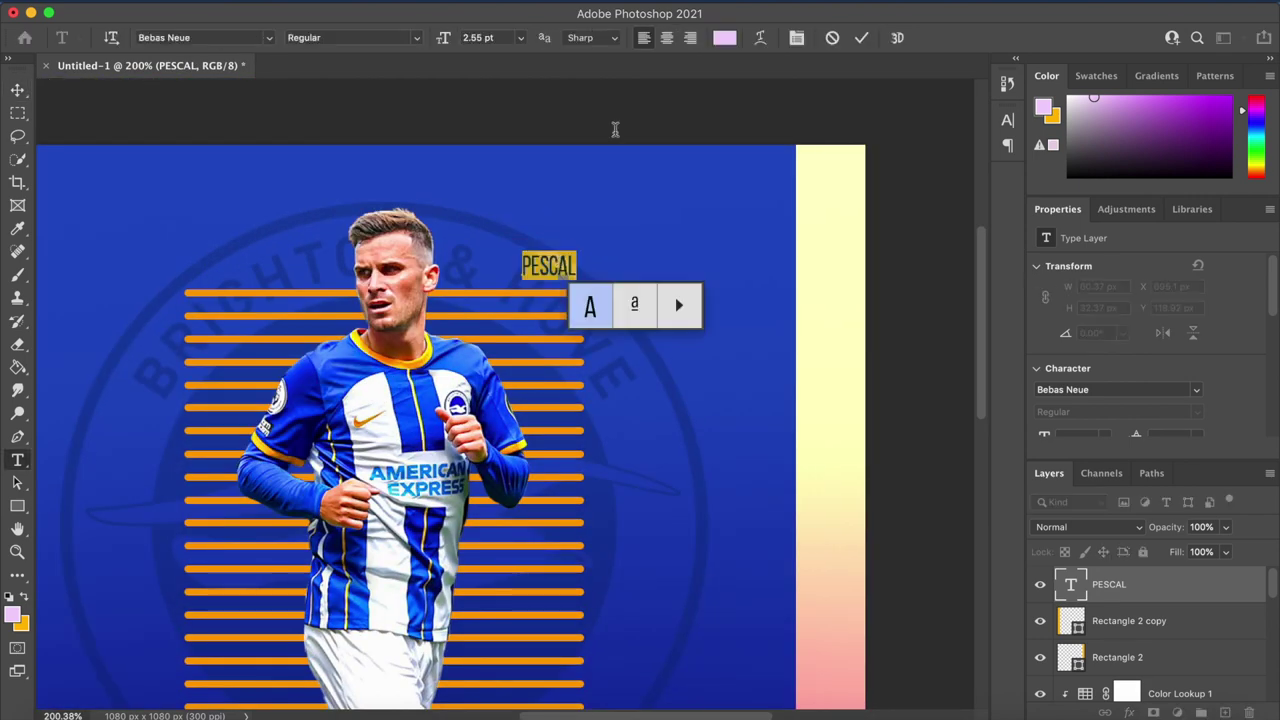
pyautogui.click(725, 38)
pyautogui.click(1218, 419)
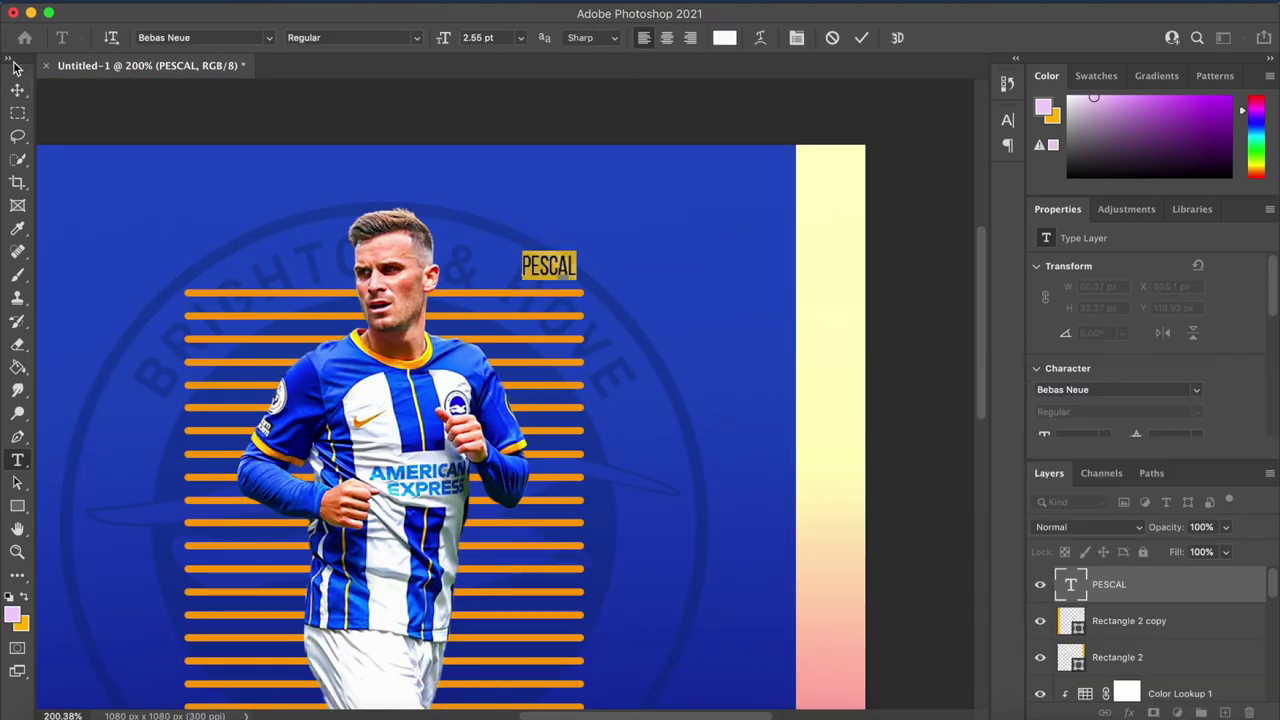
pyautogui.click(17, 90)
pyautogui.scroll(3, 271, 211)
pyautogui.scroll(1, 480, 371)
pyautogui.moveTo(462, 300); pyautogui.dragTo(478, 247)
# - Switch to the browser and search Google Images for "PESCAL GROSS" to check the spelling of the name
pyautogui.click(1009, 716)
pyautogui.press('super+a')
pyautogui.press('BackSpace')
pyautogui.write('PESCAL GR')
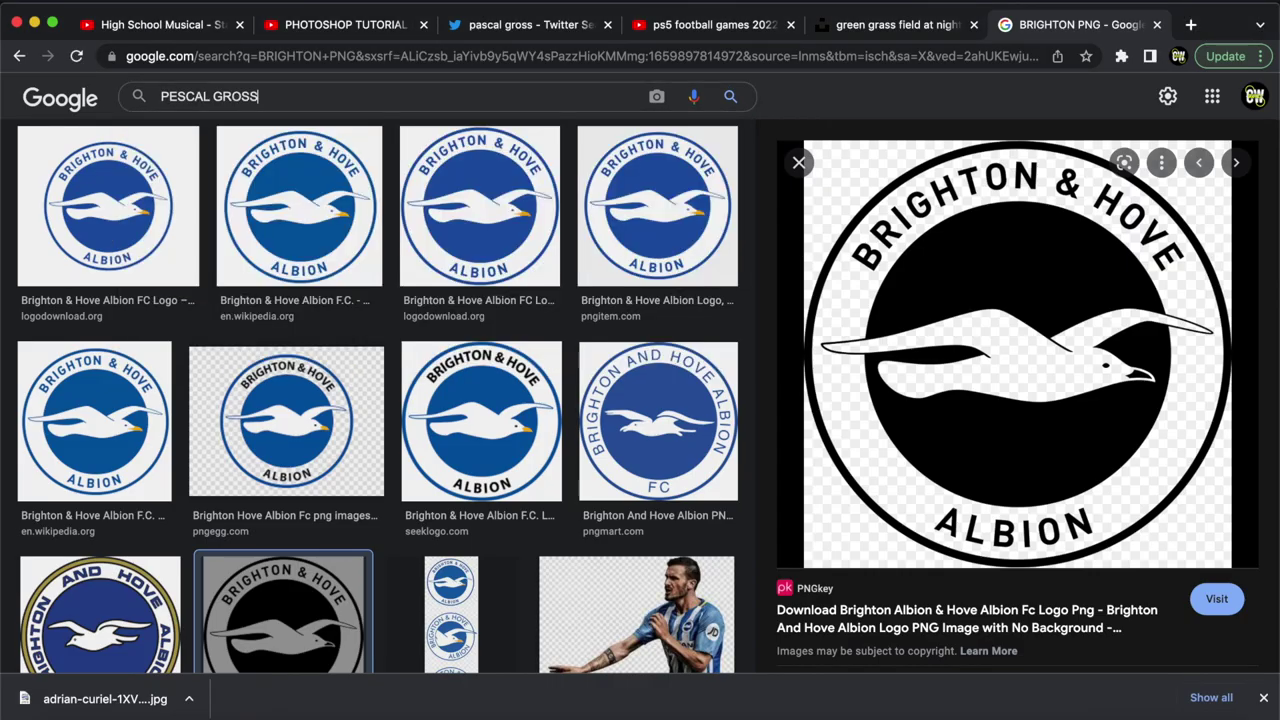
pyautogui.write('OSS')
pyautogui.press('Return')
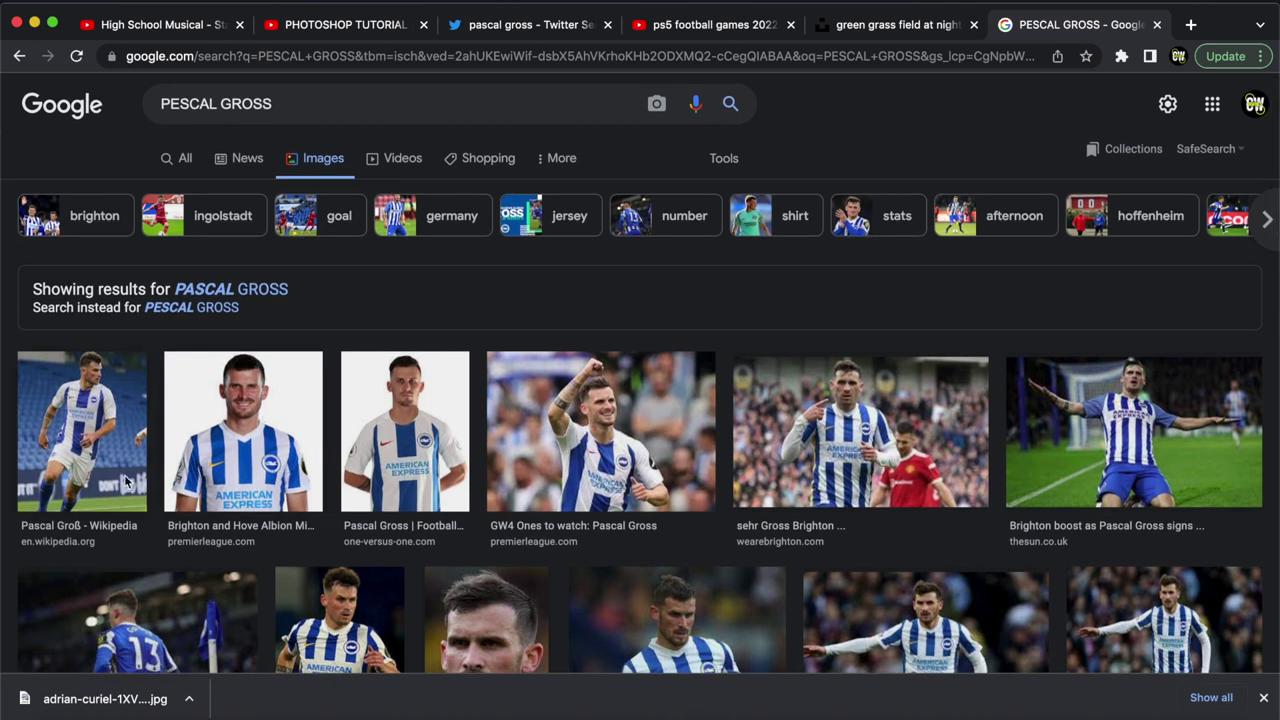
pyautogui.click(292, 102)
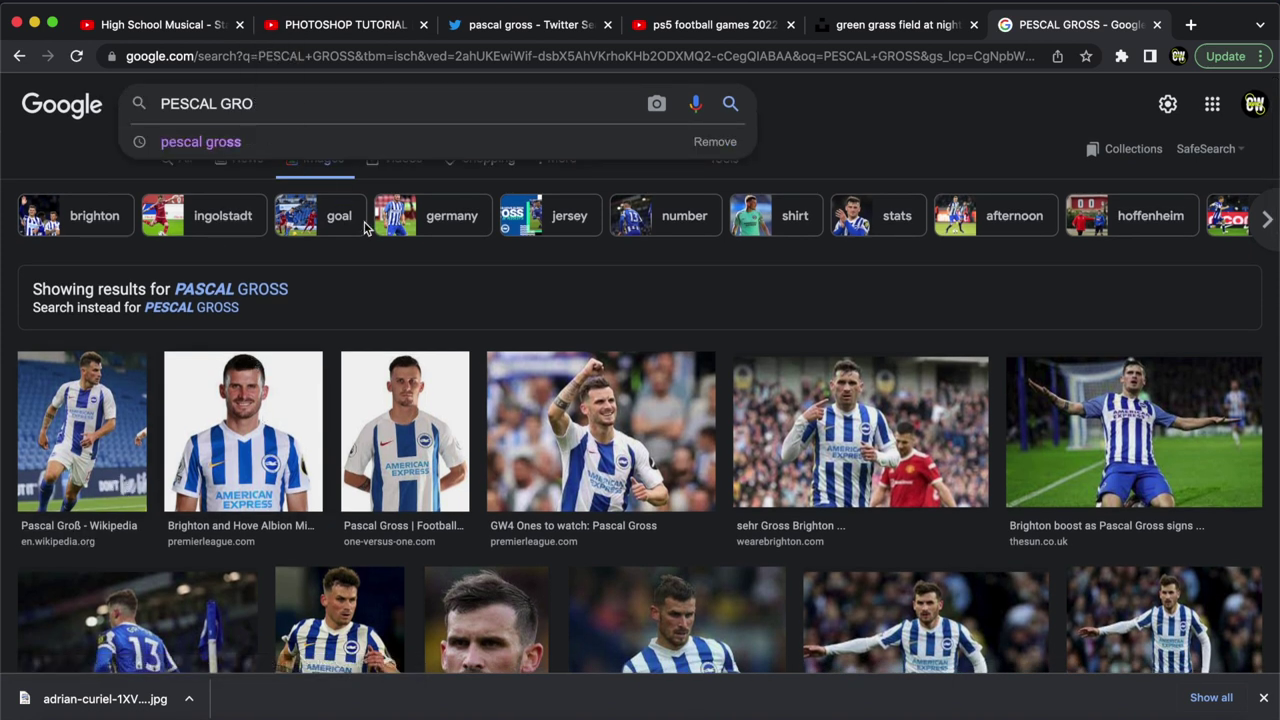
pyautogui.write('B')
pyautogui.press('BackSpace')
pyautogui.write('H')
pyautogui.press('BackSpace')
pyautogui.hotkey('ctrl', 'Right')
# - Correct the first-name text to read "PASCAL"
pyautogui.doubleClick(450, 250)
pyautogui.click(448, 246)
pyautogui.click(17, 90)
# - Duplicate the PASCAL text directly beneath it and change the copy to "gross"
pyautogui.press('super+j')
pyautogui.moveTo(493, 254); pyautogui.dragTo(494, 288)
pyautogui.doubleClick(488, 309)
pyautogui.write('G')
pyautogui.click(17, 90)
pyautogui.scroll(-10, 659, 320)
pyautogui.scroll(5, 659, 319)
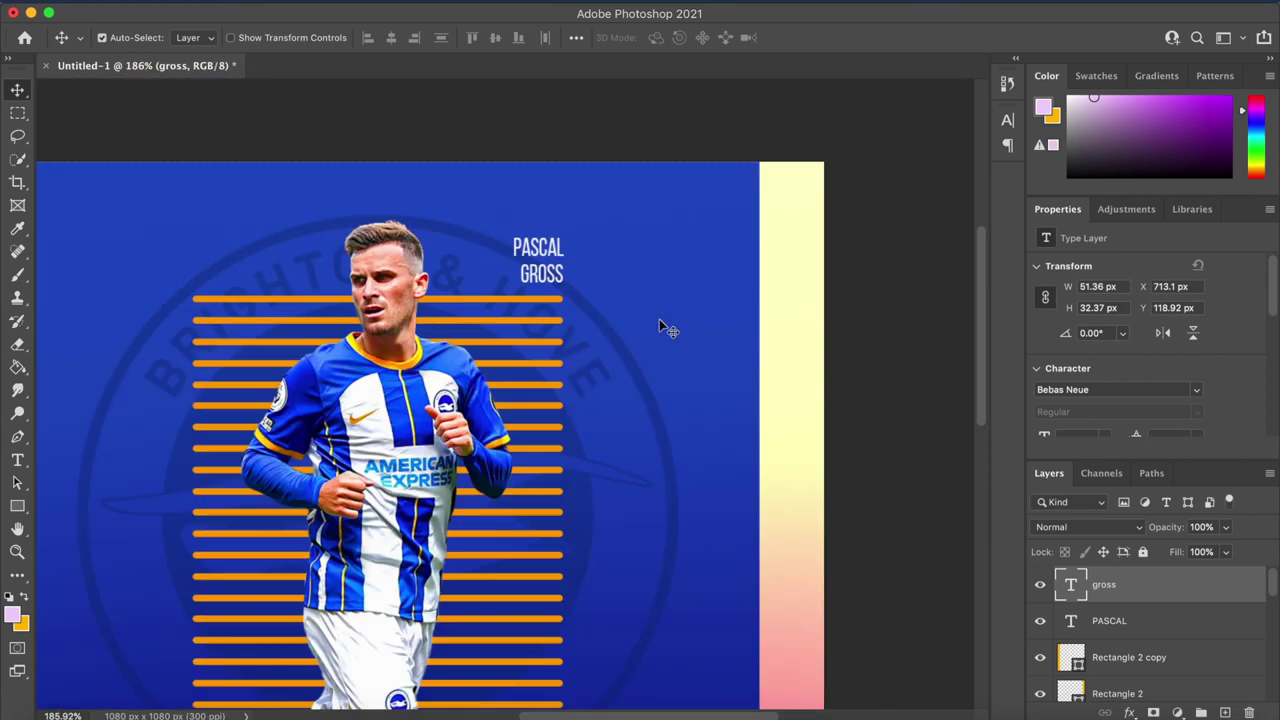
# - Change the font of the "gross" text to Hey August
pyautogui.press('t')
pyautogui.doubleClick(430, 468)
pyautogui.click(1007, 120)
pyautogui.click(897, 146)
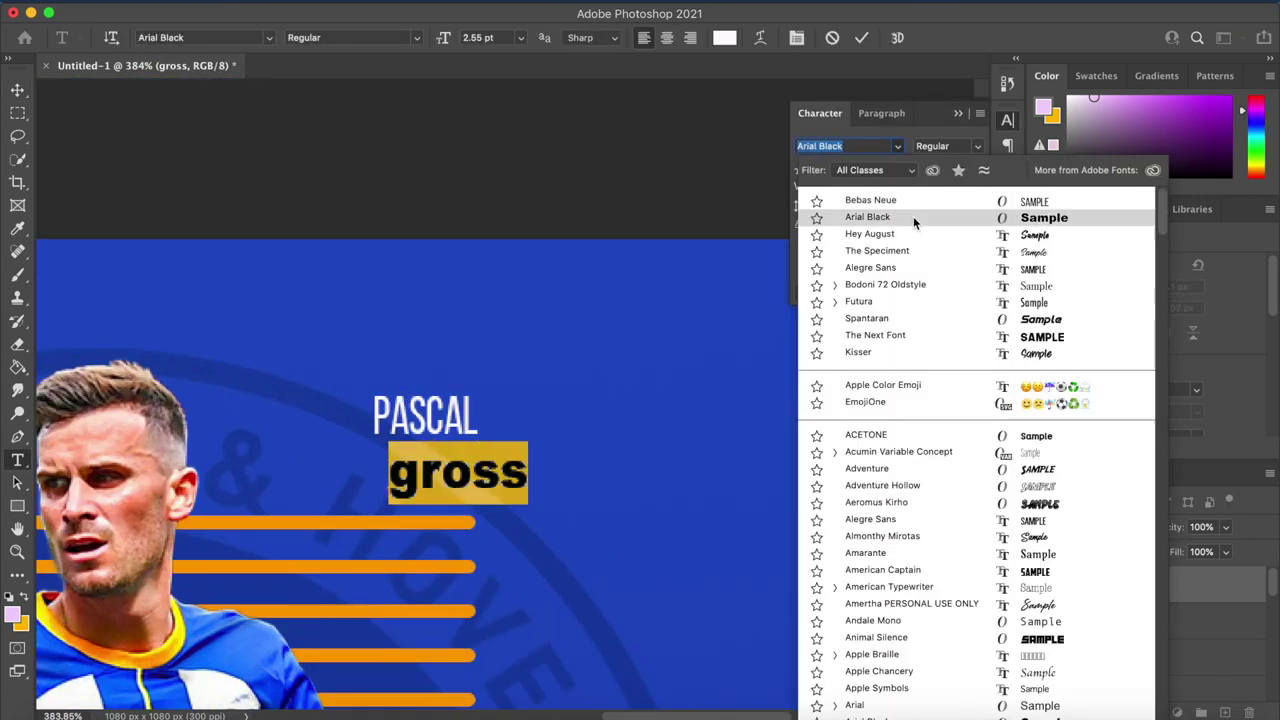
pyautogui.click(869, 234)
pyautogui.hotkey('ctrl', 'Return')
pyautogui.press('v')
pyautogui.scroll(-1, 293, 233)
pyautogui.scroll(-8, 293, 233)
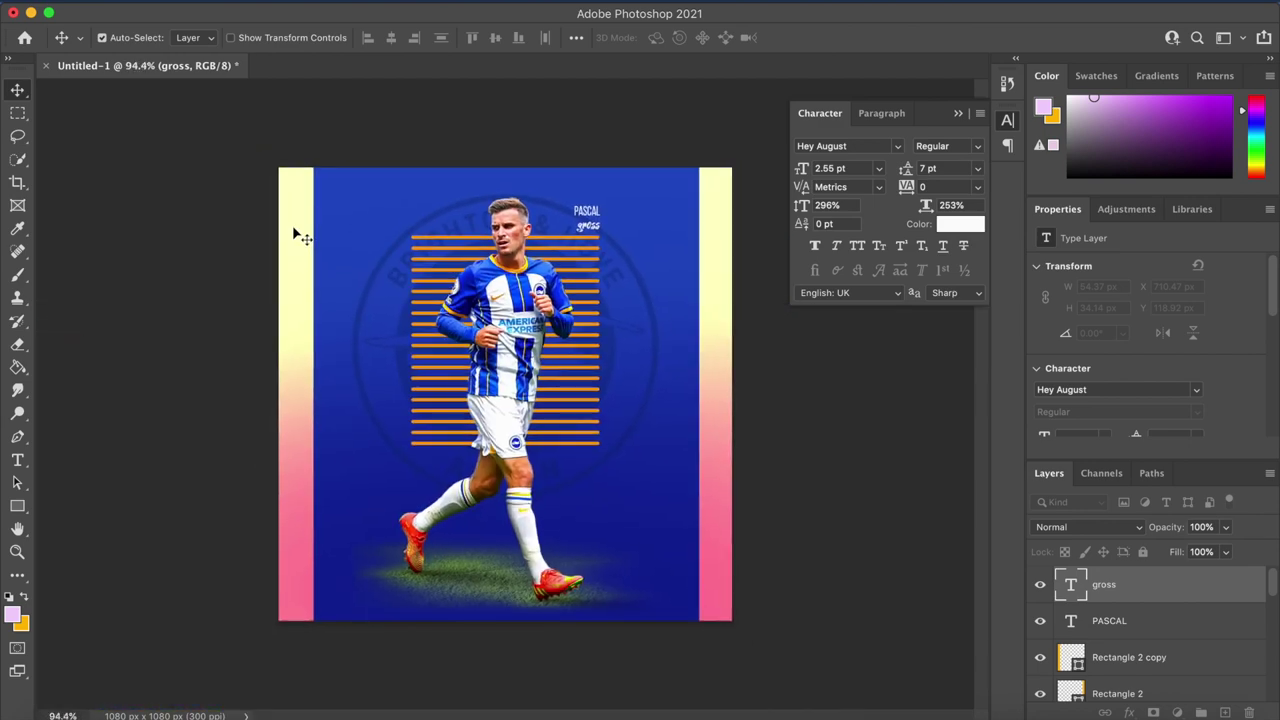
# - Enlarge the "gross" text to about 98 × 62 px beneath PASCAL
pyautogui.scroll(10, 293, 233)
pyautogui.press('super+t')
pyautogui.moveTo(440, 338); pyautogui.dragTo(492, 346)
pyautogui.press('Return')
pyautogui.scroll(-8, 591, 443)
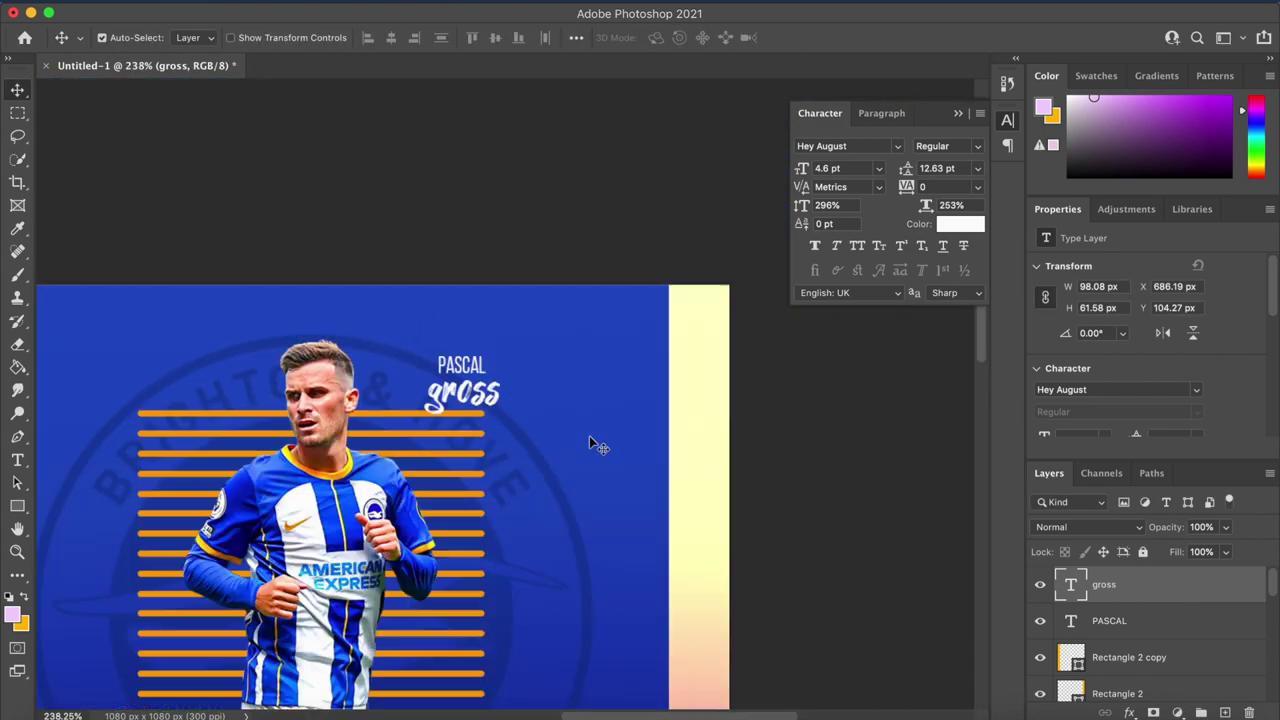
pyautogui.scroll(4, 621, 444)
pyautogui.scroll(4, 625, 438)
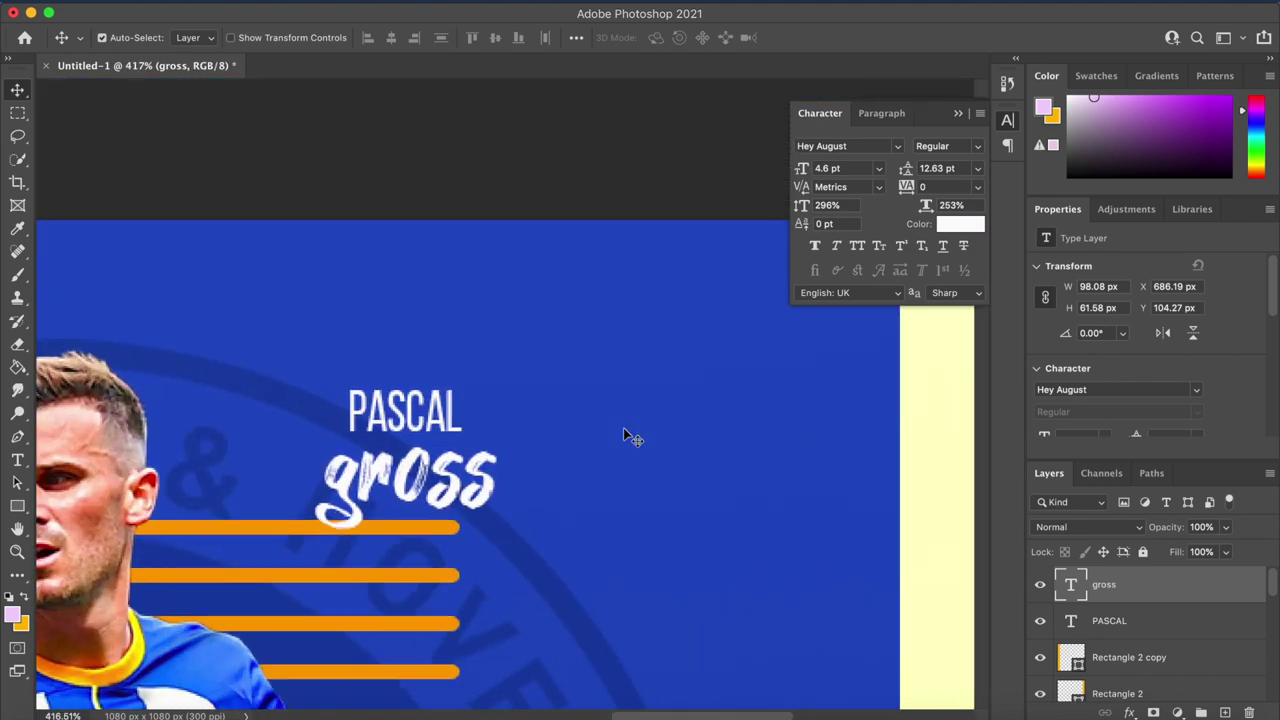
# - Move the PASCAL and "gross" texts together down to the empty area beside the player's front knee
pyautogui.click(409, 391)
pyautogui.scroll(-7, 689, 471)
pyautogui.scroll(3, 689, 471)
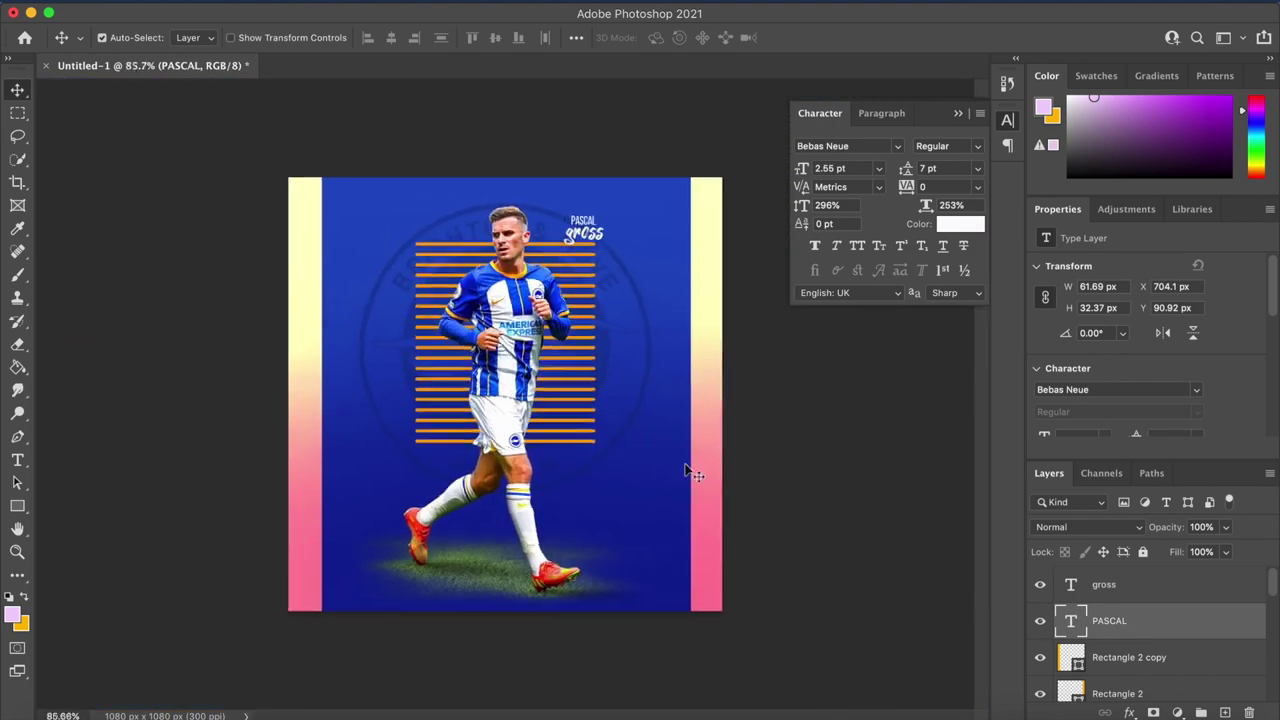
pyautogui.keyDown('shift'); pyautogui.click(1140, 596); pyautogui.keyUp('shift')
pyautogui.hotkey('ctrl', 't')
pyautogui.moveTo(610, 190); pyautogui.dragTo(621, 494)
pyautogui.press('Return')
pyautogui.scroll(-2, 714, 428)
pyautogui.scroll(1, 708, 428)
pyautogui.scroll(3, 708, 428)
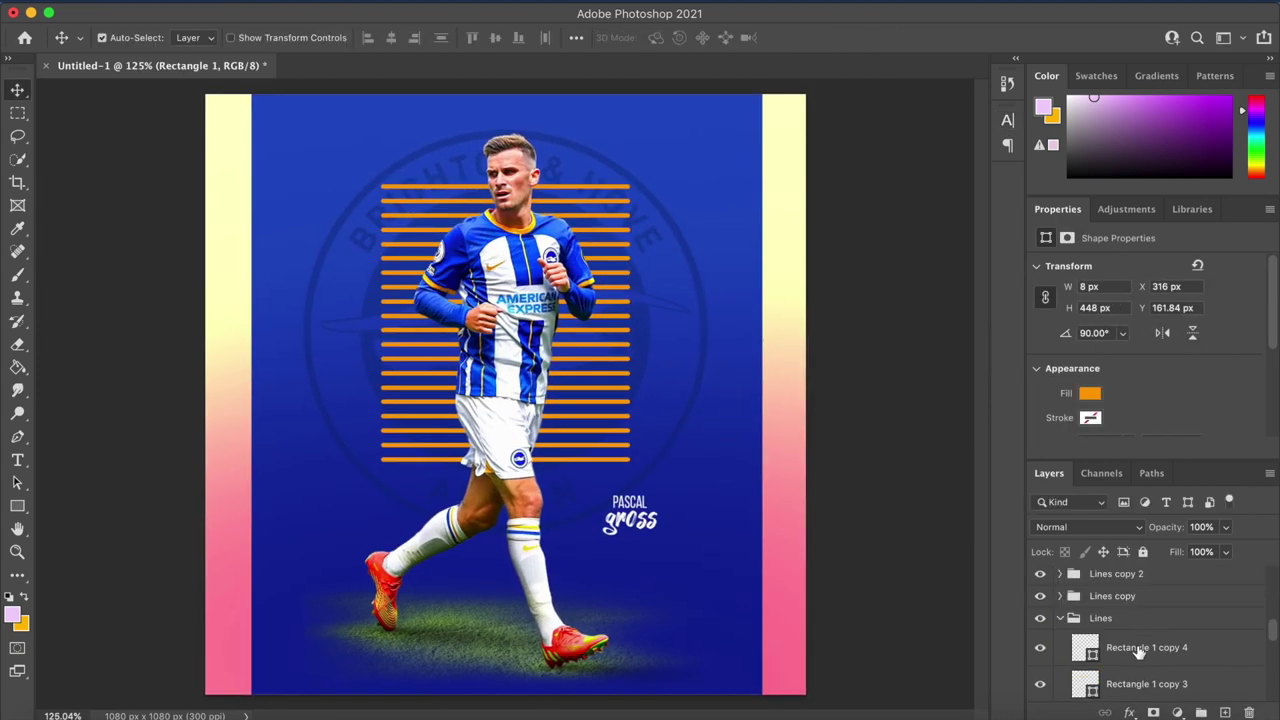
# - Collapse the Lines group and convert all four Lines groups together into one smart object
pyautogui.click(1135, 648)
pyautogui.click(1060, 620)
pyautogui.scroll(2, 1190, 620)
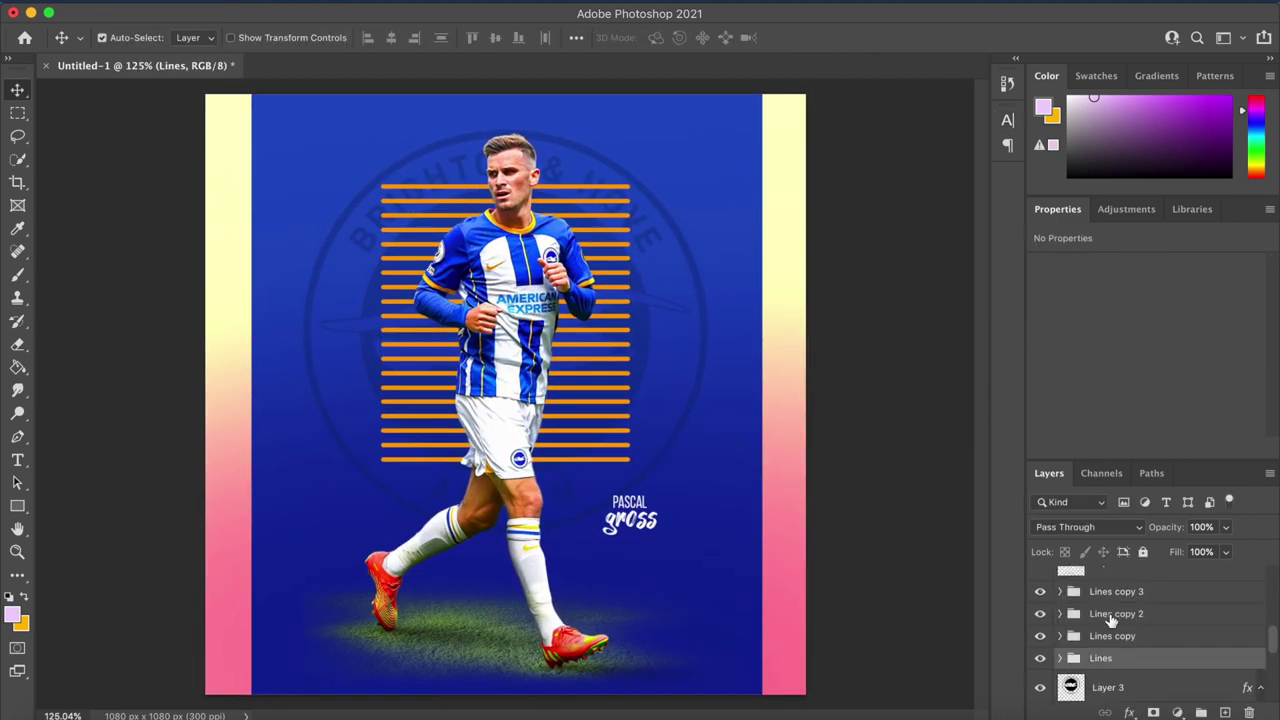
pyautogui.keyDown('shift'); pyautogui.click(1163, 613); pyautogui.keyUp('shift')
pyautogui.rightClick(1137, 635)
pyautogui.click(1067, 668)
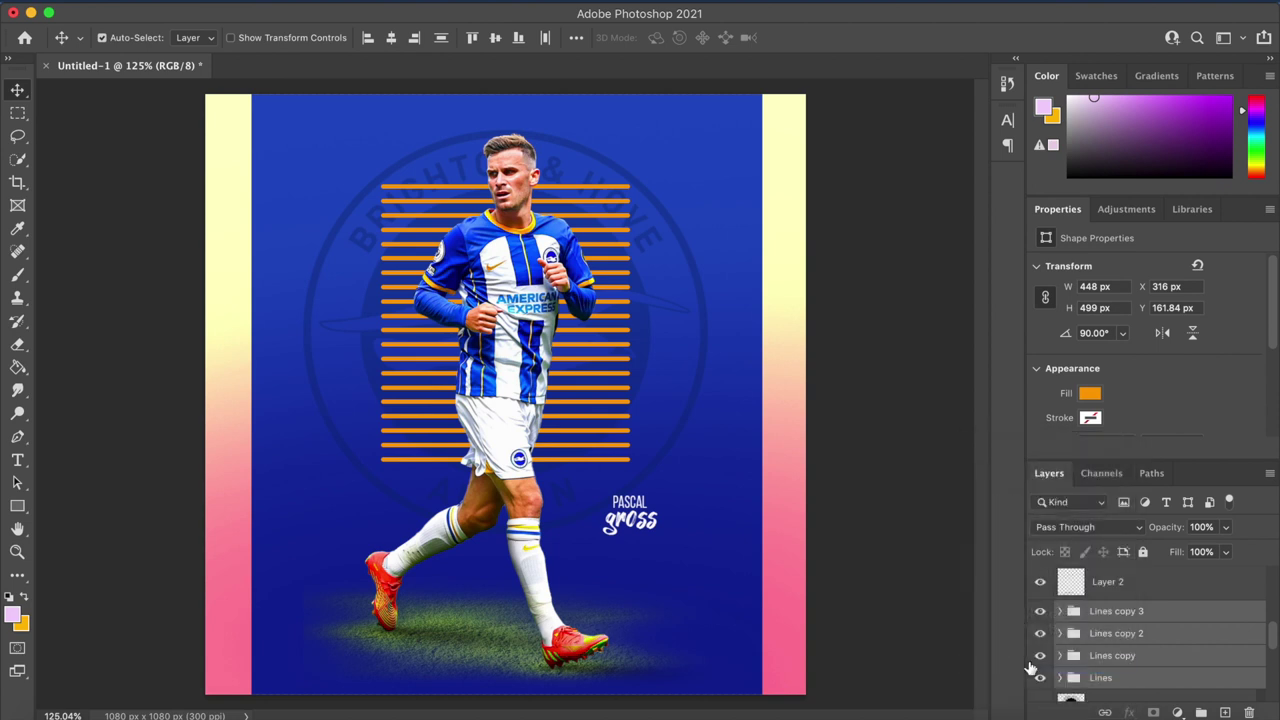
# - Add an Exposure adjustment clipped to the bars' smart object and set its exposure to +1.68
pyautogui.click(1172, 476)
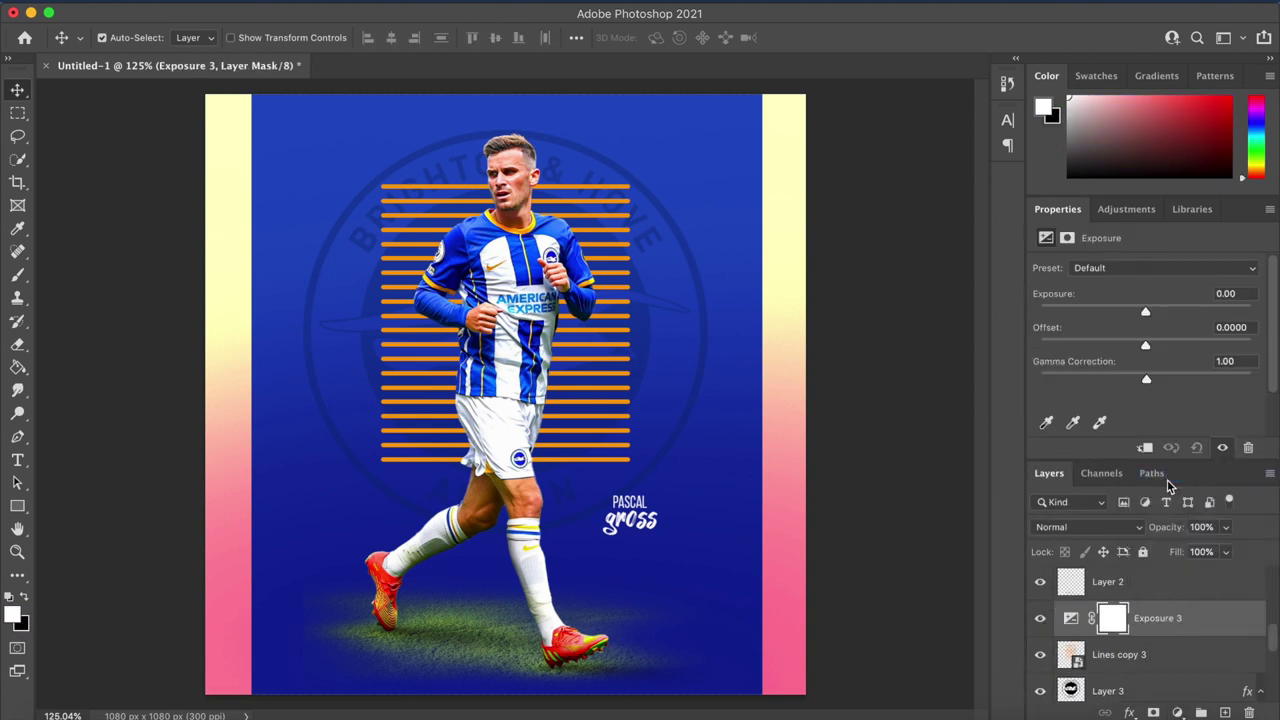
pyautogui.keyDown('alt'); pyautogui.click(1125, 634); pyautogui.keyUp('alt')
pyautogui.moveTo(1145, 311); pyautogui.dragTo(1170, 314)
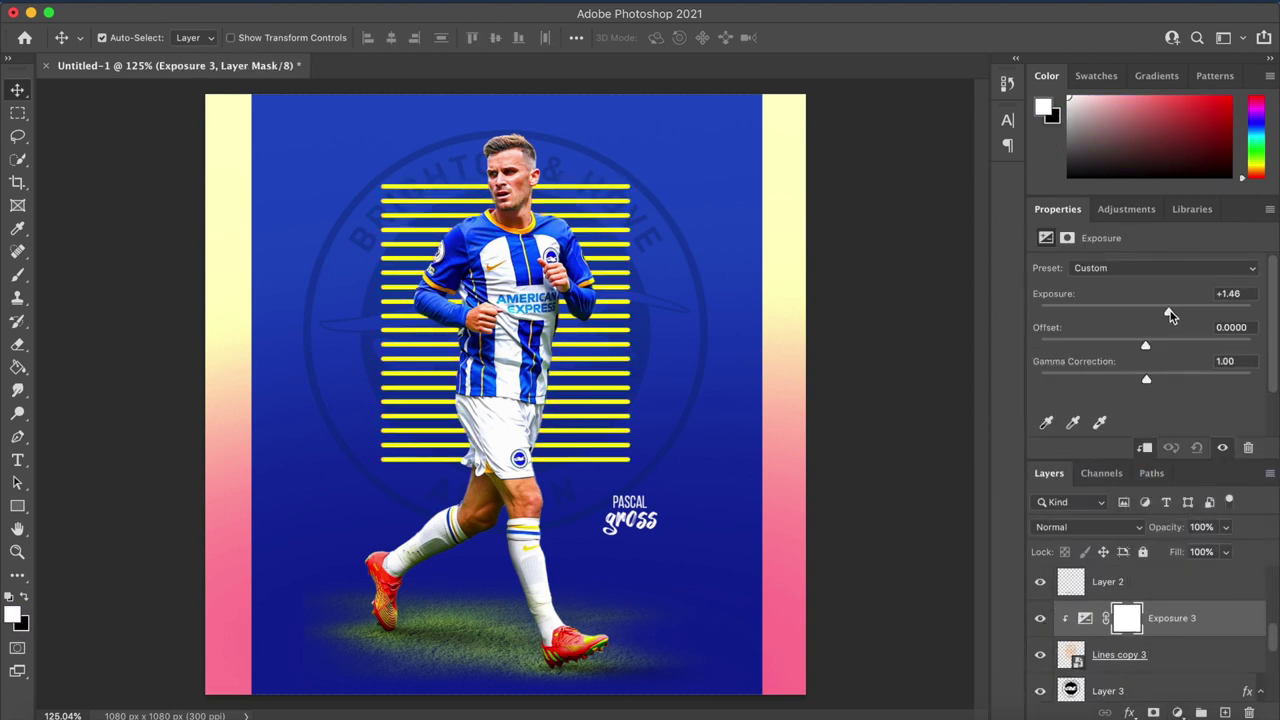
pyautogui.click(1122, 526)
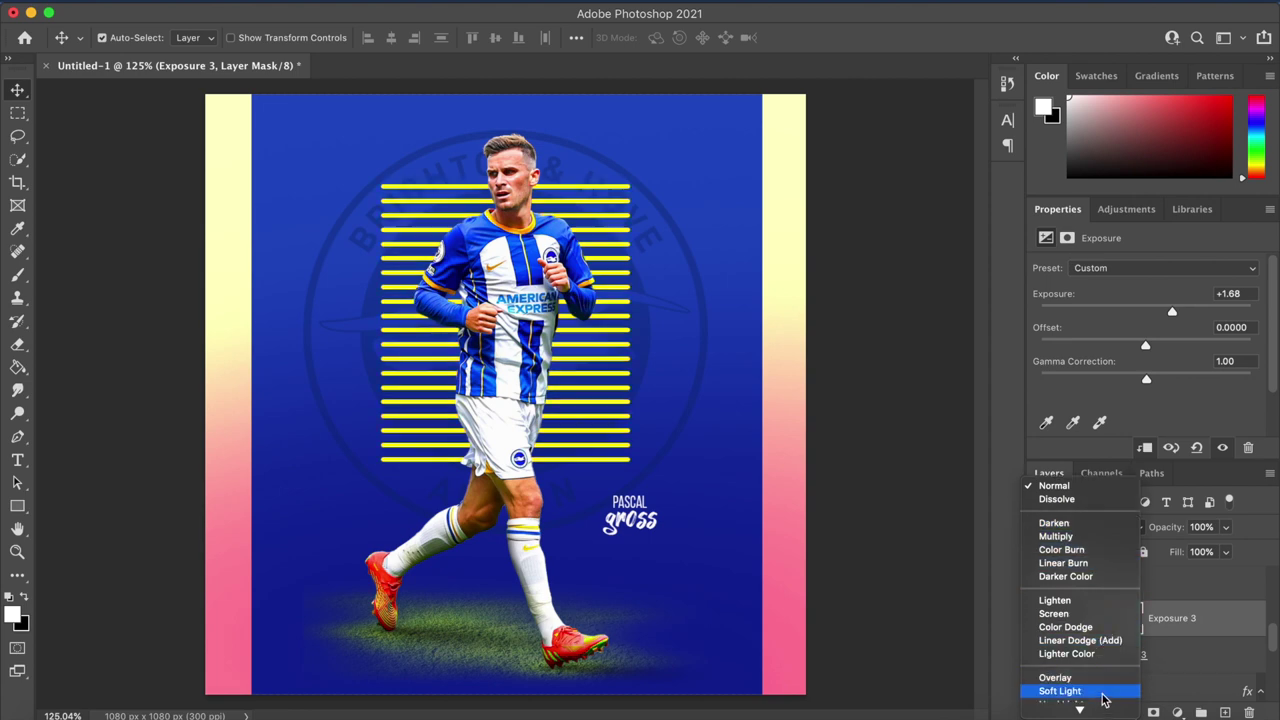
pyautogui.click(926, 437)
# - Invert the Exposure adjustment's mask to black and prepare a smaller soft brush with 50% flow
pyautogui.press('super+i')
pyautogui.scroll(3, 506, 395)
pyautogui.press('b')
pyautogui.scroll(3, 486, 310)
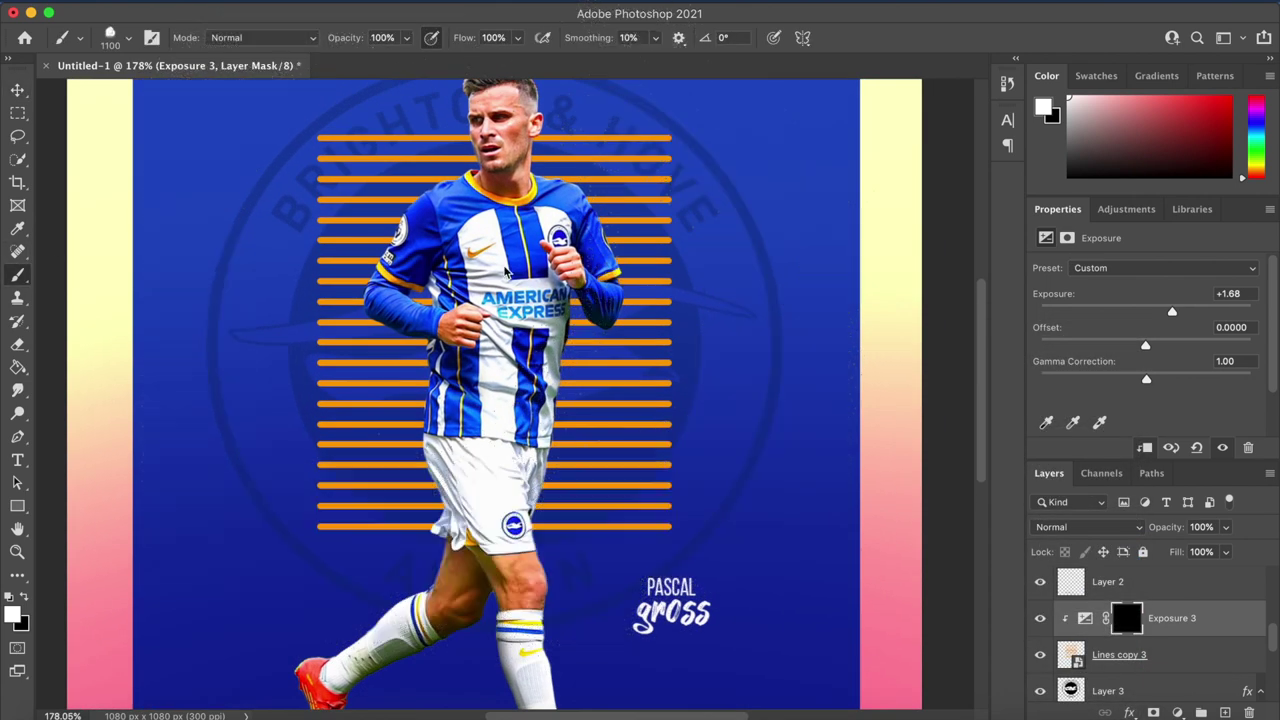
pyautogui.rightClick(492, 285)
pyautogui.scroll(3, 601, 455)
pyautogui.scroll(5, 601, 455)
pyautogui.click(601, 484)
pyautogui.press('Return')
pyautogui.press('[')
pyautogui.press('[')
pyautogui.press('[')
pyautogui.press('[')
pyautogui.press('[')
pyautogui.press('[')
pyautogui.press('[')
pyautogui.press('[')
pyautogui.press('[')
# - Try painting white on the Exposure mask around the player with a 300 px soft brush to brighten the bars' inner parts
pyautogui.moveTo(503, 160); pyautogui.dragTo(504, 520)
pyautogui.scroll(-4, 504, 520)
pyautogui.scroll(5, 490, 180)
pyautogui.press('super+z')
pyautogui.moveTo(421, 50); pyautogui.dragTo(423, 50)
pyautogui.press(']')
pyautogui.moveTo(506, 258)
pyautogui.mouseDown()
pyautogui.moveTo(519, 640)
pyautogui.moveTo(517, 355)
pyautogui.moveTo(503, 530)
pyautogui.moveTo(640, 520)
pyautogui.mouseUp()
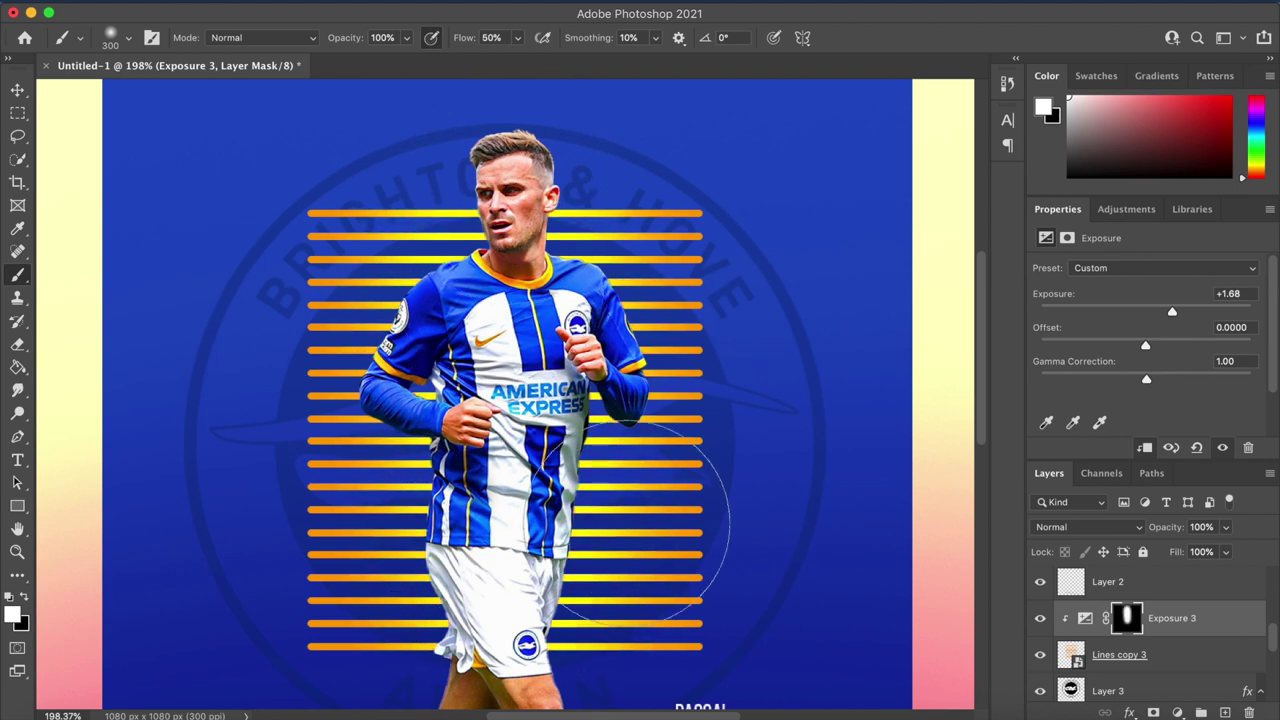
# - Try the bars' Exposure adjustment at 80% opacity
pyautogui.scroll(-4, 640, 520)
pyautogui.scroll(3, 606, 520)
pyautogui.moveTo(1170, 532); pyautogui.dragTo(1150, 531)
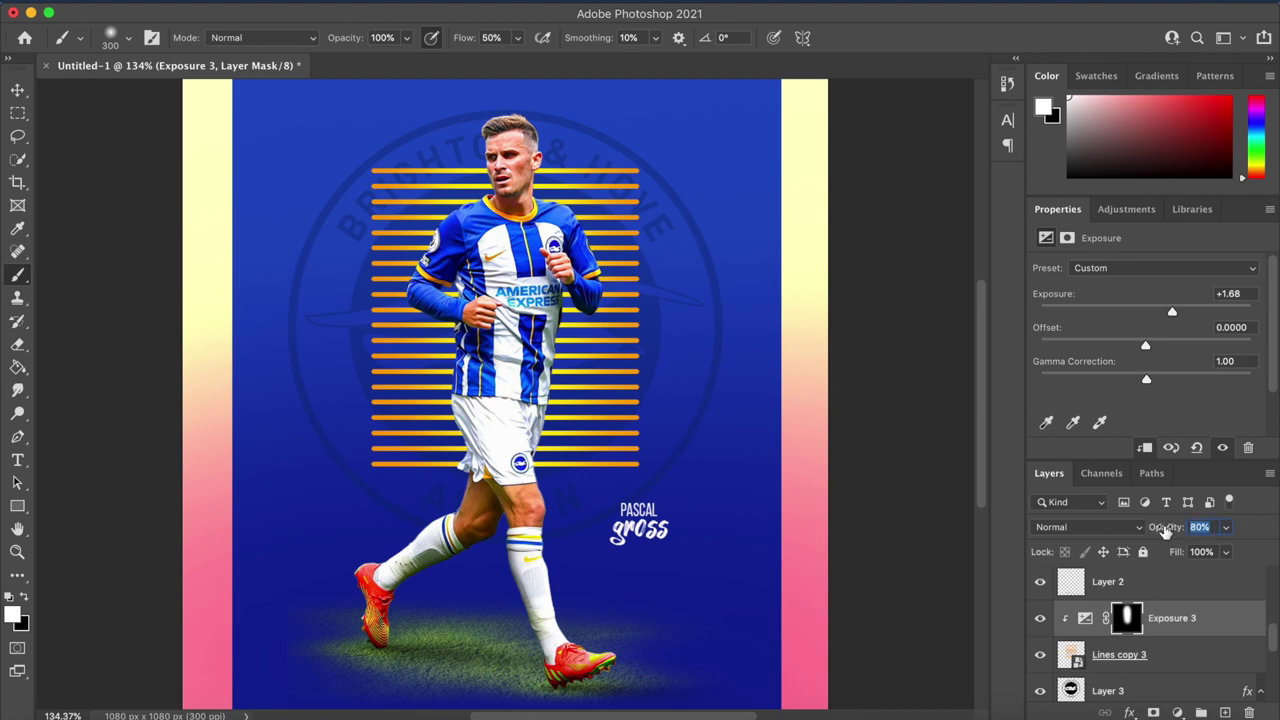
pyautogui.scroll(-3, 700, 337)
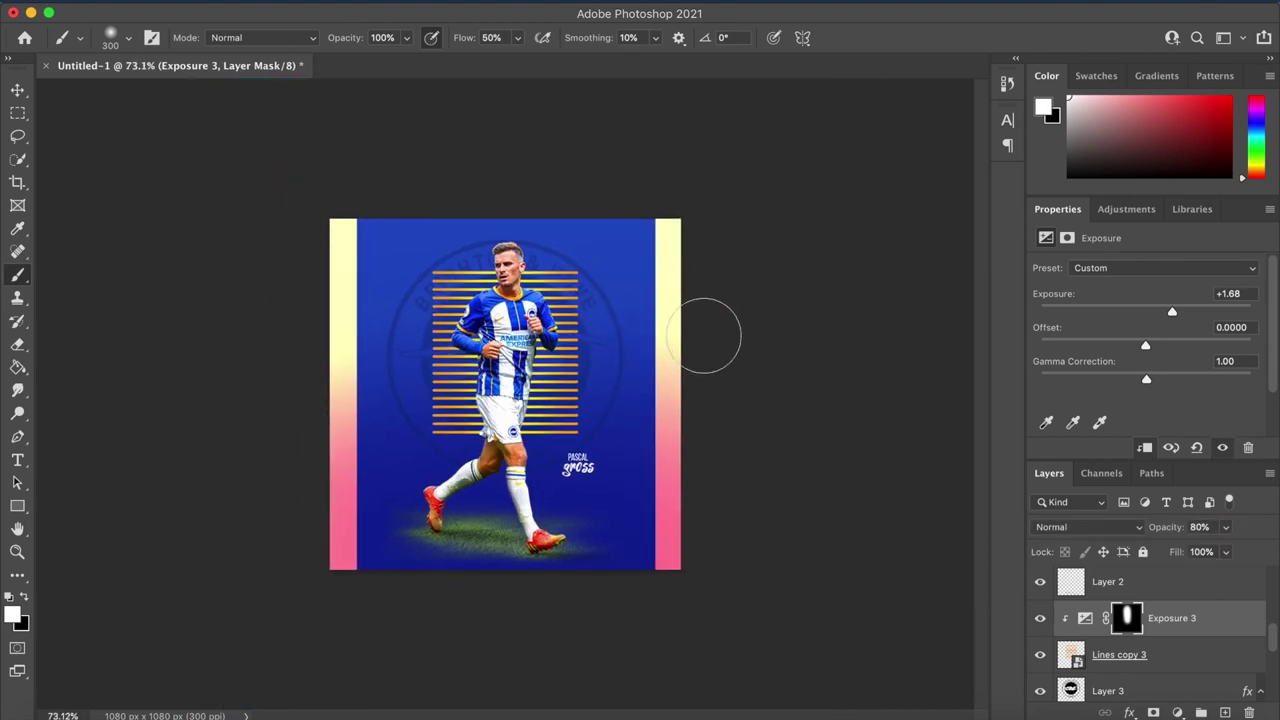
# - Undo the opacity change and the painting on the Exposure mask
pyautogui.scroll(5, 706, 336)
pyautogui.press('super+z')
pyautogui.press('super+z')
pyautogui.press('super+z')
pyautogui.press('super+z')
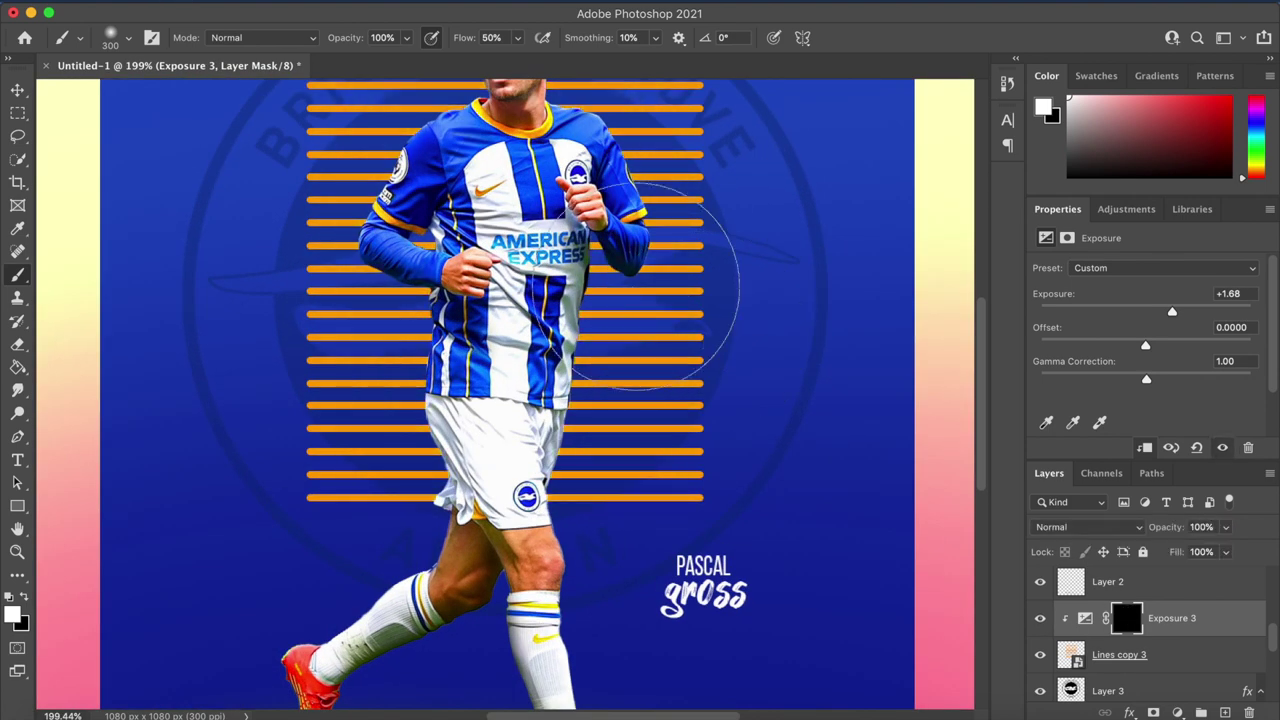
# - Paint white on the Exposure mask with a 250 px brush down the player's body to brighten the bars behind him
pyautogui.scroll(3, 638, 285)
pyautogui.press('[')
pyautogui.moveTo(511, 220)
pyautogui.mouseDown()
pyautogui.moveTo(502, 500)
pyautogui.moveTo(534, 618)
pyautogui.moveTo(531, 353)
pyautogui.moveTo(501, 148)
pyautogui.mouseUp()
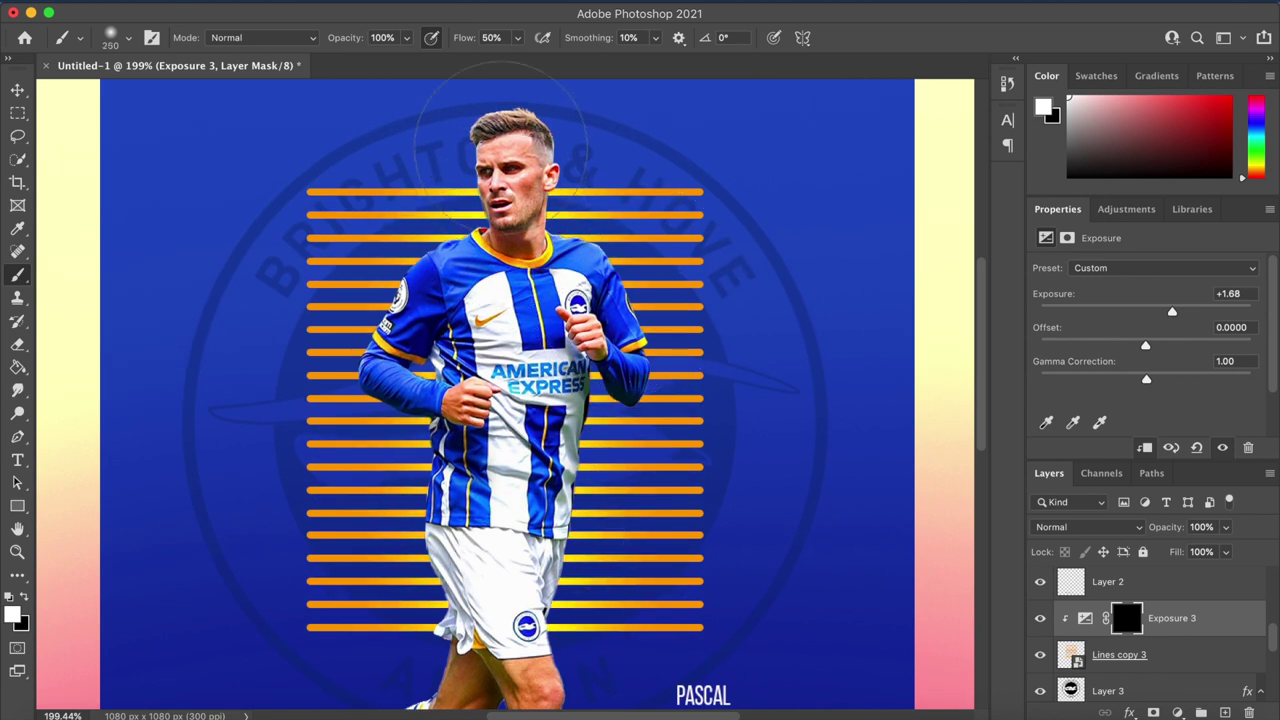
pyautogui.scroll(-5, 632, 190)
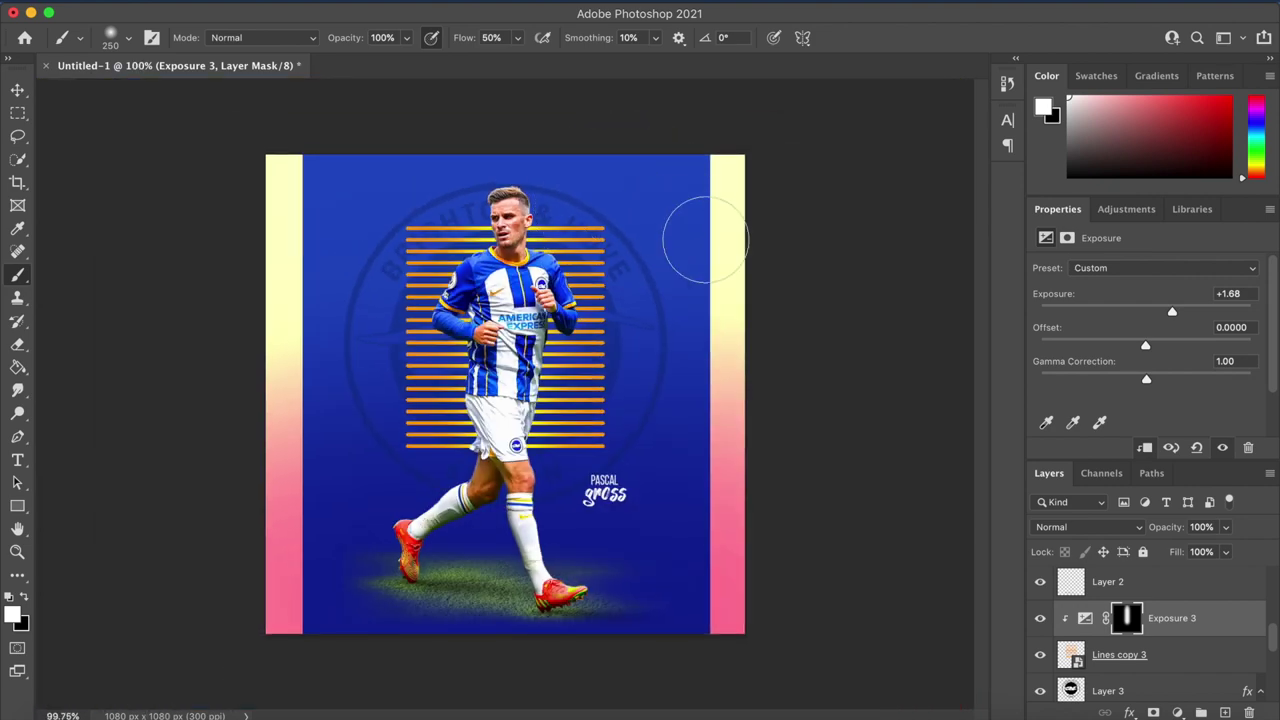
# - Paint black on the Exposure mask around the player's head and shoulders to fade the glow on the upper bars
pyautogui.scroll(3, 650, 236)
pyautogui.scroll(2, 656, 236)
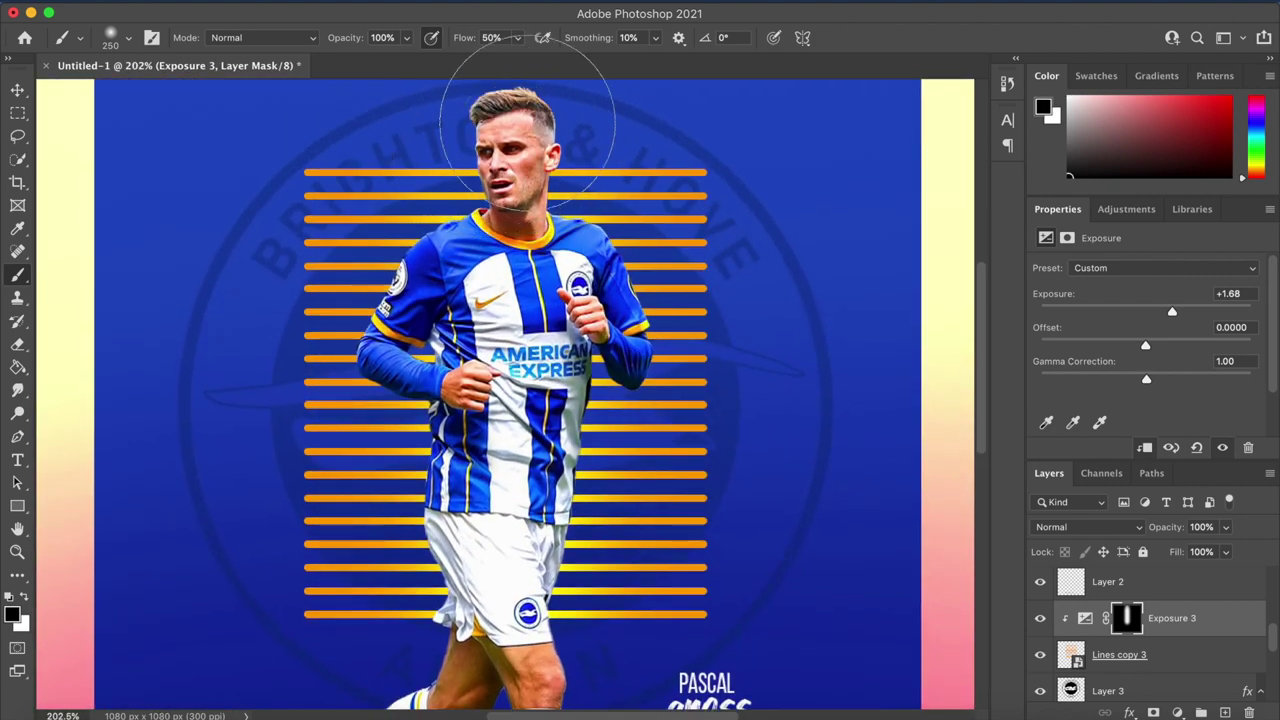
pyautogui.scroll(-4, 737, 457)
pyautogui.scroll(-4, 871, 514)
pyautogui.scroll(3, 600, 300)
pyautogui.press('x')
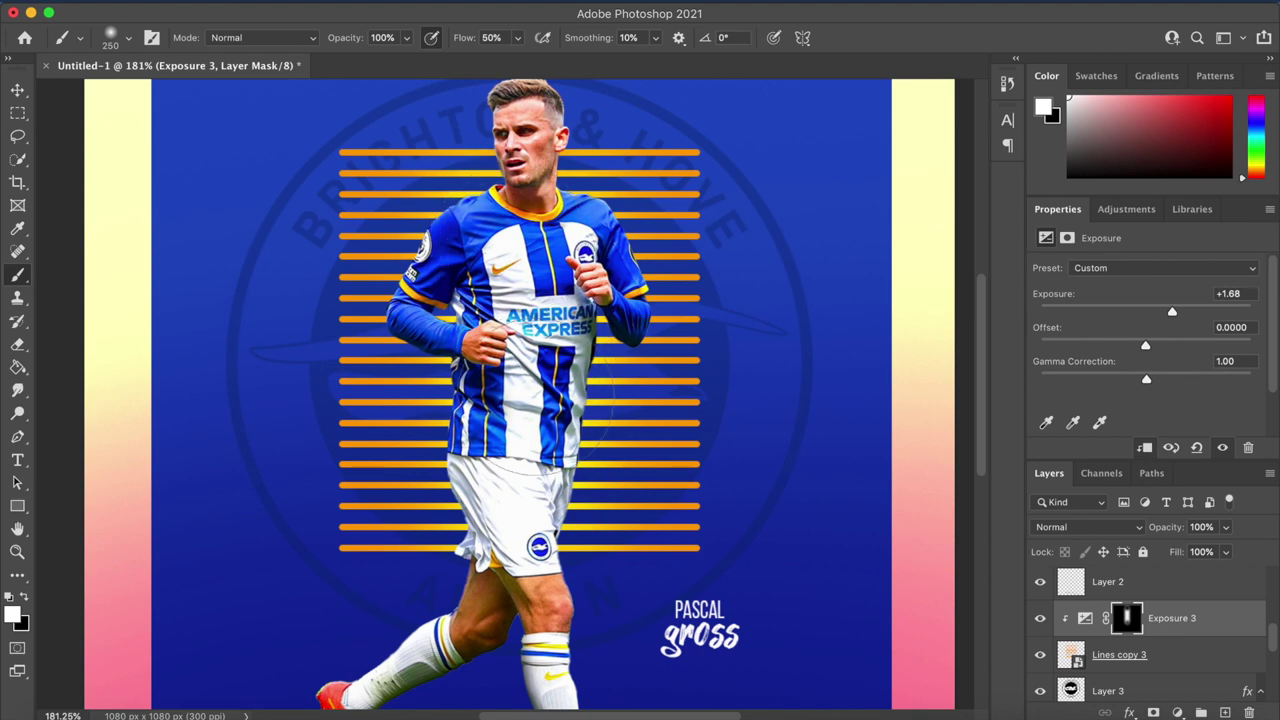
pyautogui.scroll(-4, 720, 443)
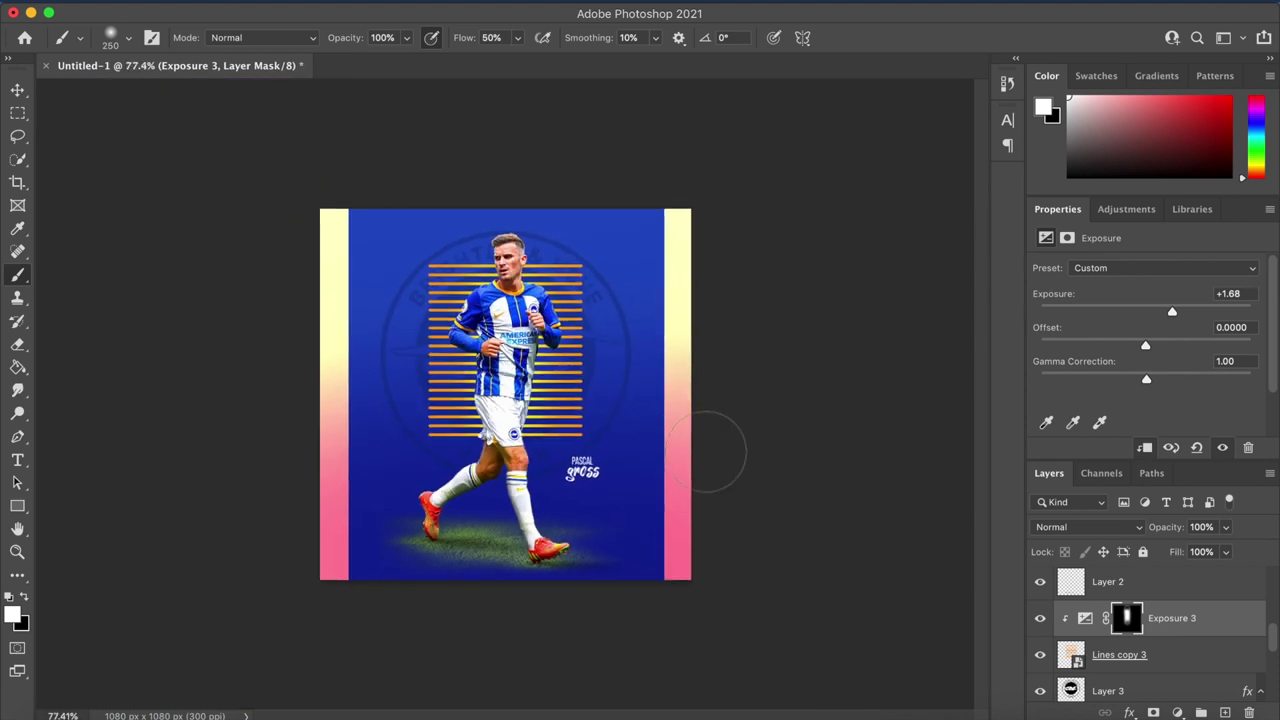
pyautogui.scroll(2, 700, 450)
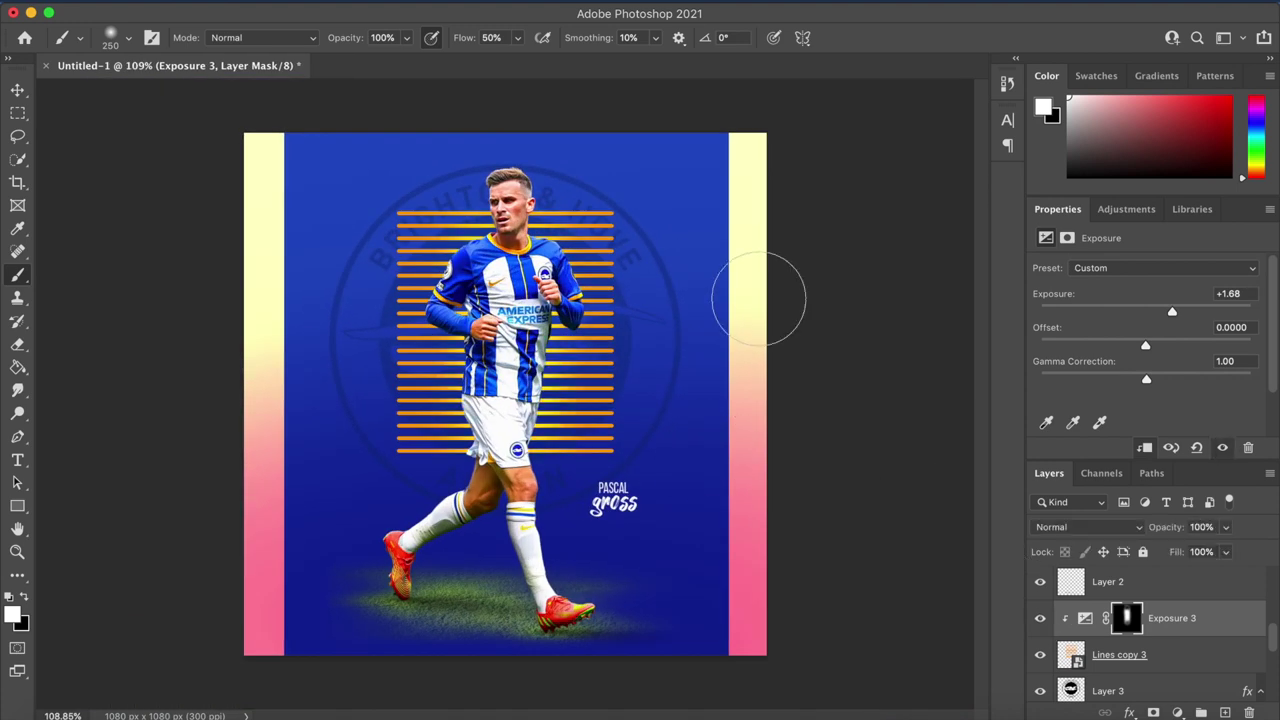
pyautogui.scroll(-1, 766, 286)
pyautogui.scroll(2, 766, 286)
# - Add a Brightness/Contrast adjustment and place it directly above the grass image layer, clipped to it
pyautogui.scroll(-5, 1161, 619)
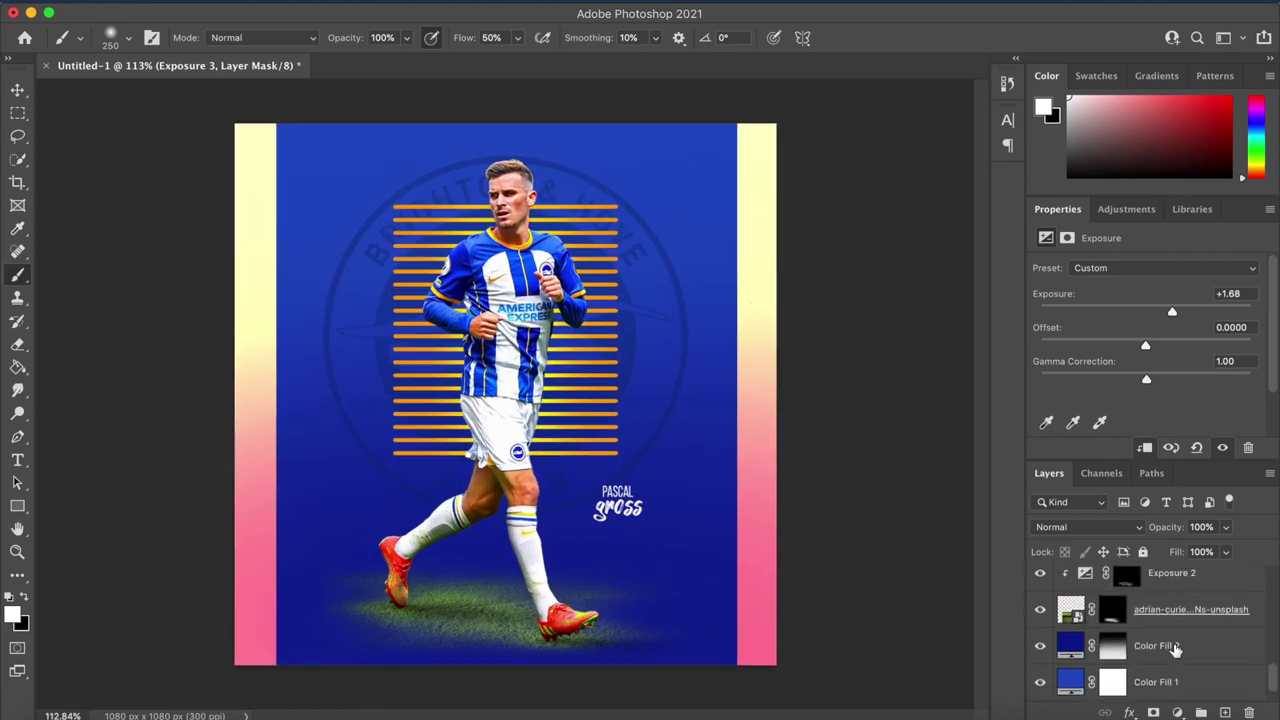
pyautogui.click(1147, 652)
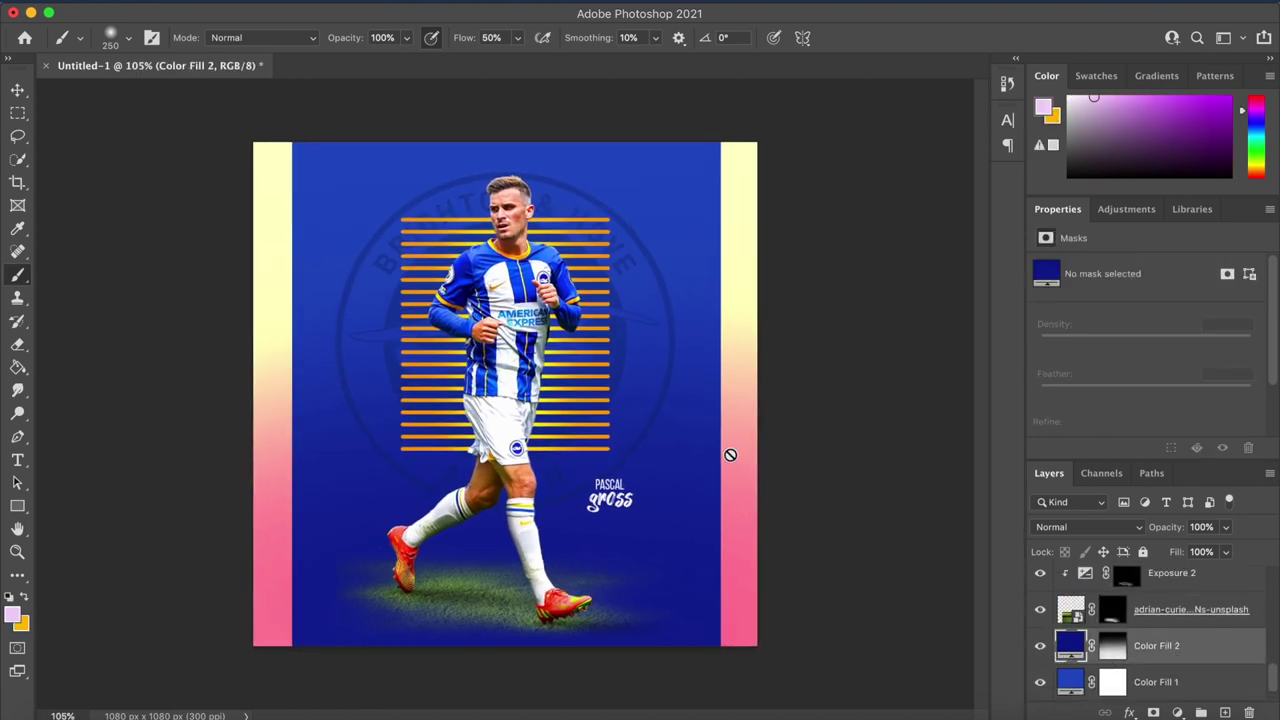
pyautogui.scroll(3, 731, 453)
pyautogui.scroll(3, 730, 455)
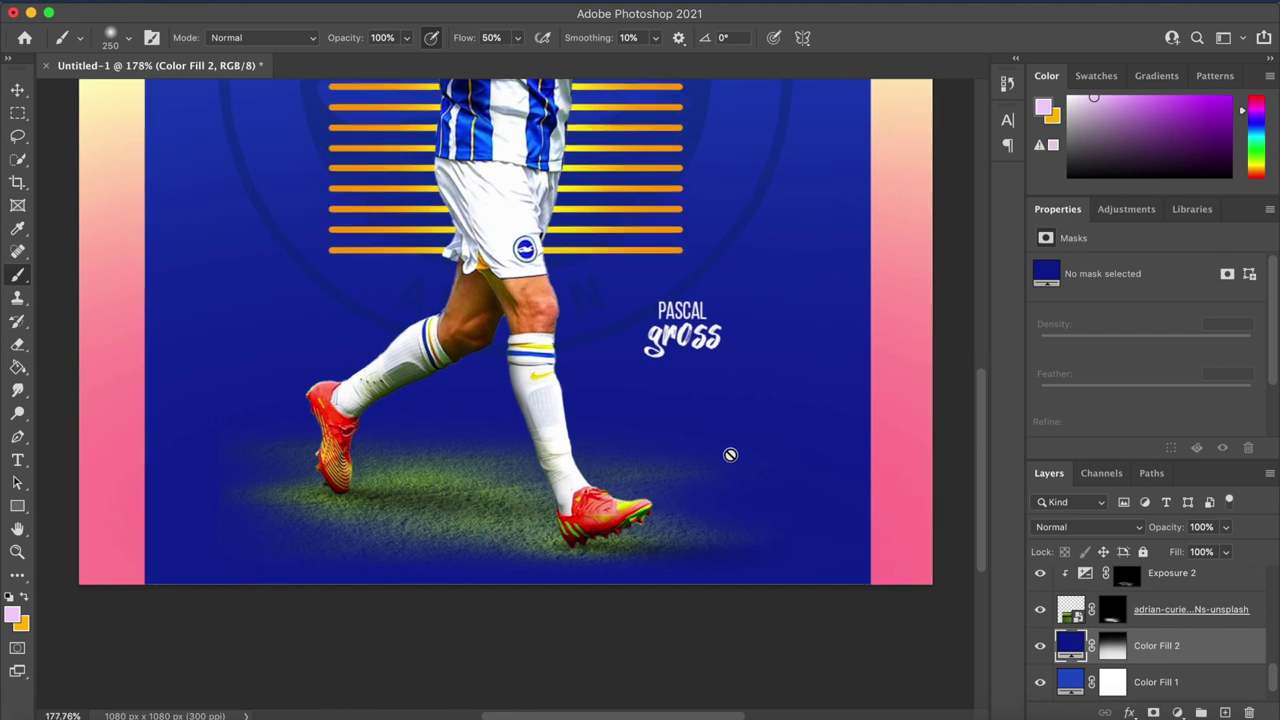
pyautogui.click(1177, 712)
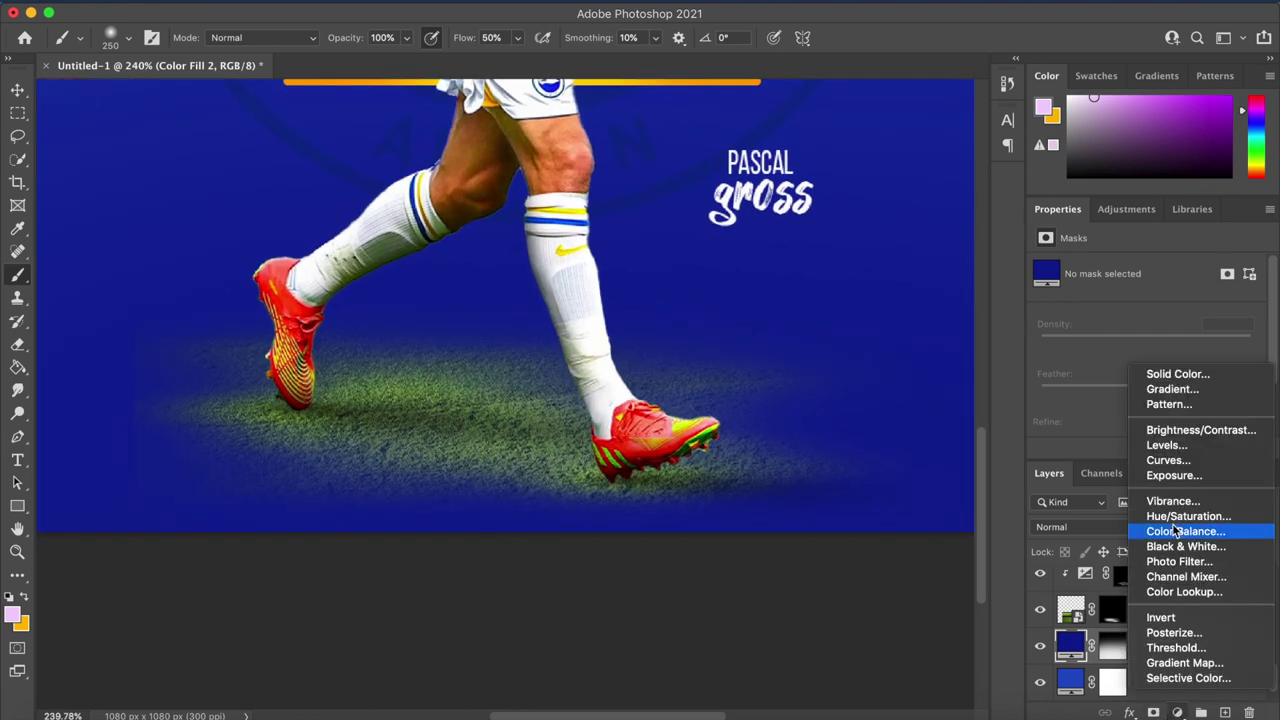
pyautogui.click(1170, 433)
pyautogui.moveTo(1118, 652); pyautogui.dragTo(1121, 592)
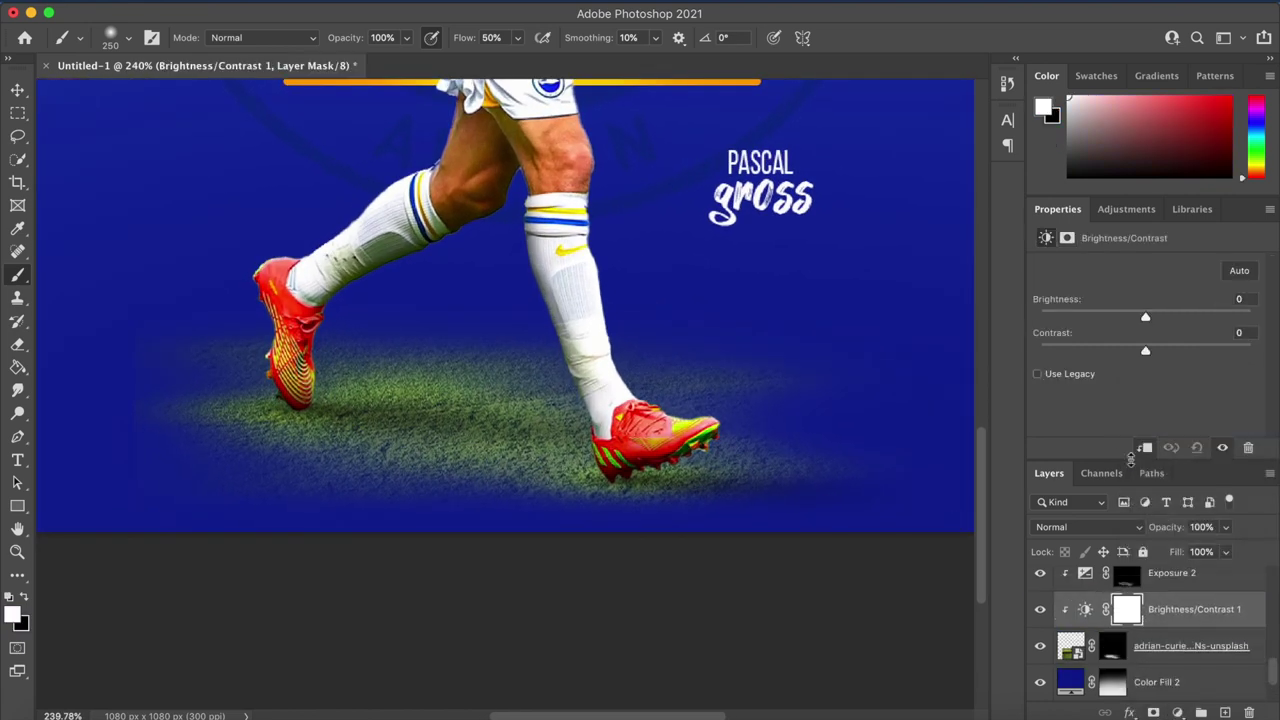
# - Compare the grass with and without the Brightness/Contrast adjustment, and delete that adjustment layer
pyautogui.click(1040, 609)
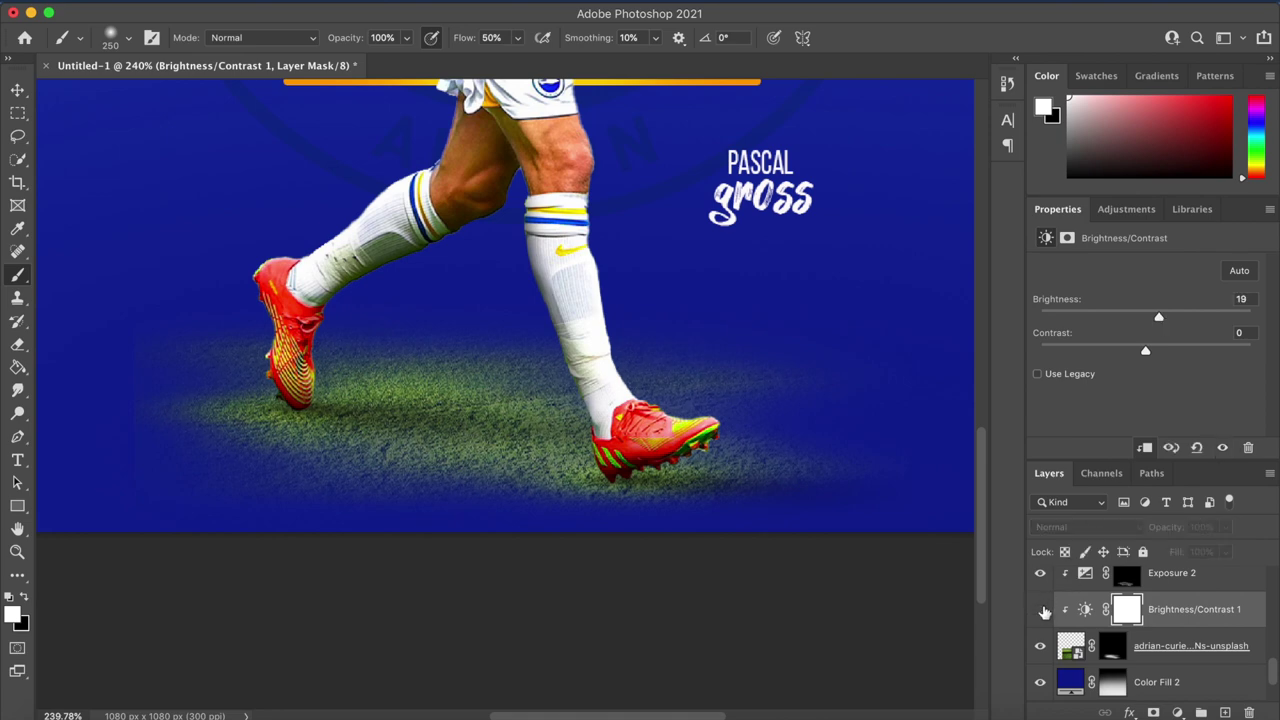
pyautogui.scroll(-4, 849, 391)
pyautogui.scroll(1, 860, 400)
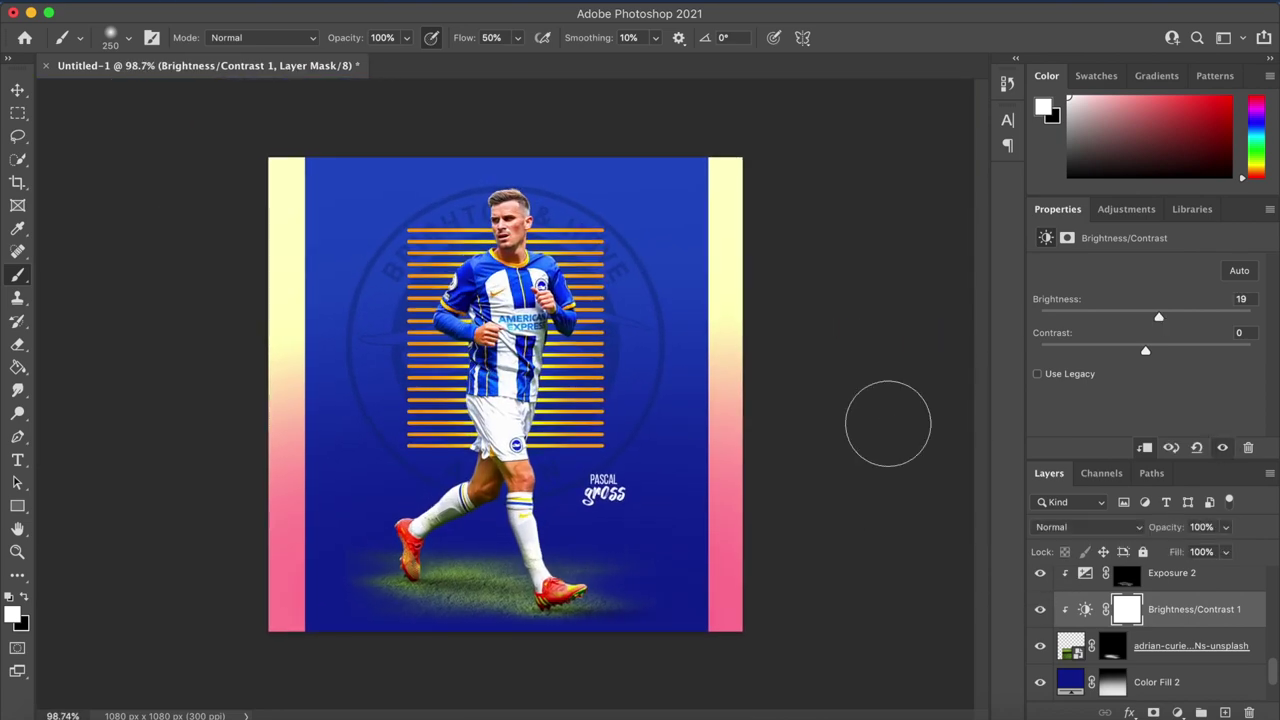
pyautogui.scroll(-1, 888, 424)
pyautogui.scroll(2, 888, 424)
pyautogui.press('BackSpace')
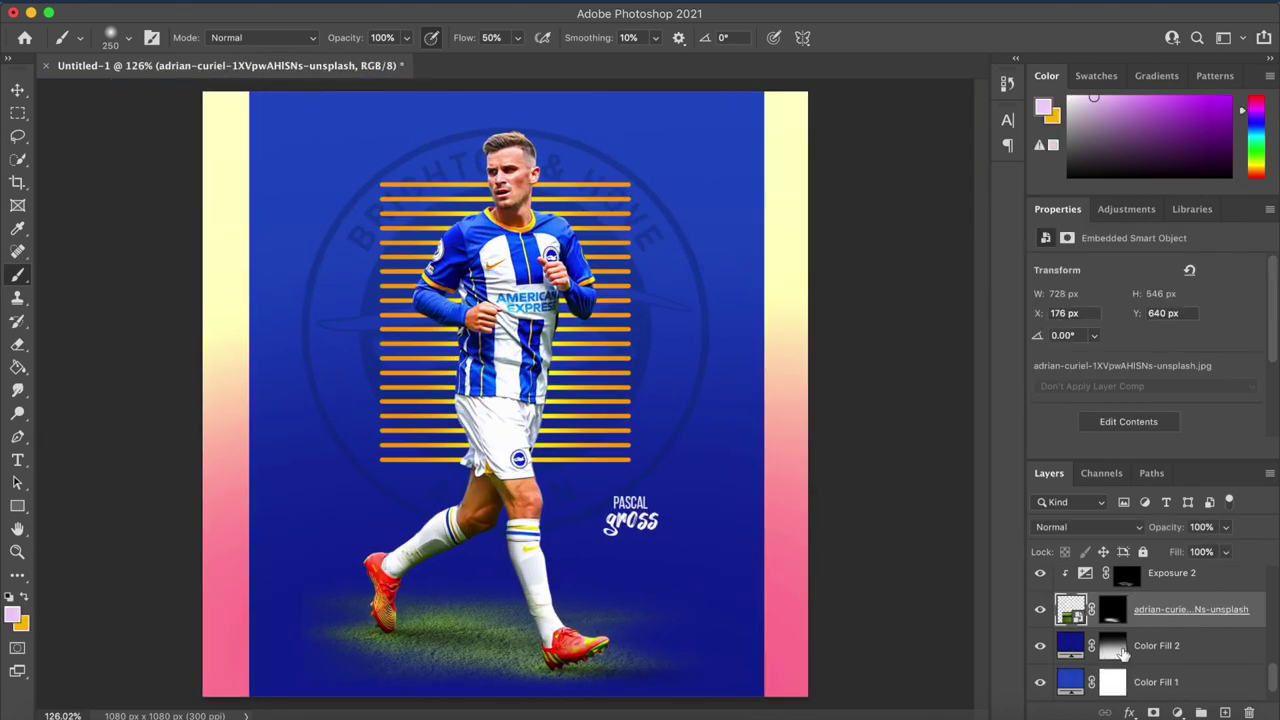
# - Convert the Color Fill 2 and Color Fill 1 background layers each to a smart object
pyautogui.rightClick(1153, 655)
pyautogui.click(1040, 632)
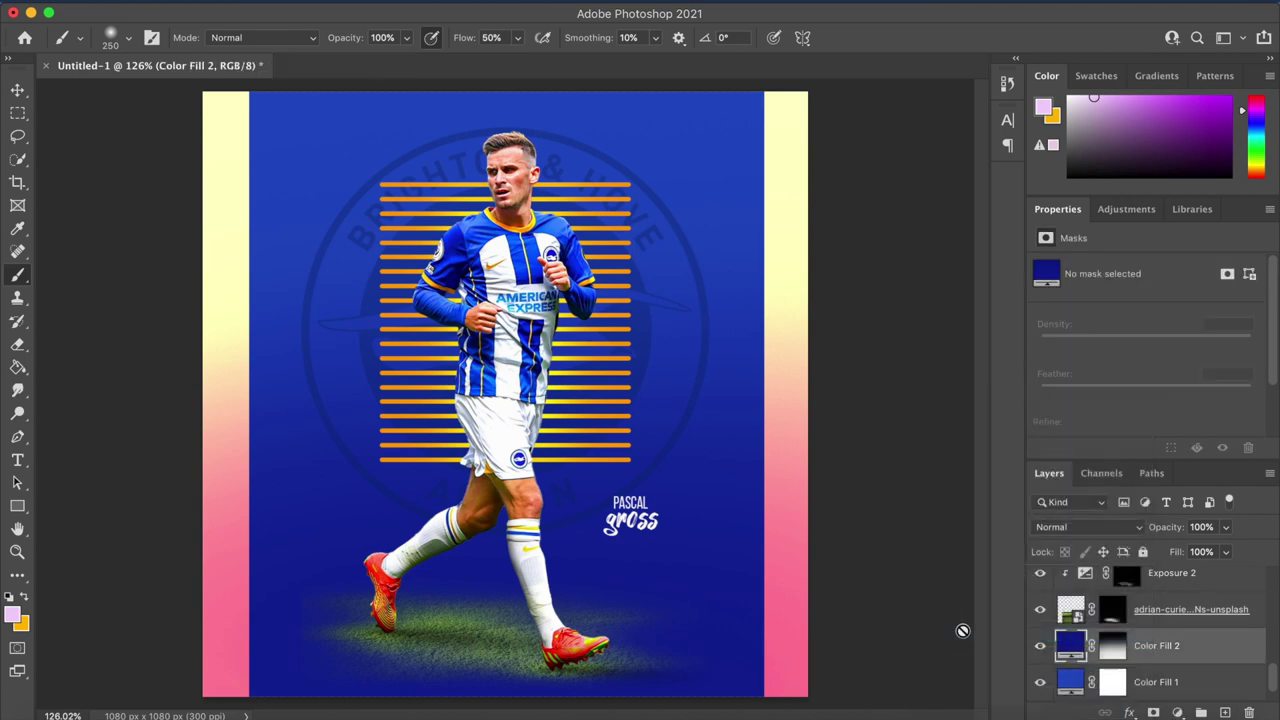
pyautogui.rightClick(1150, 681)
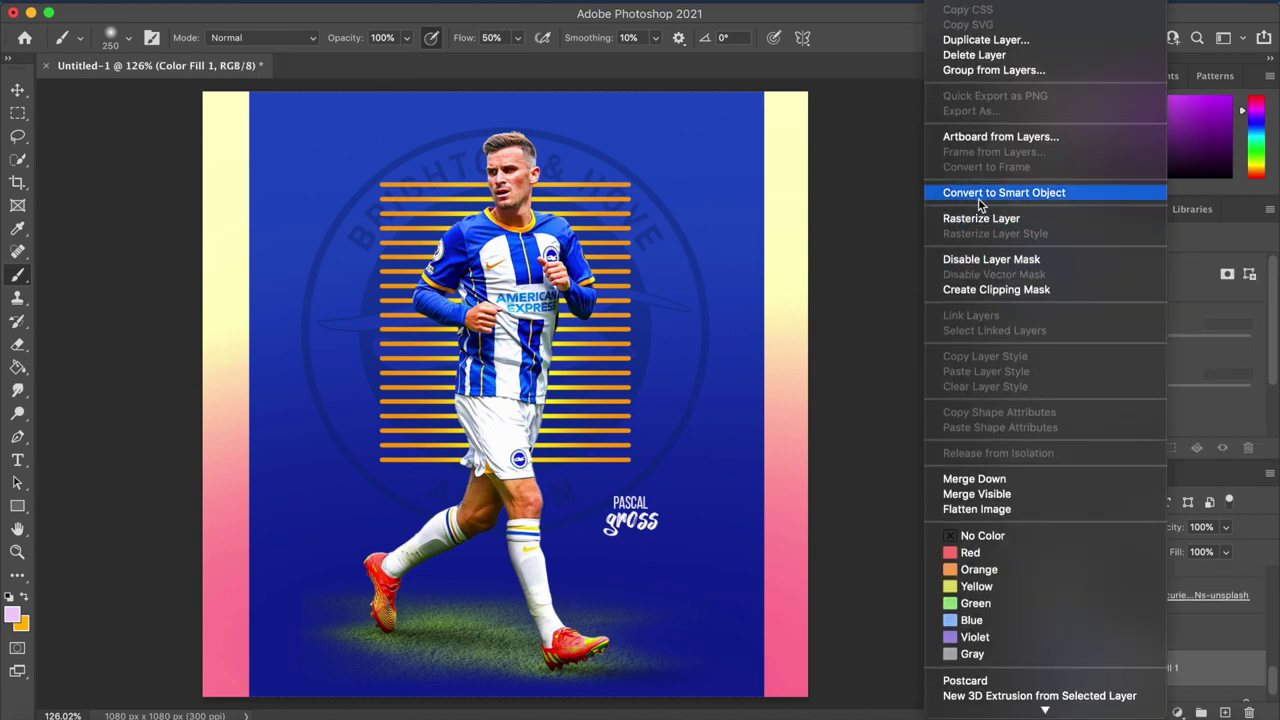
pyautogui.click(985, 195)
pyautogui.scroll(-1, 1150, 673)
# - Combine the two color fill smart objects into a single background smart object
pyautogui.click(1150, 615)
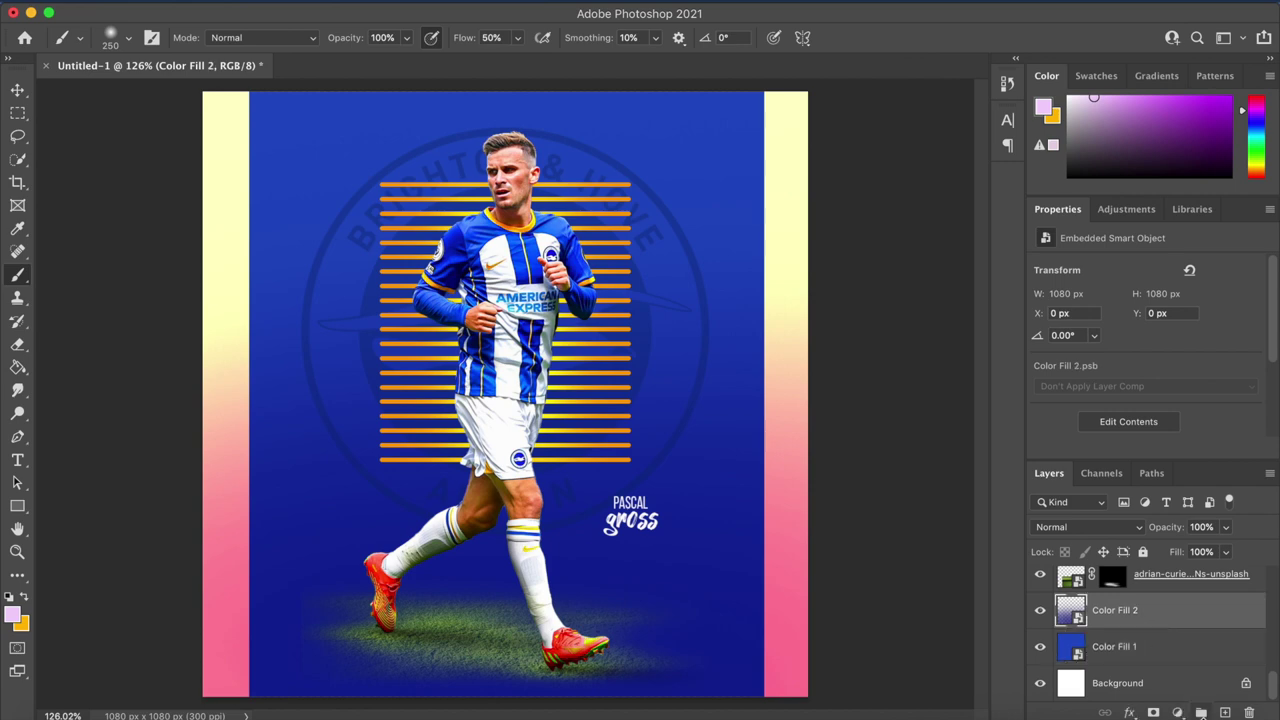
pyautogui.keyDown('shift'); pyautogui.click(1155, 650); pyautogui.keyUp('shift')
pyautogui.rightClick(1151, 624)
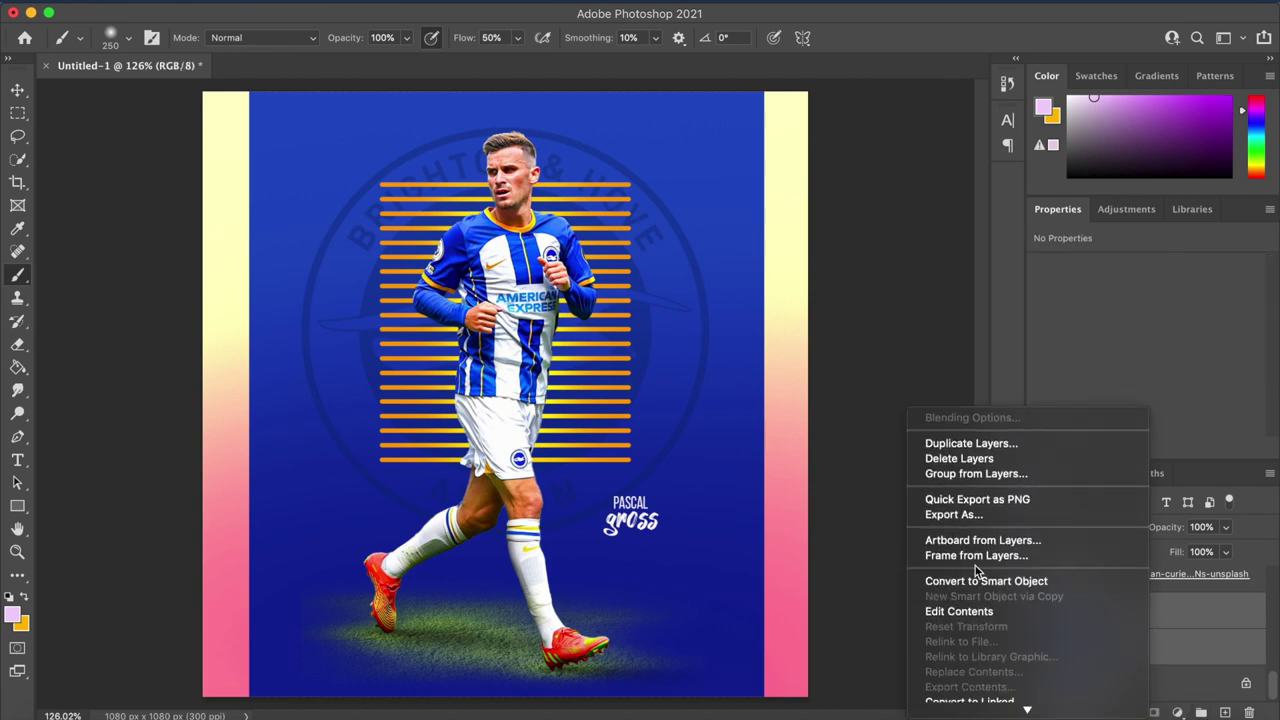
pyautogui.click(979, 580)
# - Apply the Add Noise filter to the combined background smart object
pyautogui.click(1177, 712)
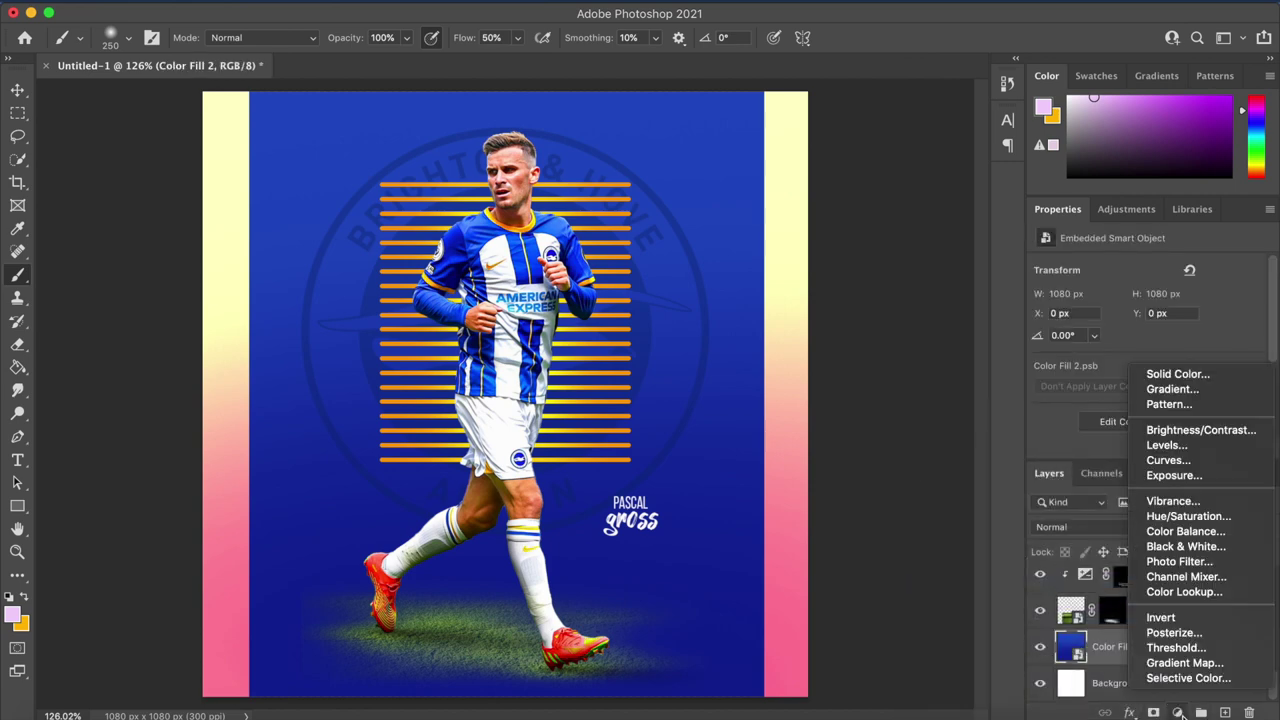
pyautogui.click(582, 120)
pyautogui.click(366, 2)
pyautogui.moveTo(416, 2)
pyautogui.moveTo(597, 286)
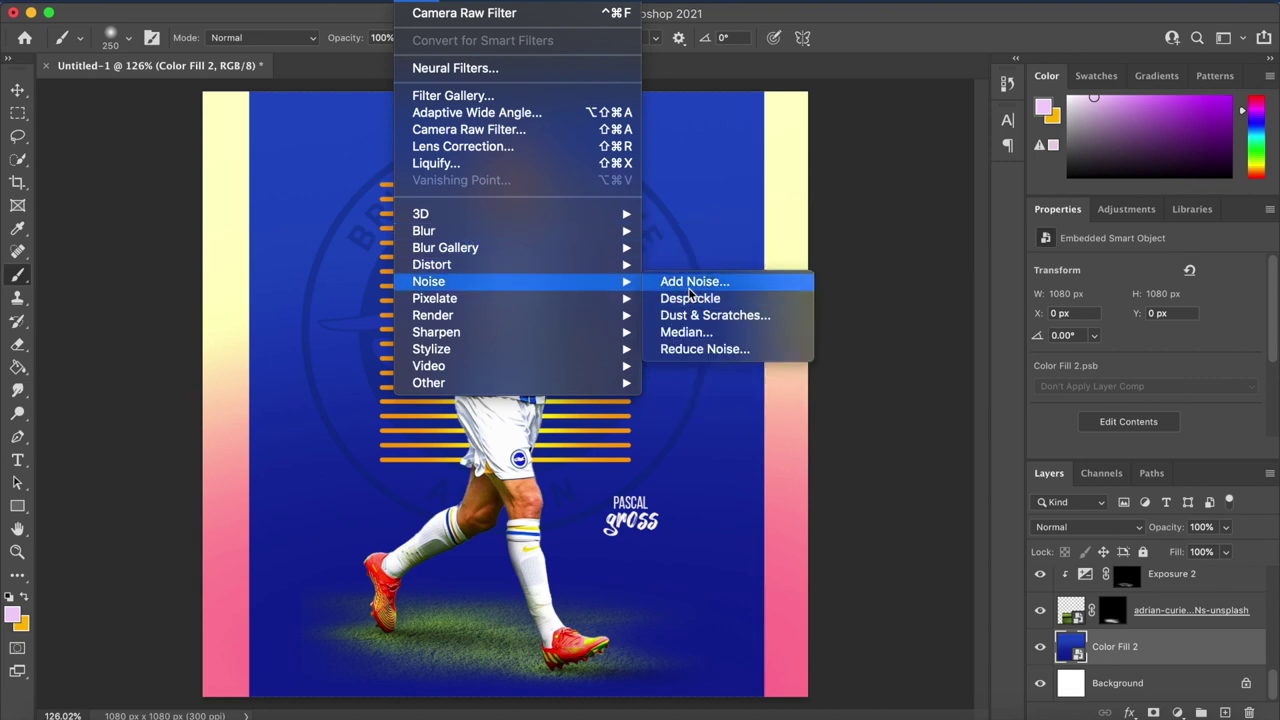
pyautogui.click(688, 286)
pyautogui.click(731, 140)
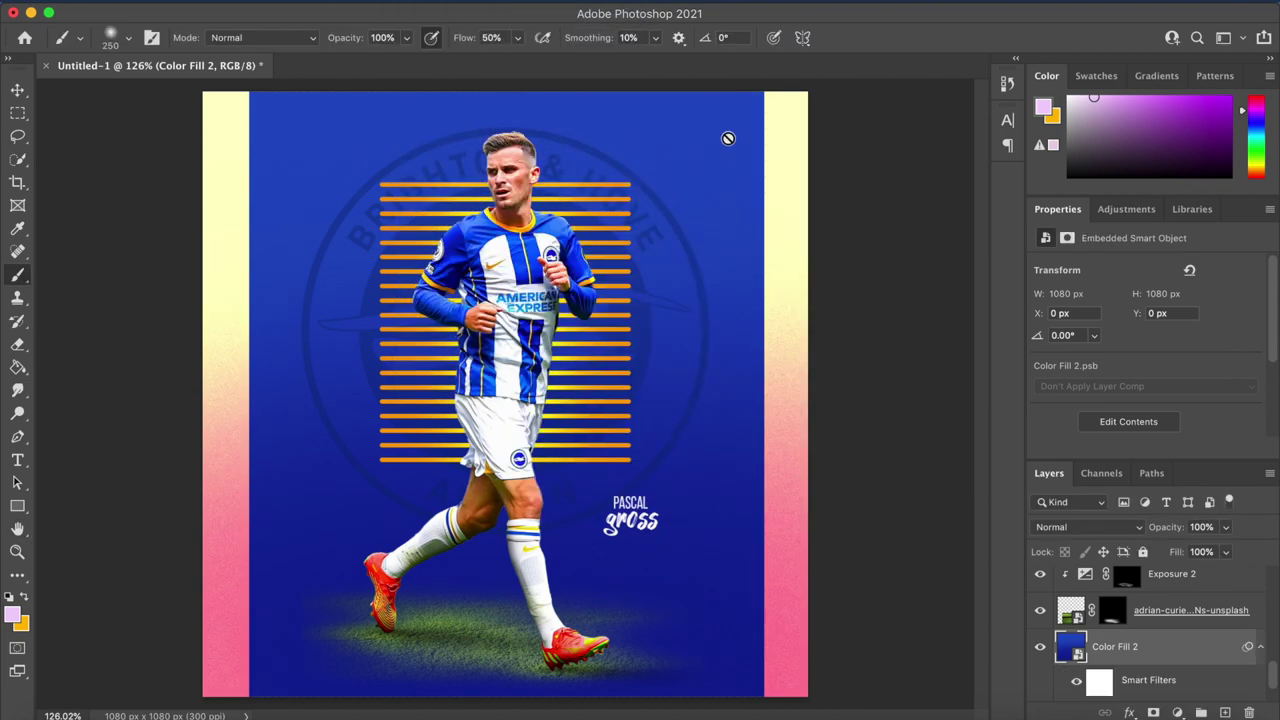
# - Examine the noise grain on the background and side strips at several magnifications
pyautogui.scroll(-2, 744, 206)
pyautogui.scroll(2, 744, 206)
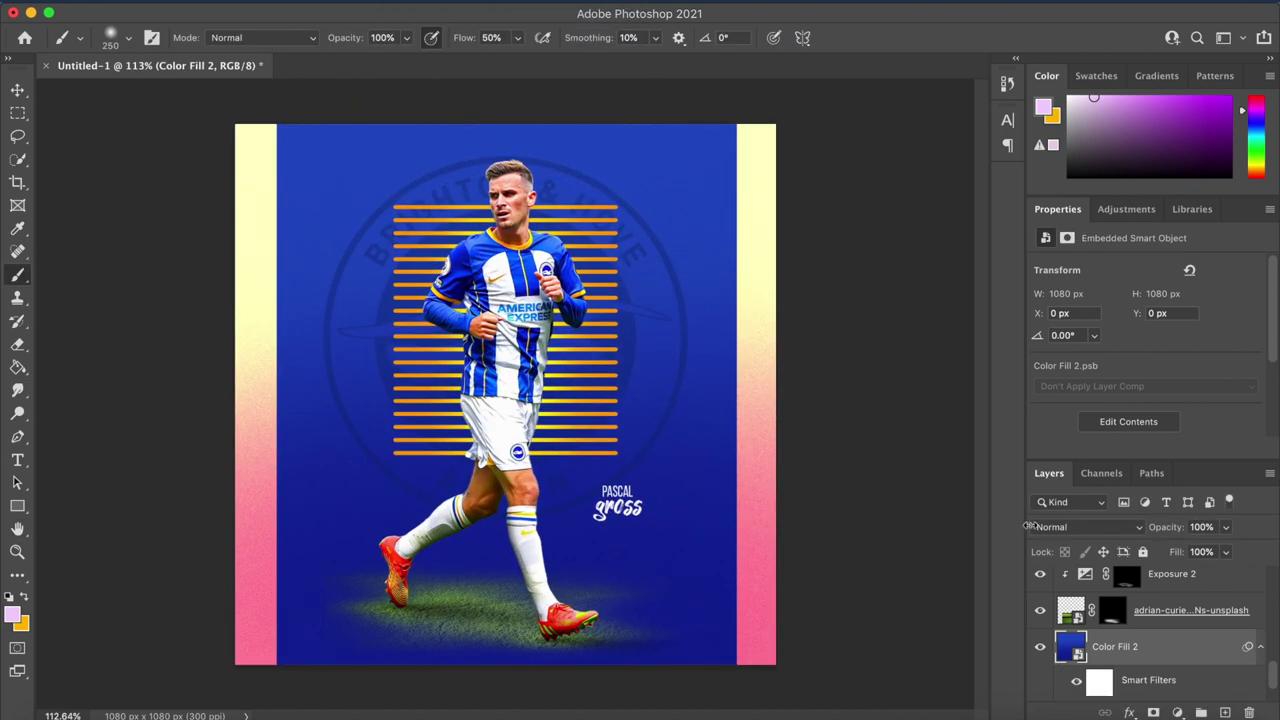
pyautogui.scroll(3, 1073, 625)
pyautogui.scroll(-2, 932, 495)
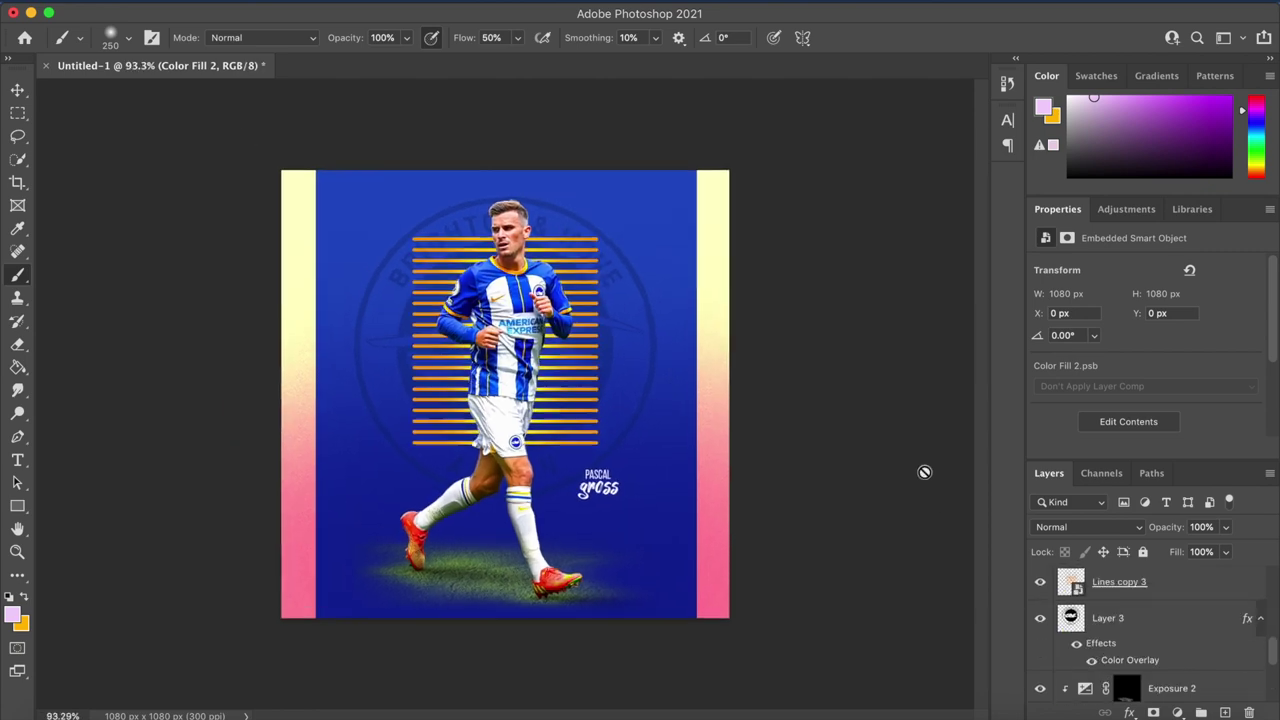
pyautogui.scroll(2, 925, 472)
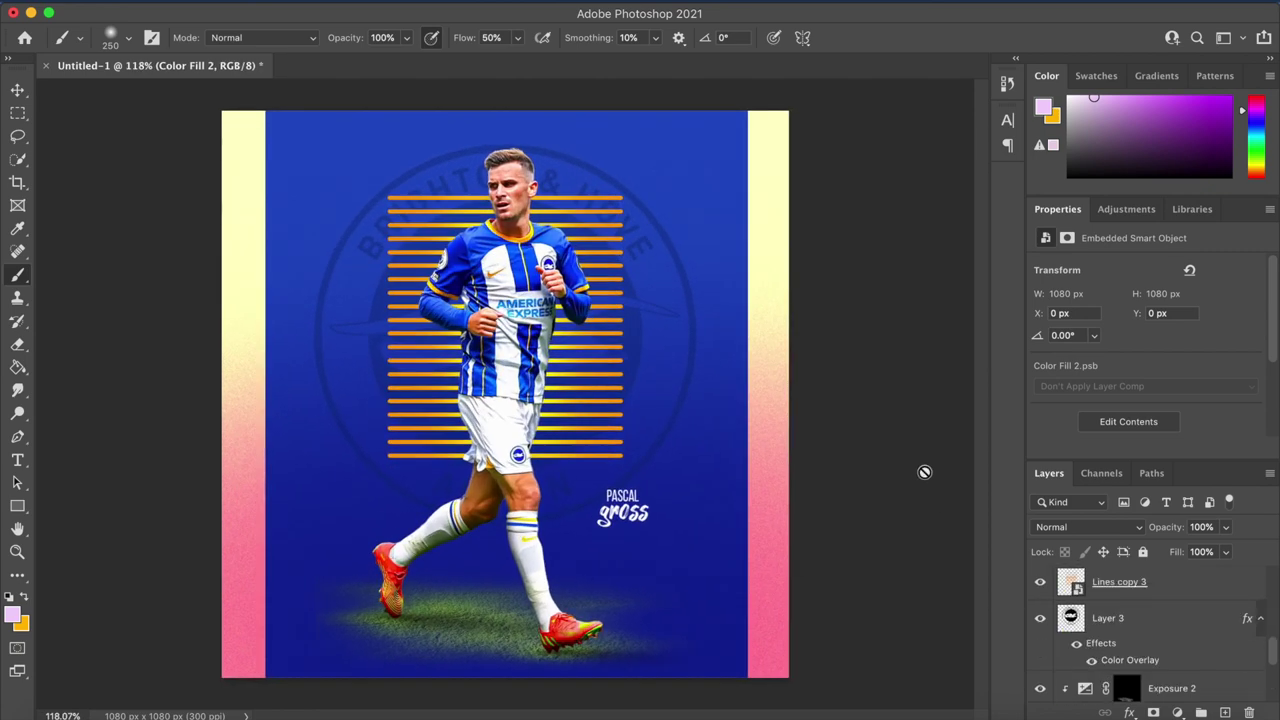
pyautogui.scroll(-2, 925, 472)
pyautogui.scroll(3, 923, 471)
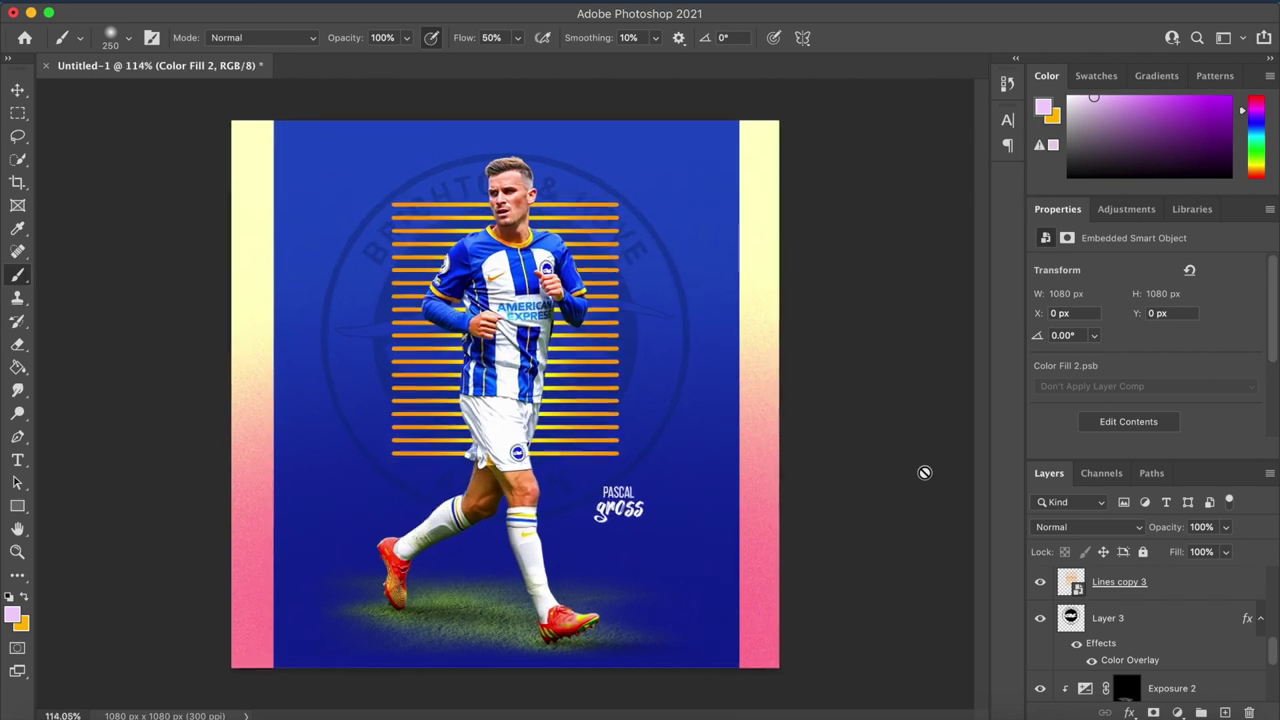
pyautogui.scroll(-3, 1180, 634)
pyautogui.scroll(3, 1190, 650)
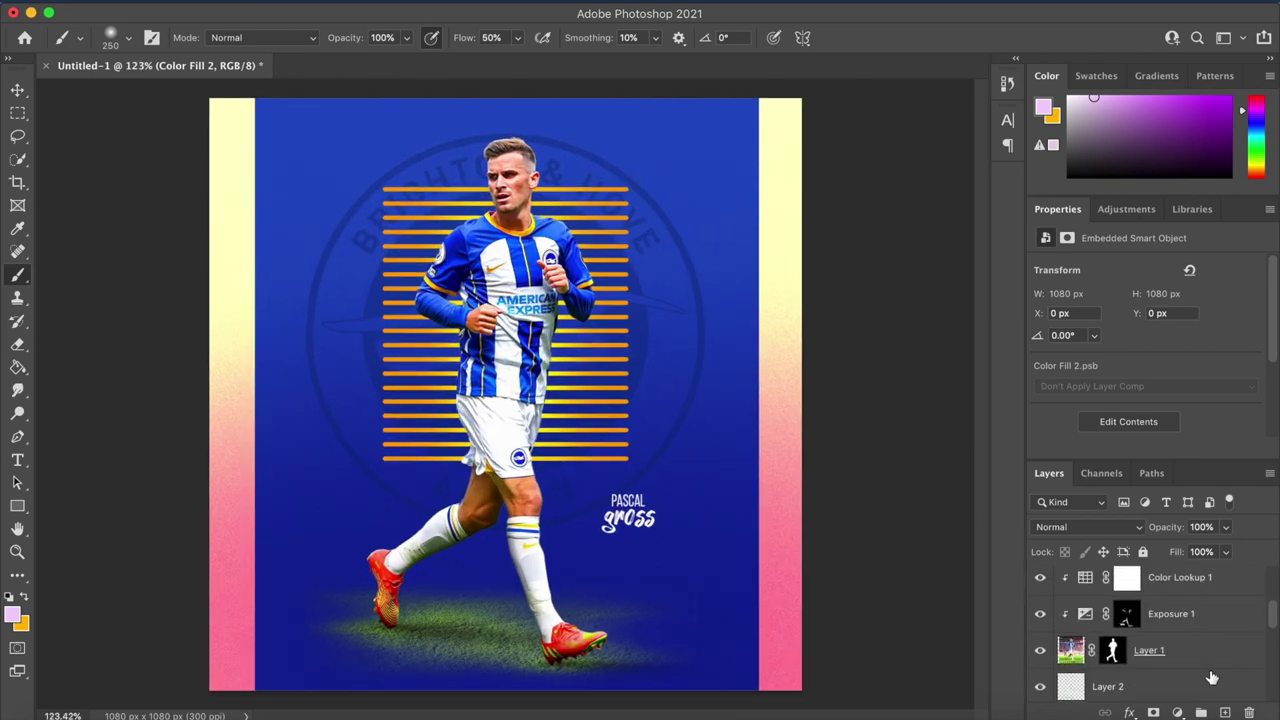
# - Add a new layer directly below the cut-out player and try a light purple brush stroke behind his torso
pyautogui.click(1192, 683)
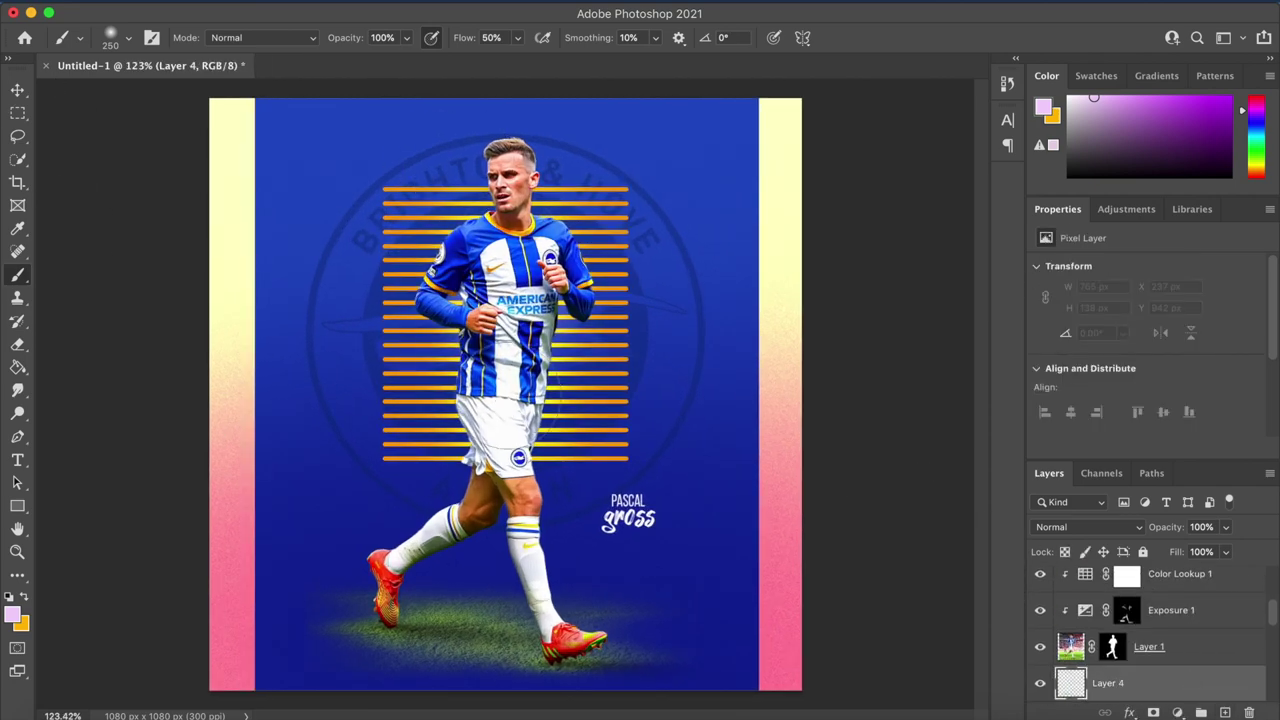
pyautogui.moveTo(507, 400); pyautogui.dragTo(500, 225)
pyautogui.scroll(-1, 503, 325)
pyautogui.scroll(2, 503, 325)
pyautogui.press('super+z')
# - Paint a soft light purple glow behind the player's torso on the new layer with a 600 px brush
pyautogui.press(']')
pyautogui.press(']')
pyautogui.press(']')
pyautogui.click(501, 316)
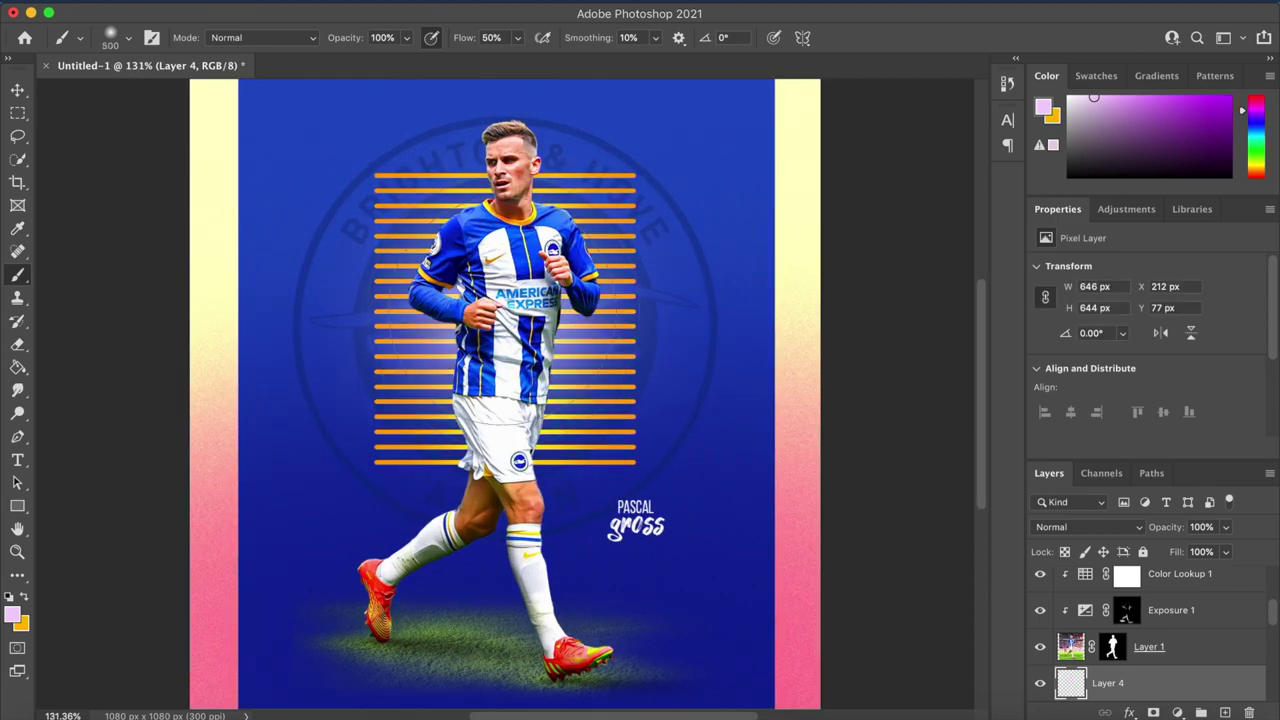
pyautogui.click(510, 311)
pyautogui.scroll(-5, 877, 431)
pyautogui.scroll(3, 877, 431)
pyautogui.press('super+z')
pyautogui.scroll(-2, 877, 431)
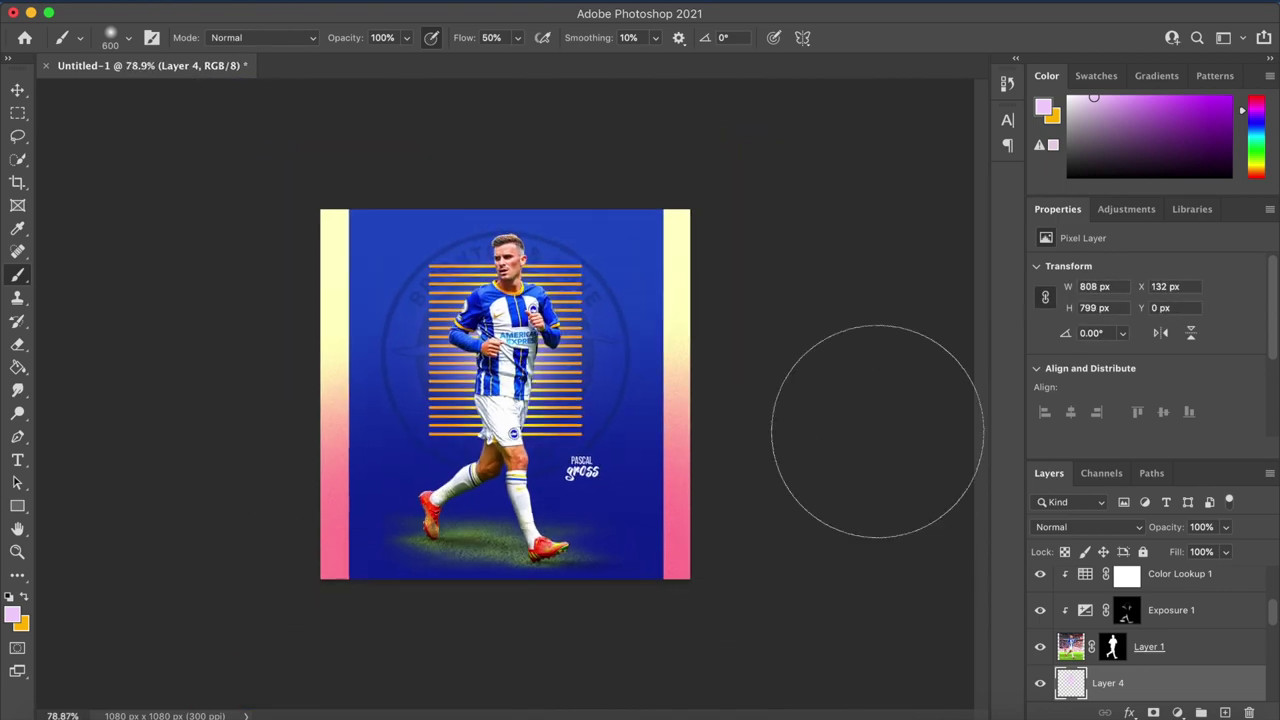
# - Compare the graphic with and without the glow layer and examine the glow at several magnifications
pyautogui.scroll(3, 877, 431)
pyautogui.click(1040, 683)
pyautogui.click(1040, 683)
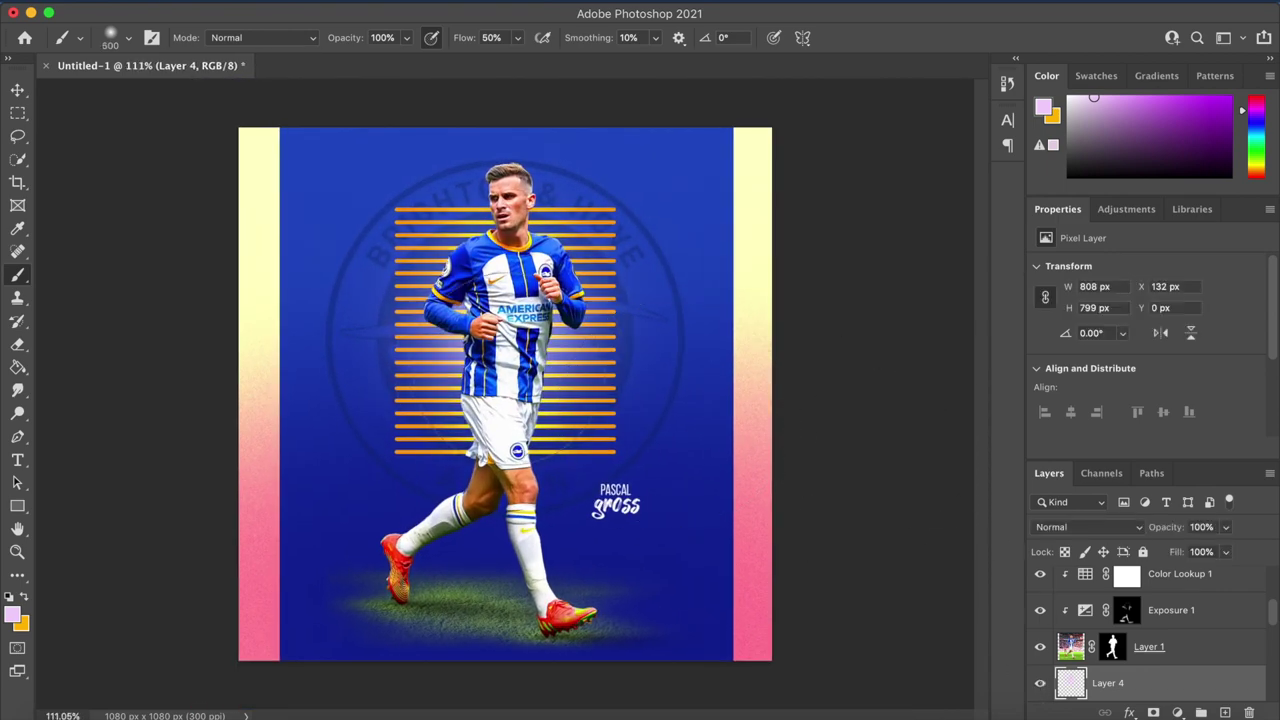
pyautogui.press('[')
pyautogui.scroll(-2, 814, 406)
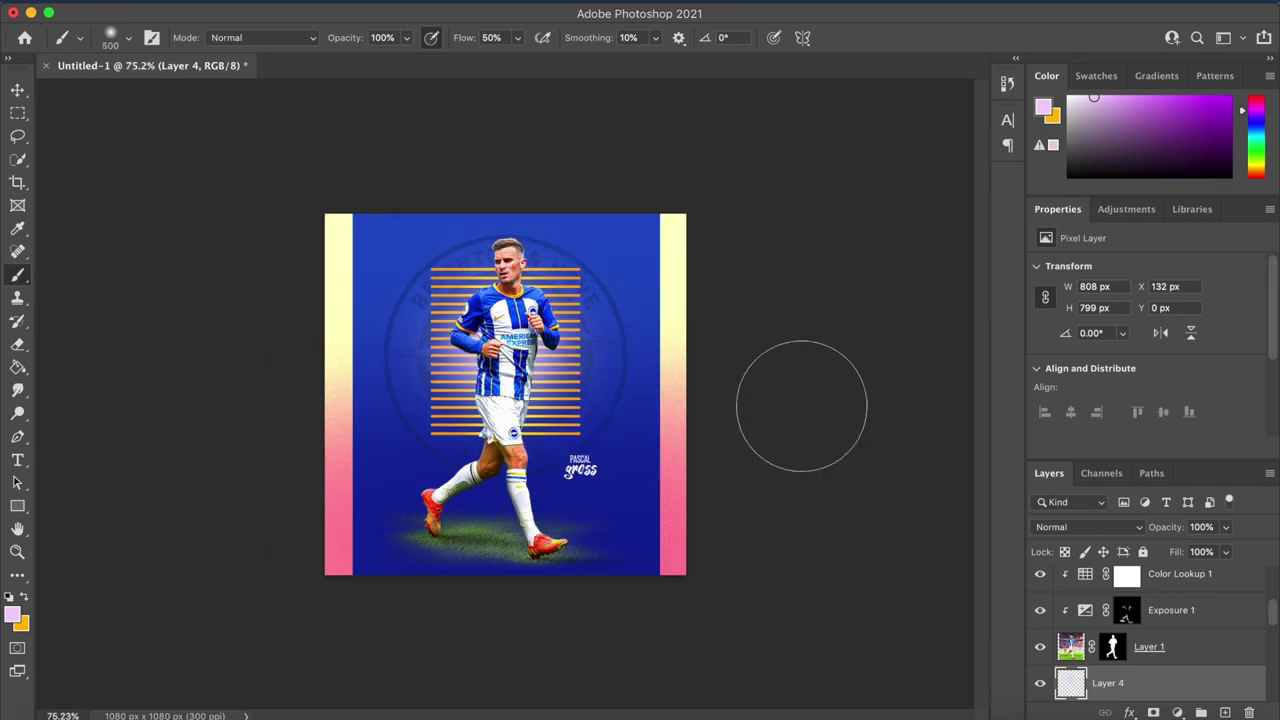
pyautogui.scroll(3, 600, 350)
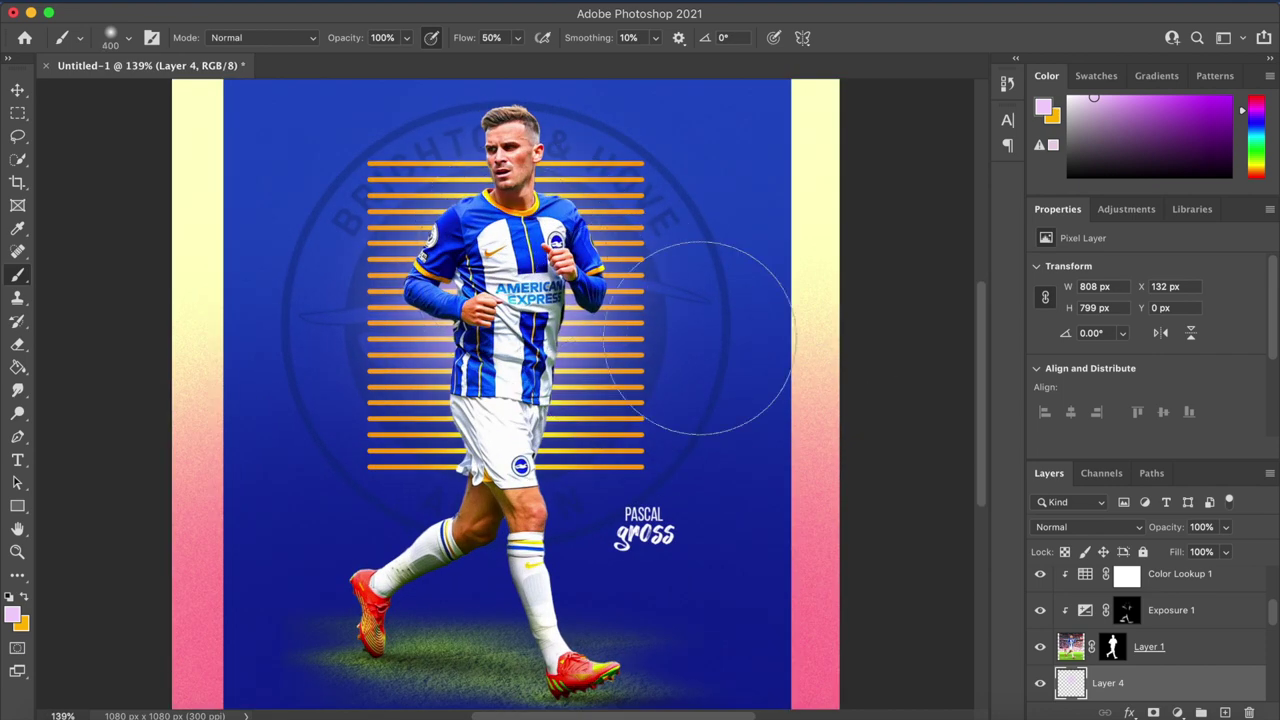
pyautogui.scroll(-2, 700, 338)
pyautogui.scroll(2, 737, 366)
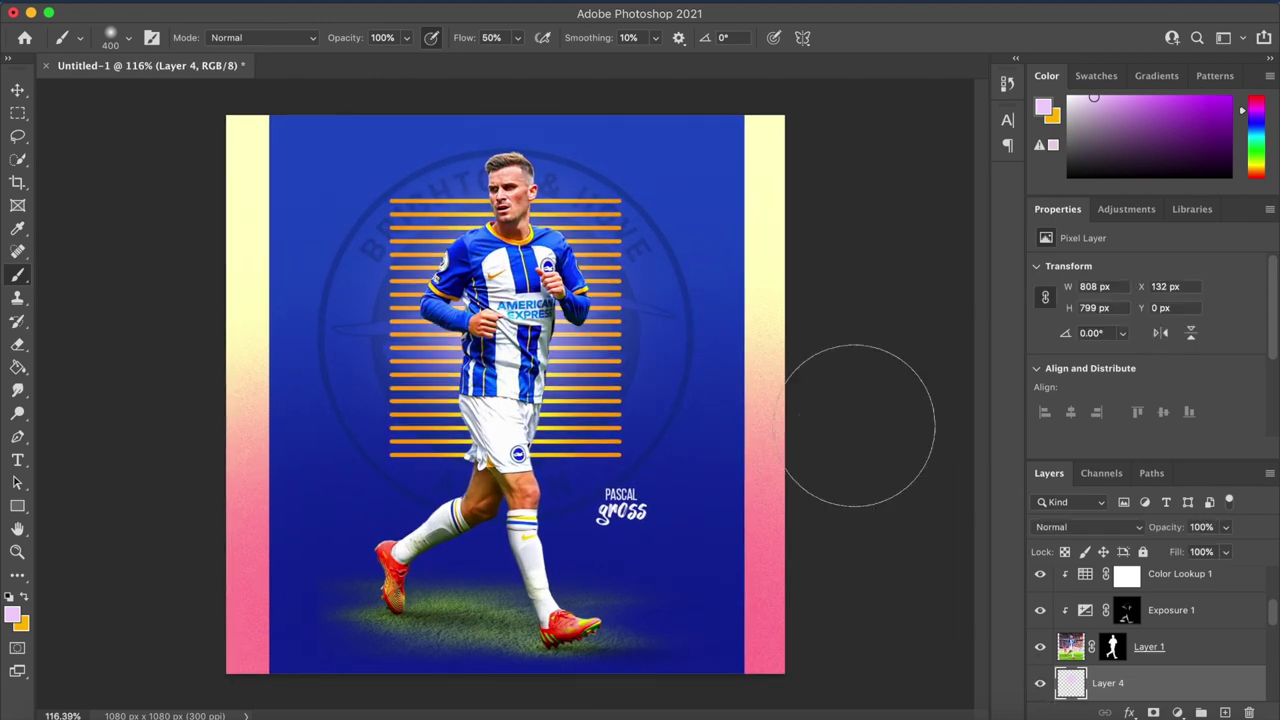
# - Try lowering the glow layer's opacity to 81%
pyautogui.scroll(-2, 856, 410)
pyautogui.scroll(3, 854, 425)
pyautogui.moveTo(1178, 533); pyautogui.dragTo(1160, 535)
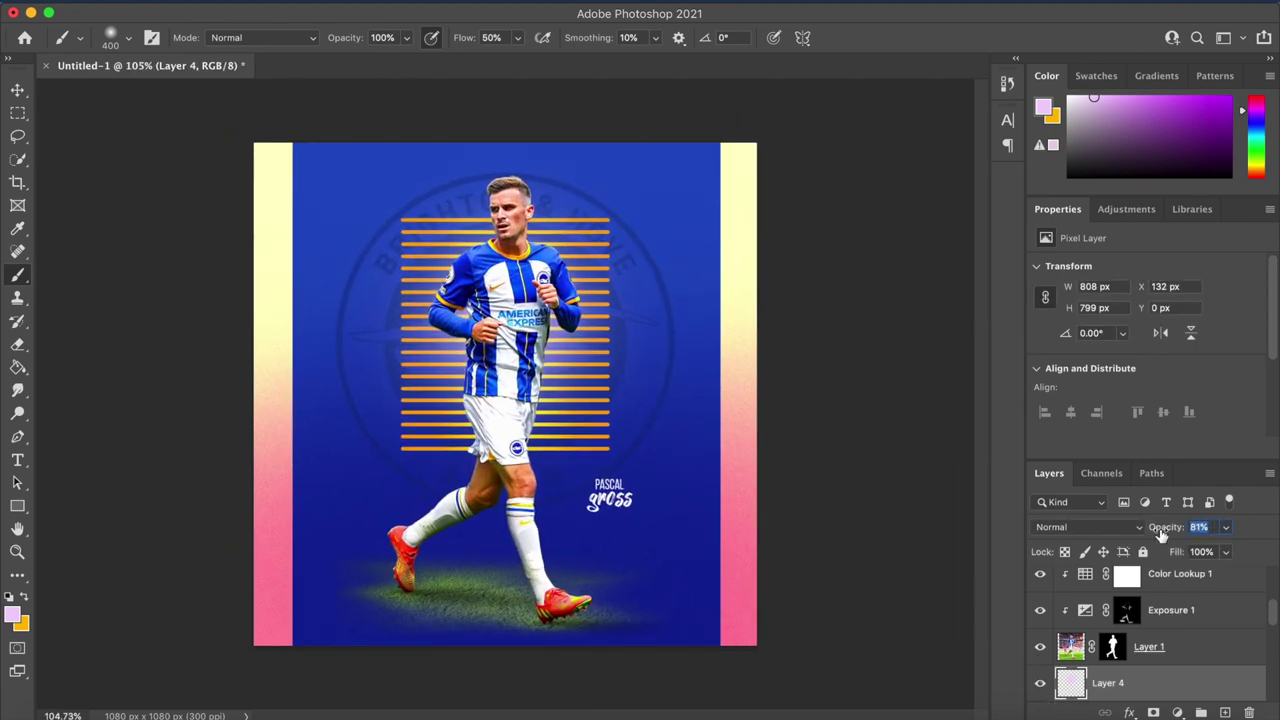
pyautogui.scroll(2, 750, 443)
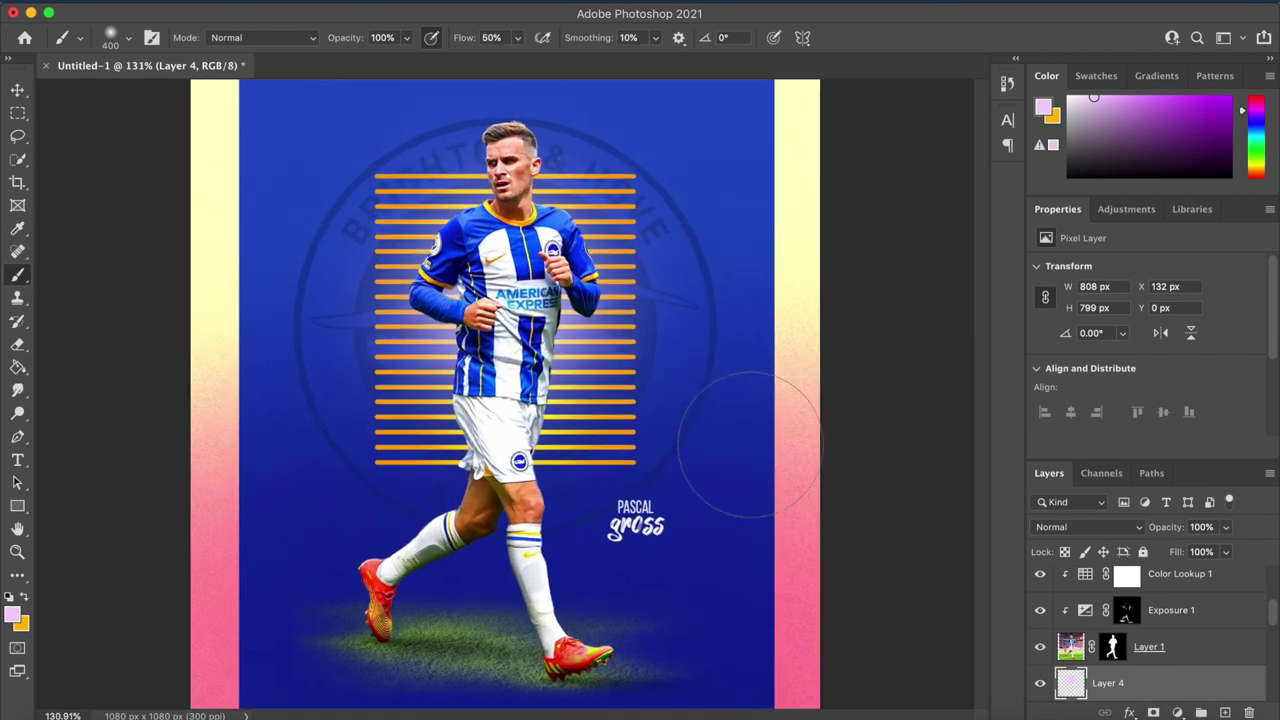
pyautogui.scroll(-1, 750, 443)
# - Select all layers from the surname text down to the Background and convert them to one smart object
pyautogui.scroll(10, 1157, 620)
pyautogui.click(1176, 598)
pyautogui.scroll(-10, 1177, 602)
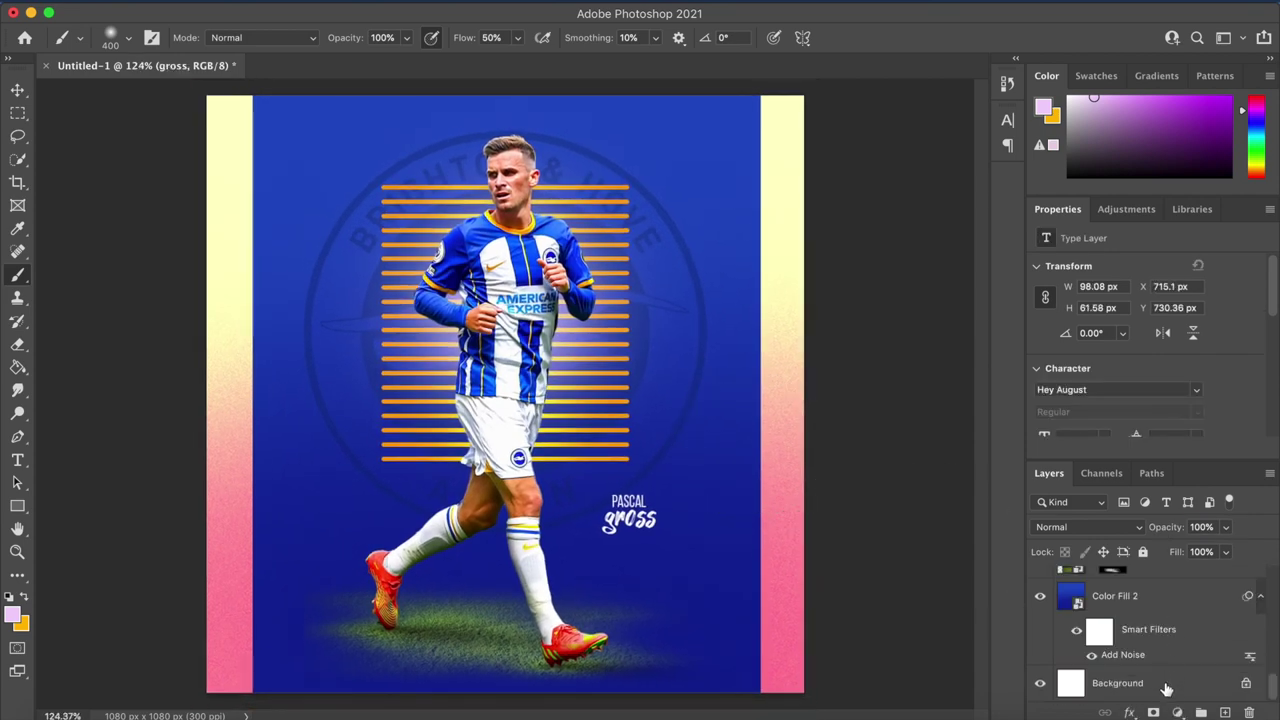
pyautogui.keyDown('shift'); pyautogui.click(1166, 688); pyautogui.keyUp('shift')
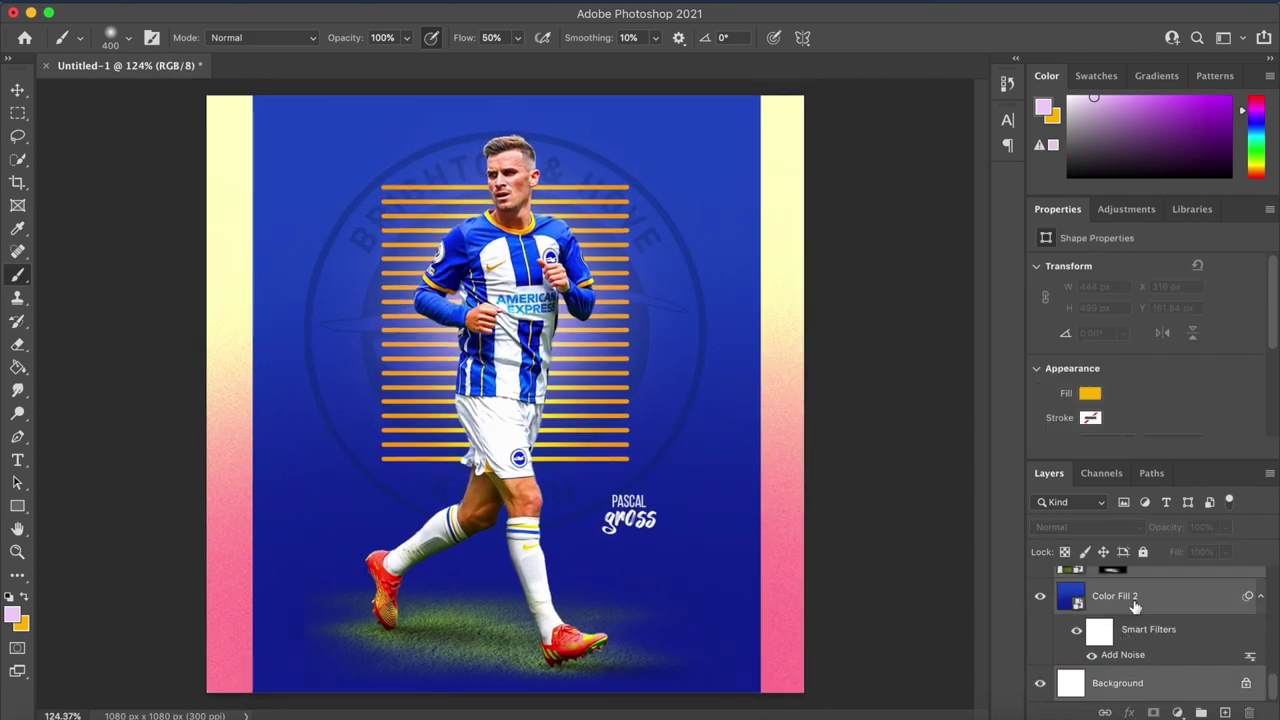
pyautogui.rightClick(1135, 606)
pyautogui.click(960, 591)
pyautogui.scroll(-2, 709, 327)
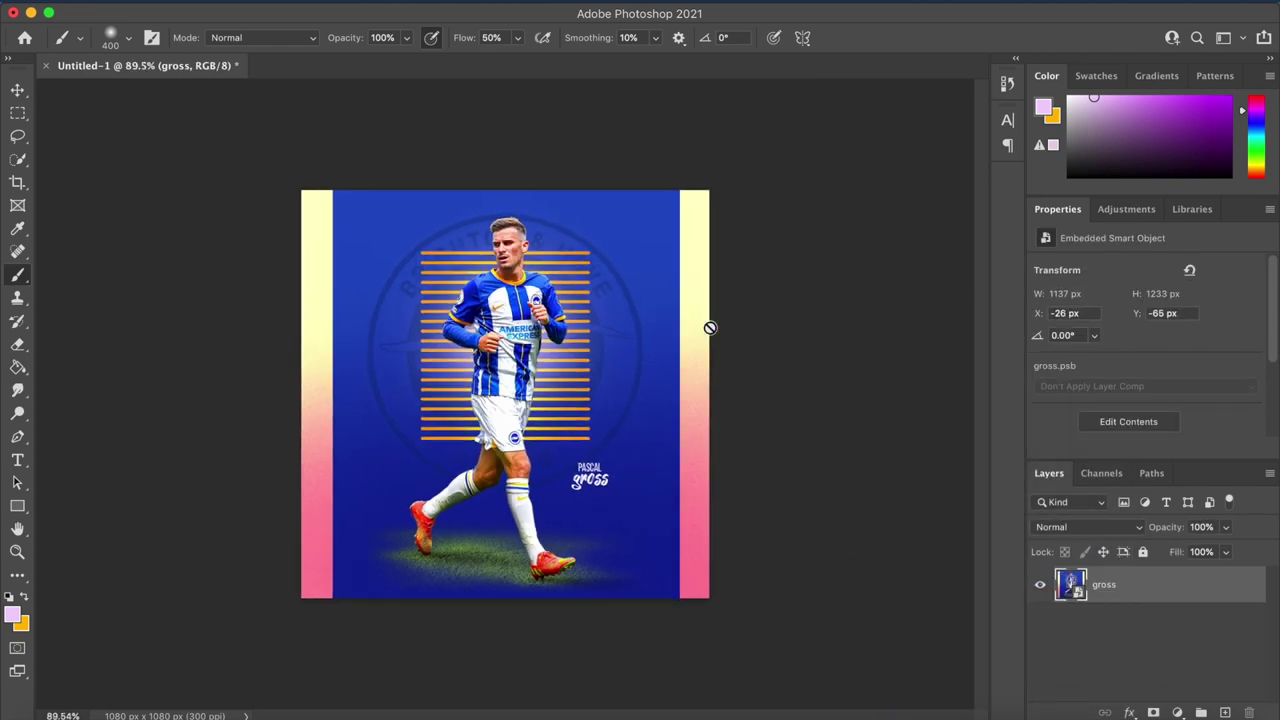
# - Start the Camera Raw Filter on the combined smart object and set Texture to +20 and Whites to +15
pyautogui.scroll(2, 709, 328)
pyautogui.click(408, 3)
pyautogui.click(453, 130)
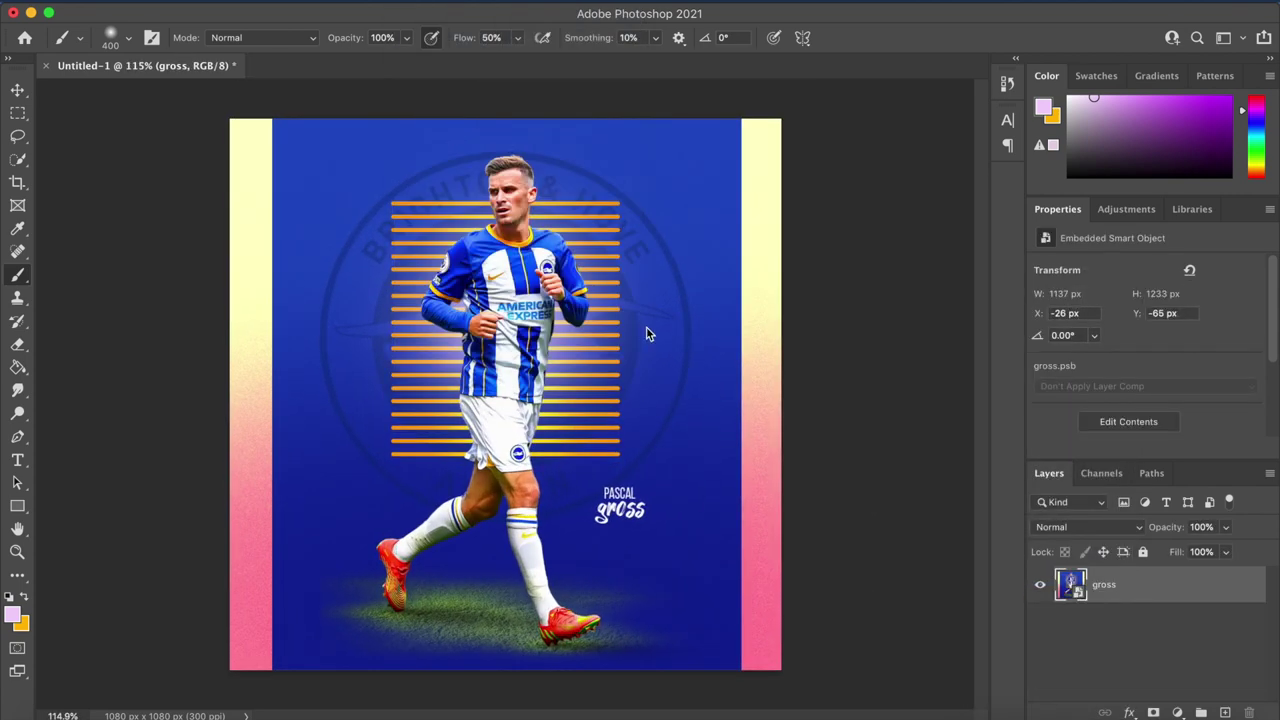
pyautogui.scroll(4, 788, 424)
pyautogui.click(1045, 268)
pyautogui.moveTo(1117, 526); pyautogui.dragTo(1143, 526)
pyautogui.scroll(2, 823, 361)
pyautogui.moveTo(1117, 453); pyautogui.dragTo(1135, 454)
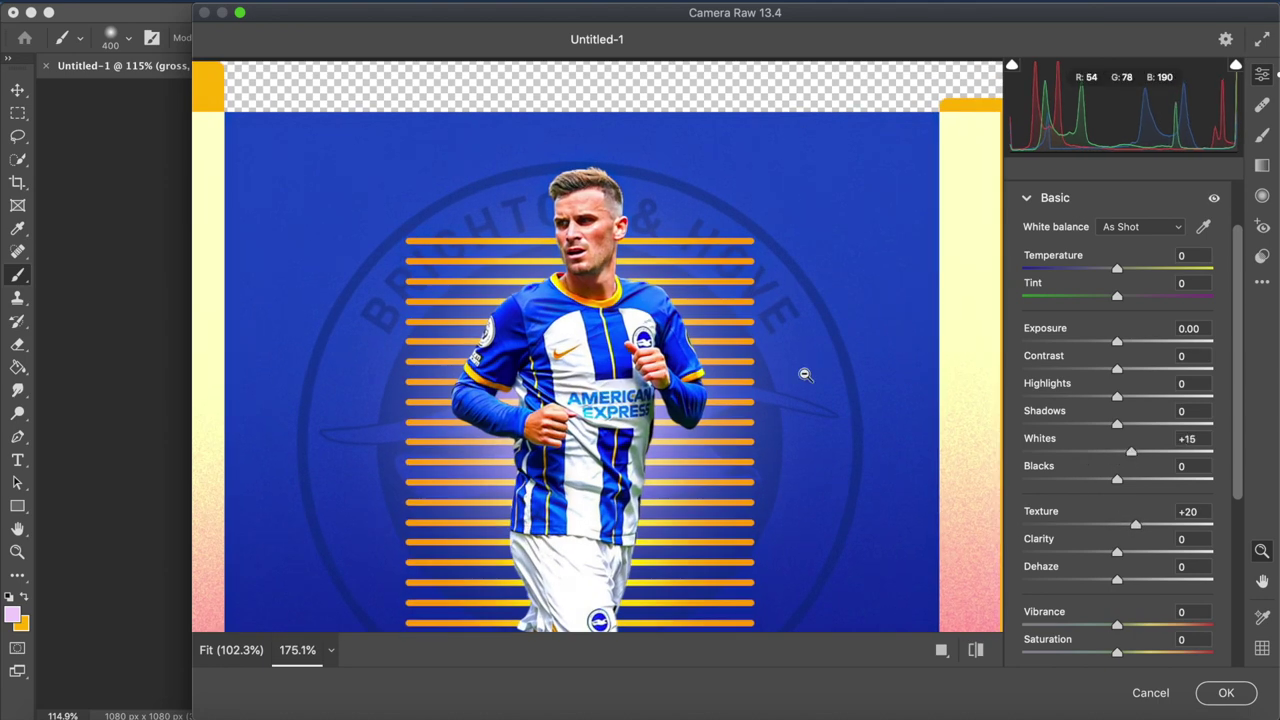
# - Set the Camera Raw Shadows to -5 and Saturation to +8
pyautogui.scroll(-3, 805, 374)
pyautogui.scroll(3, 806, 371)
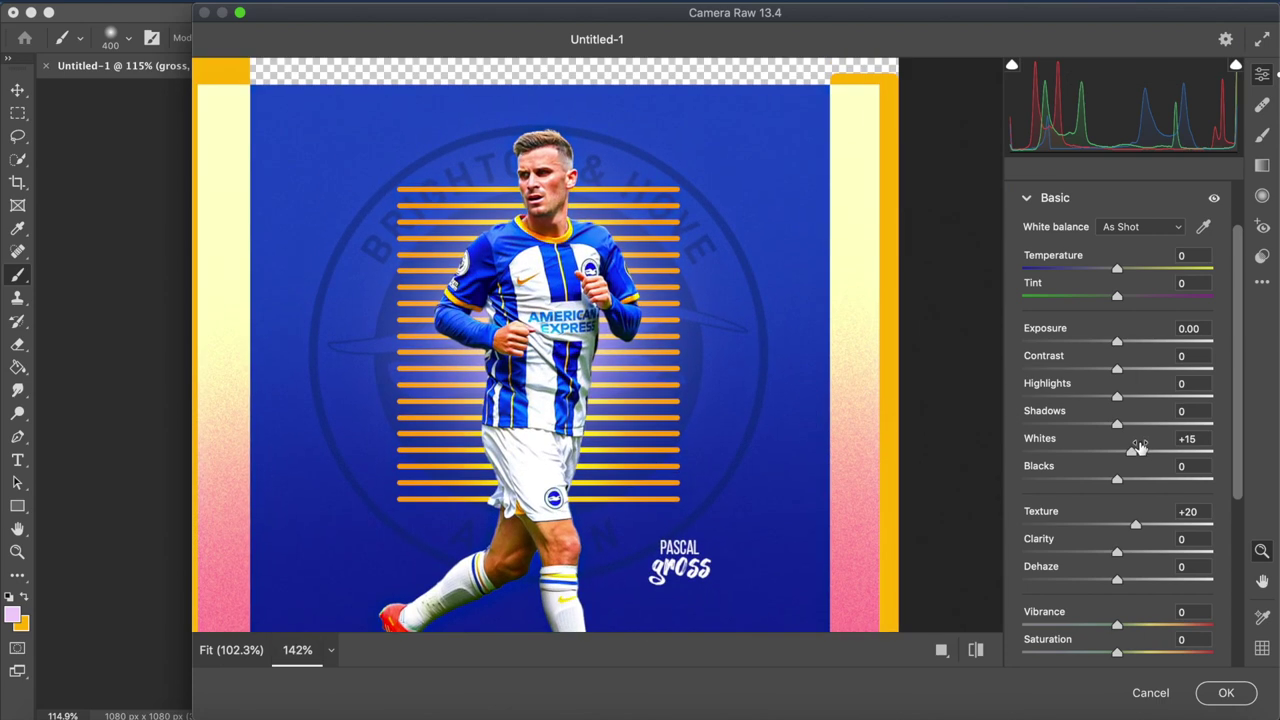
pyautogui.moveTo(1112, 428)
pyautogui.mouseDown()
pyautogui.moveTo(1130, 428)
pyautogui.moveTo(1115, 430)
pyautogui.mouseUp()
pyautogui.scroll(-2, 880, 349)
pyautogui.scroll(-1, 1147, 503)
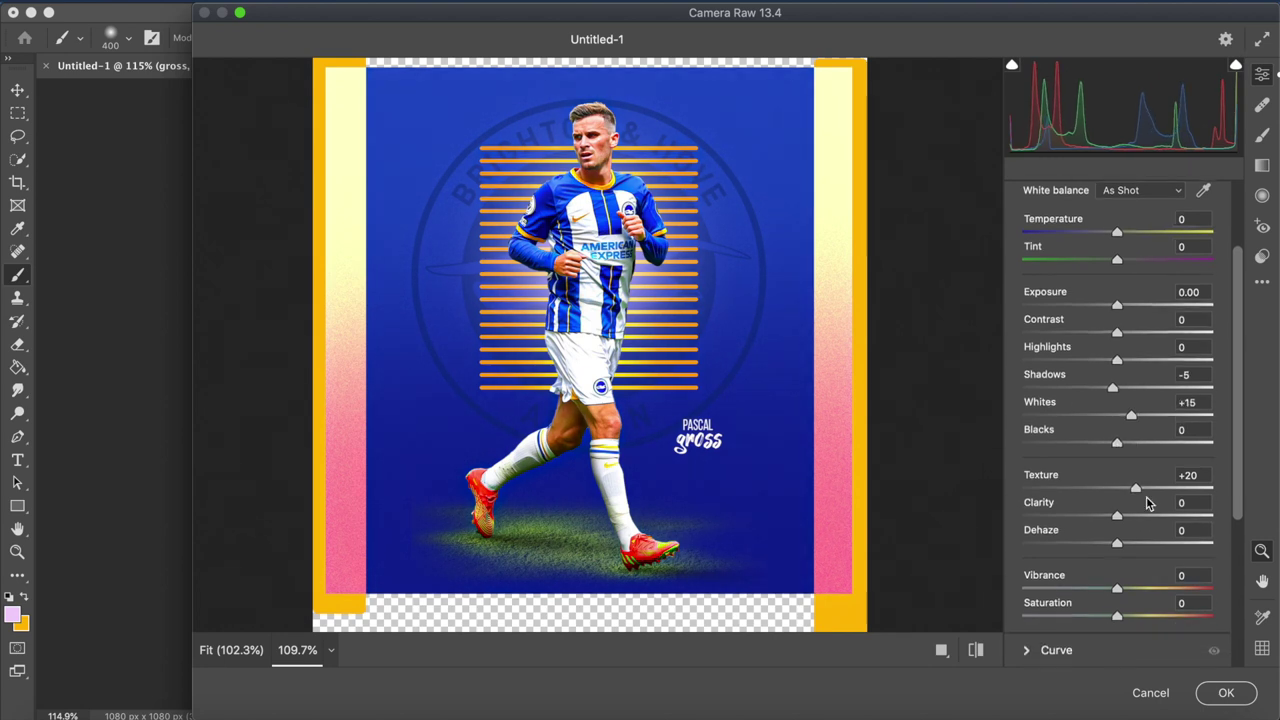
pyautogui.moveTo(1117, 617); pyautogui.dragTo(1128, 617)
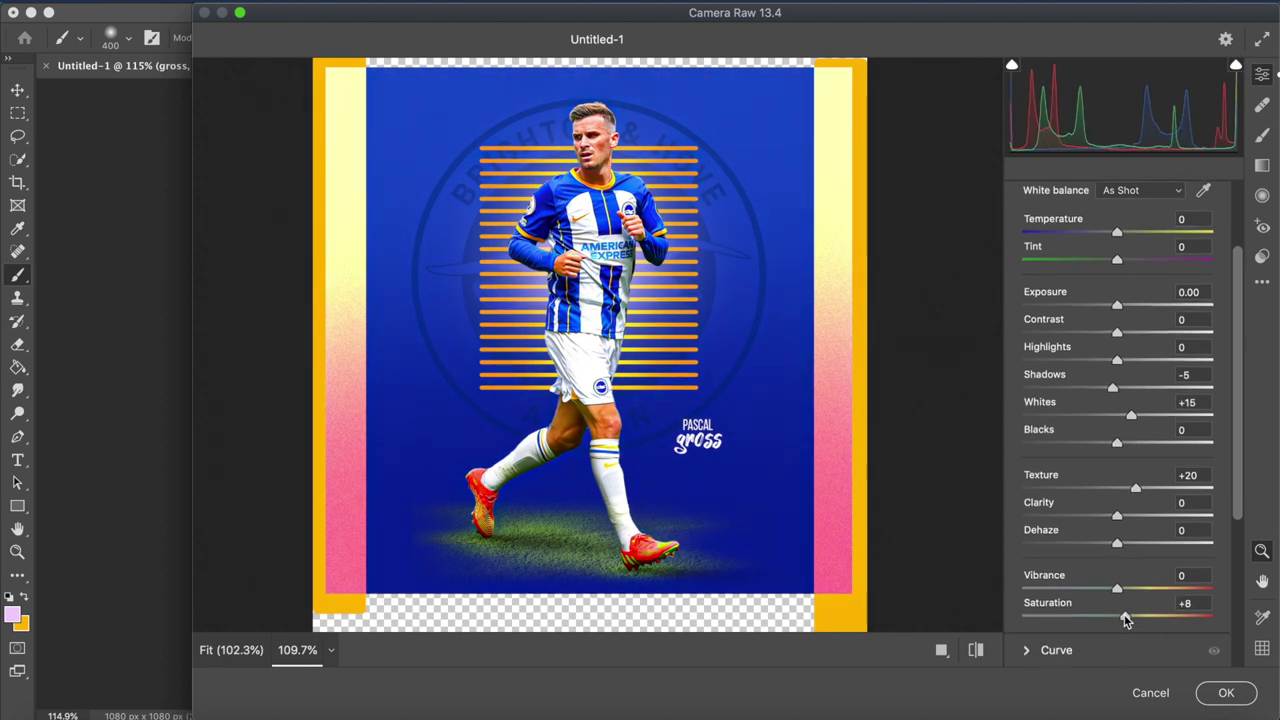
# - Expand the Color Grading settings and tint the midtones slightly toward light blue
pyautogui.scroll(-5, 1115, 615)
pyautogui.click(1031, 574)
pyautogui.moveTo(760, 371); pyautogui.dragTo(957, 400)
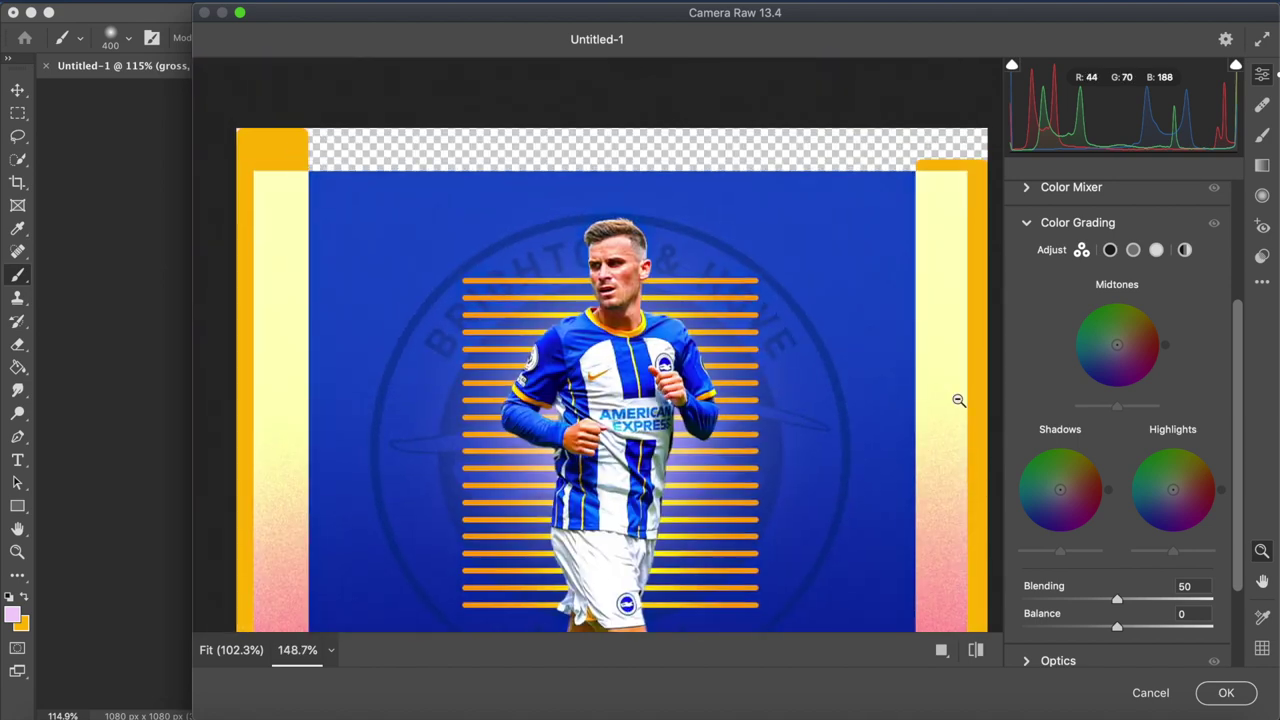
pyautogui.moveTo(1117, 346); pyautogui.dragTo(1115, 356)
pyautogui.scroll(-3, 826, 290)
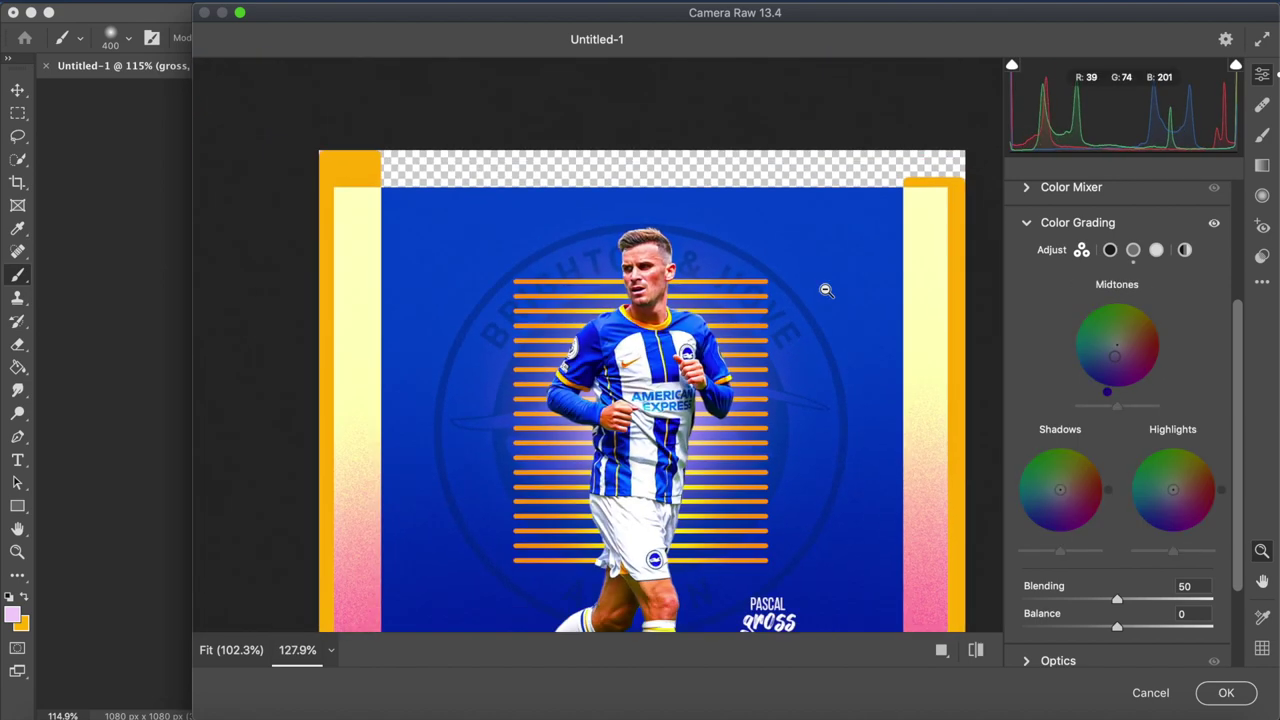
pyautogui.scroll(-2, 826, 290)
pyautogui.scroll(-3, 826, 290)
pyautogui.scroll(1, 826, 290)
pyautogui.moveTo(1114, 356)
pyautogui.mouseDown()
pyautogui.moveTo(1104, 336)
pyautogui.moveTo(1117, 353)
pyautogui.moveTo(1101, 355)
pyautogui.moveTo(1124, 349)
pyautogui.moveTo(1110, 349)
pyautogui.mouseUp()
# - Color-grade the shadows to hue 232 and saturation 60, tint the highlights toward blue, and apply the Camera Raw filter
pyautogui.moveTo(1060, 489); pyautogui.dragTo(1038, 513)
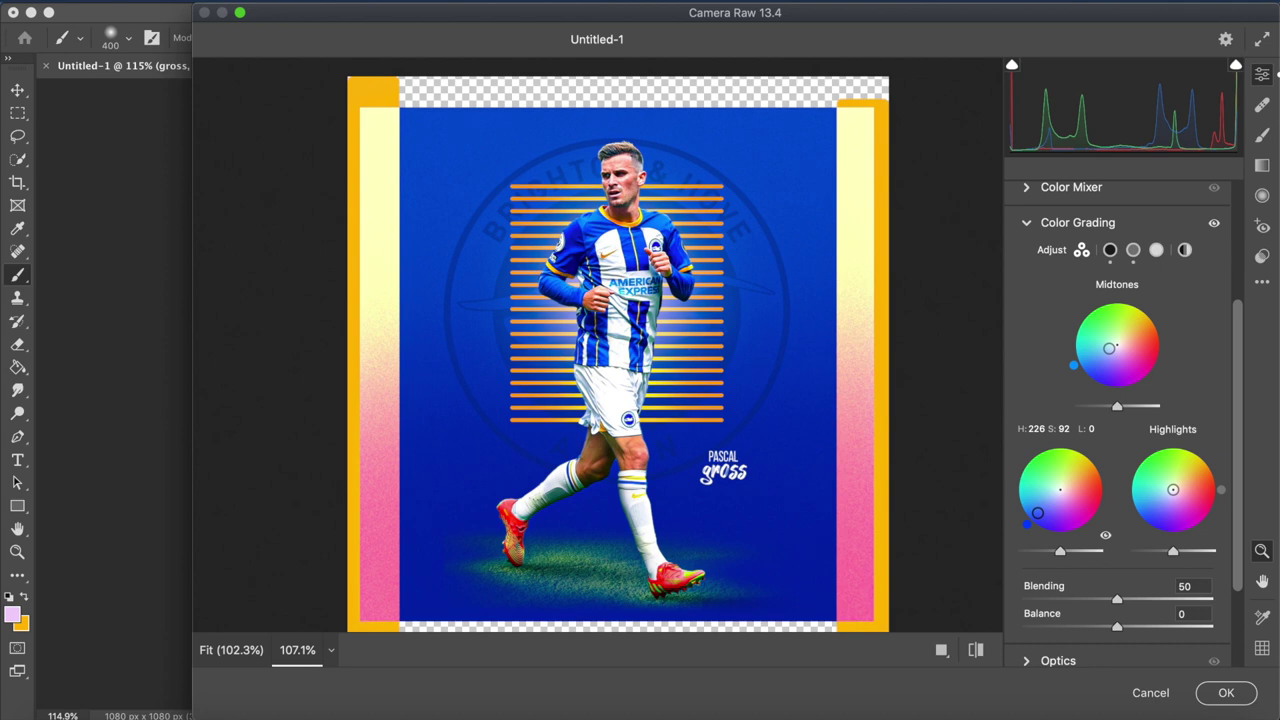
pyautogui.moveTo(1048, 516); pyautogui.dragTo(1046, 507)
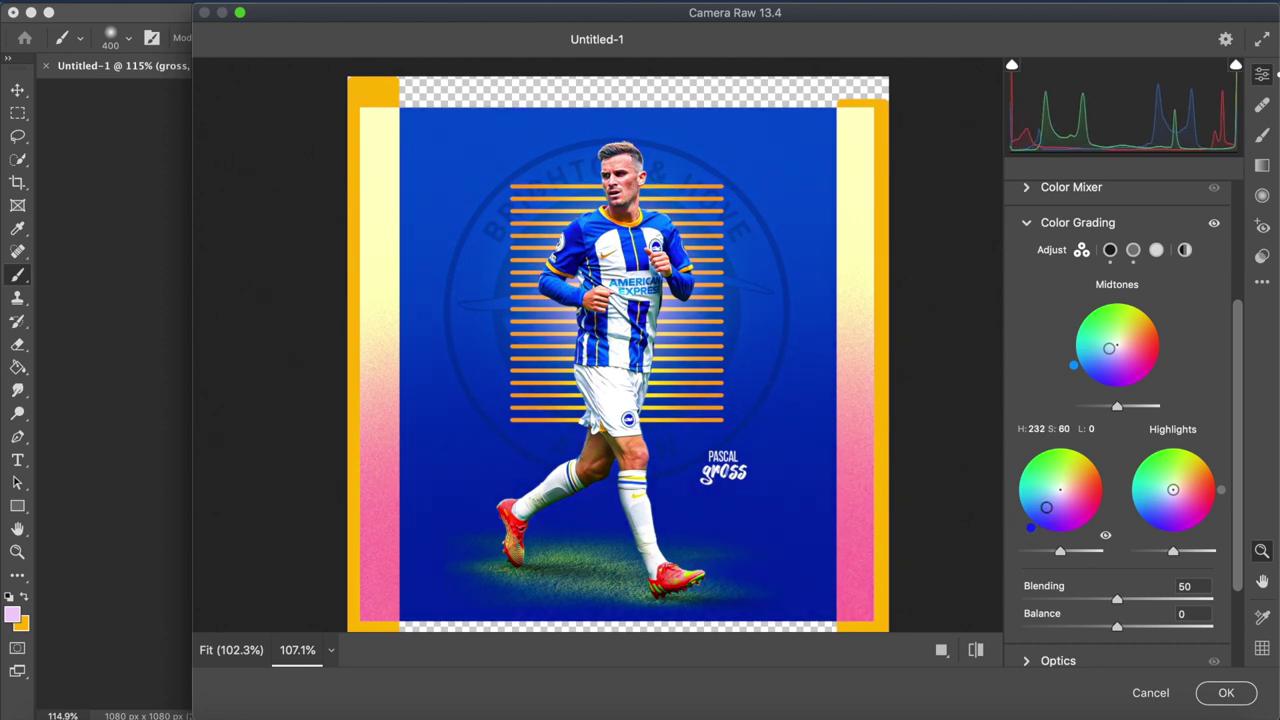
pyautogui.moveTo(1160, 490); pyautogui.dragTo(1158, 501)
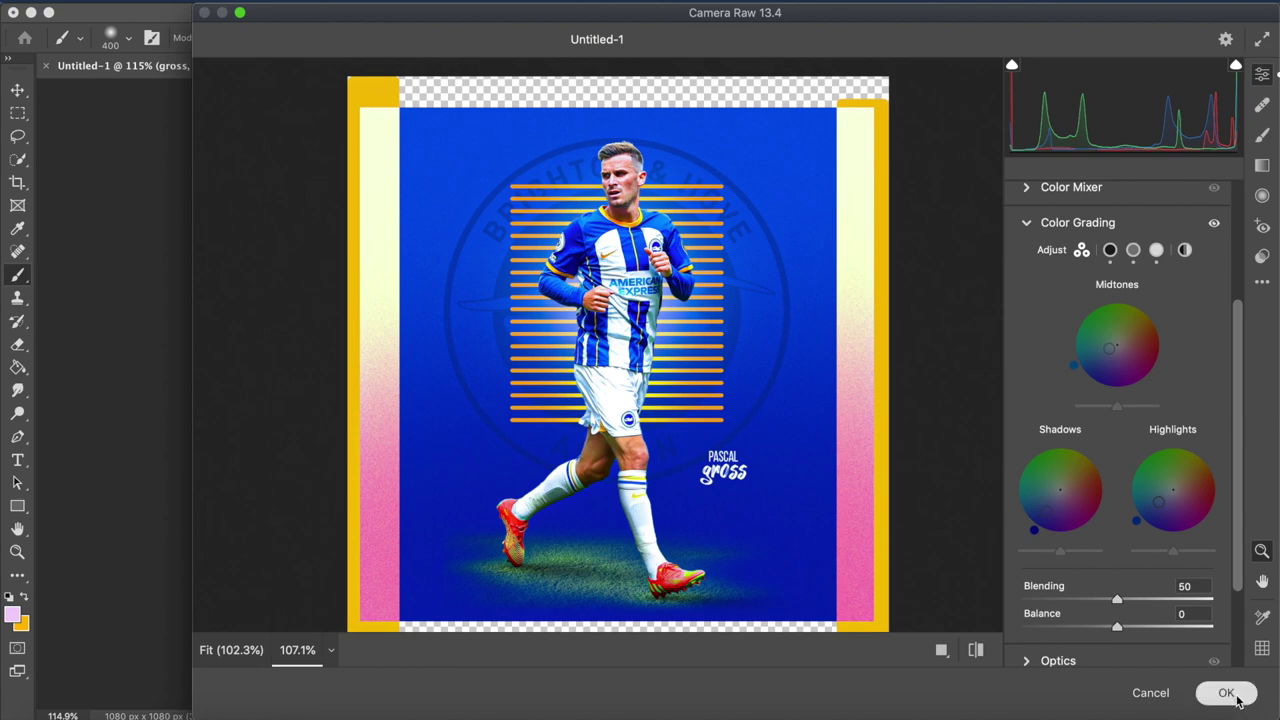
pyautogui.click(1226, 693)
pyautogui.press('super+0')
pyautogui.press('super+1')
pyautogui.scroll(-3, 745, 285)
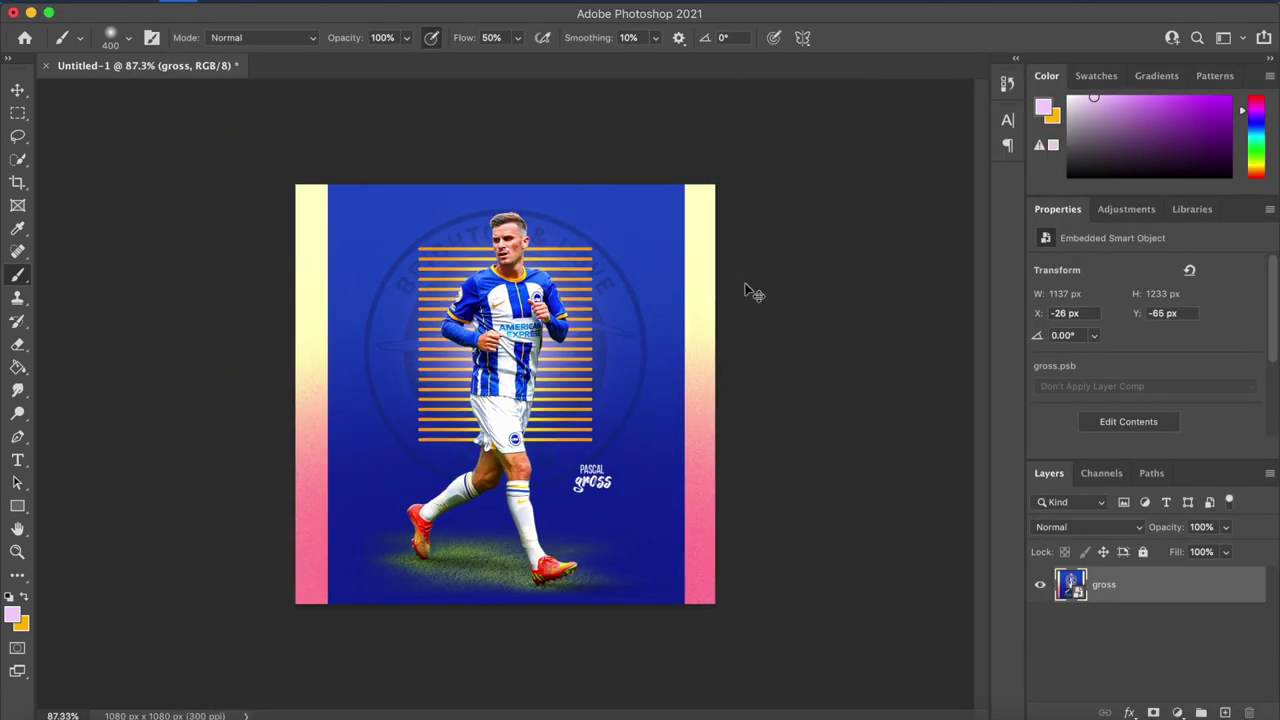
pyautogui.scroll(4, 764, 276)
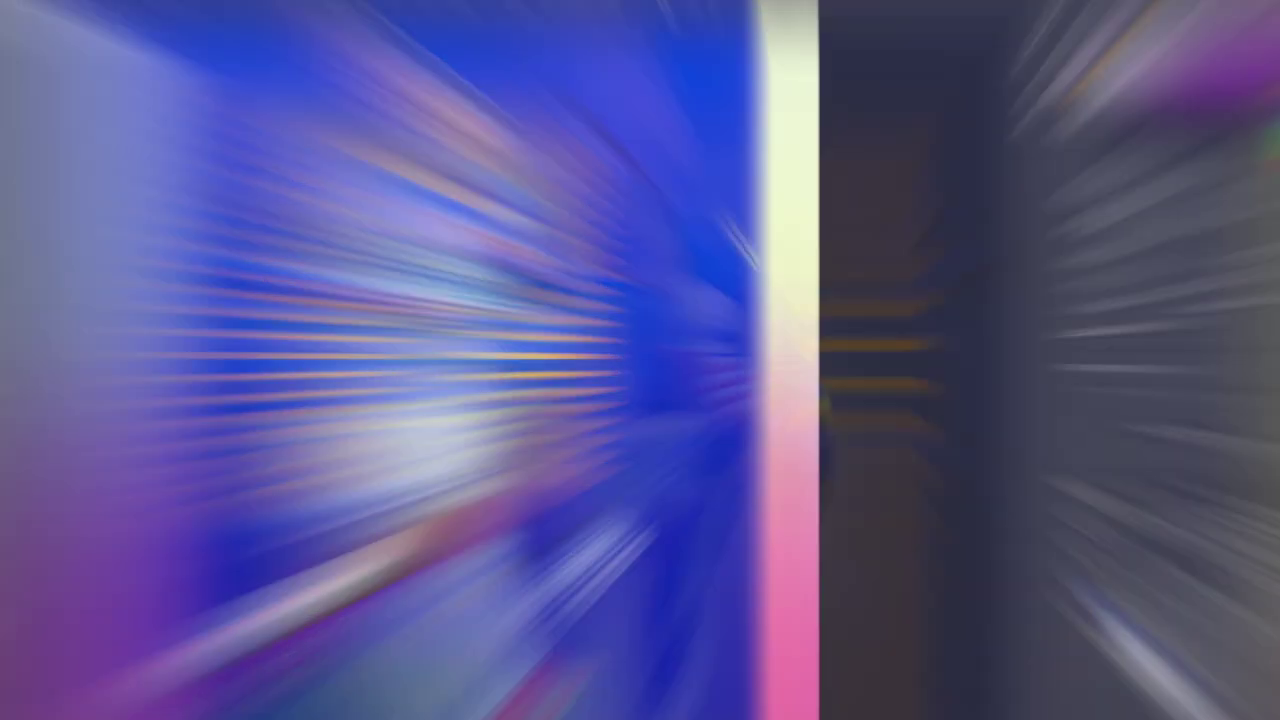